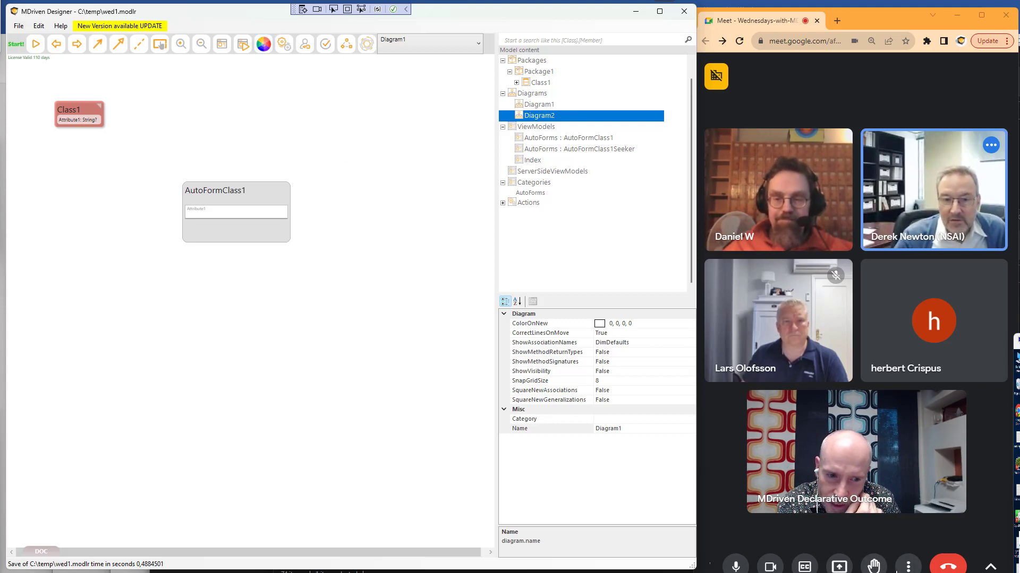
Present the entire Screen 1 in the Google Meet call and ignore the infinity mirror warning
left_click(839, 567)
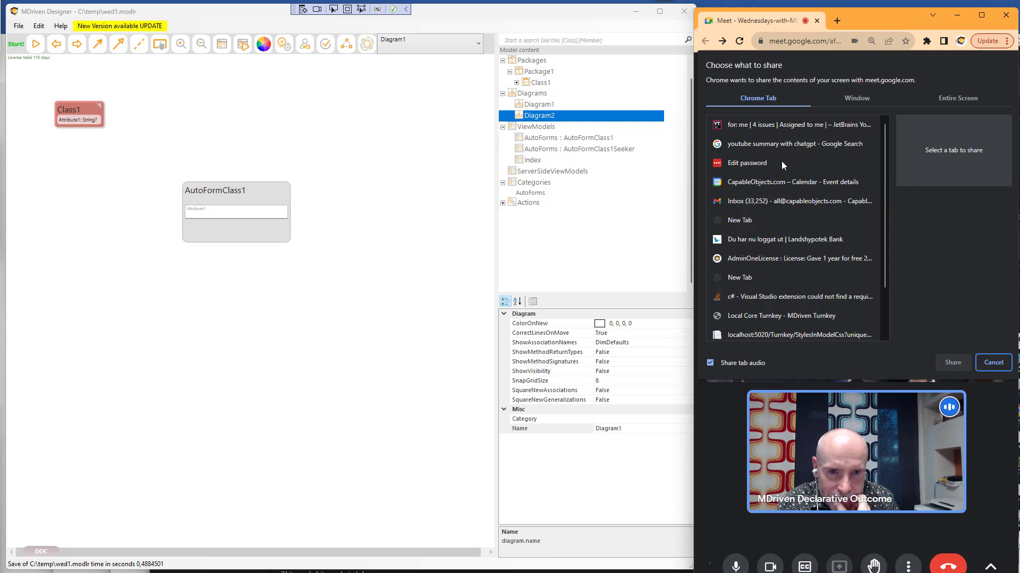
left_click(959, 100)
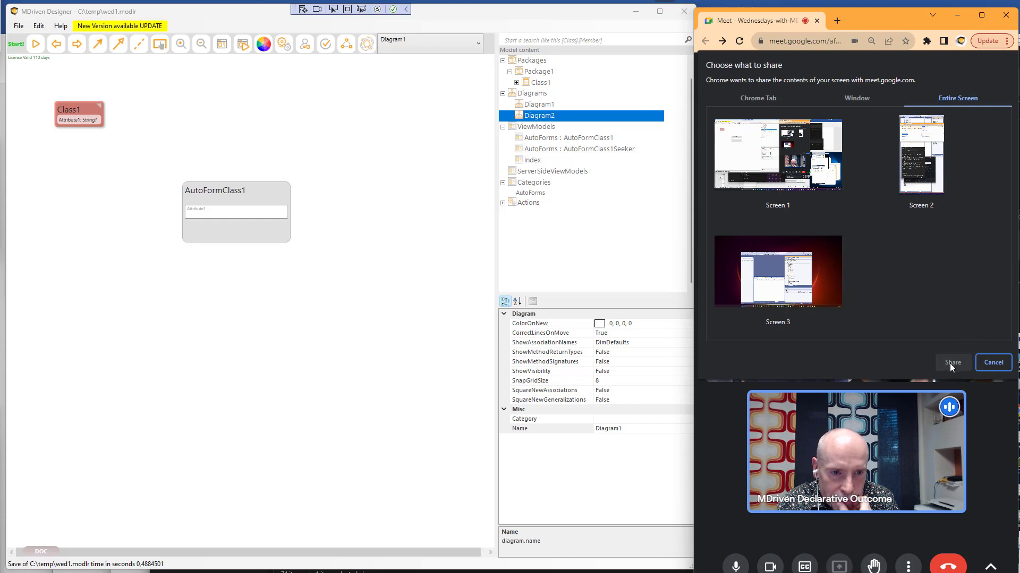
left_click(778, 159)
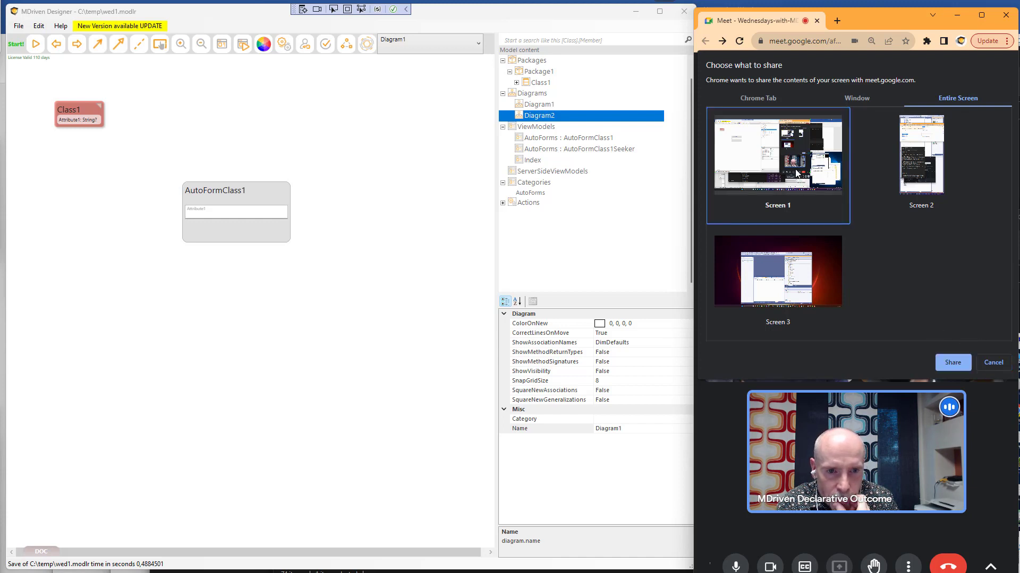
left_click(946, 362)
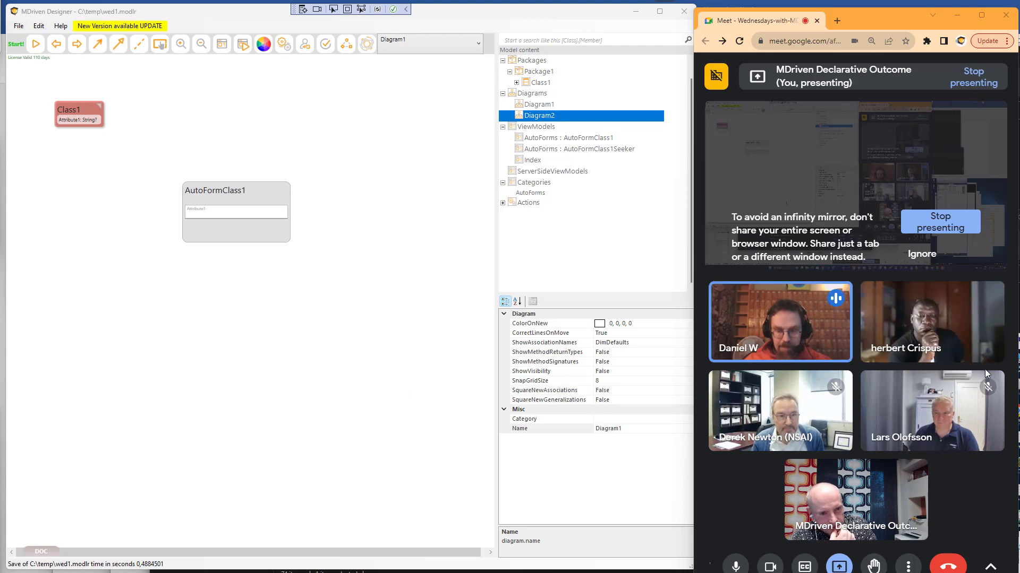
left_click(922, 254)
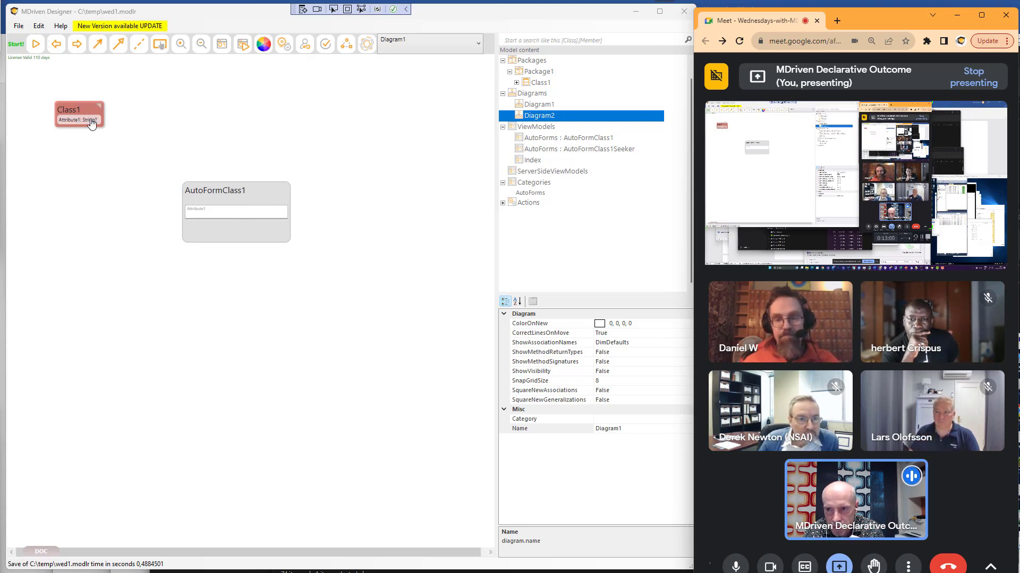
Open the AutoFormClass1 view model for editing, with its window clear of the meeting, and add a root Column placing container around Attribute1
double_click(260, 193)
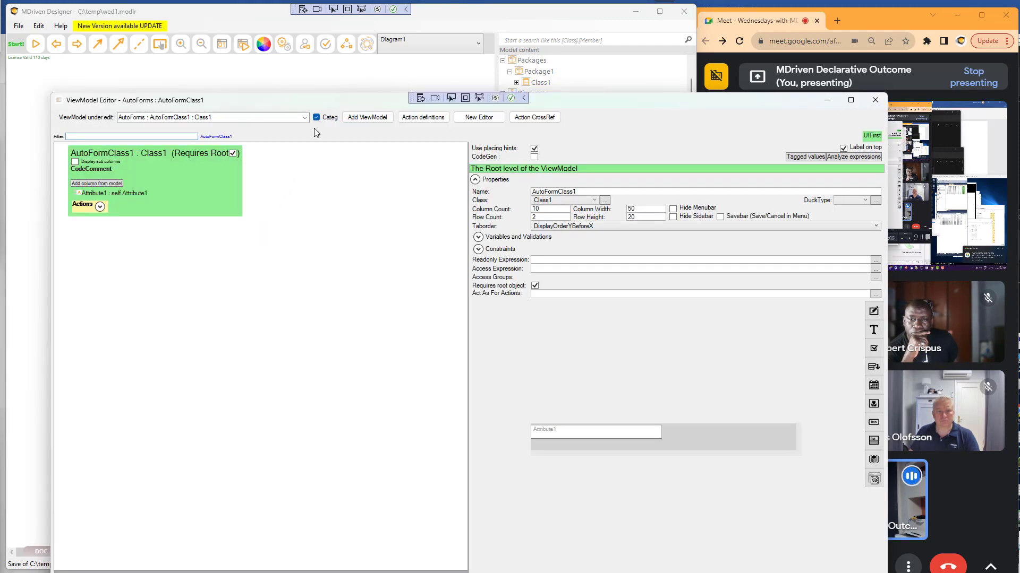
left_click_drag(310, 102, 276, 57)
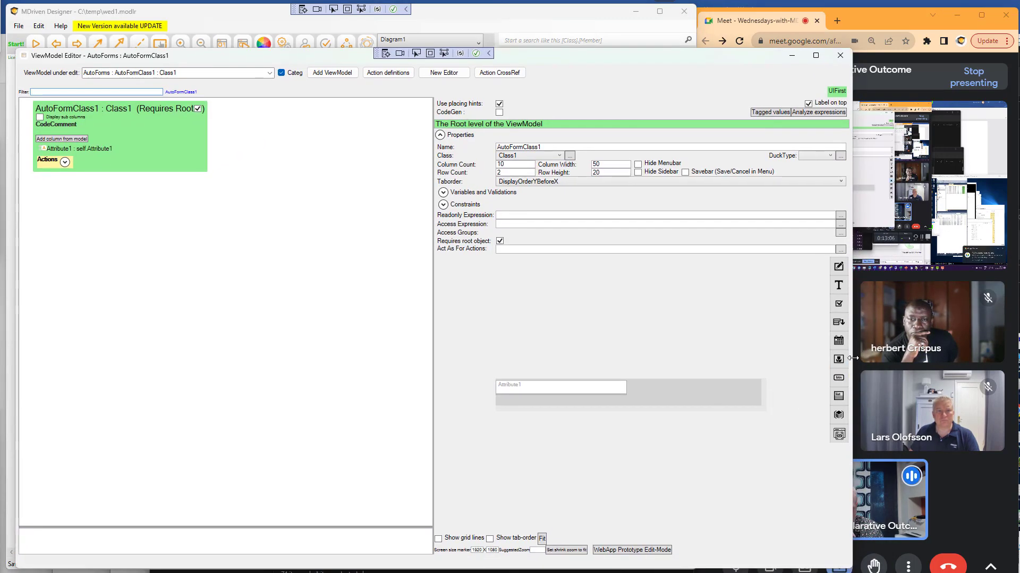
left_click_drag(851, 359, 676, 359)
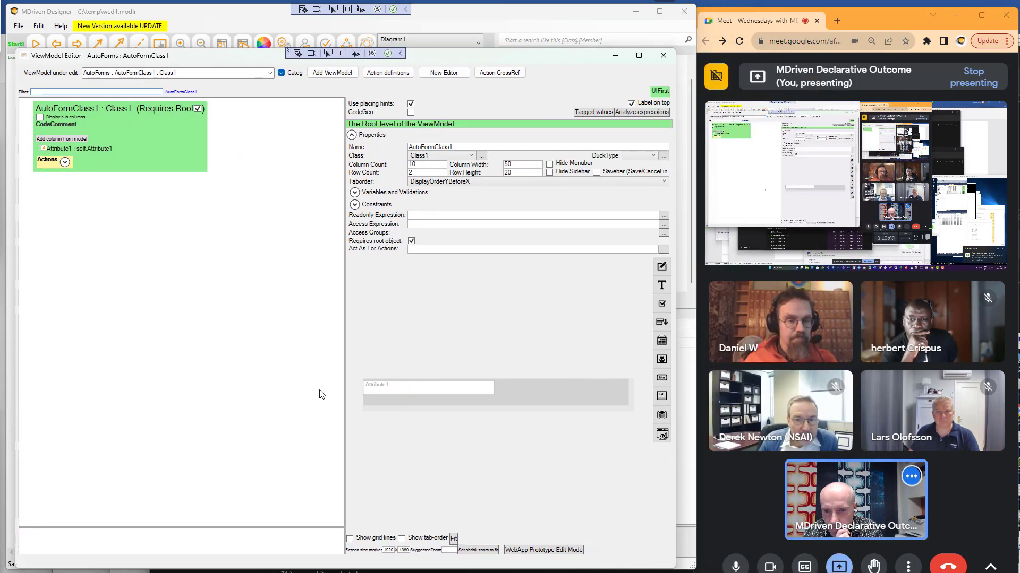
right_click(64, 109)
left_click(109, 143)
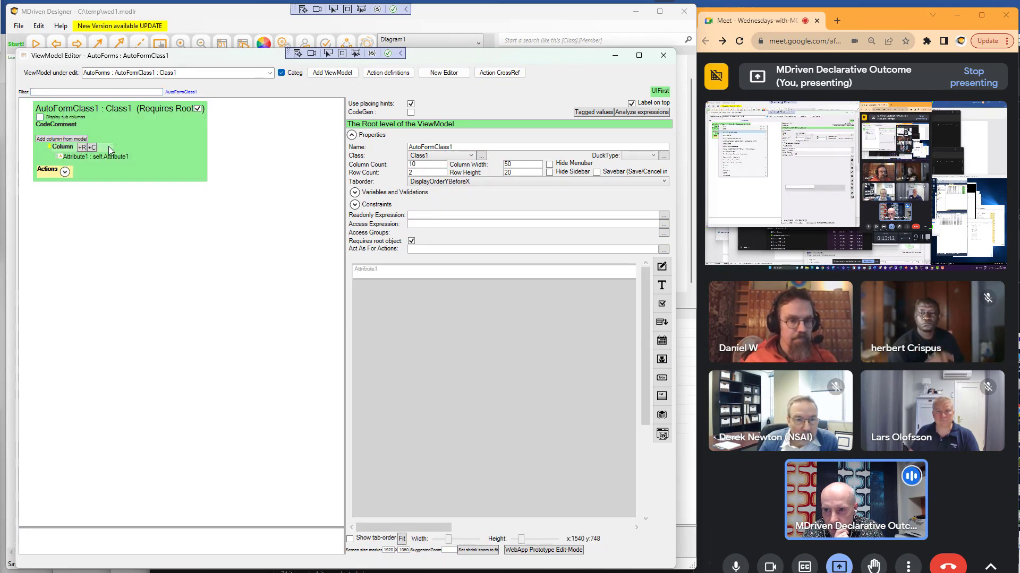
Fit the AutoFormClass1 layout preview to its pane and narrow the preview width to 1166
left_click(73, 157)
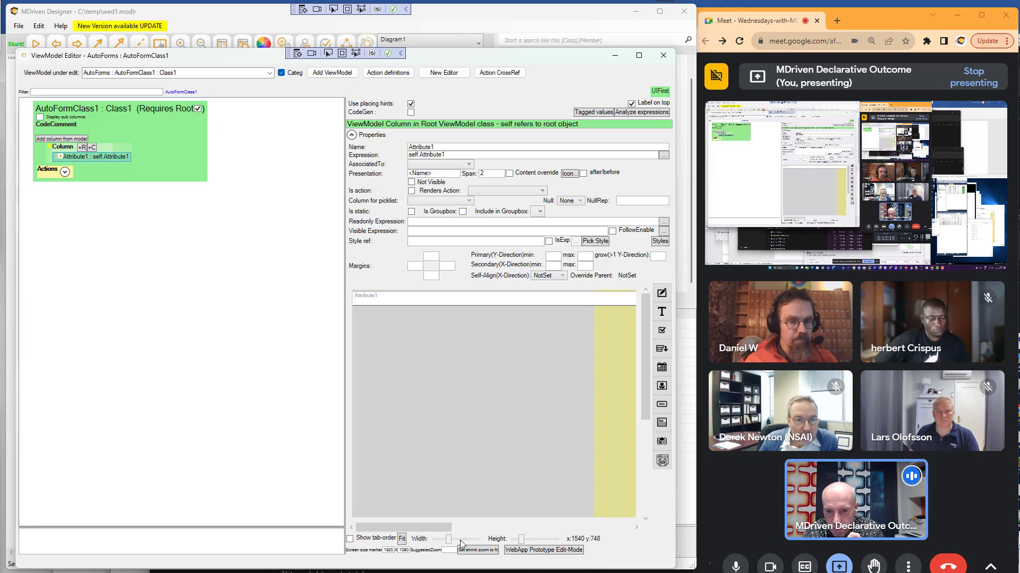
left_click(402, 539)
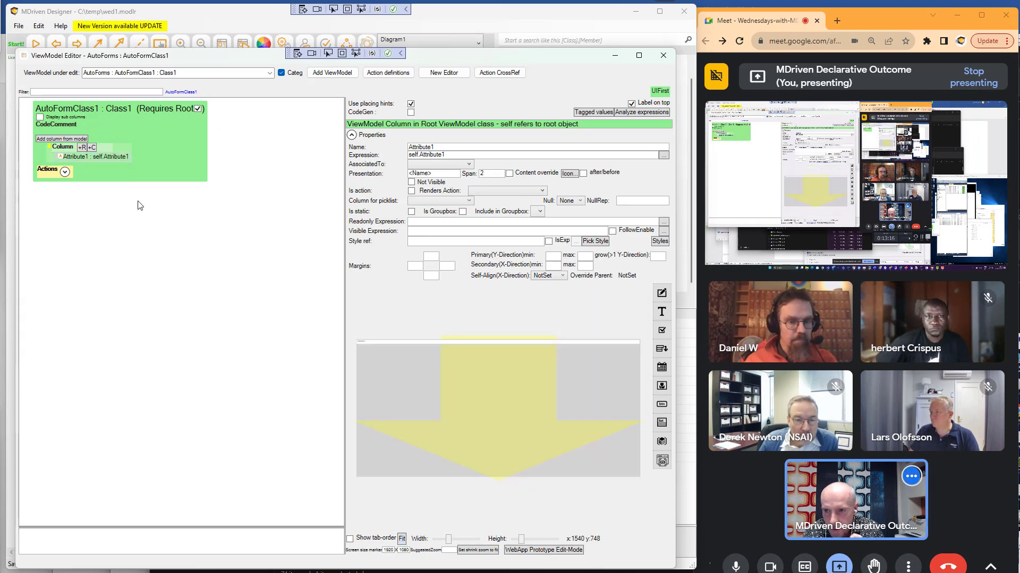
left_click(106, 158)
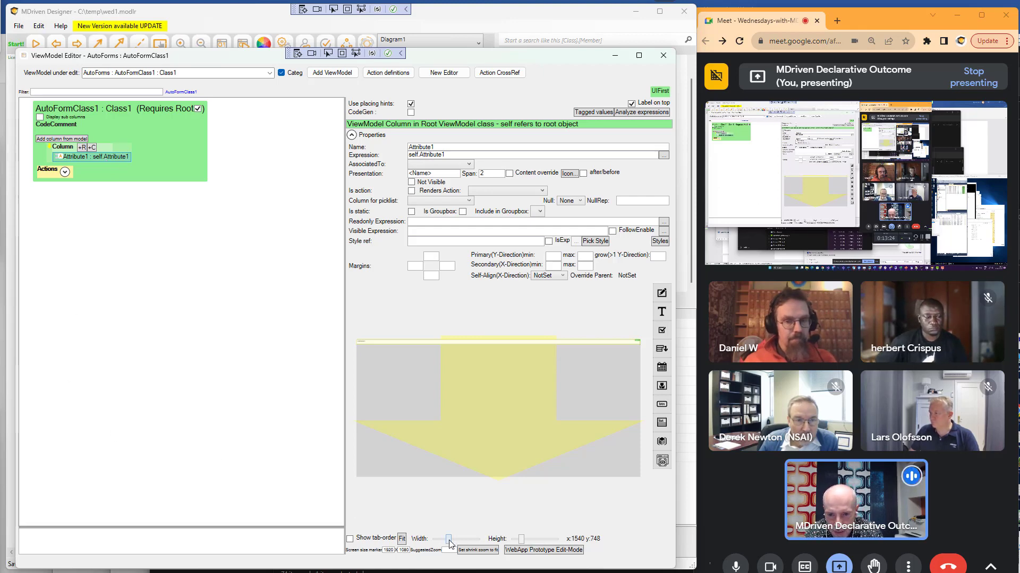
left_click_drag(450, 542, 444, 545)
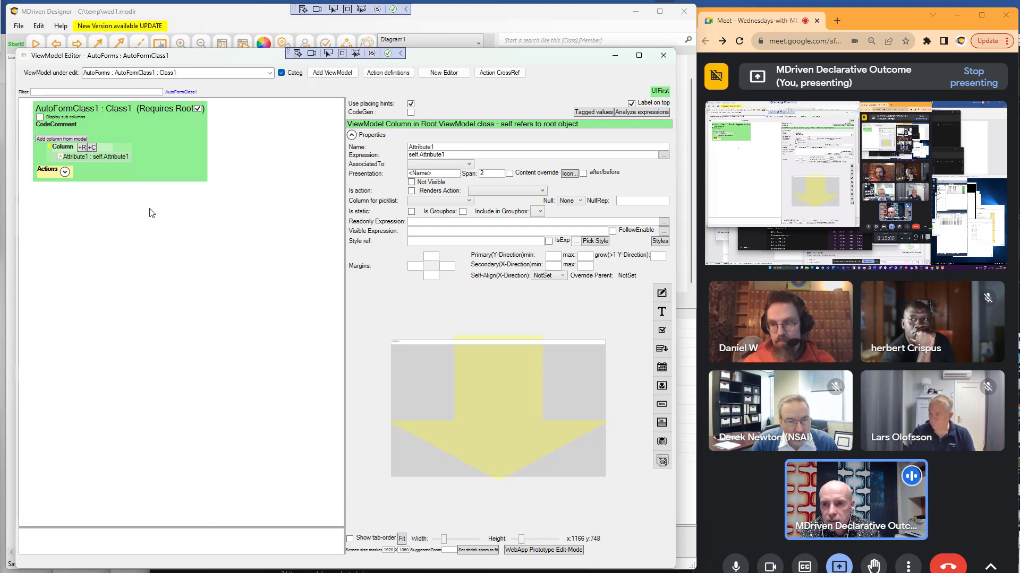
Open the Turnkey live preview of the model and download the components from GitHub through AssetsTK Synk
left_click(248, 27)
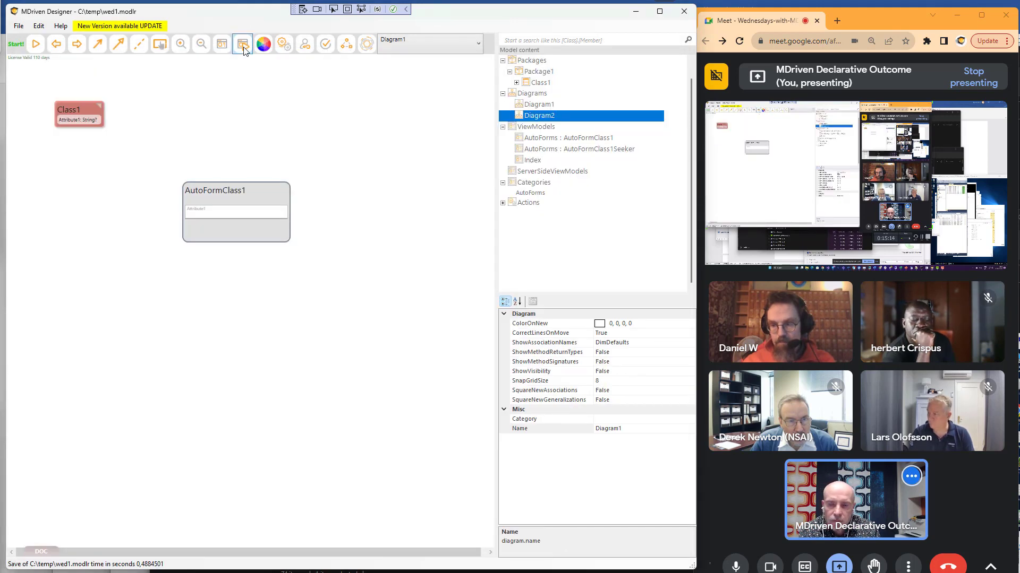
left_click(242, 46)
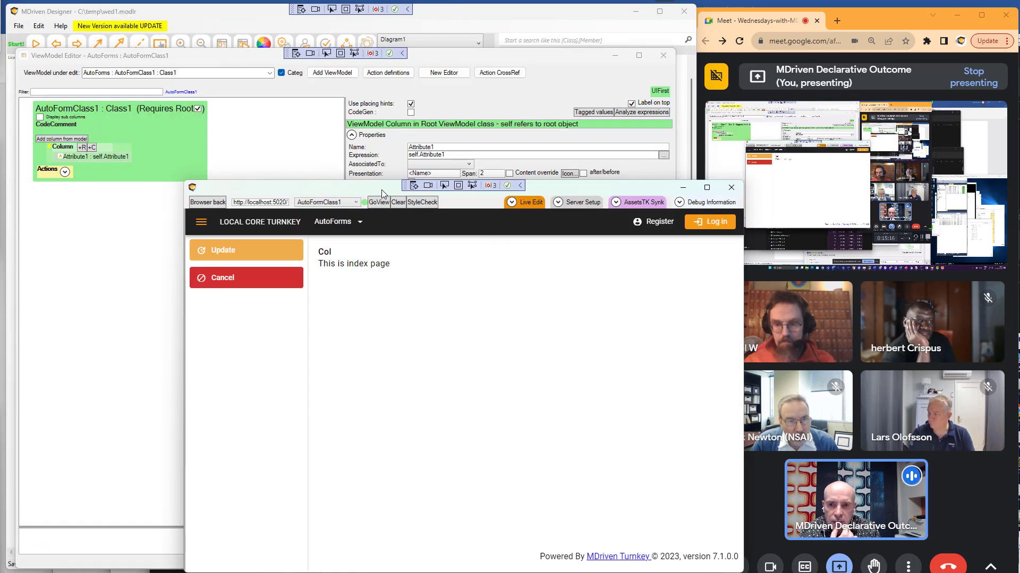
left_click_drag(381, 190, 264, 115)
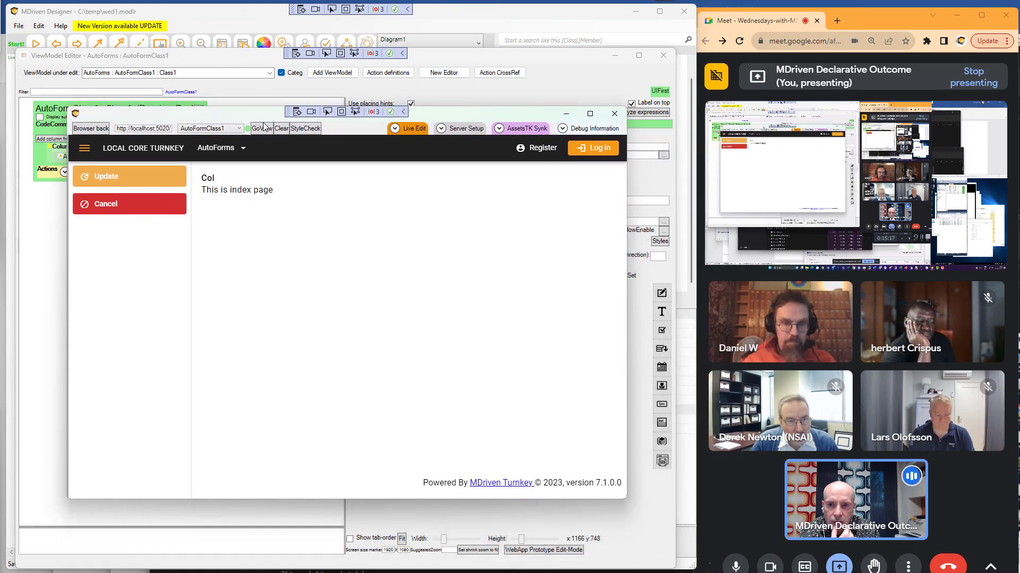
left_click(514, 129)
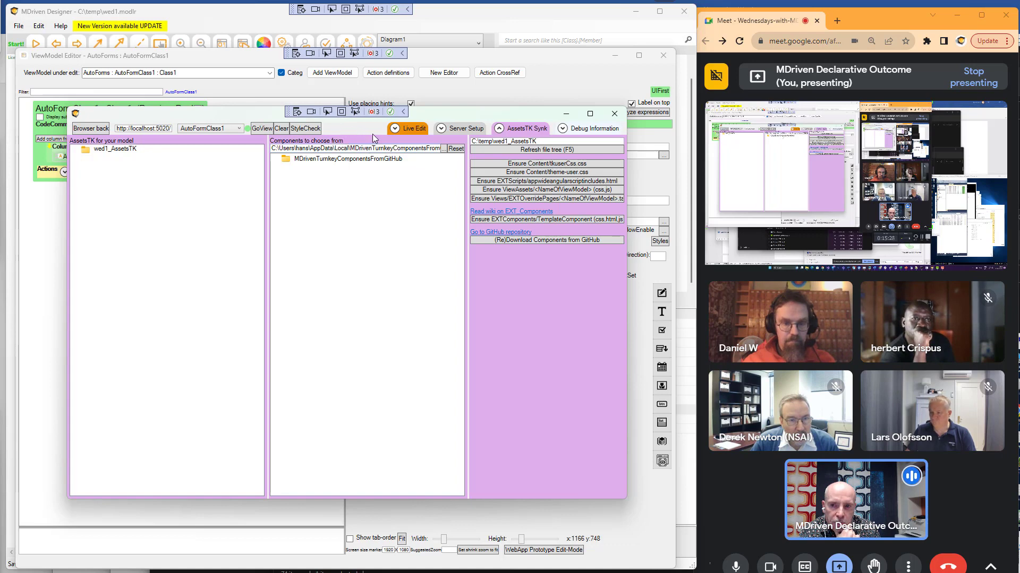
left_click(553, 240)
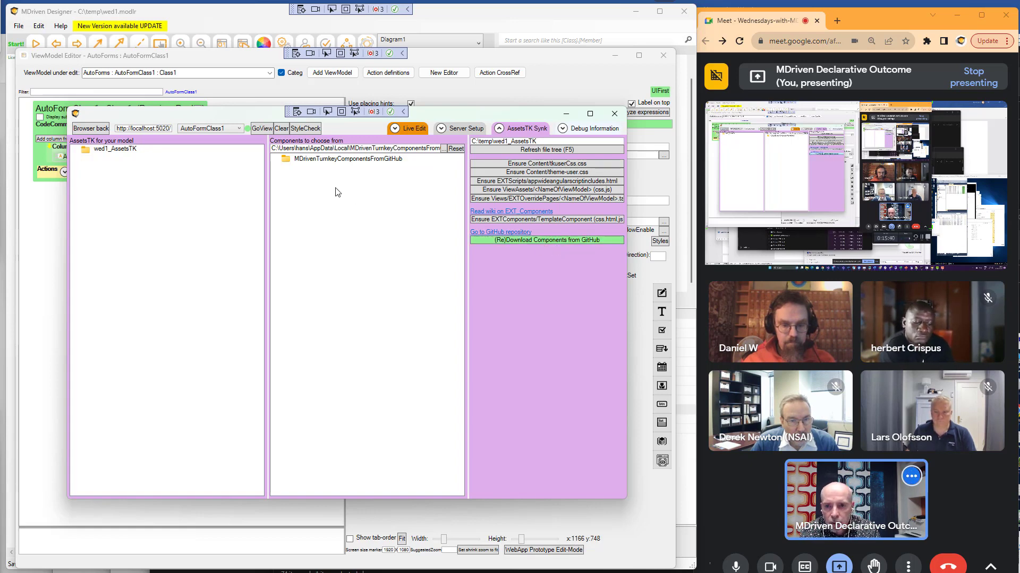
Expand the downloaded components down to EXT_Components, MDrivenMergeable and MDrivenSnippets, and select TabSet.snippets
double_click(318, 159)
double_click(323, 169)
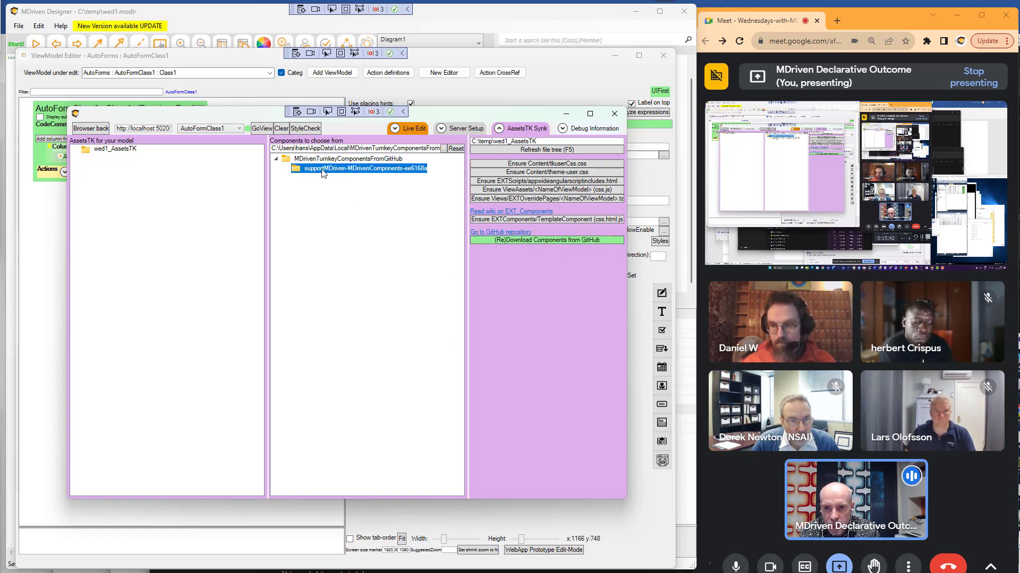
double_click(321, 208)
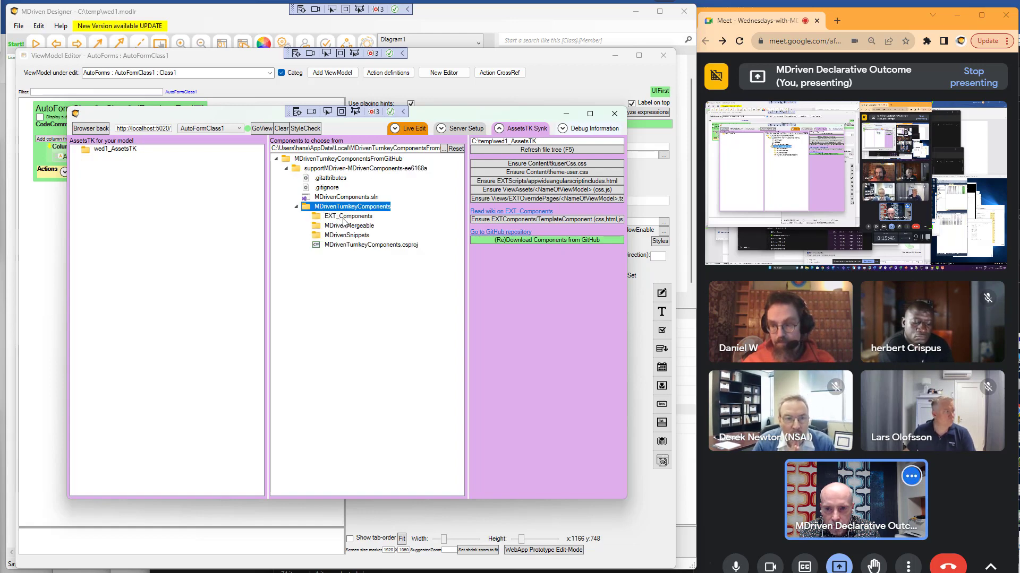
double_click(342, 218)
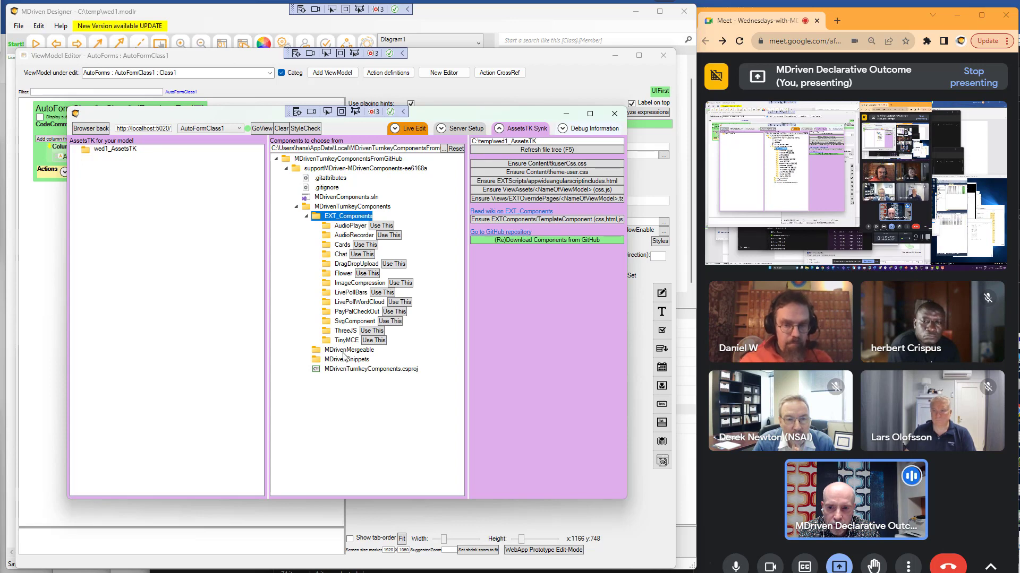
left_click(344, 351)
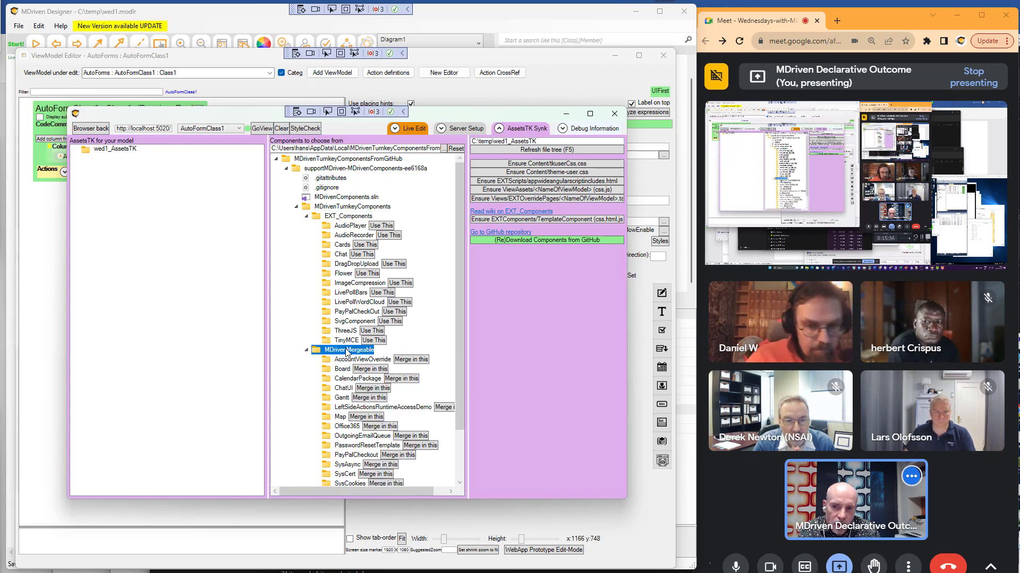
scroll(344, 350, "down", 2)
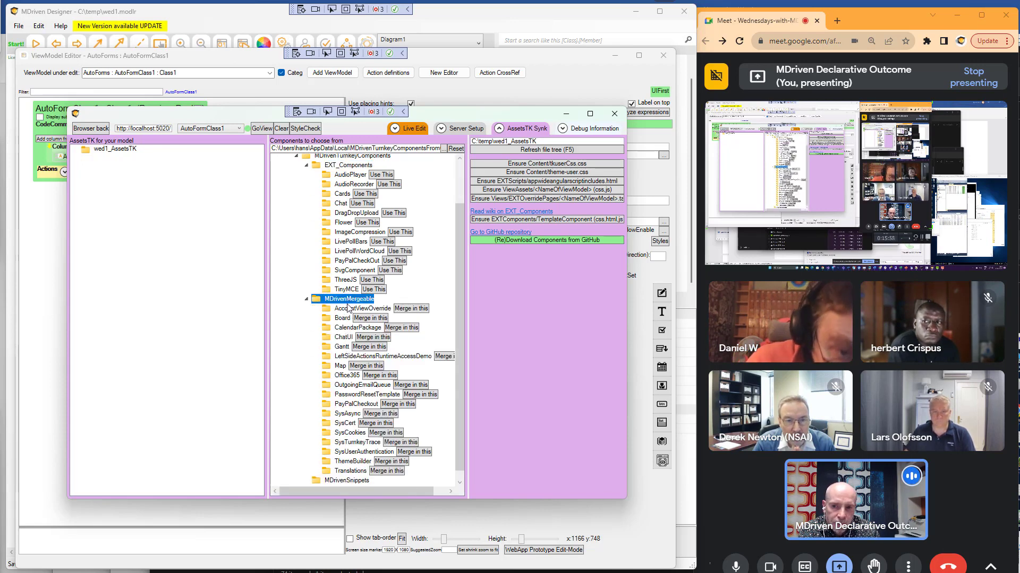
scroll(355, 324, "down", 1)
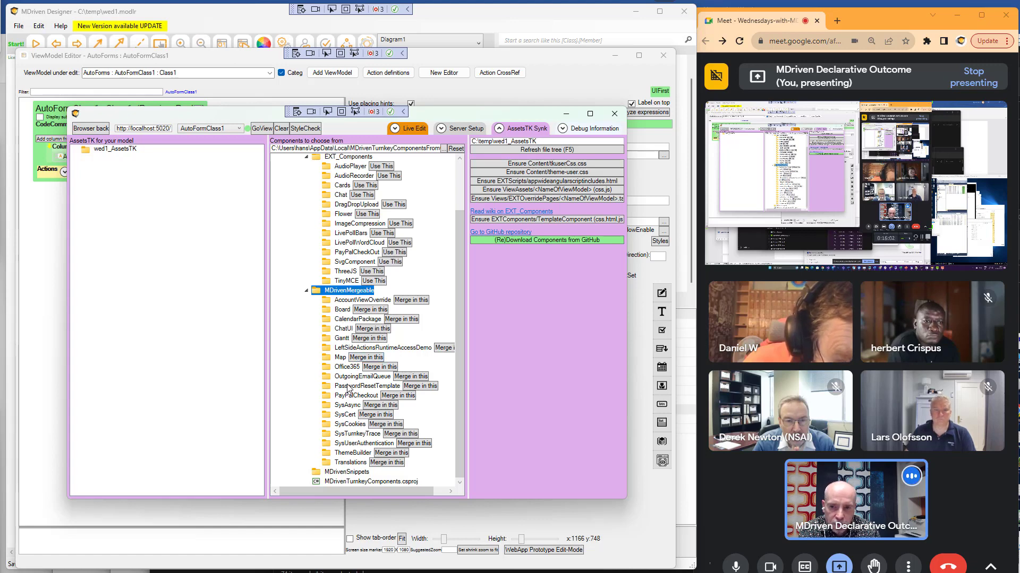
double_click(342, 472)
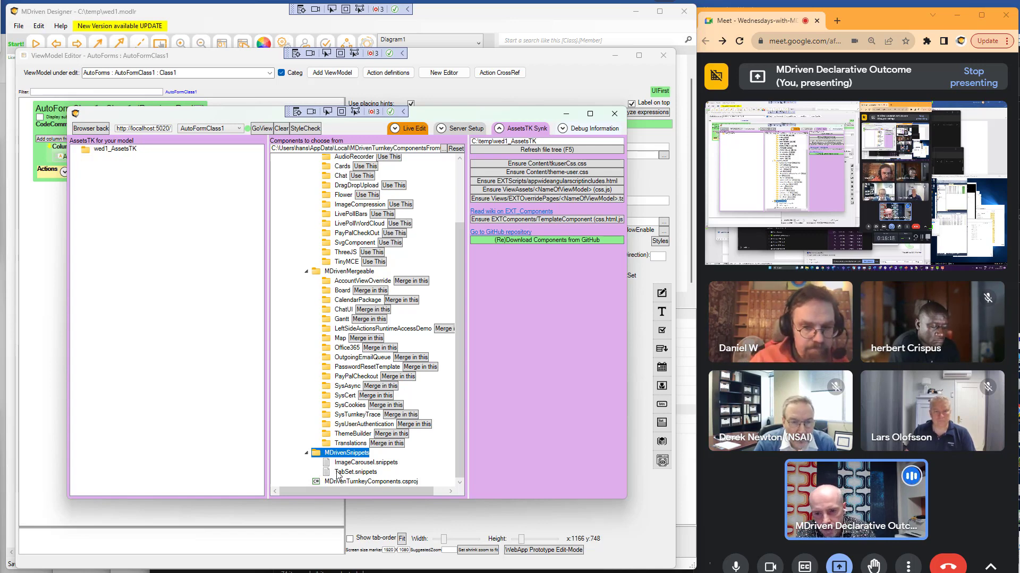
left_click(340, 473)
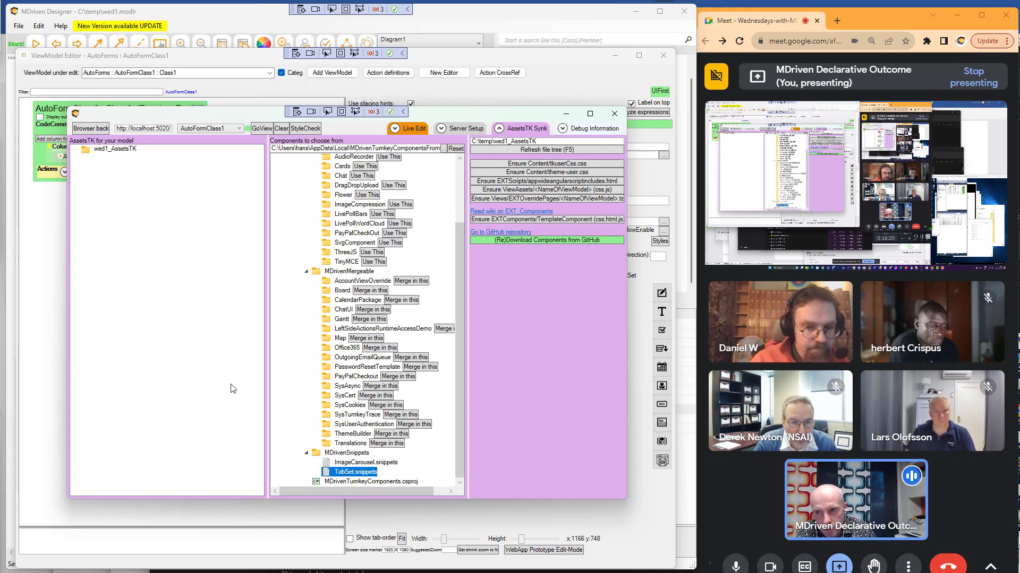
Check which snippets are offered for the Column container of AutoFormClass1 and open snippet editing
left_click(57, 110)
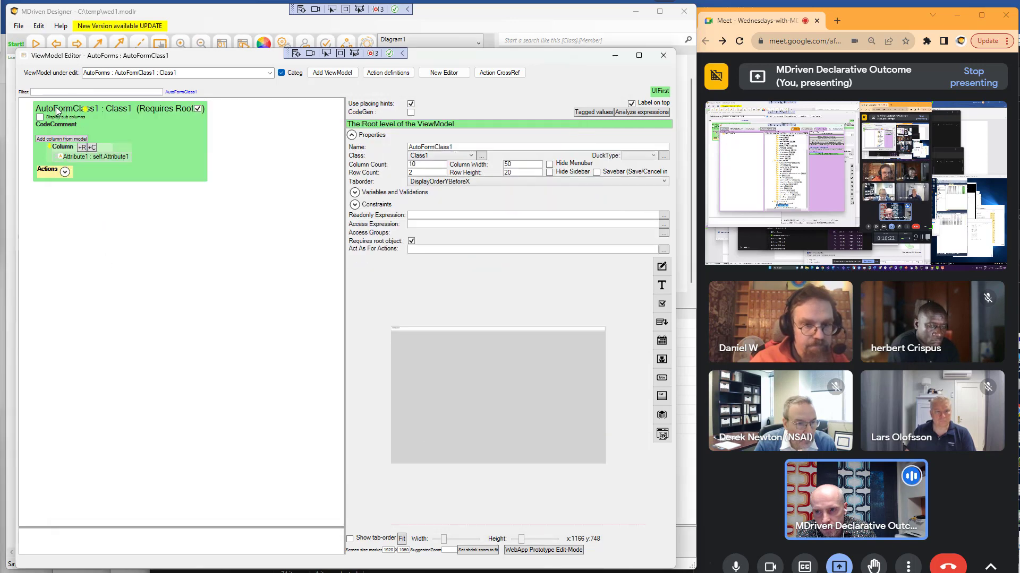
right_click(63, 147)
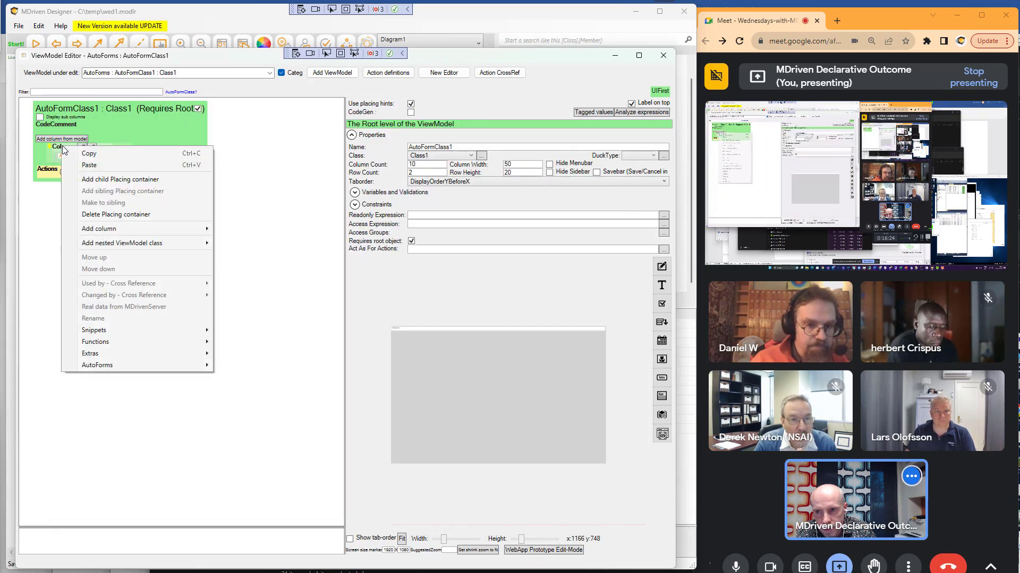
mouse_move(175, 330)
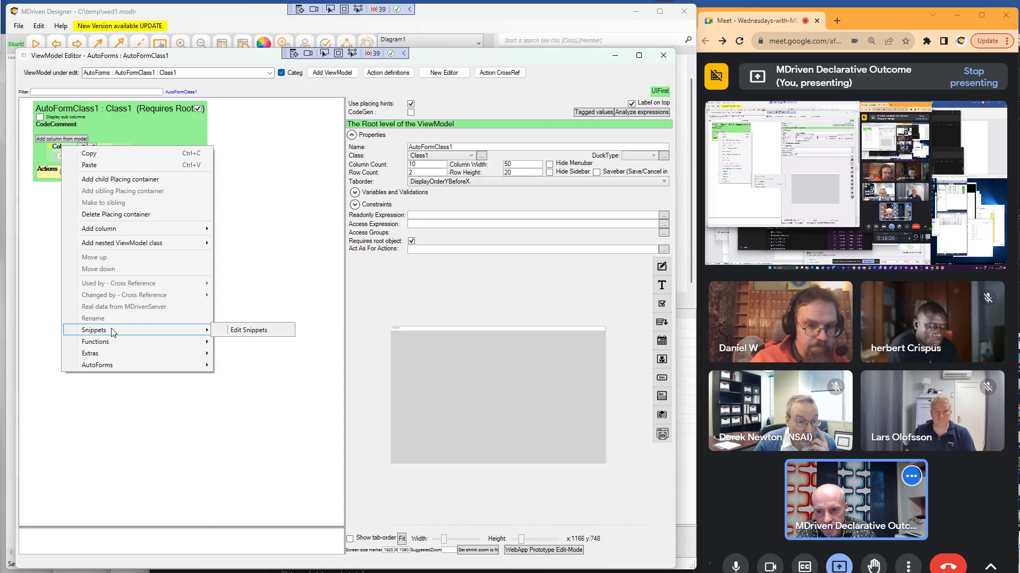
left_click(255, 331)
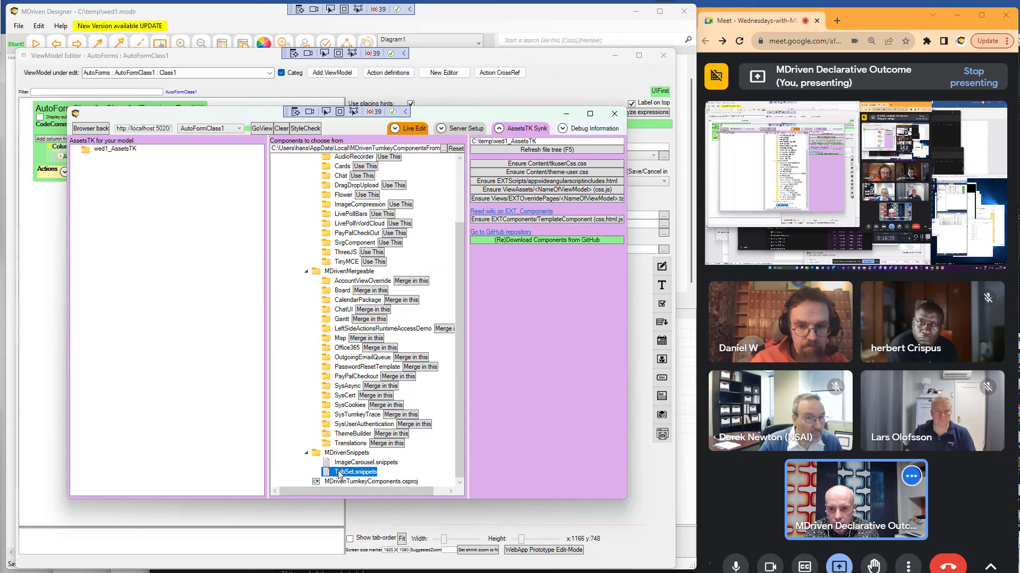
Import the TabSet snippet from the downloaded components and check the snippets offered for the Column container
right_click(352, 475)
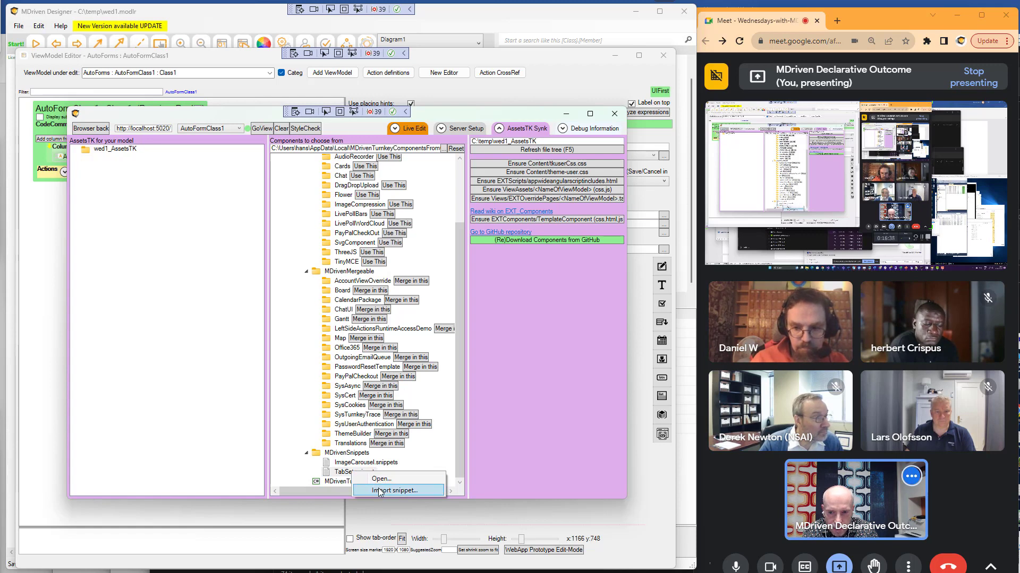
left_click(380, 491)
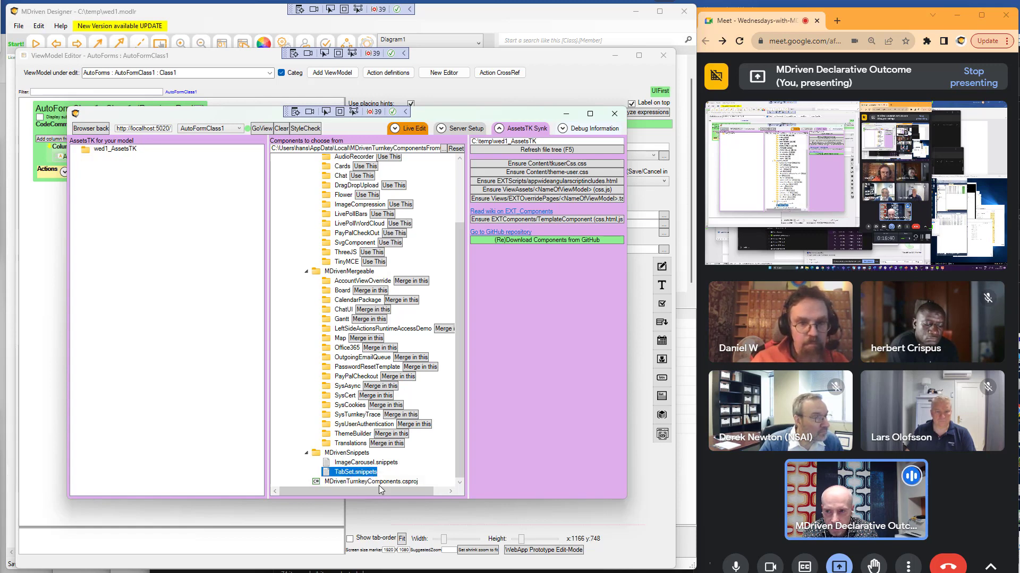
left_click(63, 154)
right_click(64, 151)
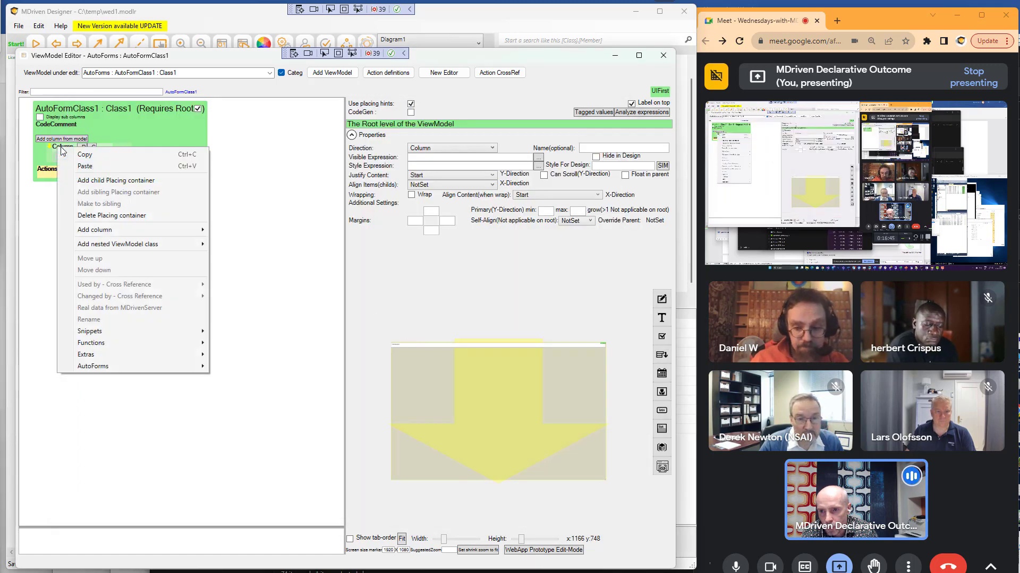
mouse_move(110, 331)
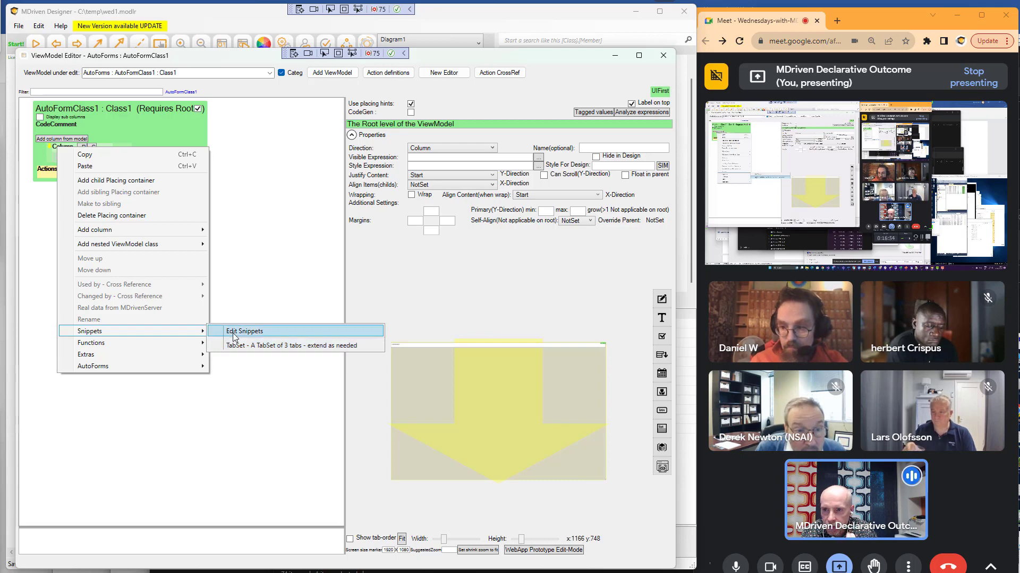
left_click(200, 22)
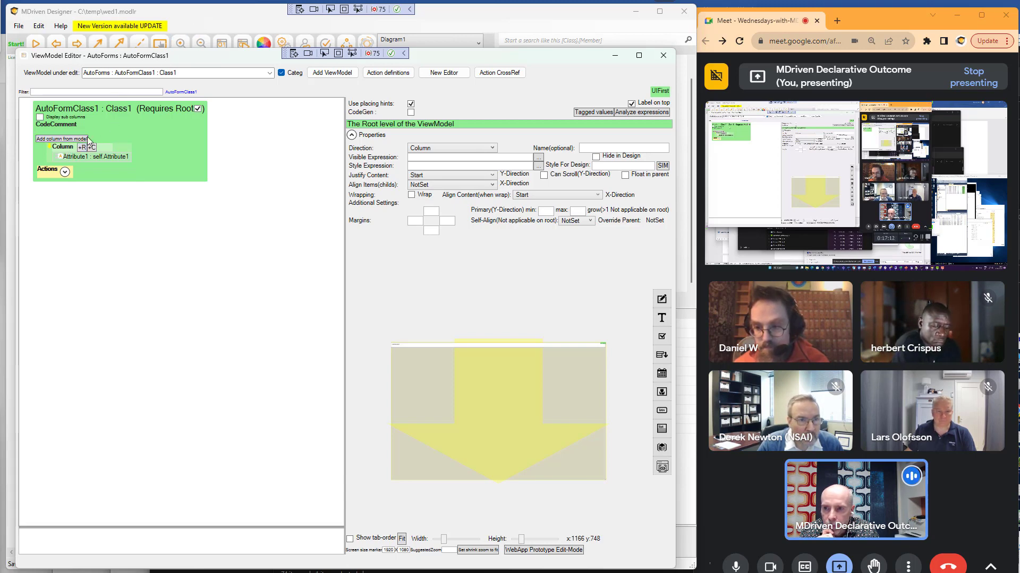
Open snippet editing from the Column container, examine the TabSet snippet's content and replacers, and close the editors
right_click(64, 148)
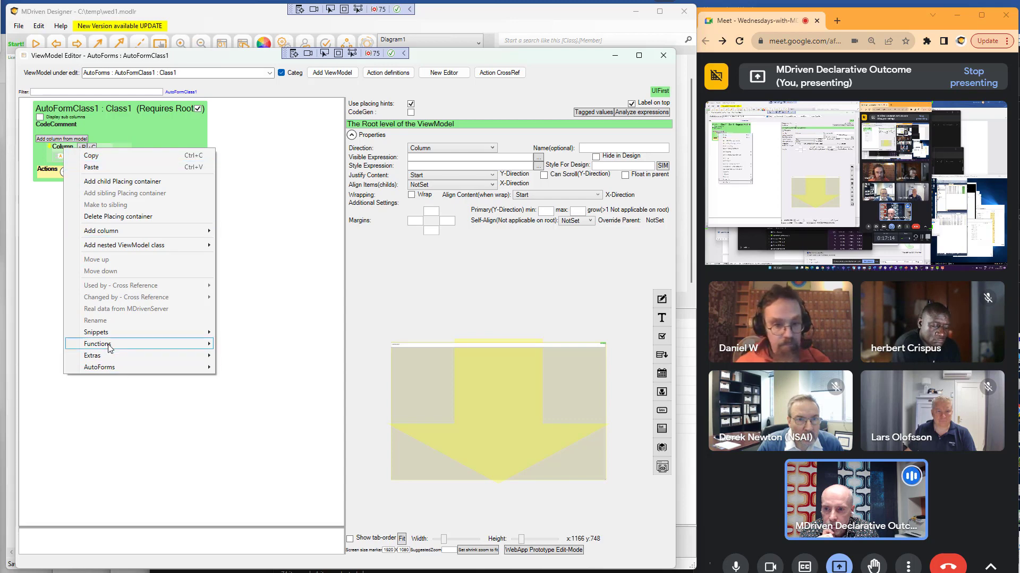
mouse_move(122, 338)
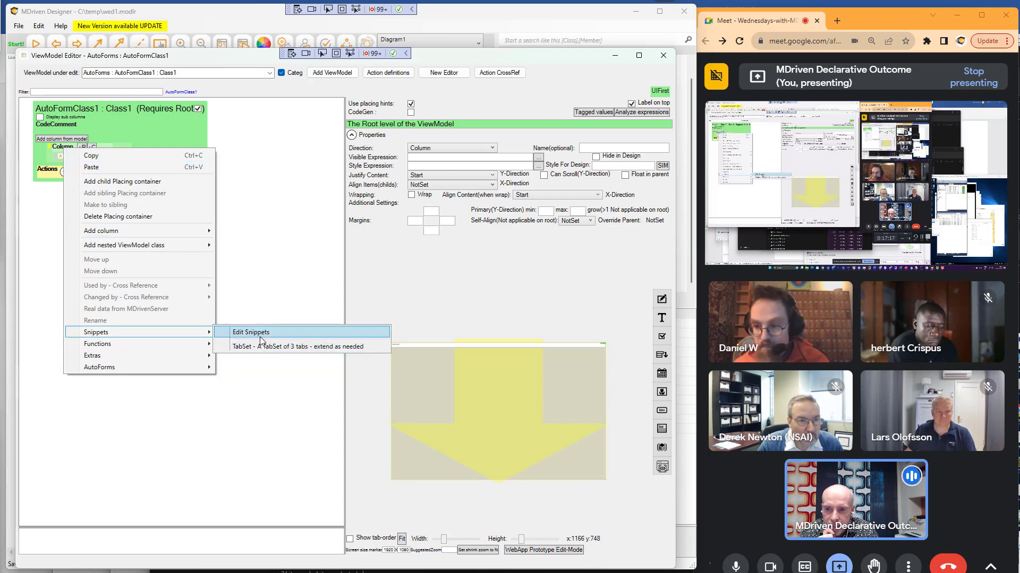
left_click(261, 341)
left_click(71, 94)
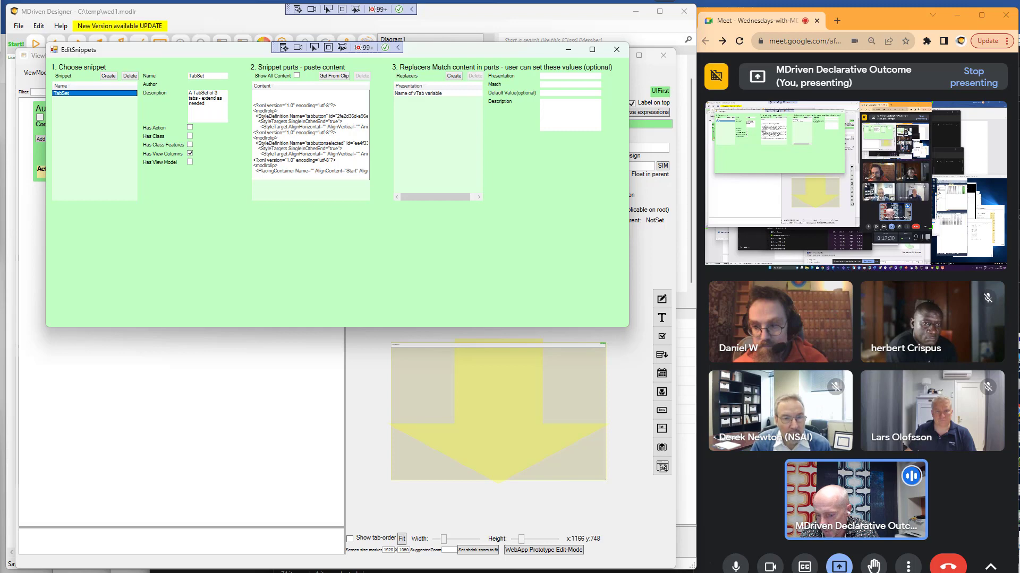
left_click(664, 56)
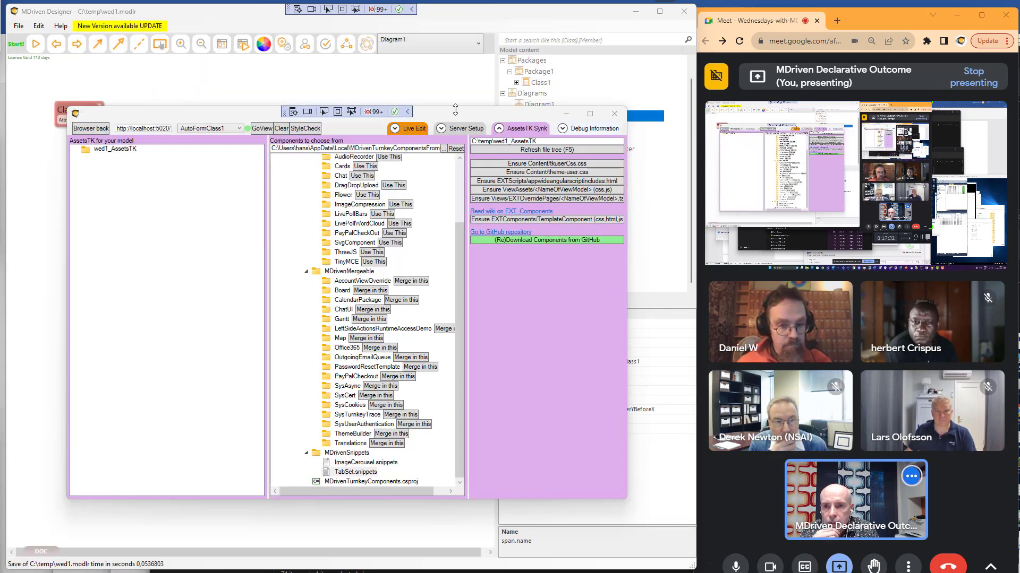
Restart MDriven Turnkey Core from the live preview's server setup so that wed1.modlr is the target model
left_click_drag(455, 114, 486, 110)
left_click(413, 89)
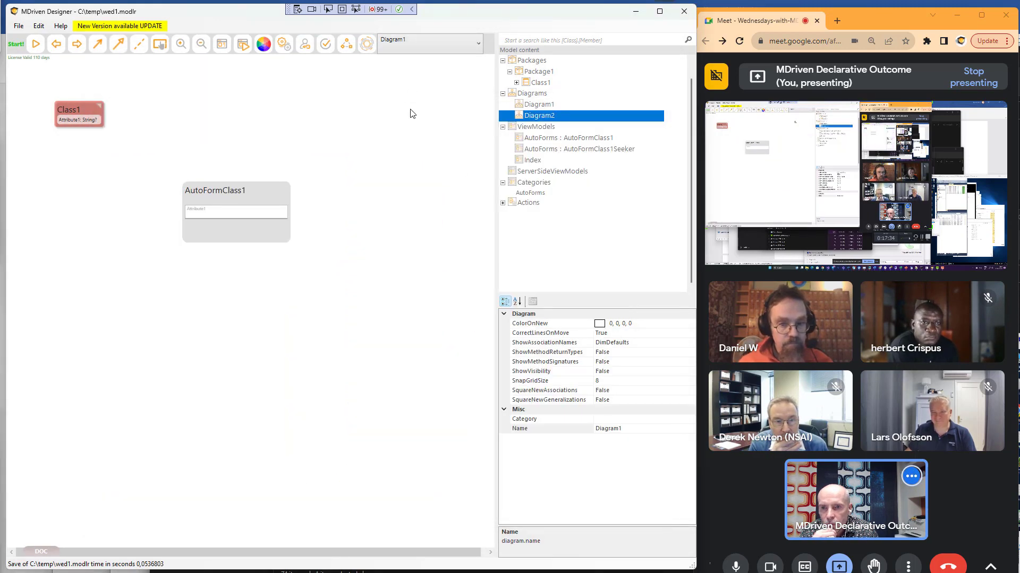
key("alt+Tab")
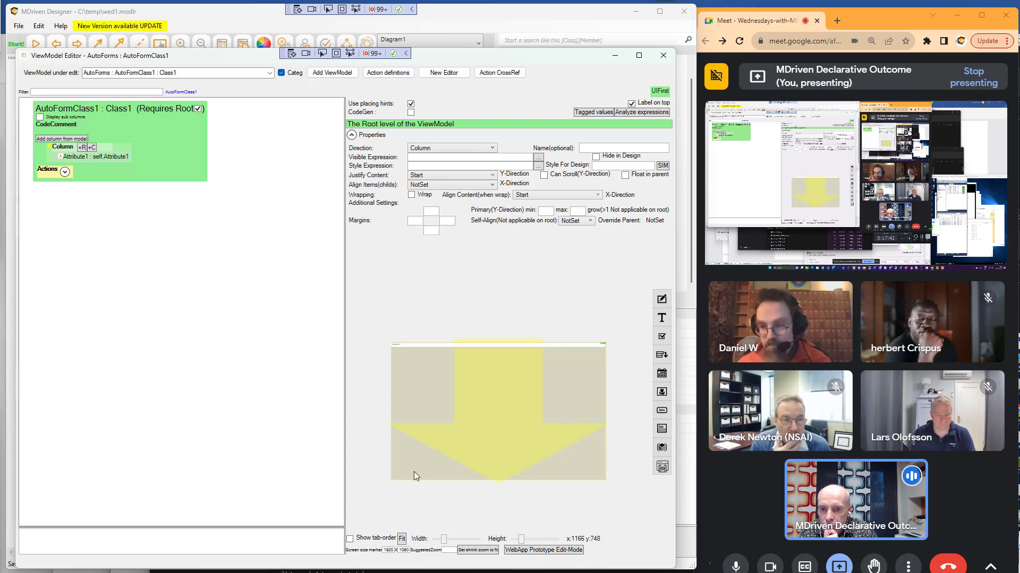
left_click(524, 550)
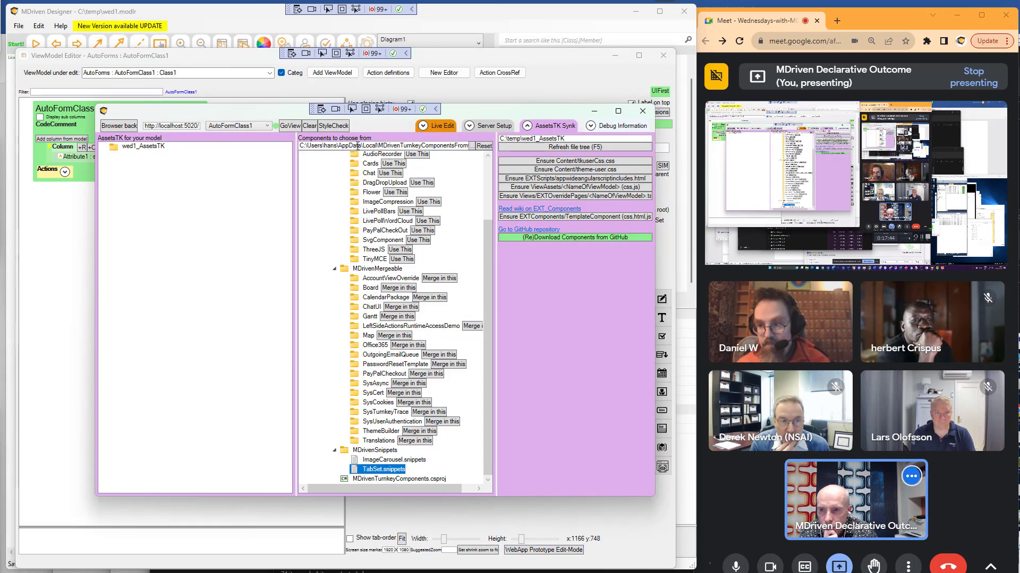
left_click(489, 126)
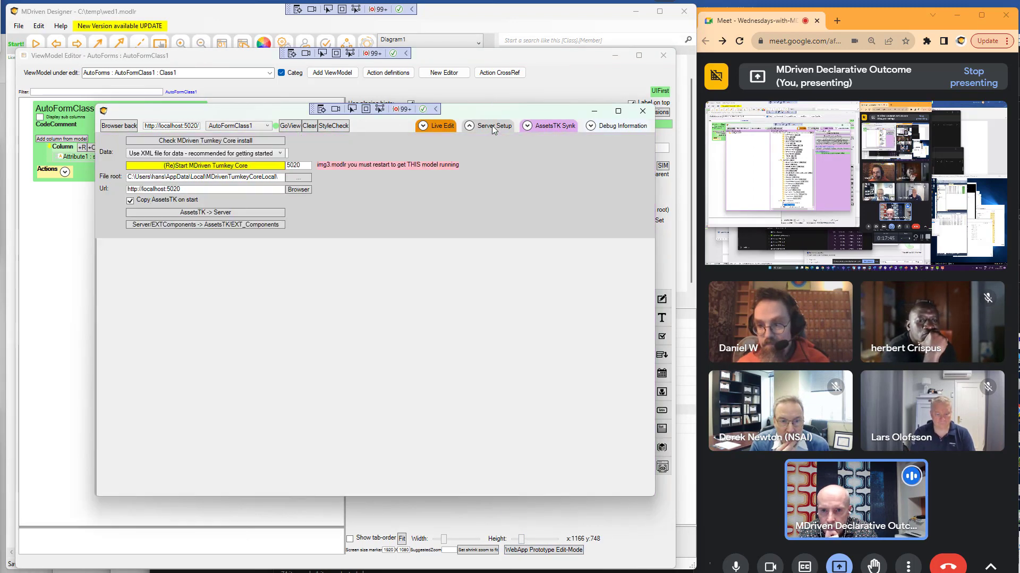
left_click(188, 168)
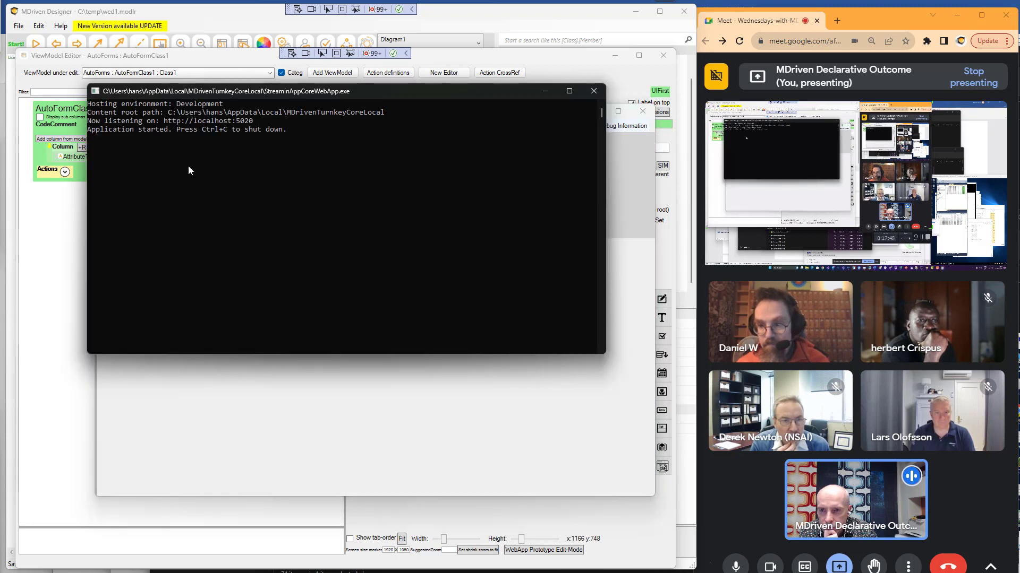
left_click(305, 385)
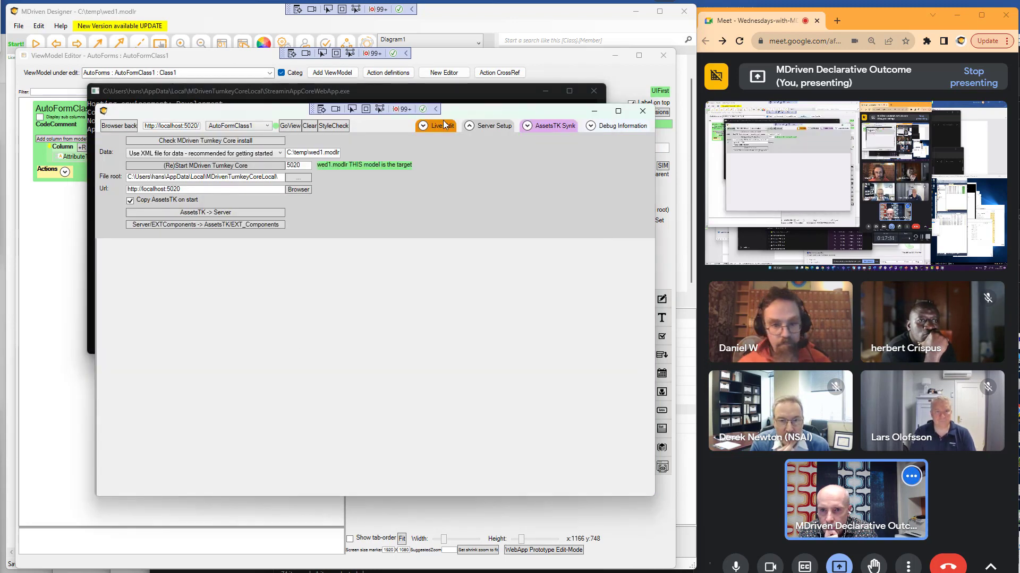
left_click(493, 130)
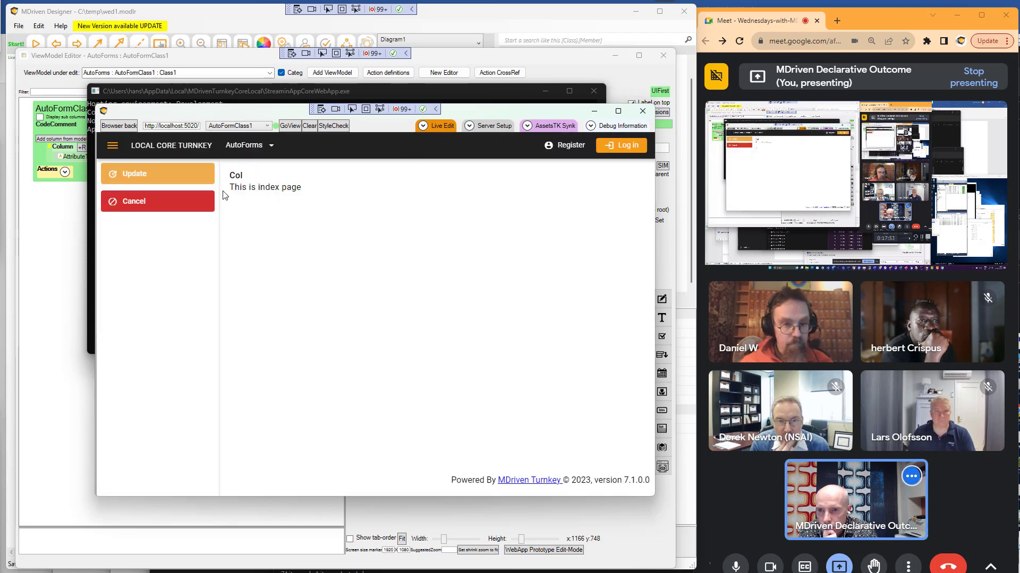
Create a new Class1 object from the AutoForms seeker page and save it with Attribute1 empty
left_click(263, 152)
left_click(258, 167)
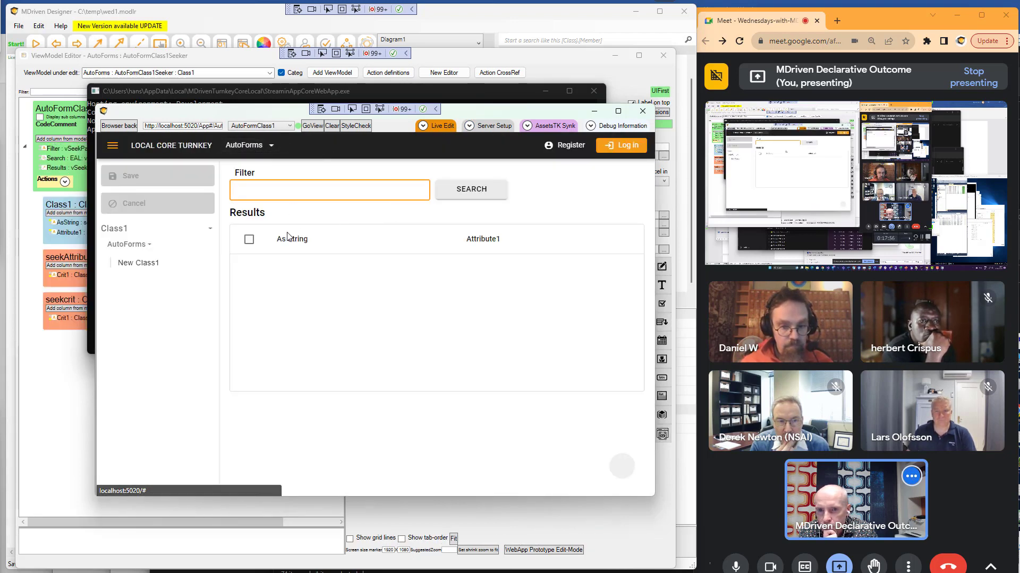
left_click(156, 263)
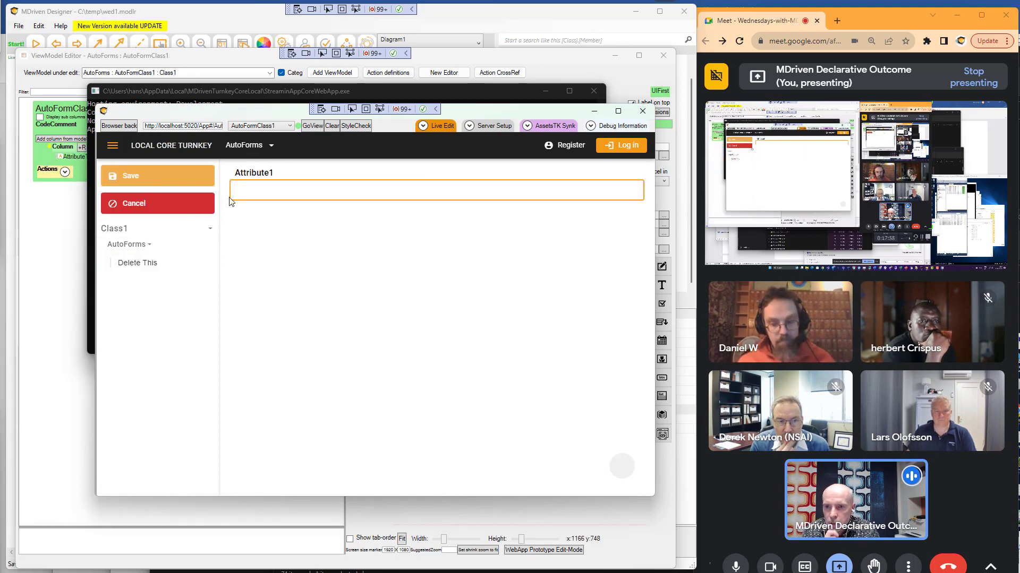
left_click(181, 177)
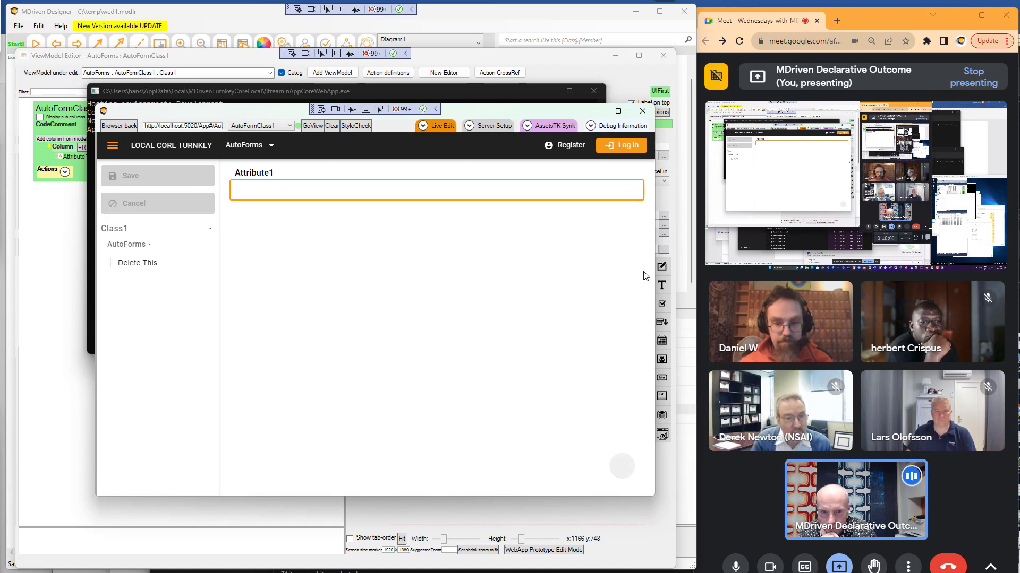
Widen the preview window, open live editing for AutoFormClass1 and choose the TabSet snippet for its Column container
left_click_drag(655, 266, 701, 260)
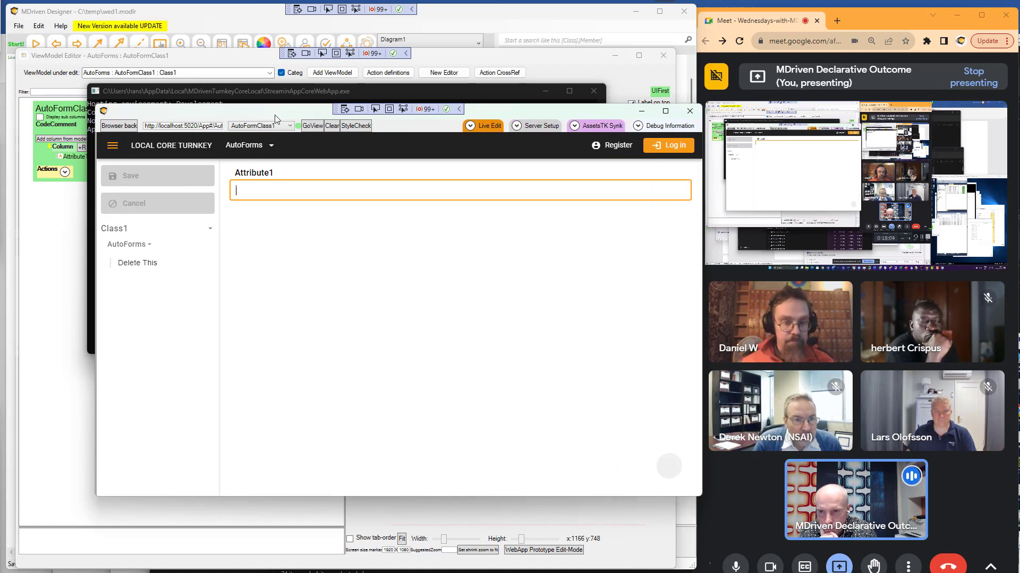
left_click(486, 125)
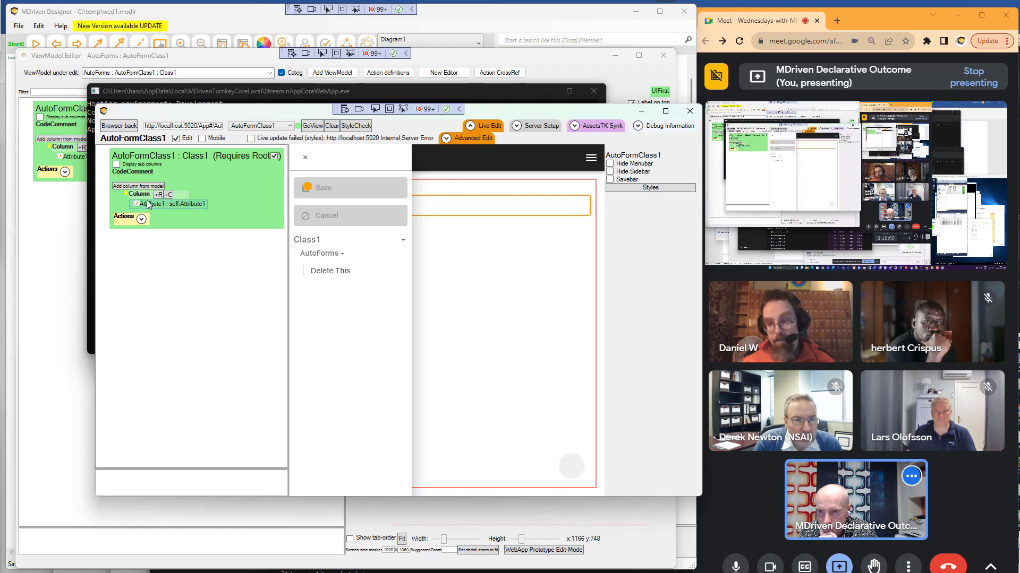
right_click(140, 199)
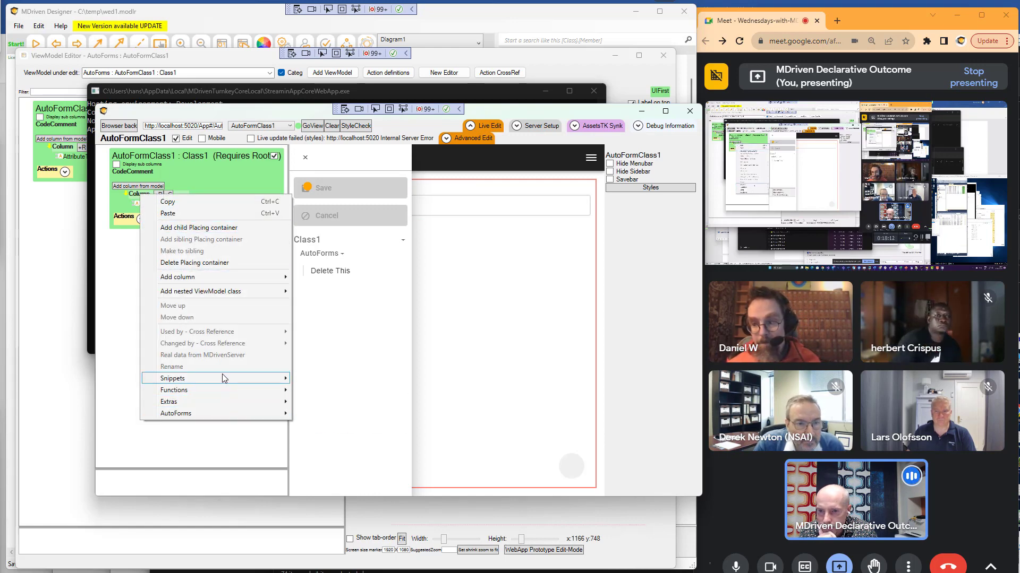
mouse_move(254, 381)
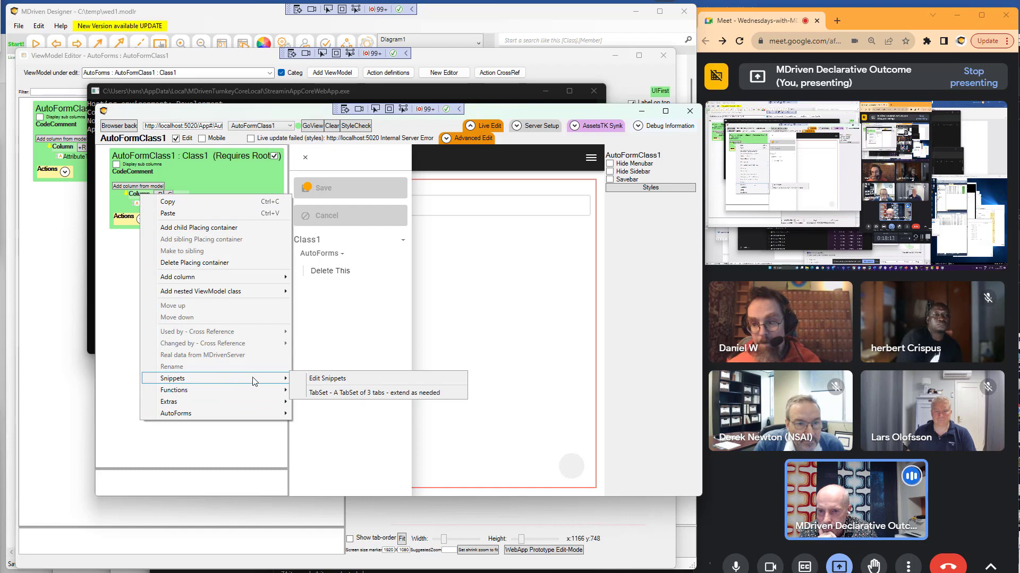
left_click(336, 394)
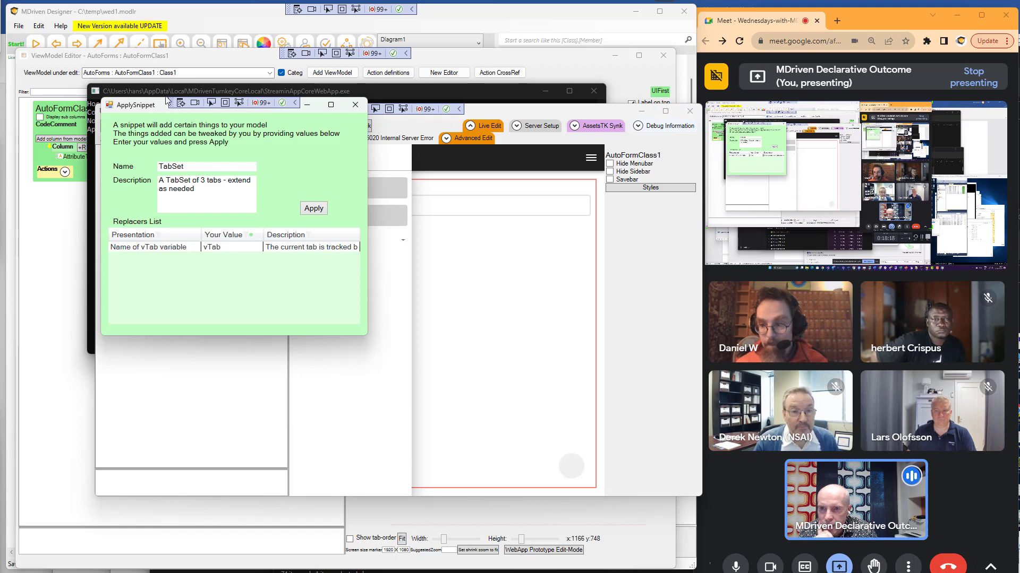
Apply the TabSet snippet with the vTab variable named vTab1, and view the resulting page outside live editing
left_click_drag(150, 112, 162, 114)
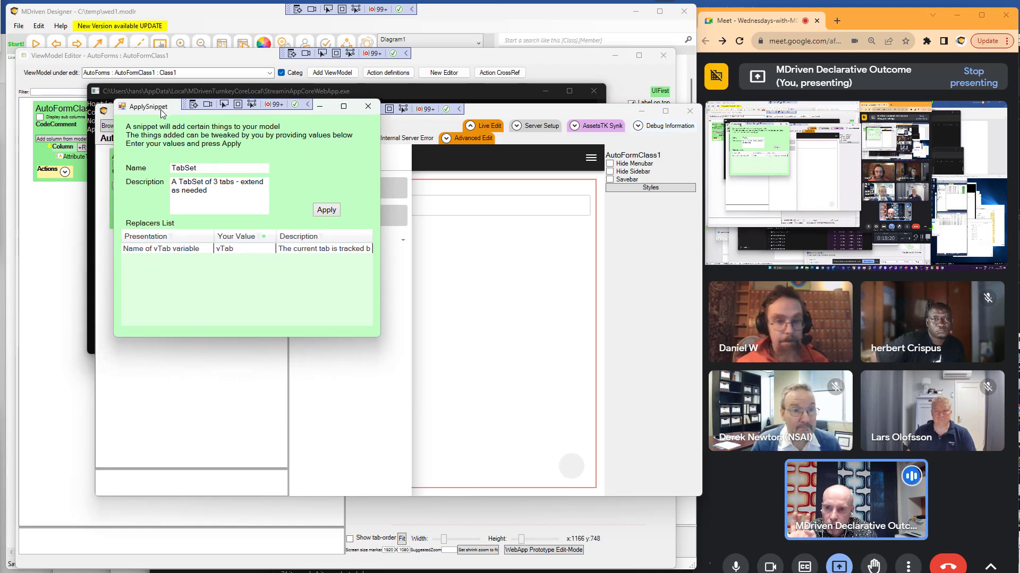
left_click(233, 254)
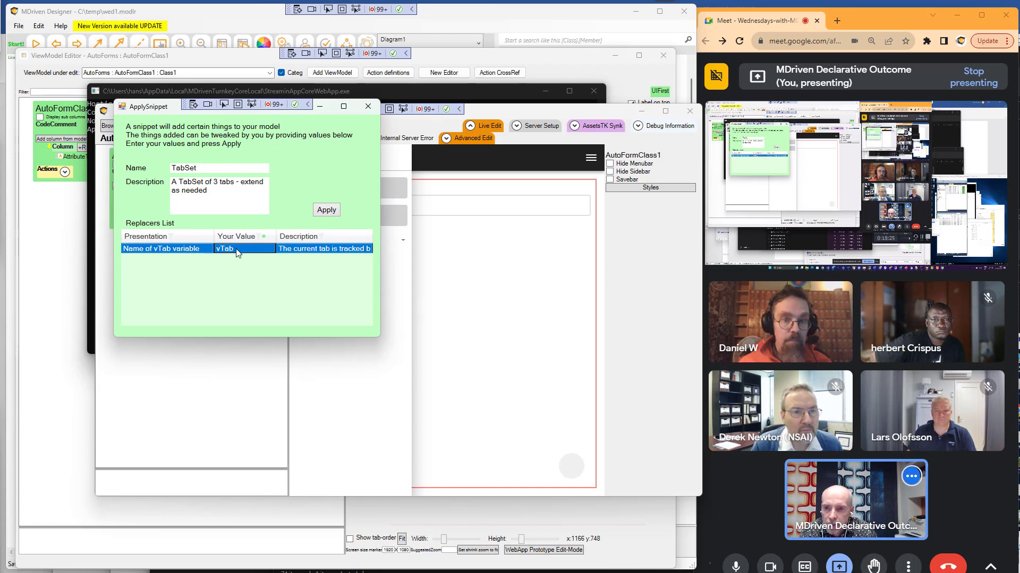
left_click(238, 249)
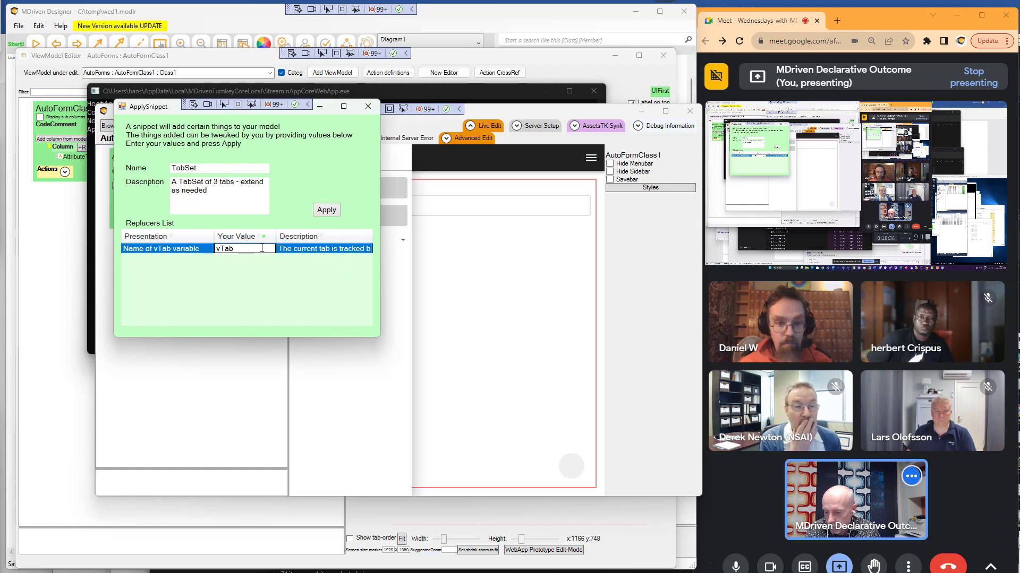
type("1")
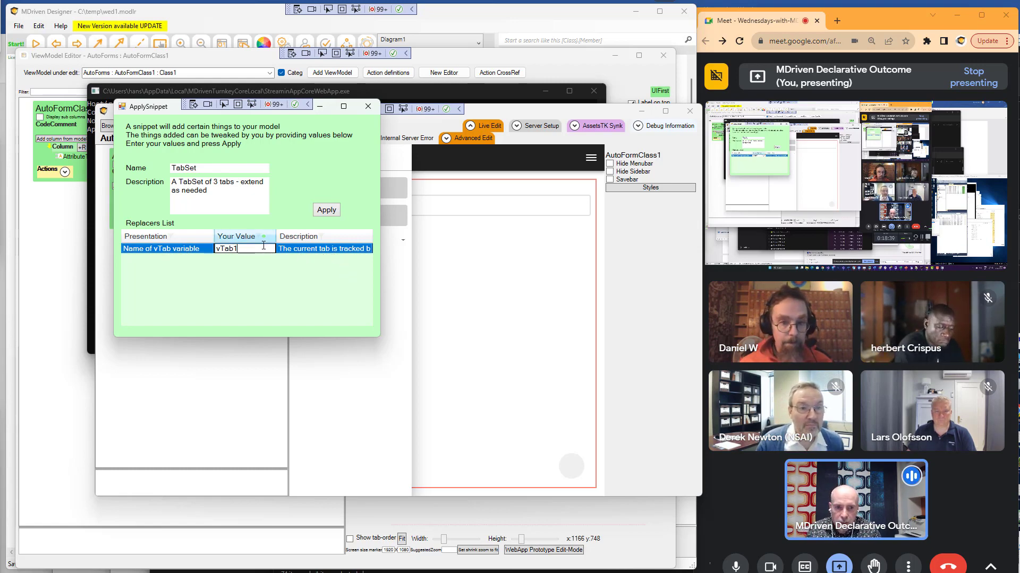
left_click(326, 210)
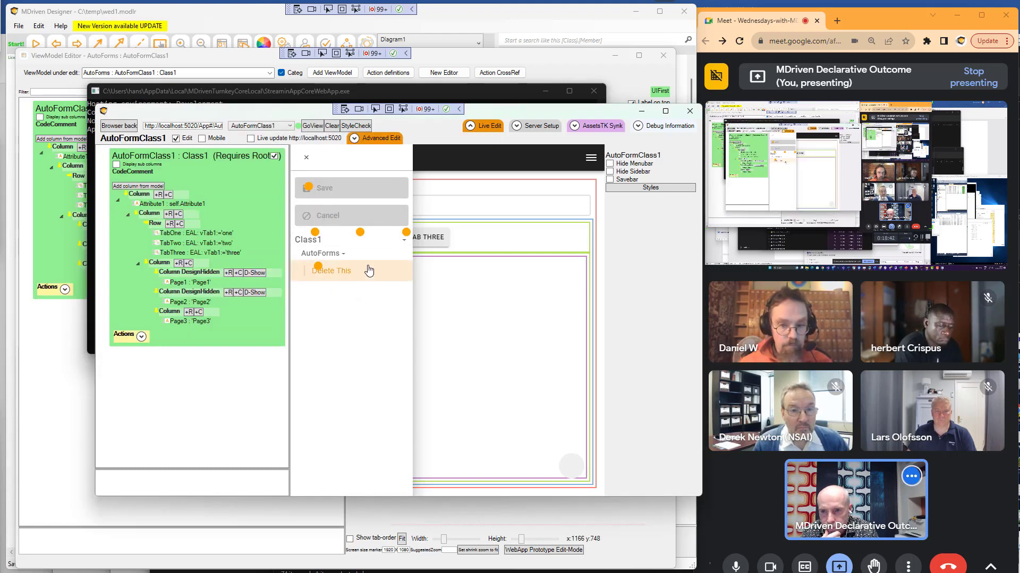
left_click(483, 126)
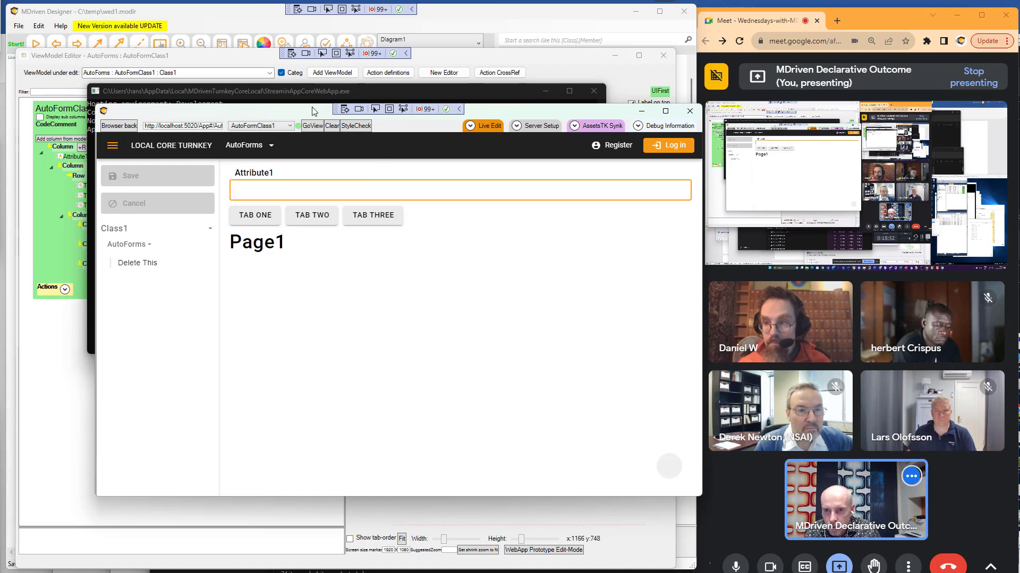
left_click_drag(314, 112, 313, 125)
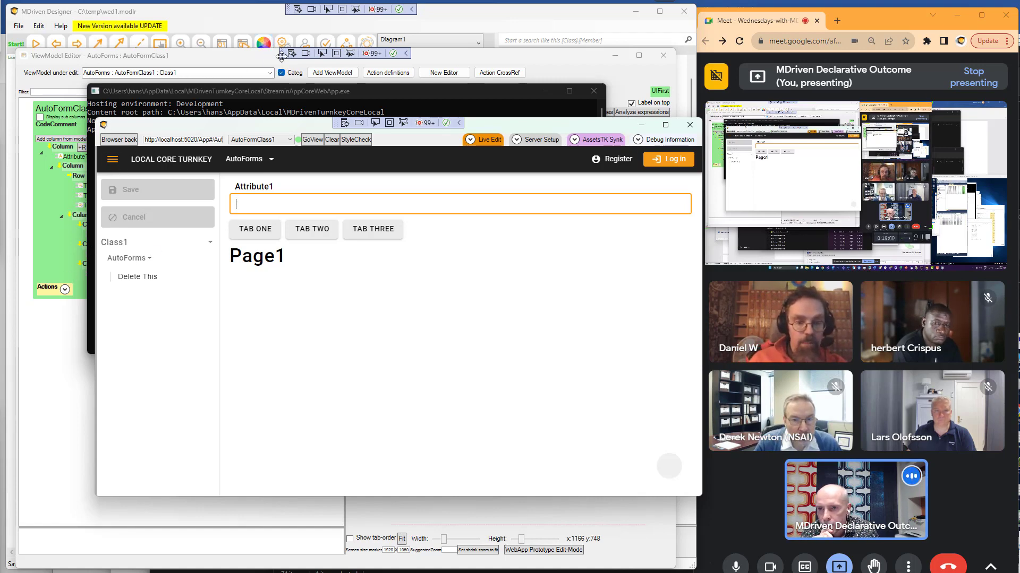
Inspect the tabbutton and tabbuttonselected styles in the model's styles, and delete both of them
left_click(264, 44)
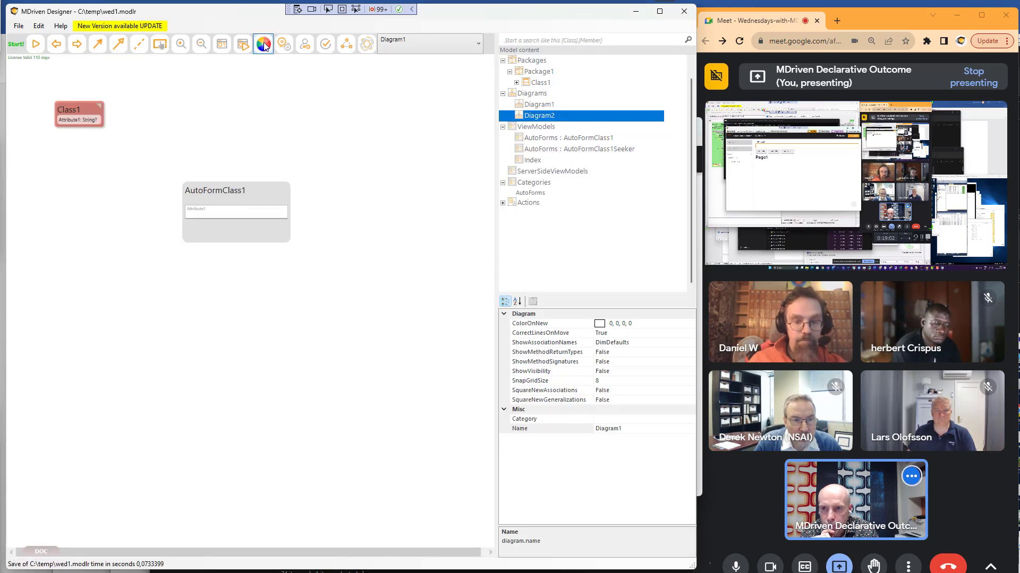
left_click(263, 51)
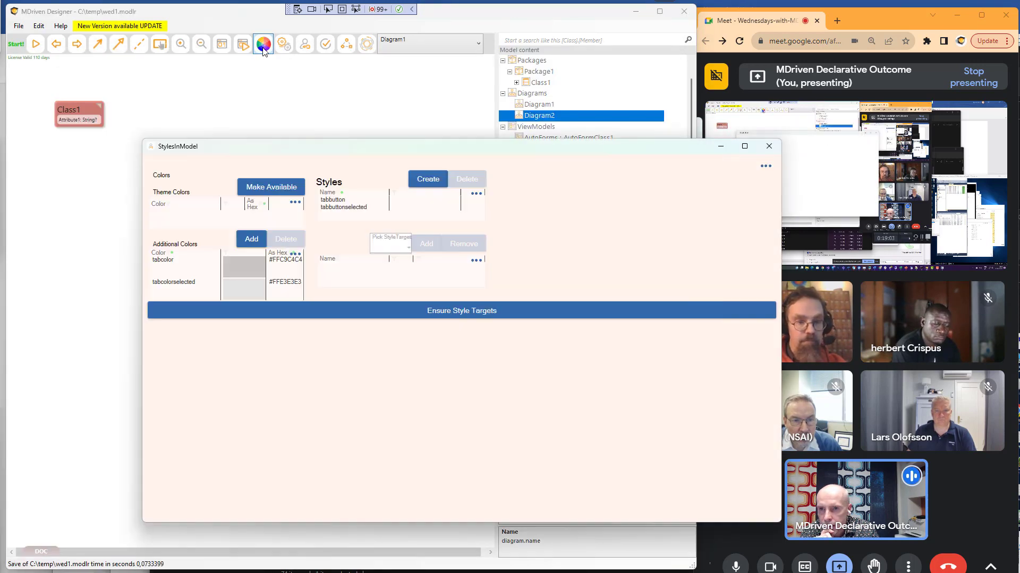
left_click(340, 200)
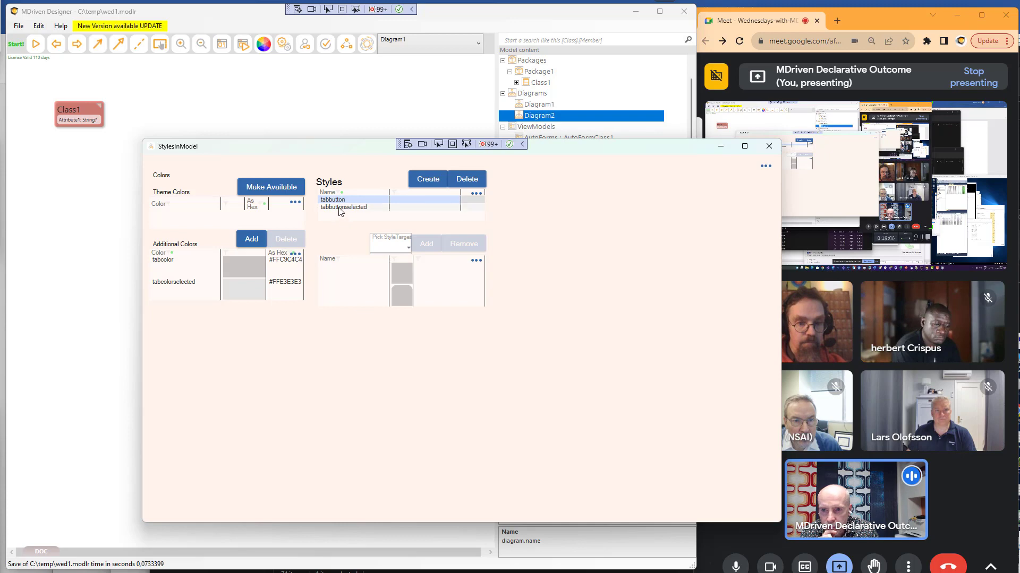
left_click(337, 207)
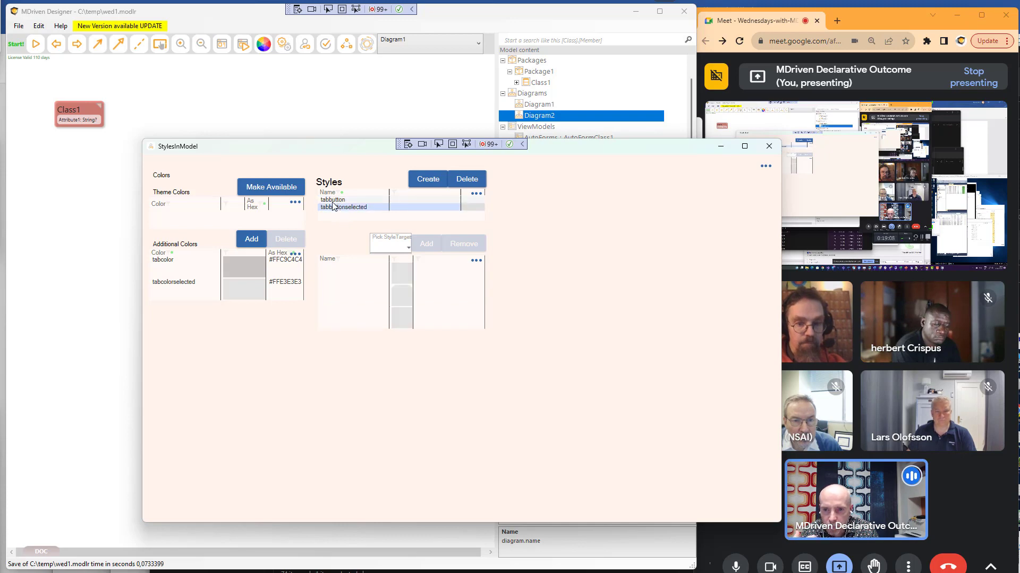
left_click(334, 200)
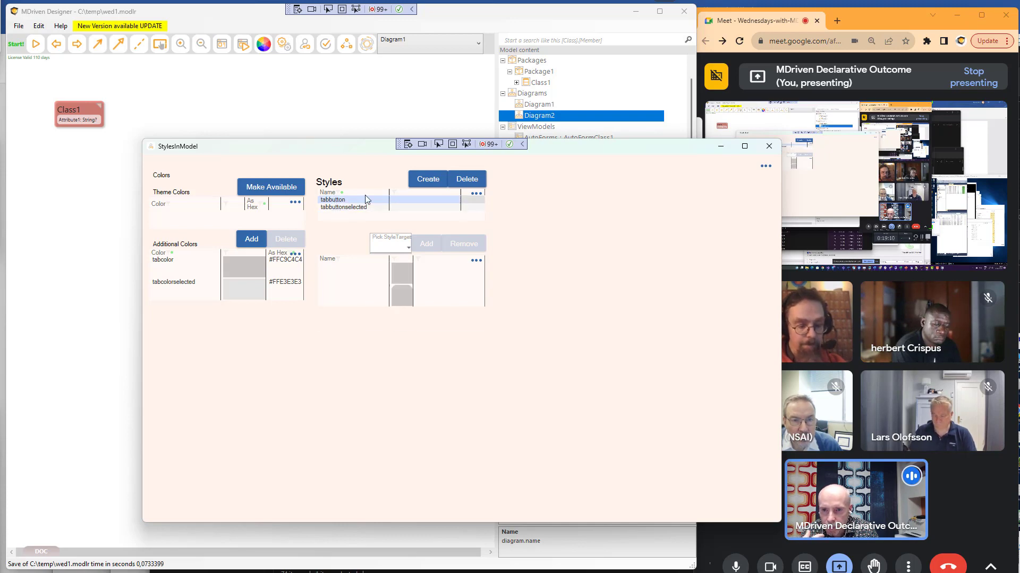
left_click(467, 181)
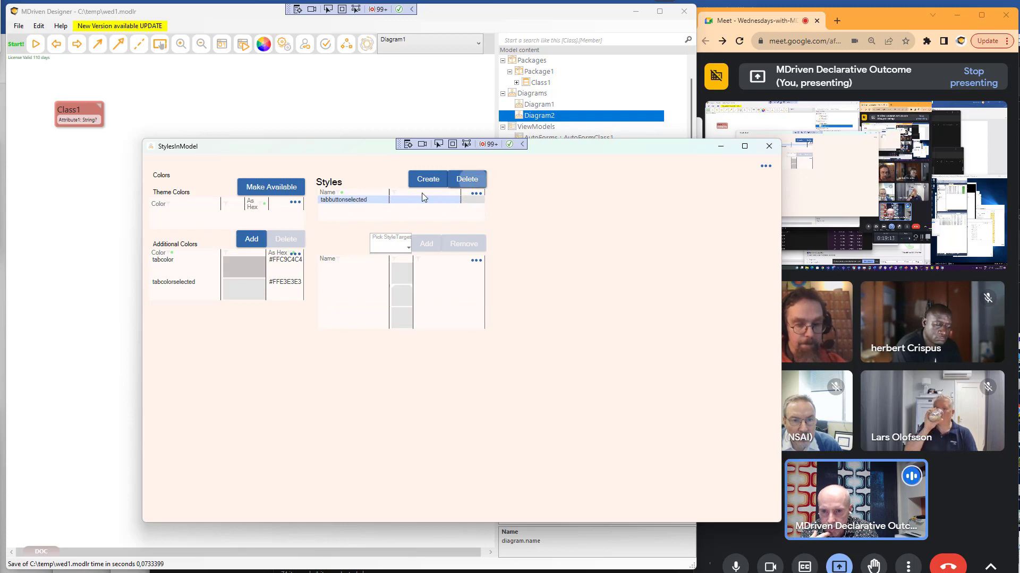
left_click(466, 180)
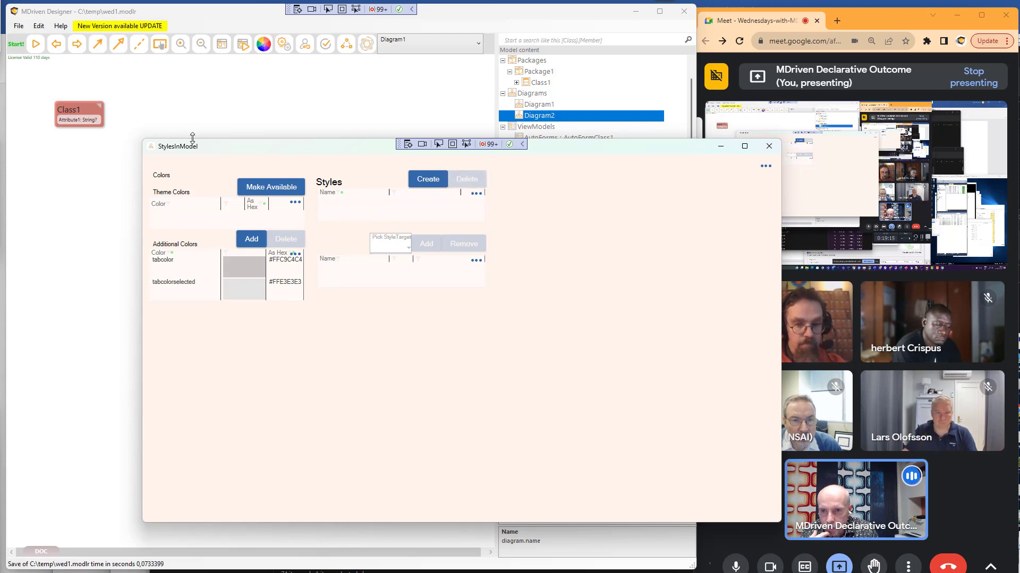
Open AutoFormClass1 in the ViewModel Editor and delete the nested Column placing container that holds the tab set
left_click(165, 124)
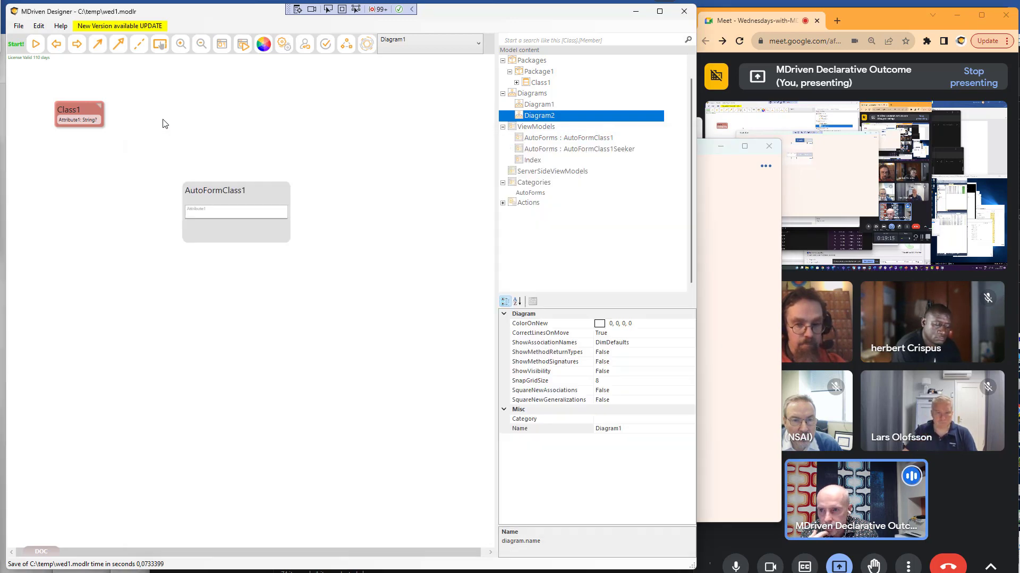
double_click(222, 206)
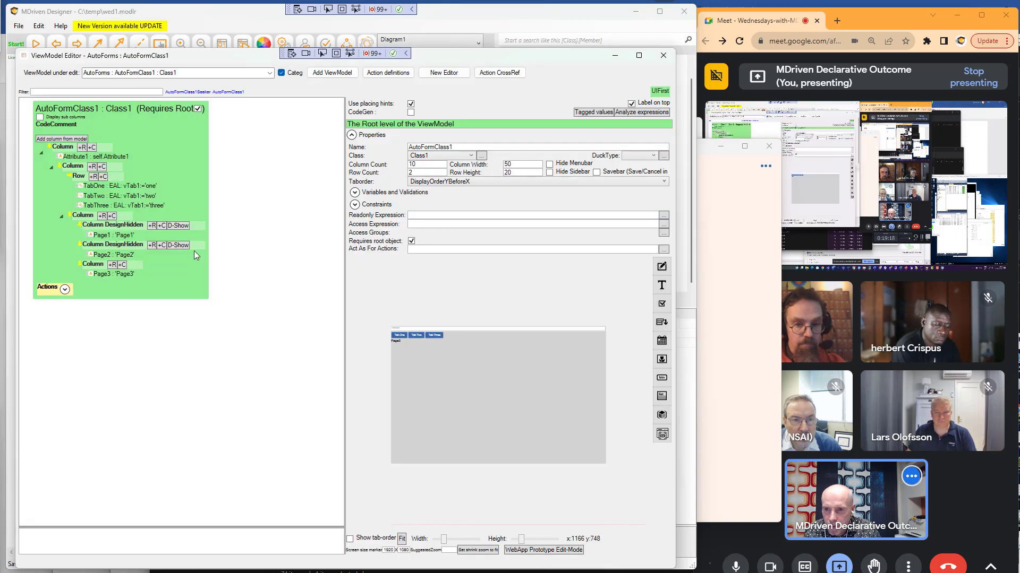
left_click(42, 152)
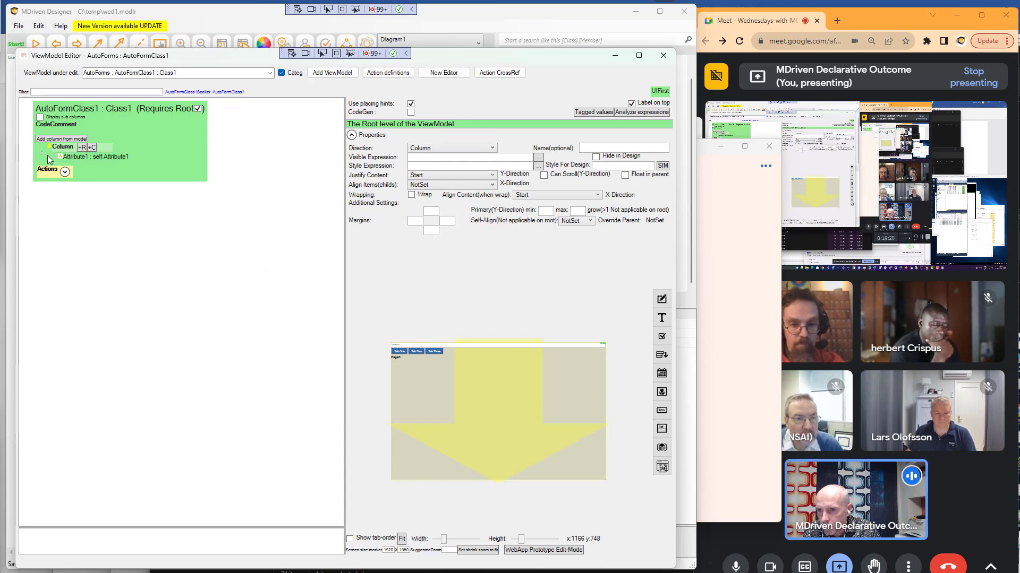
left_click(43, 153)
left_click(77, 167)
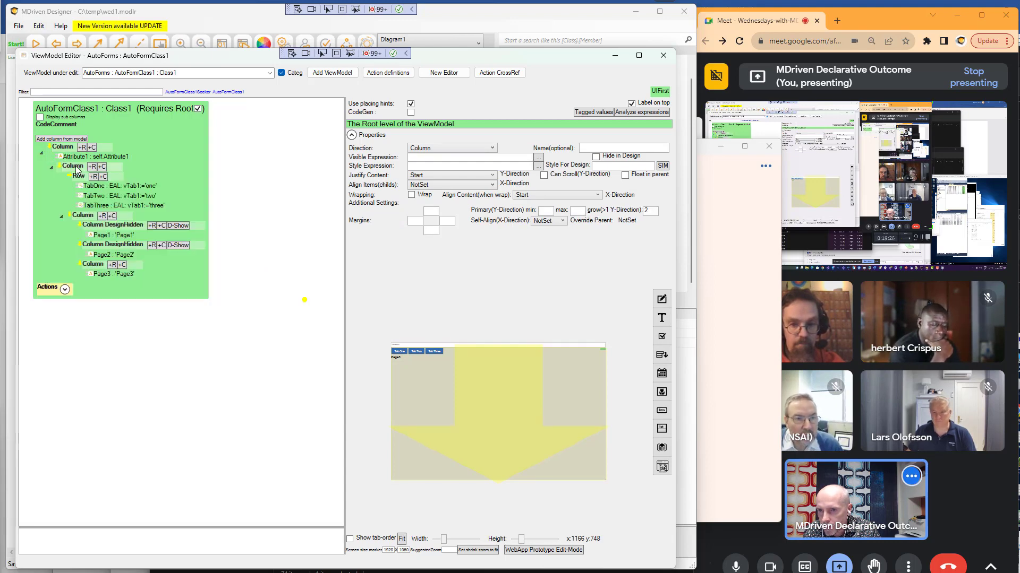
right_click(76, 167)
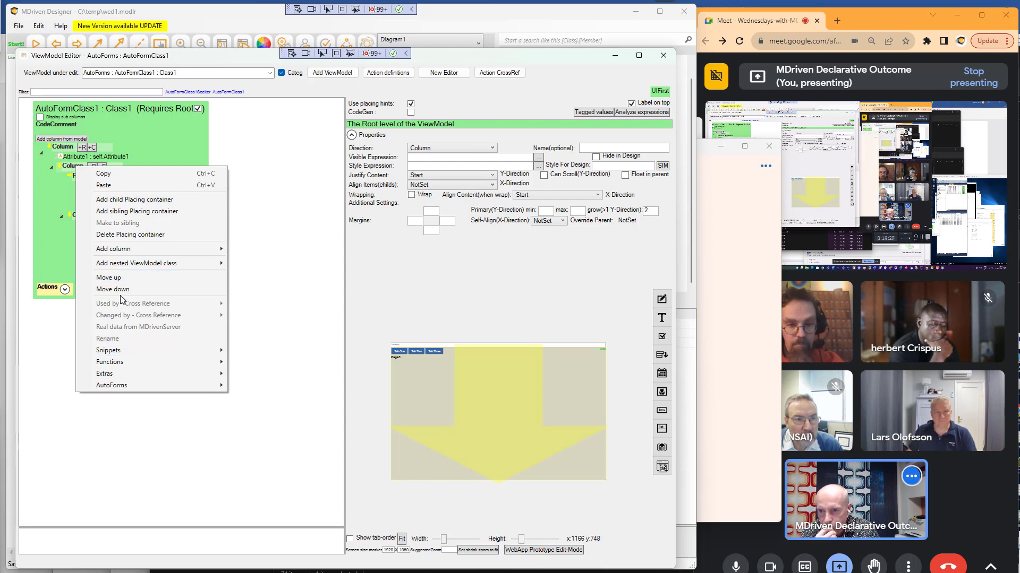
left_click(127, 234)
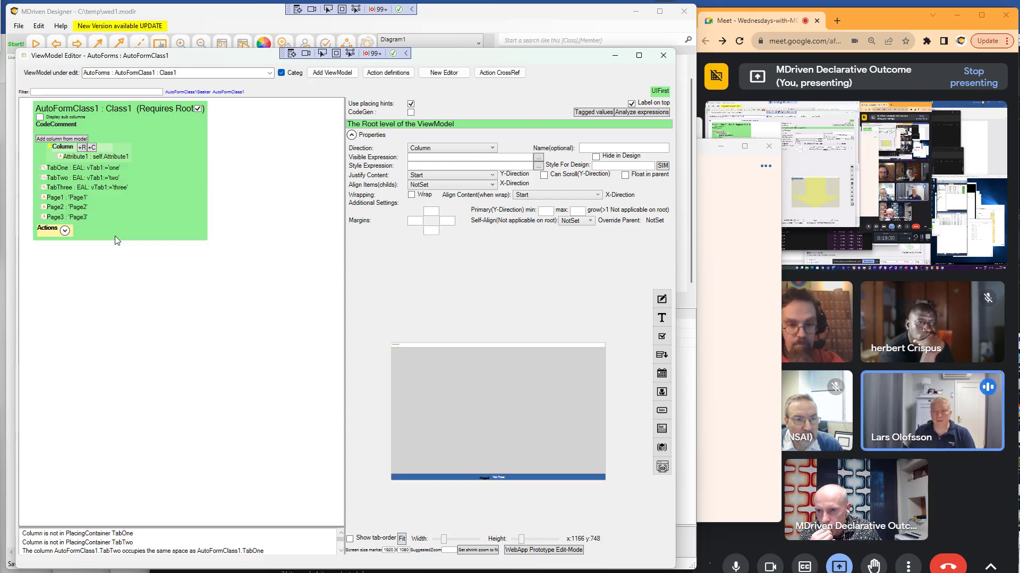
Delete the six leftover columns TabOne, TabTwo, TabThree, Page1, Page2 and Page3 from AutoFormClass1
left_click(82, 168)
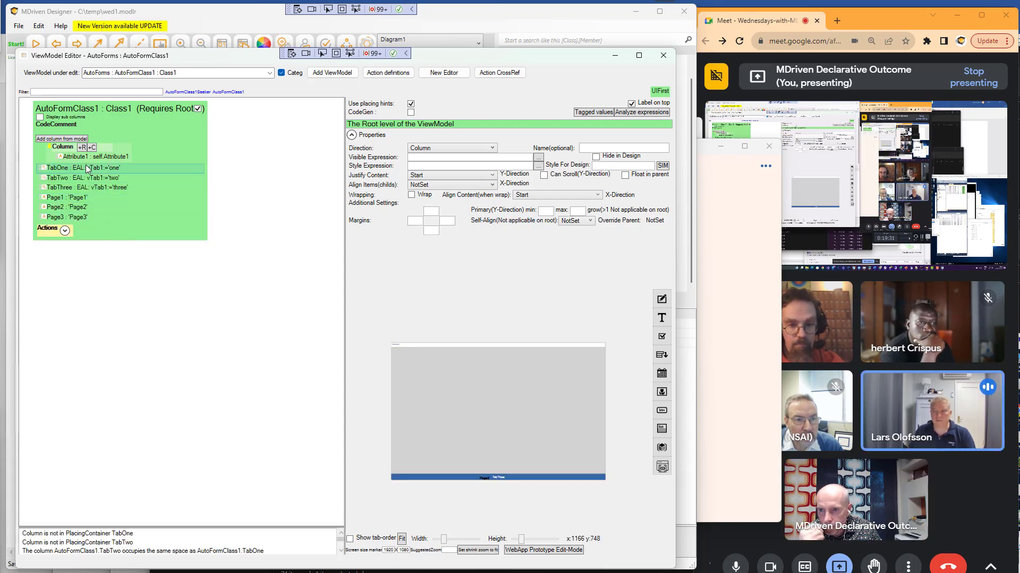
left_click(78, 218, "shift")
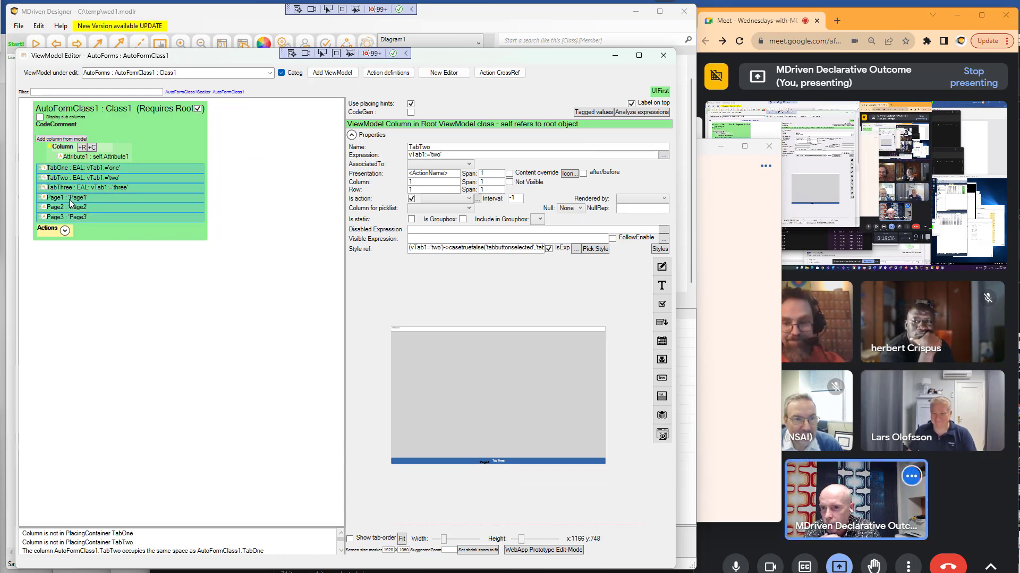
right_click(69, 199)
left_click(118, 260)
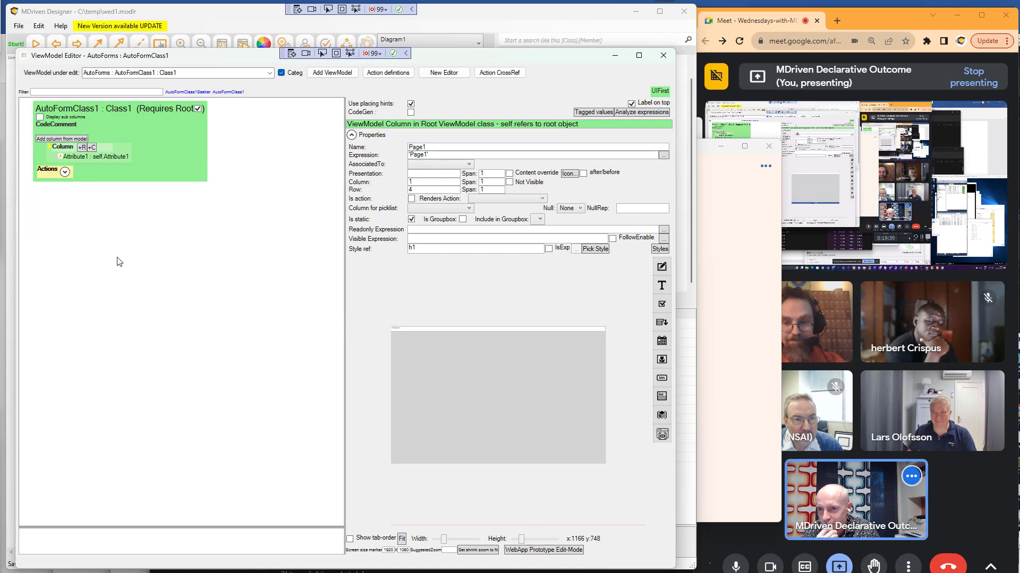
left_click(79, 150)
right_click(71, 149)
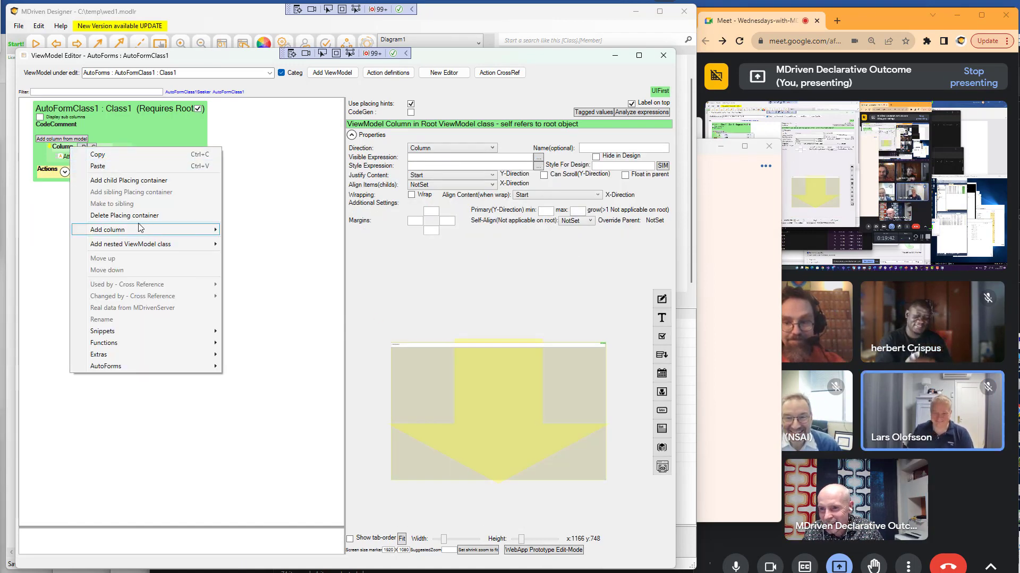
mouse_move(163, 331)
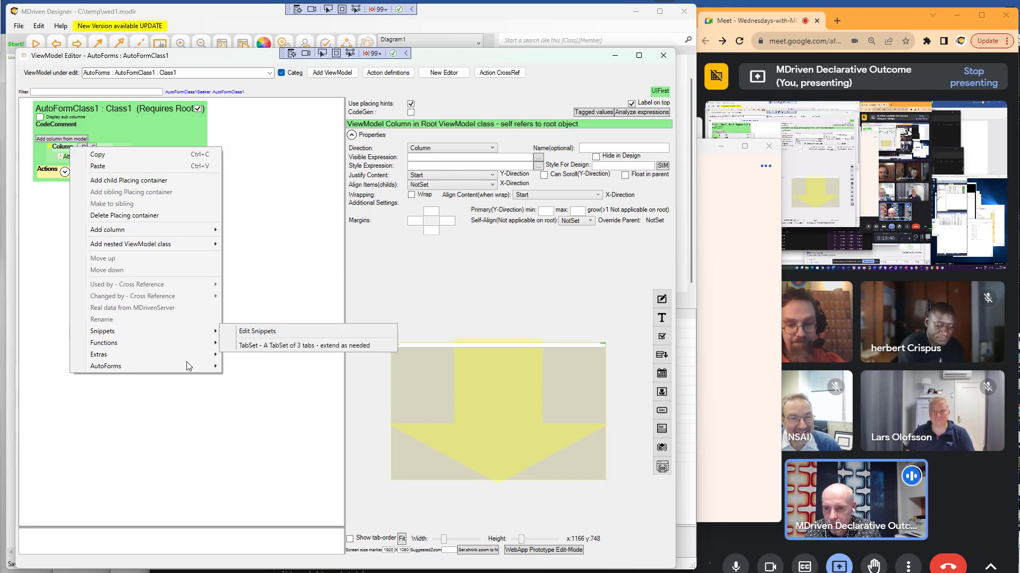
Create a new style in StylesInModel and add component as its style target
left_click(739, 336)
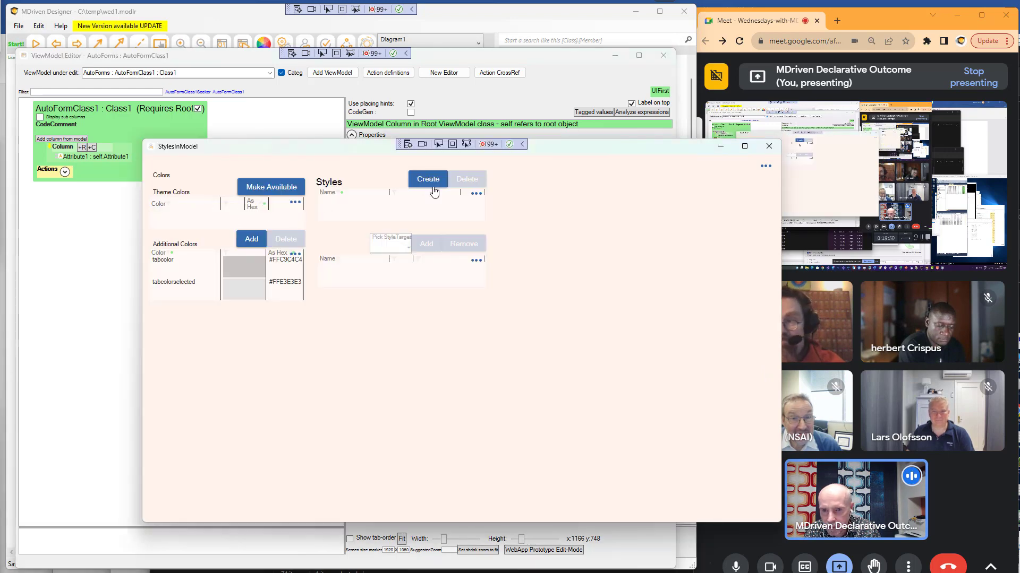
left_click(437, 184)
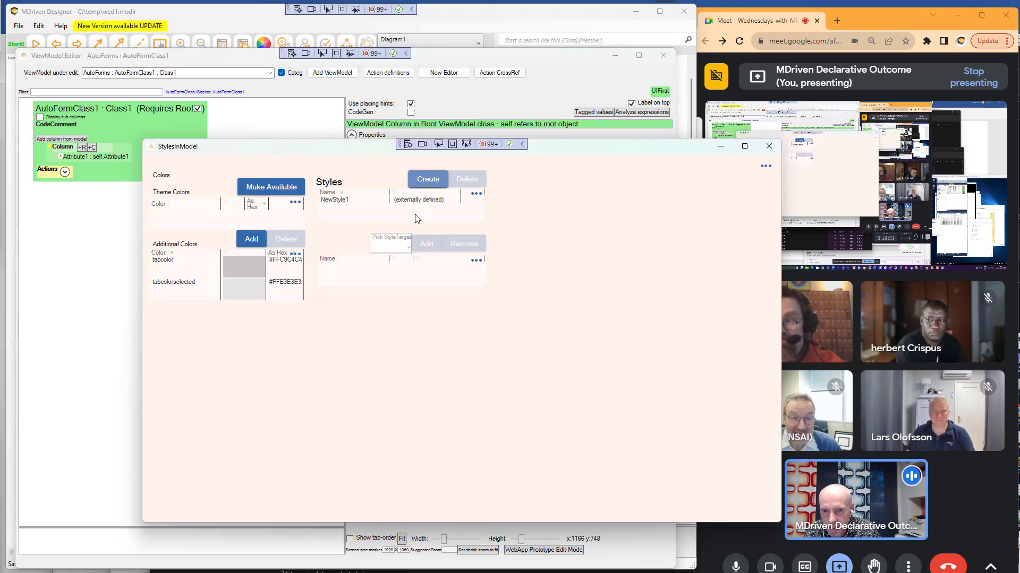
left_click(371, 200)
left_click(396, 246)
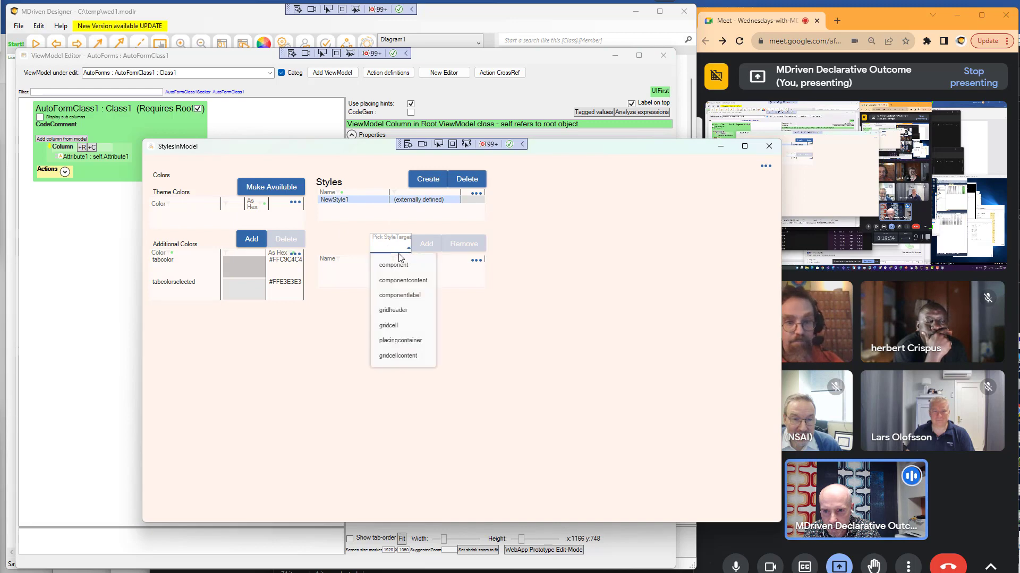
left_click(391, 265)
left_click(425, 244)
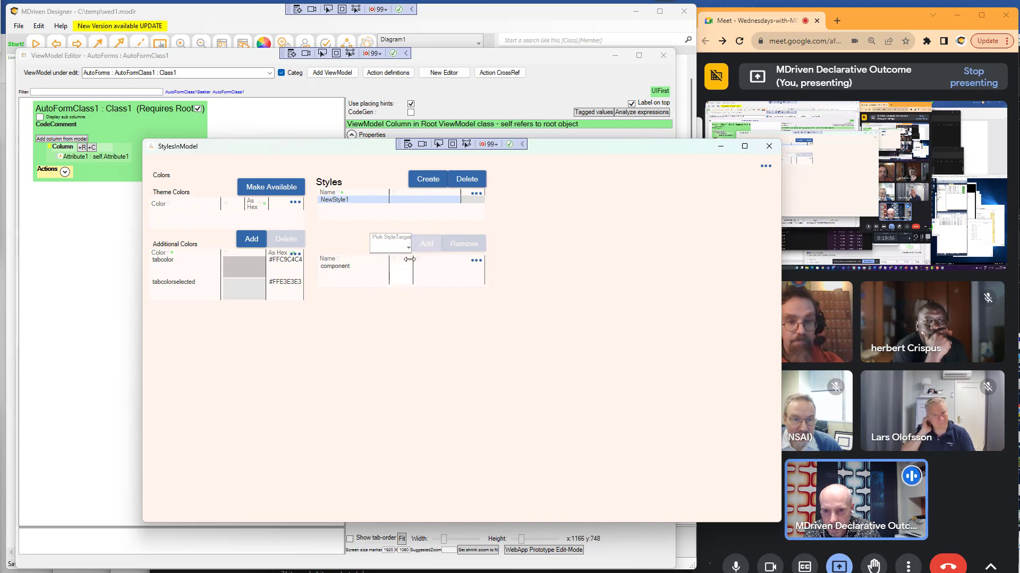
Apply the TabSet snippet to AutoFormClass1's Column container again in the ViewModel Editor, keeping vTab1 as the vTab variable name
key("super+Tab")
left_click(357, 205)
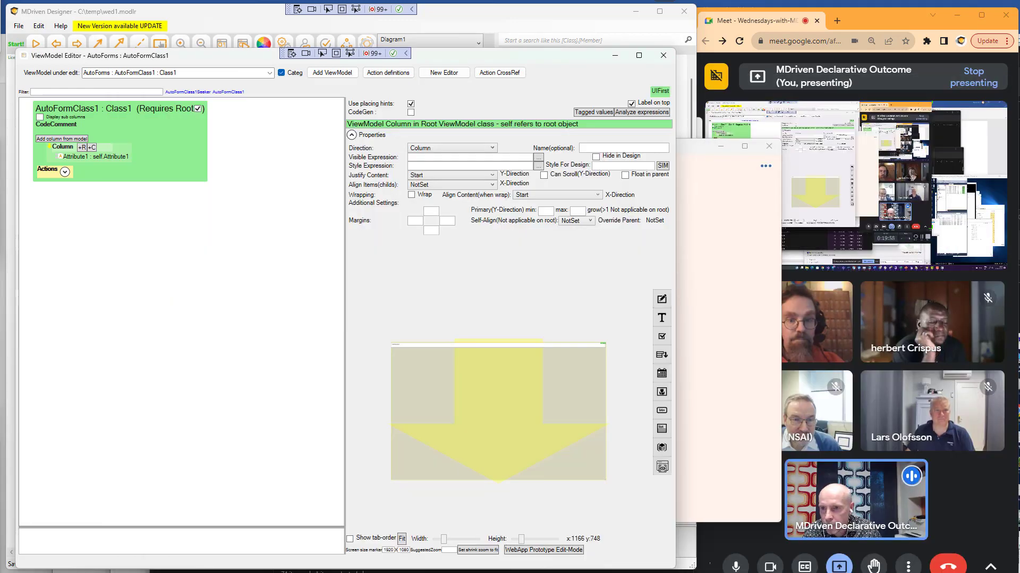
right_click(69, 150)
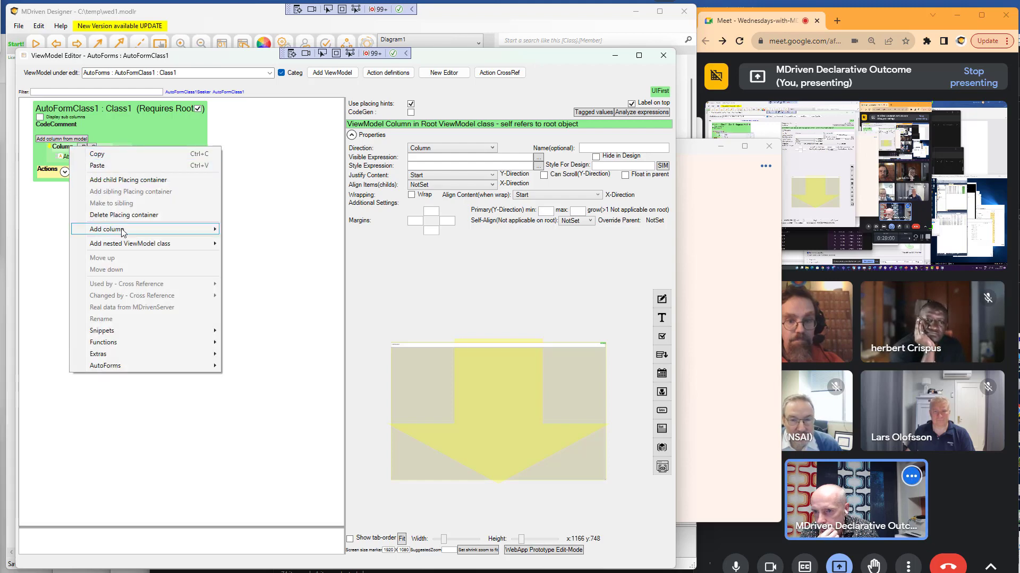
mouse_move(137, 248)
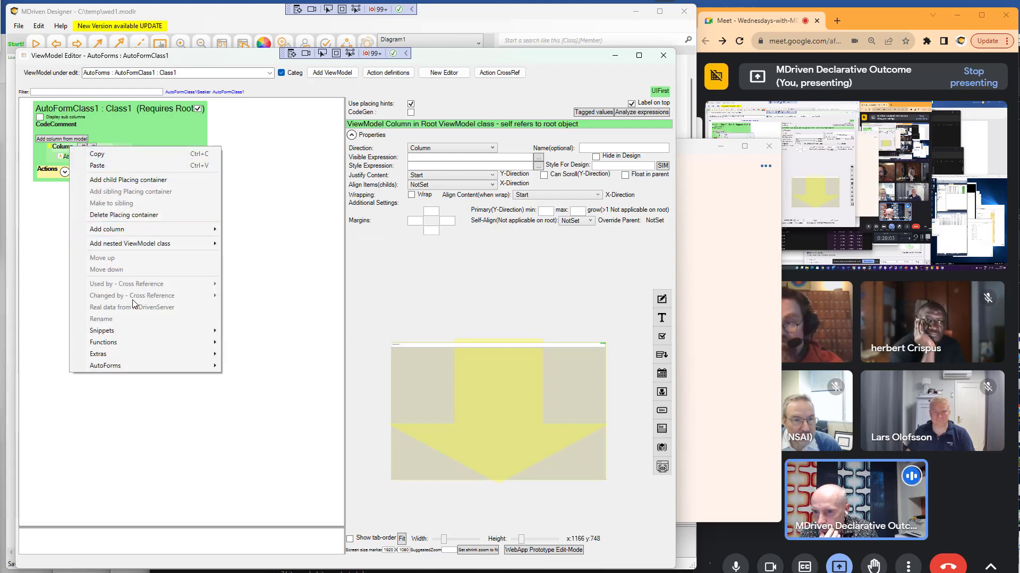
mouse_move(126, 335)
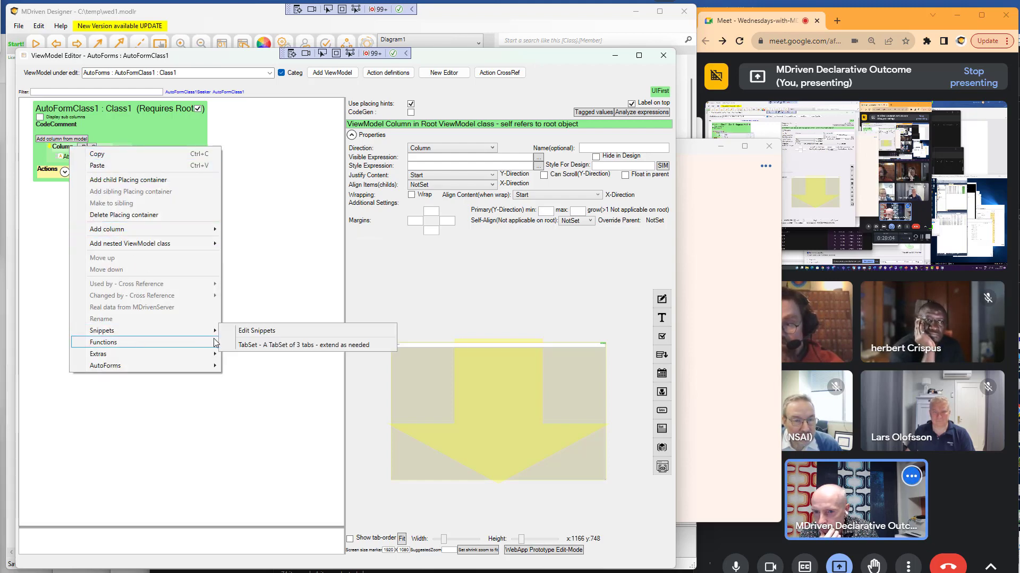
left_click(278, 347)
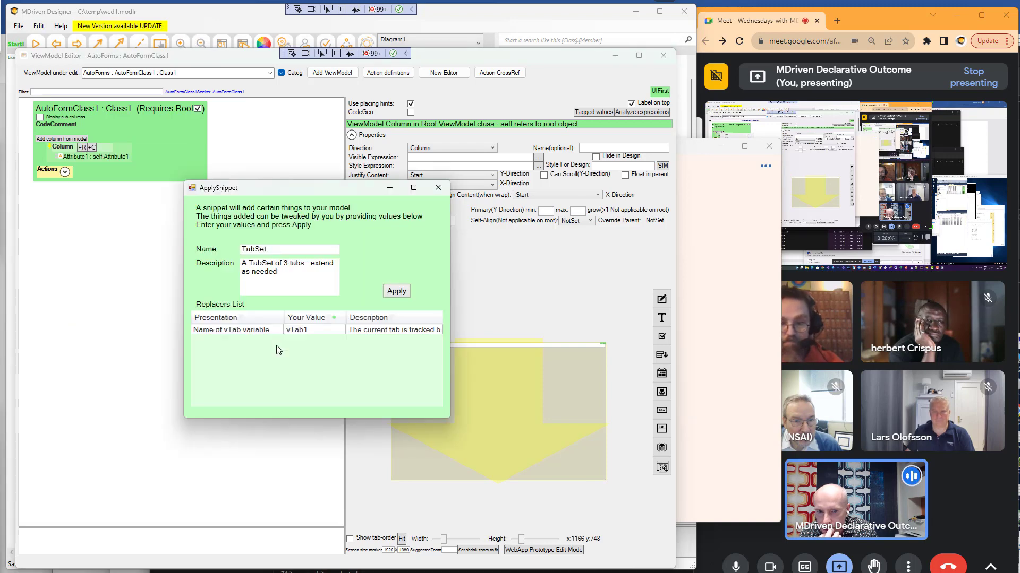
left_click(322, 330)
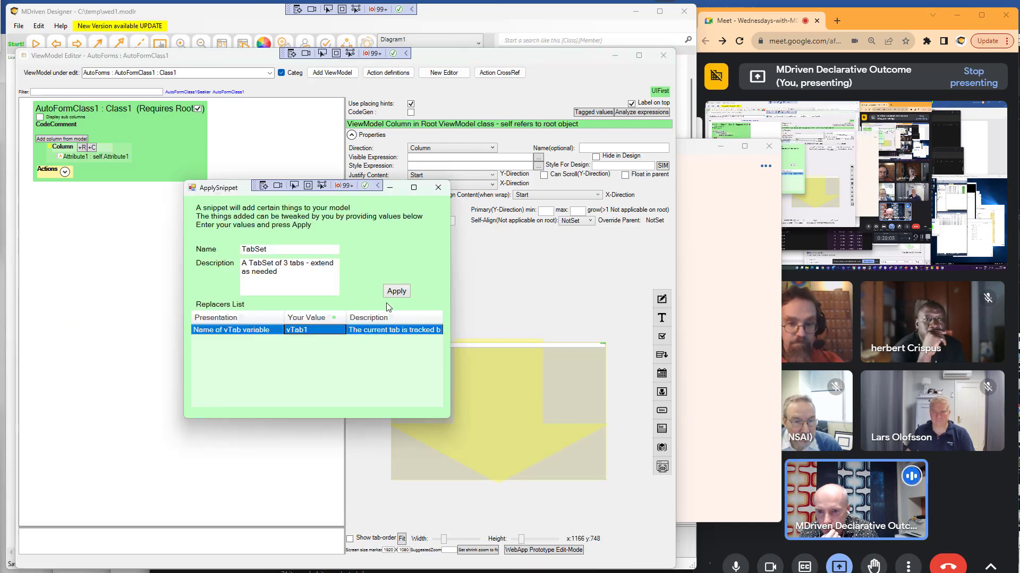
left_click(394, 293)
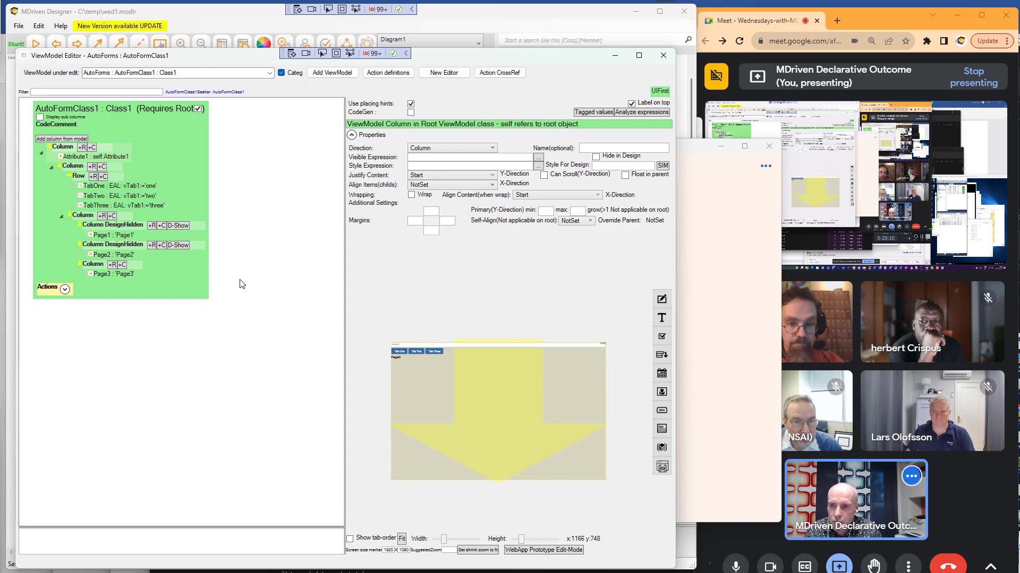
Check the style targets of the tabbutton and tabbuttonselected styles in StylesInModel
left_click(698, 285)
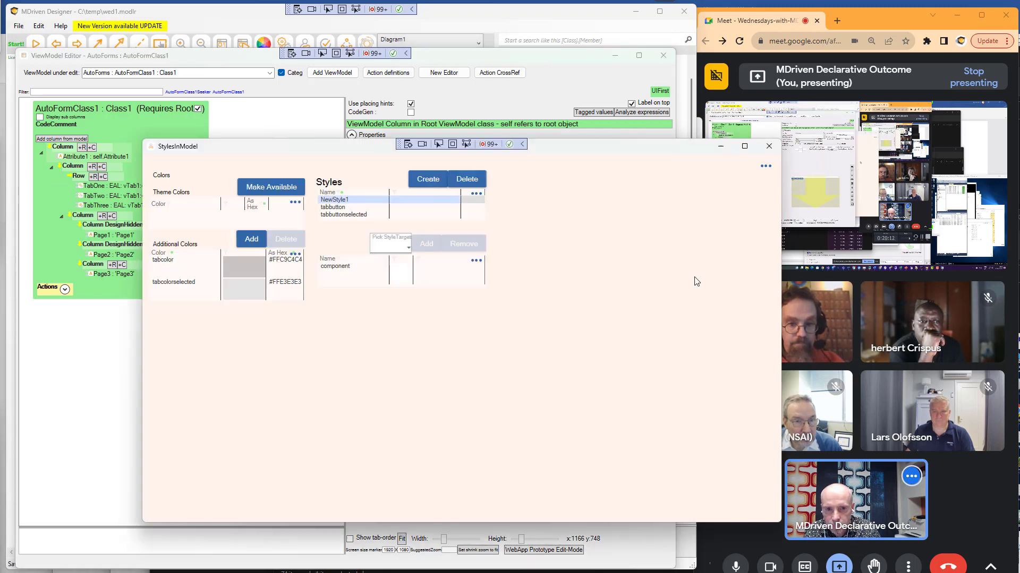
left_click(342, 207)
left_click(348, 214)
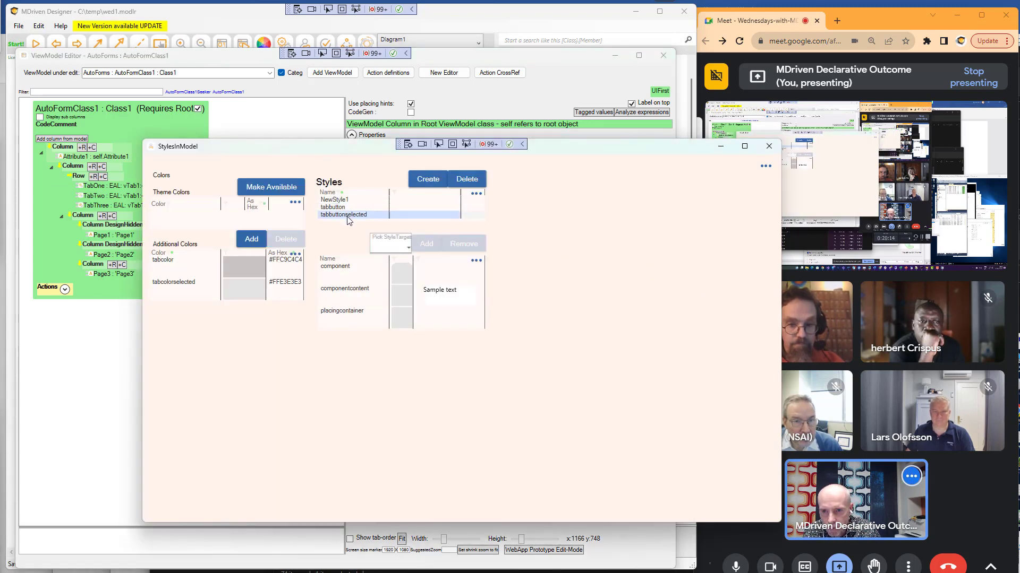
Switch to the AutoFormClass1 preview, open live editing without the side menu and inspect the TabTwo column's properties
key("alt+Tab")
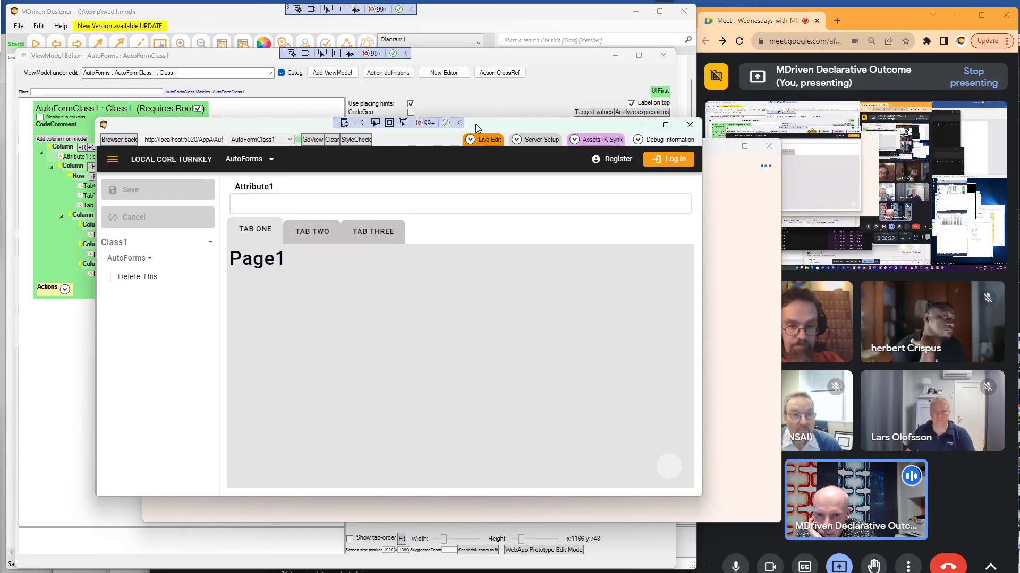
left_click_drag(476, 123, 448, 107)
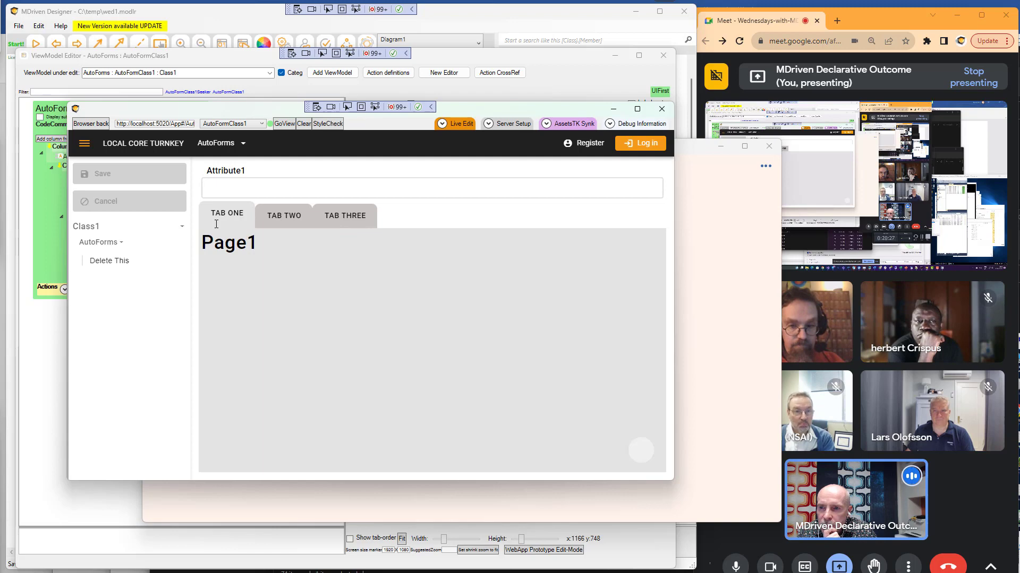
left_click(460, 125)
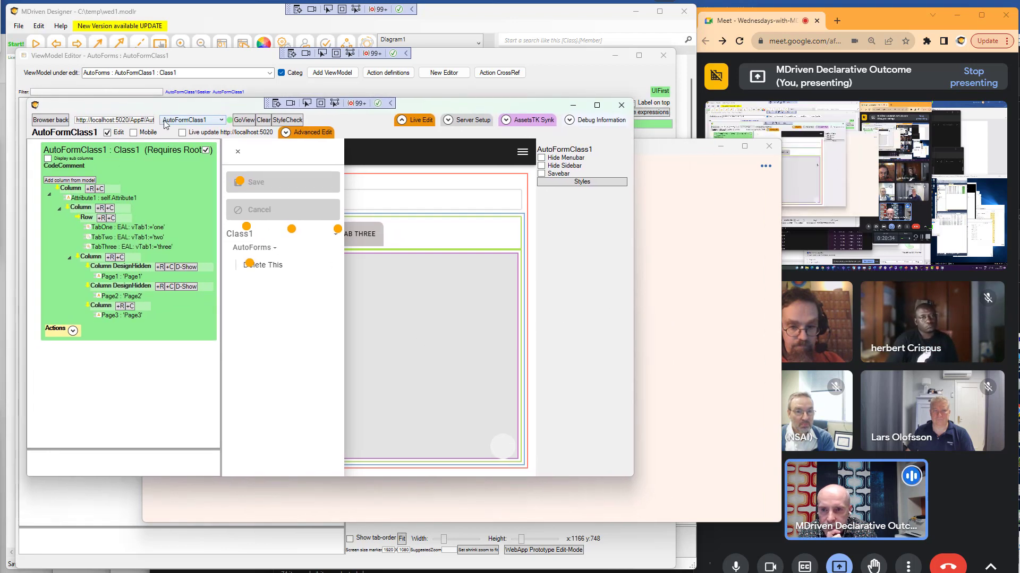
left_click(237, 152)
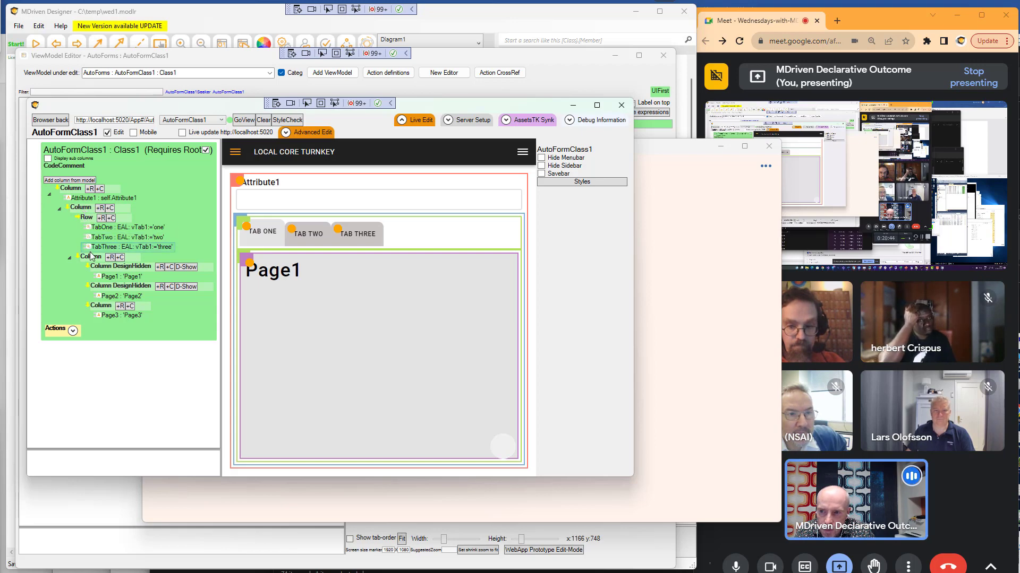
left_click(99, 227)
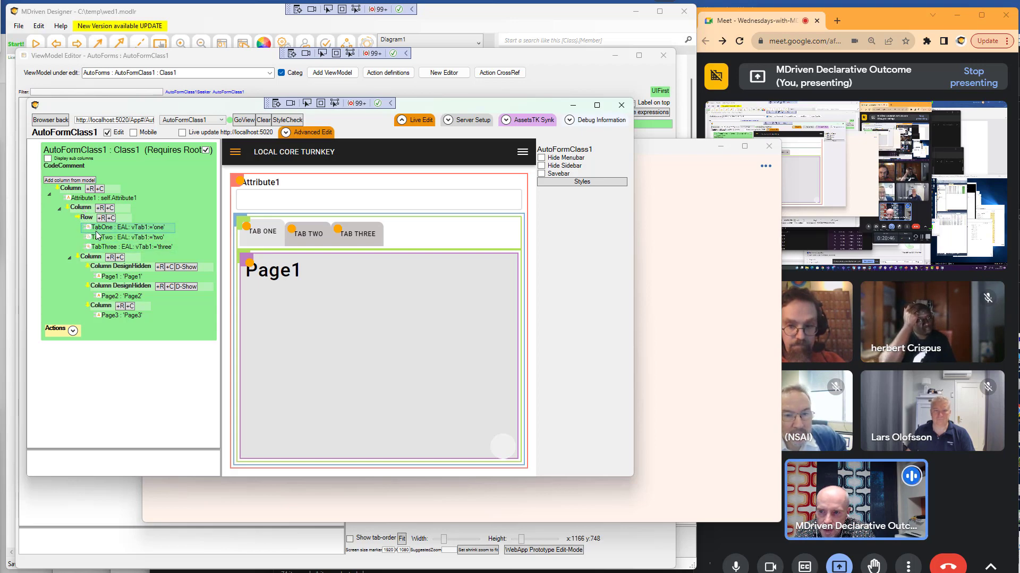
left_click(99, 238)
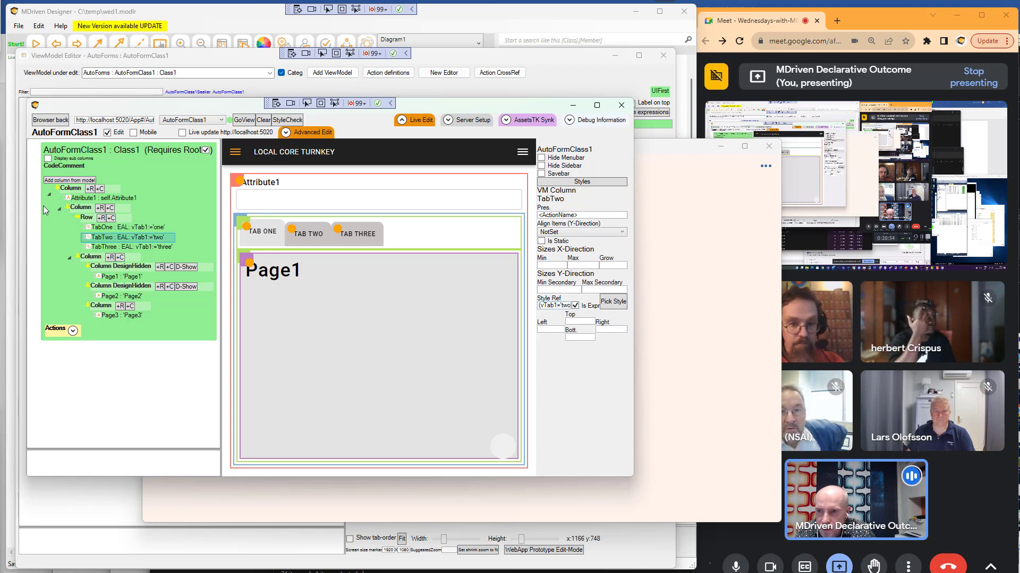
Display the sub columns with the tabs' style expressions, enlarging the tree and preview window, and leave live editing
left_click(48, 159)
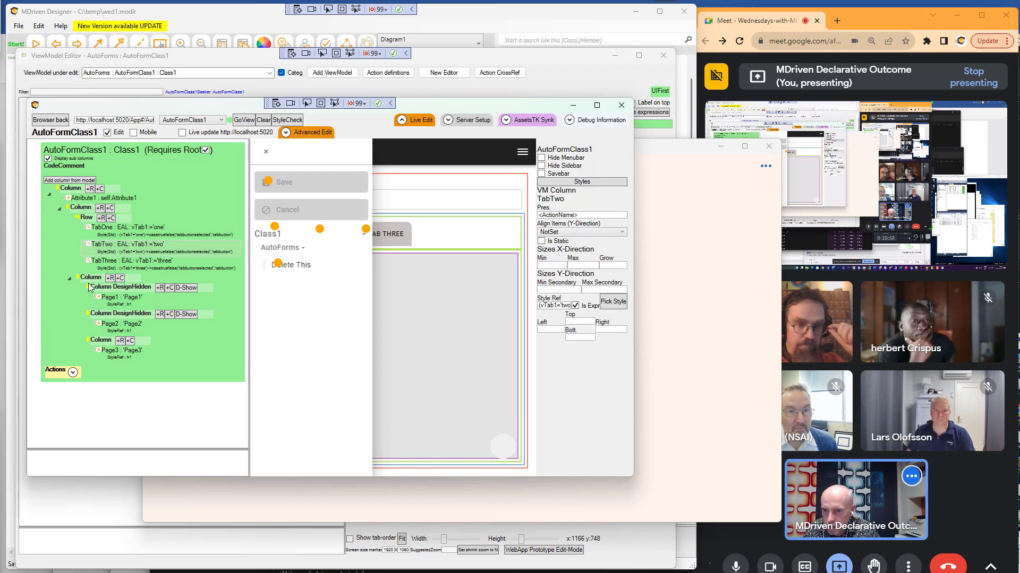
scroll(94, 280, "up", 3)
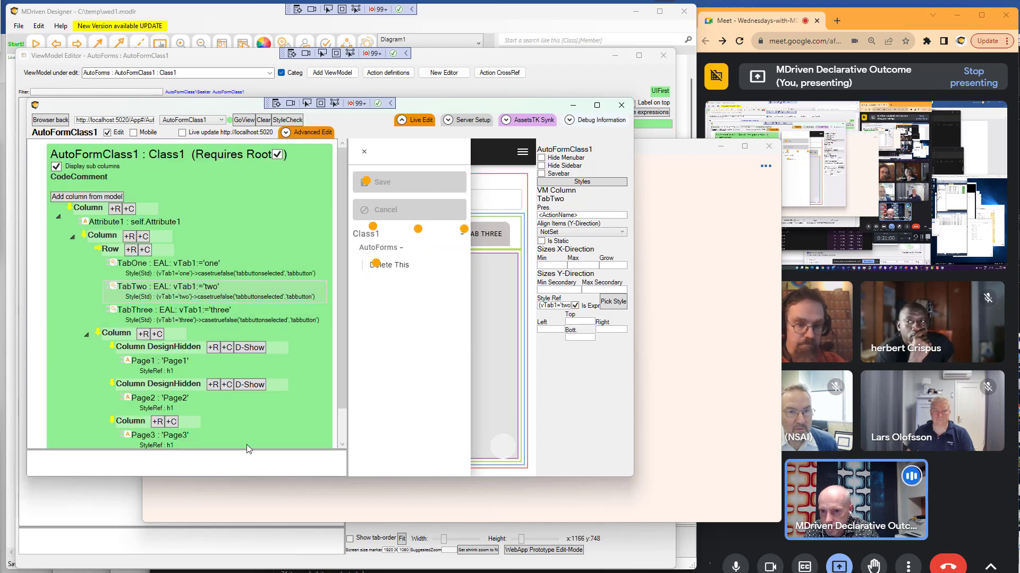
left_click_drag(306, 479, 307, 540)
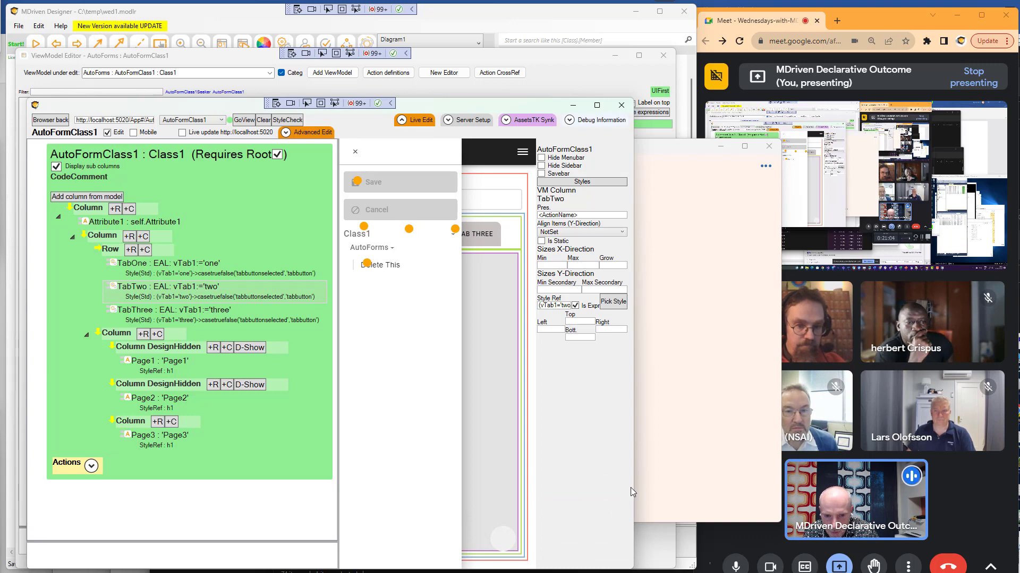
left_click_drag(633, 488, 734, 441)
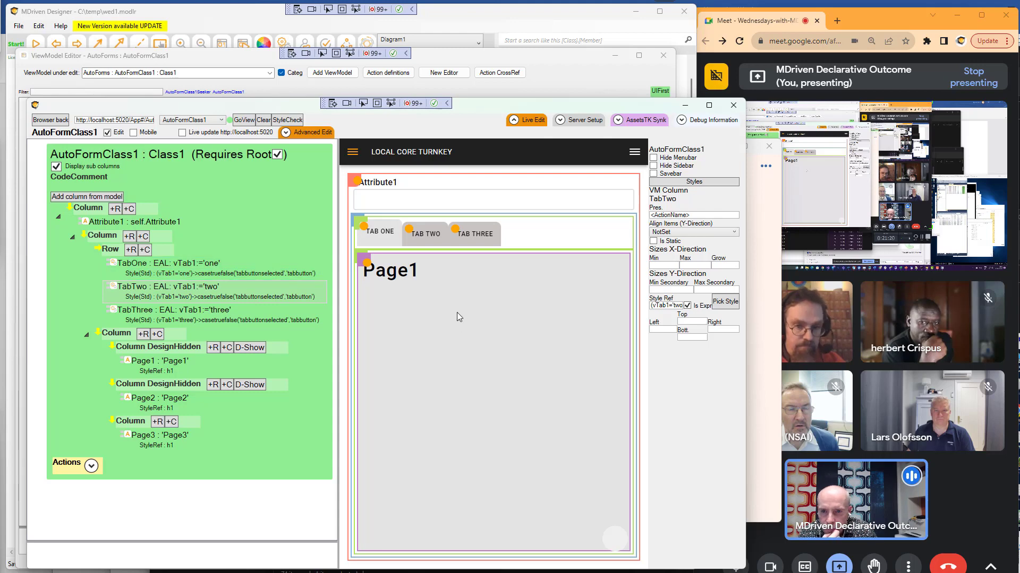
left_click(534, 119)
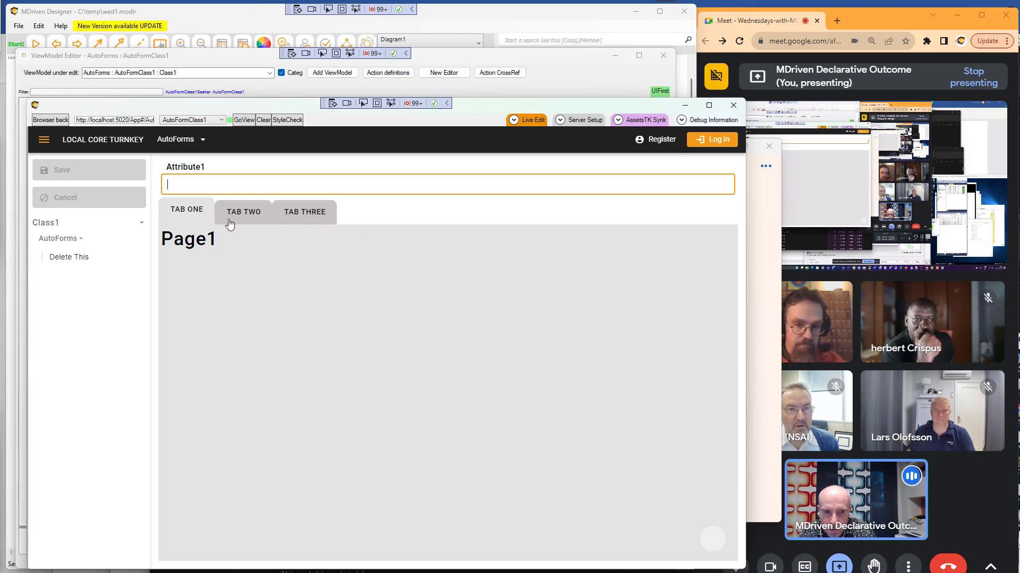
Switch among Tab One, Tab Two and Tab Three in the AutoFormClass1 preview to check the tab styling and page content
left_click(249, 219)
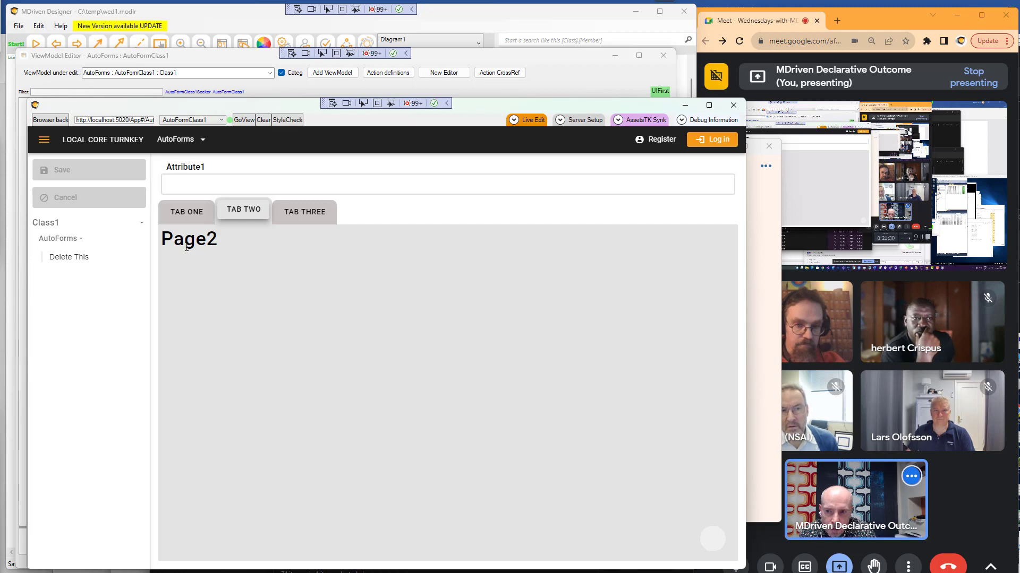
left_click(295, 215)
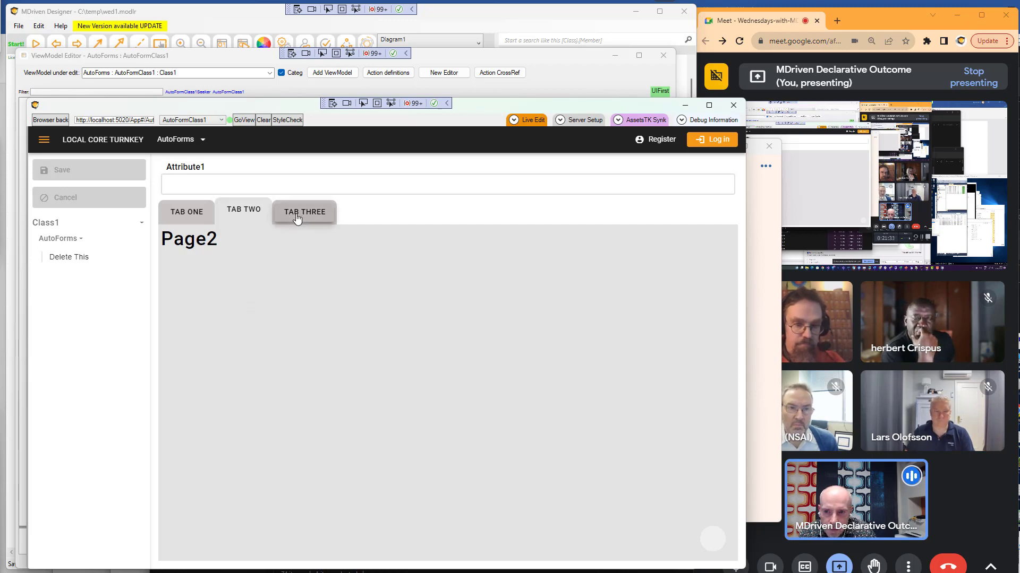
left_click(192, 218)
left_click(238, 217)
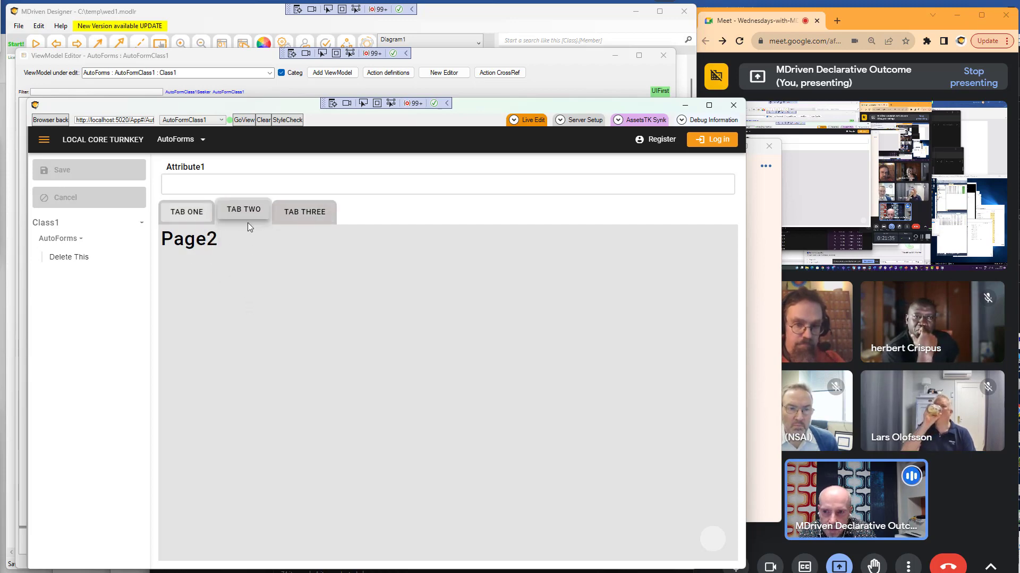
left_click(296, 217)
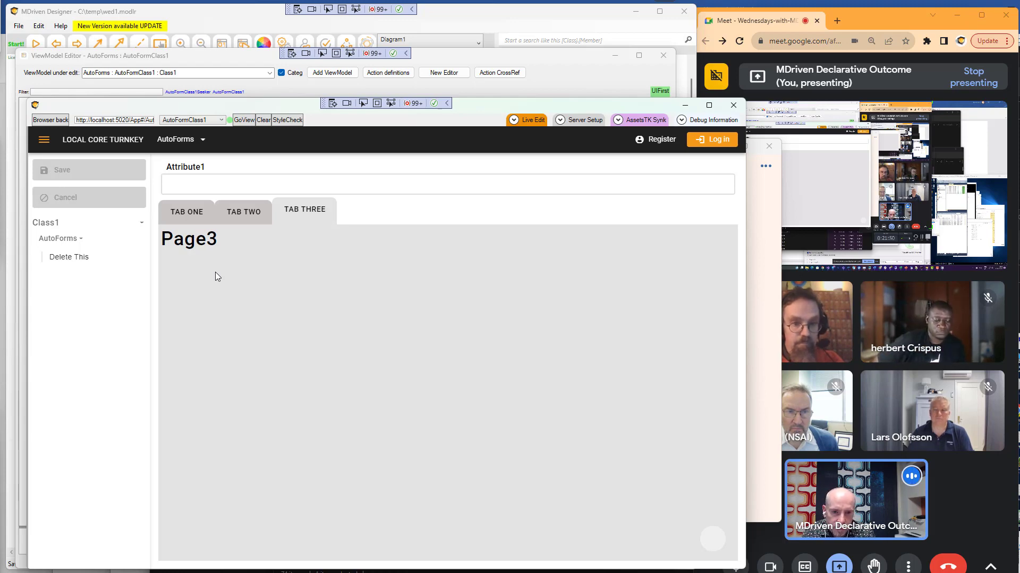
left_click(196, 215)
left_click(240, 213)
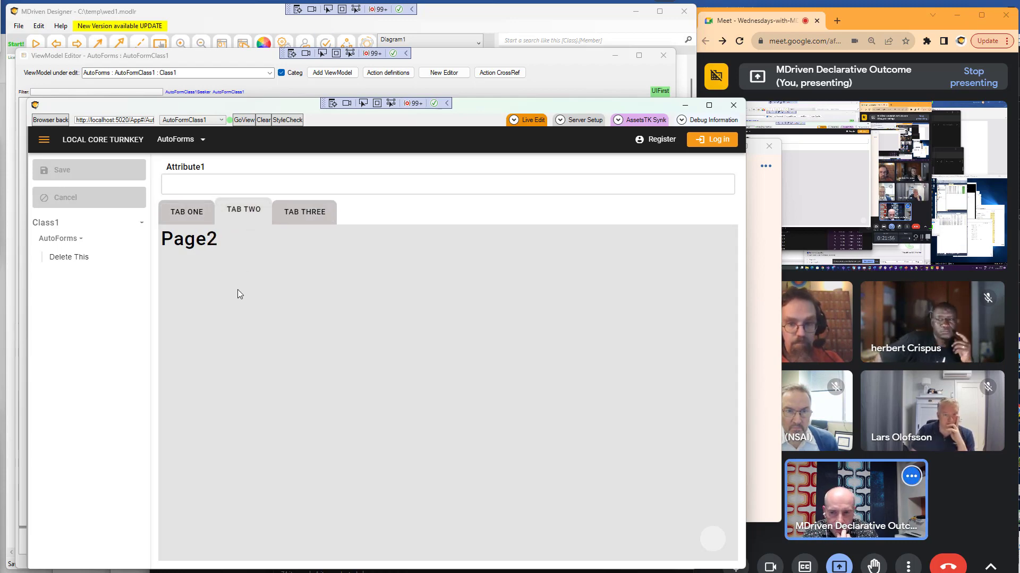
left_click(190, 214)
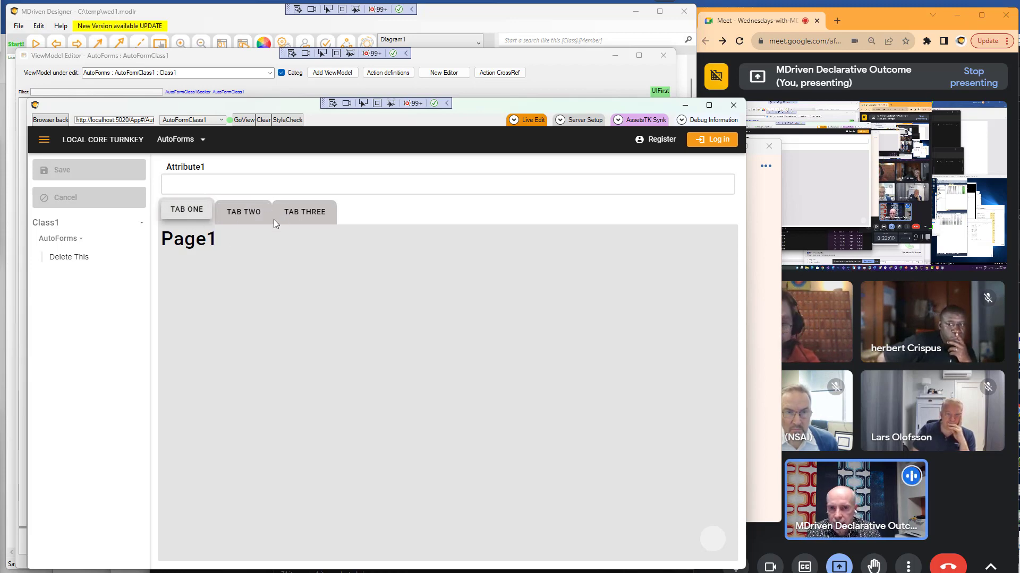
Bring StylesInModel forward and inspect the component and componentcontent targets of the tabbuttonselected style
left_click_drag(549, 104, 532, 110)
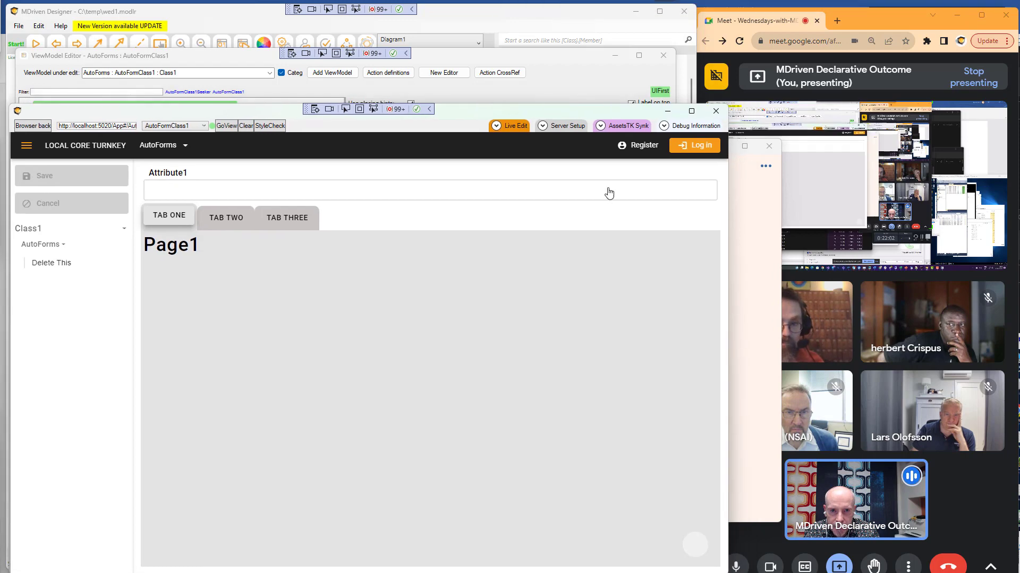
left_click(751, 197)
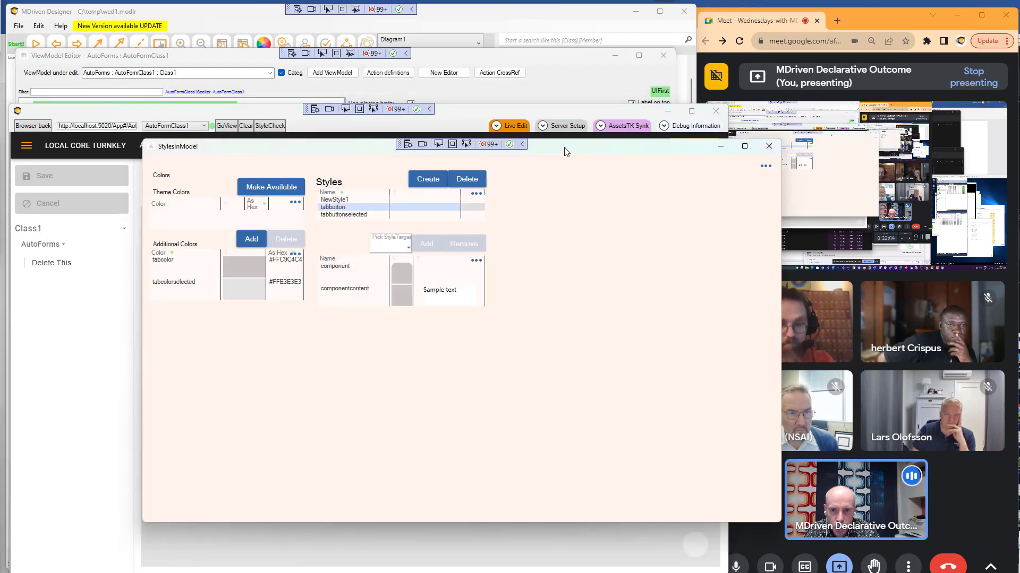
left_click_drag(565, 146, 528, 125)
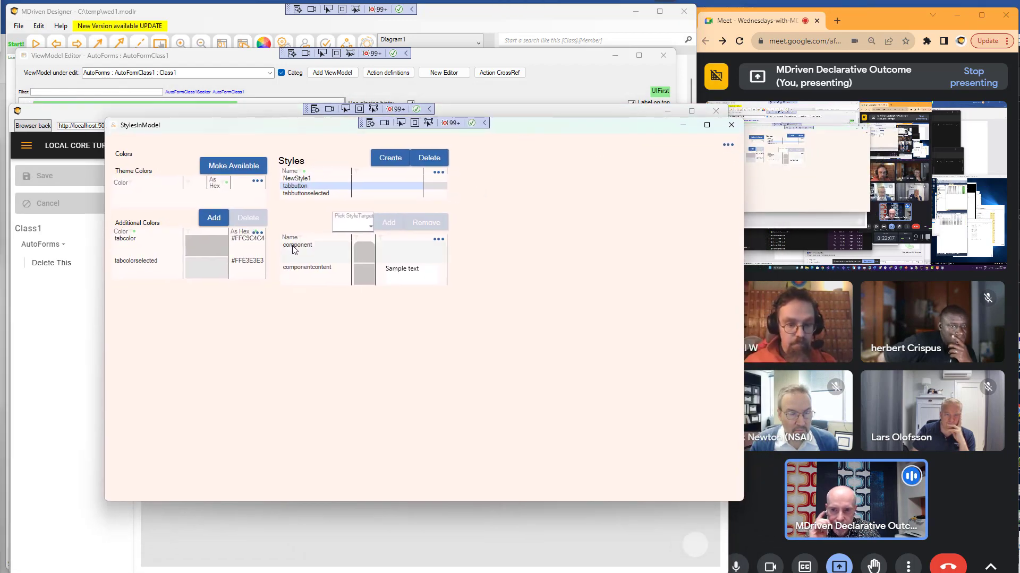
left_click(314, 187)
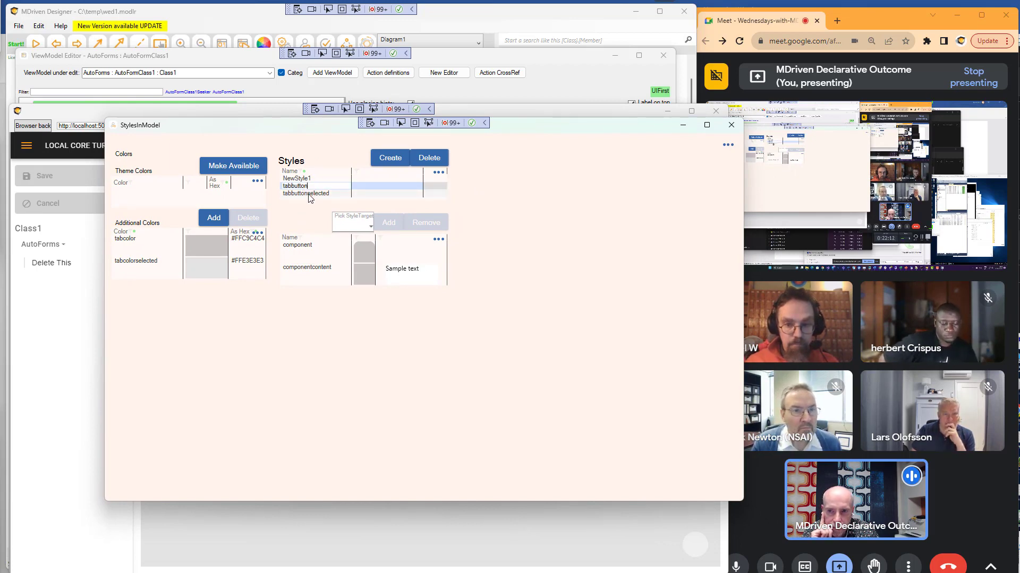
left_click(308, 194)
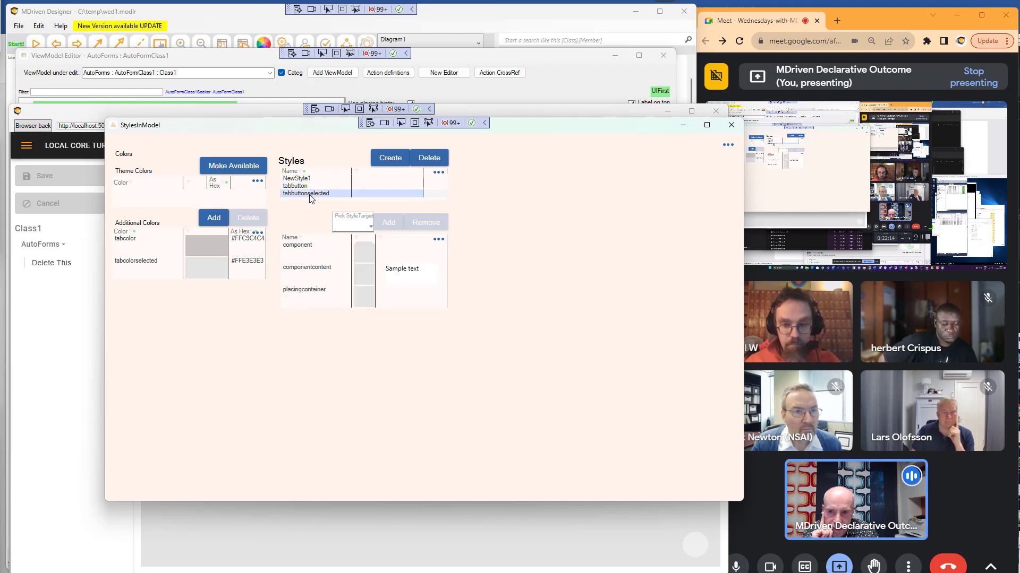
left_click(301, 247)
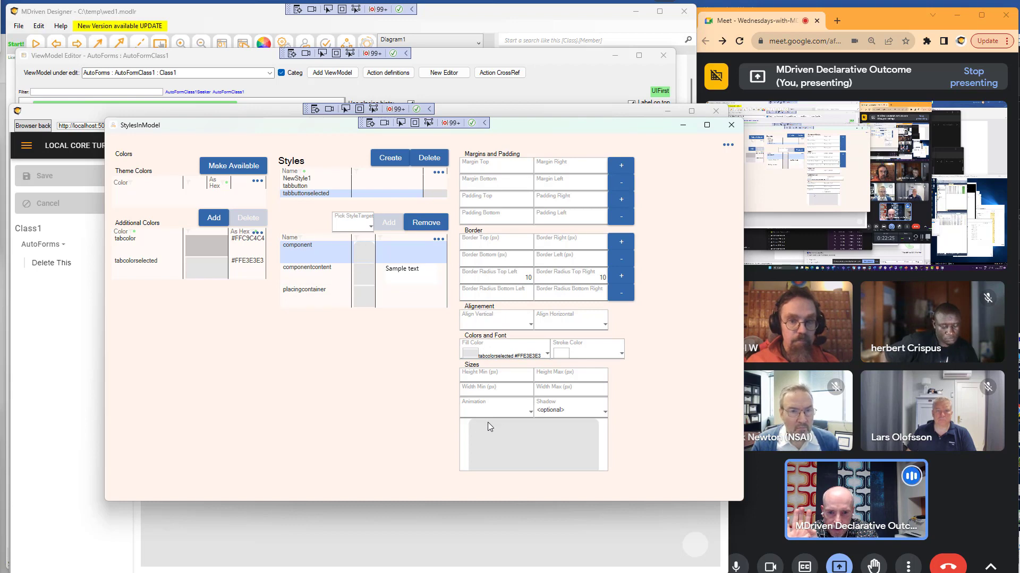
left_click(320, 278)
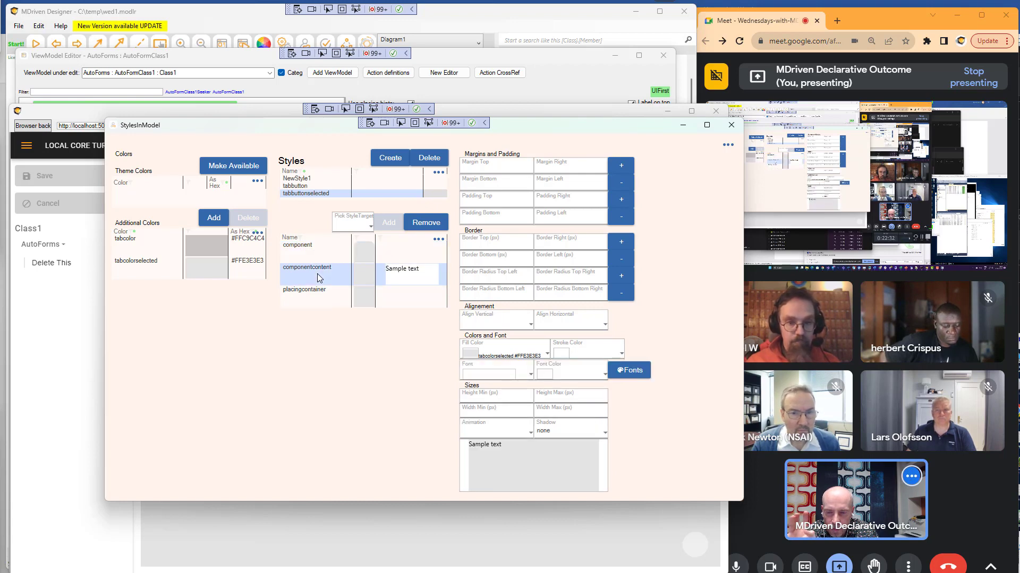
left_click(321, 254)
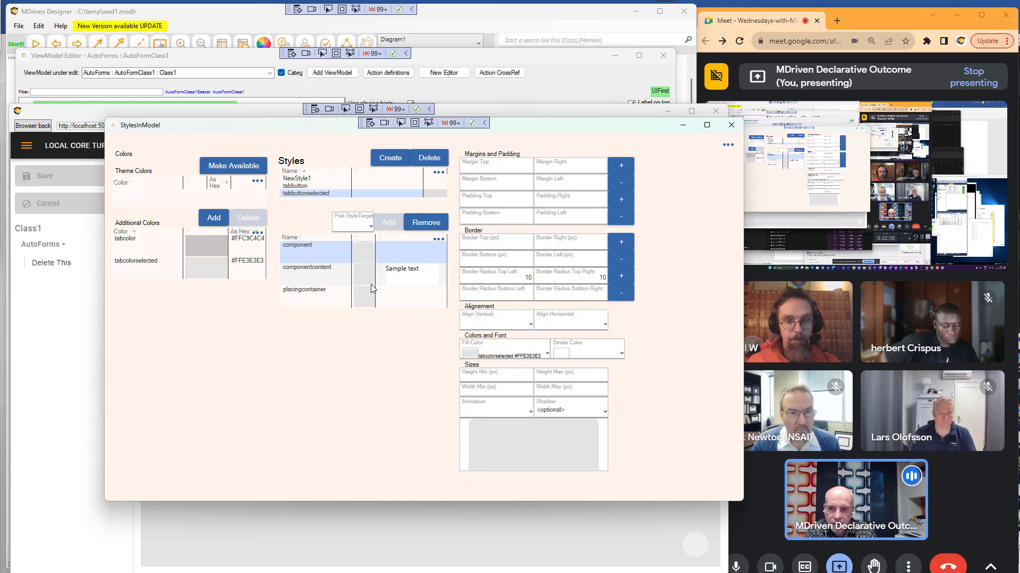
left_click(310, 271)
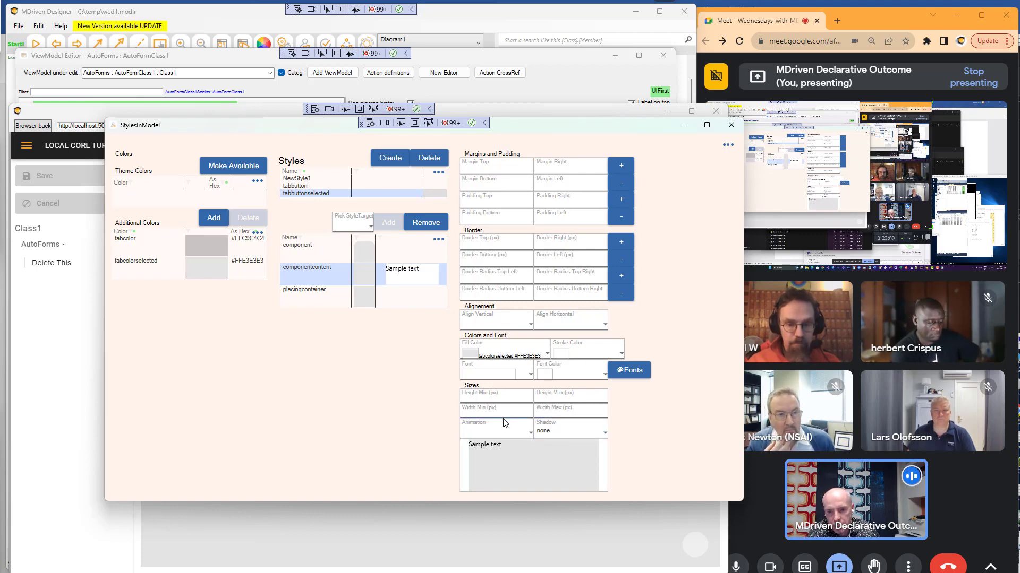
Return to the AutoFormClass1 preview and display the page of Tab Two
left_click(495, 537)
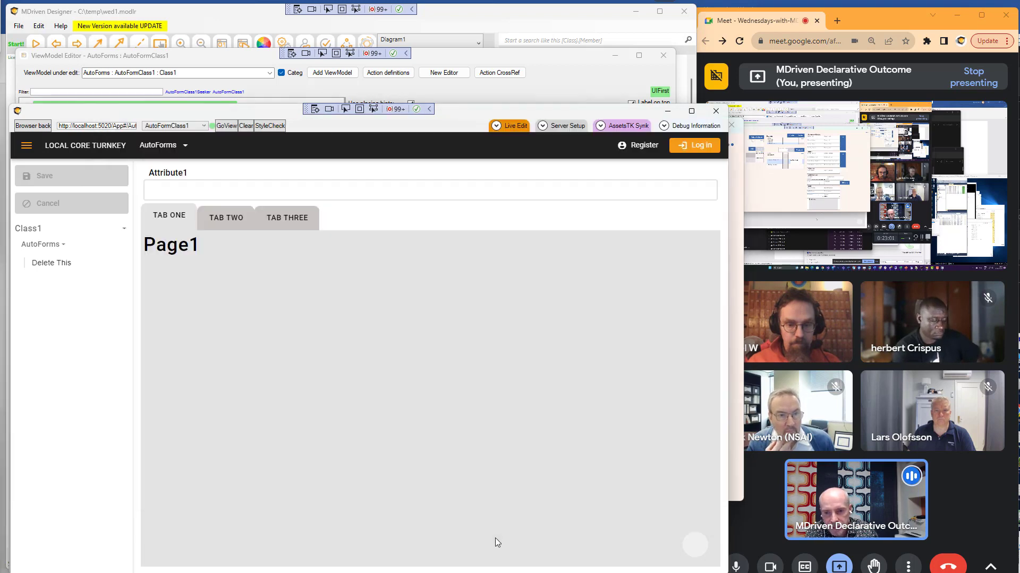
left_click(217, 222)
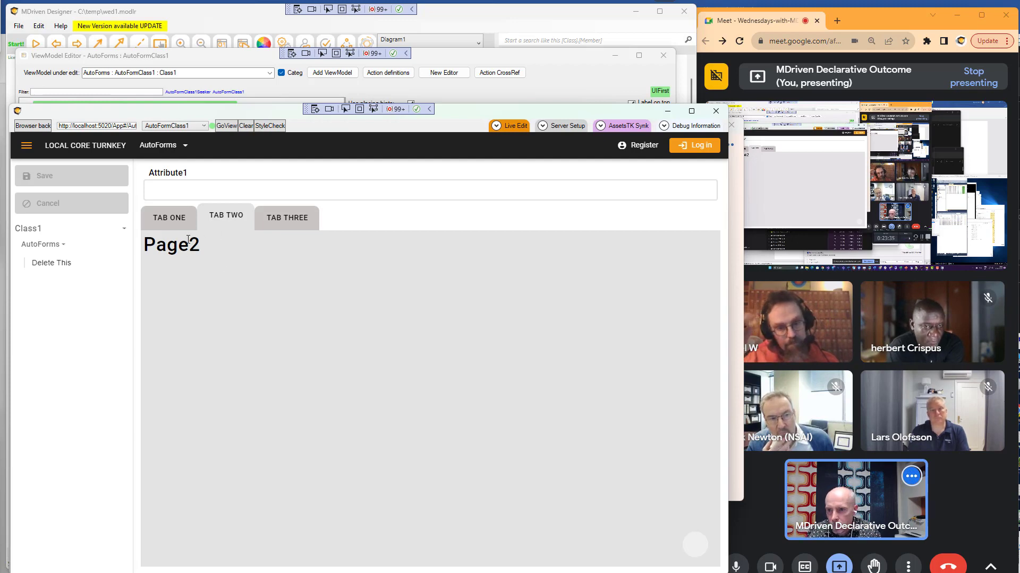
left_click(225, 194)
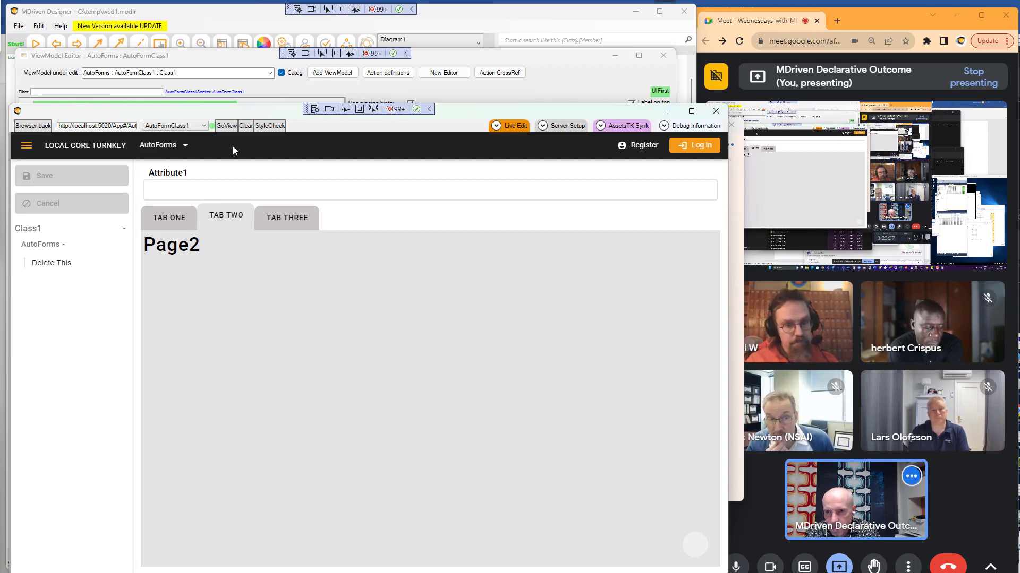
Switch to the ViewModel Editor, select the column containing Page3 and enlarge the AutoFormClass1 tree
key("super+Tab")
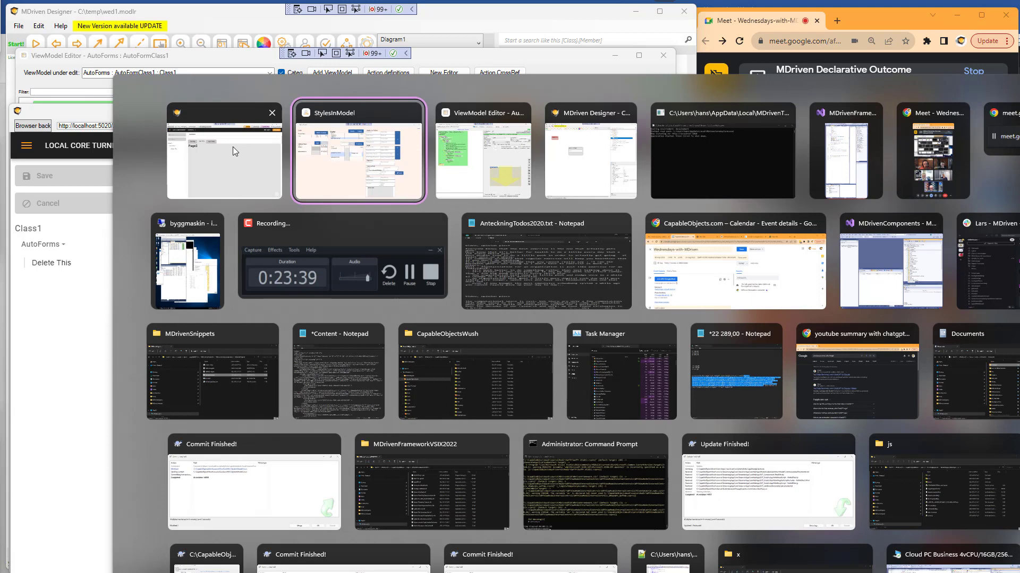
key("alt+Tab")
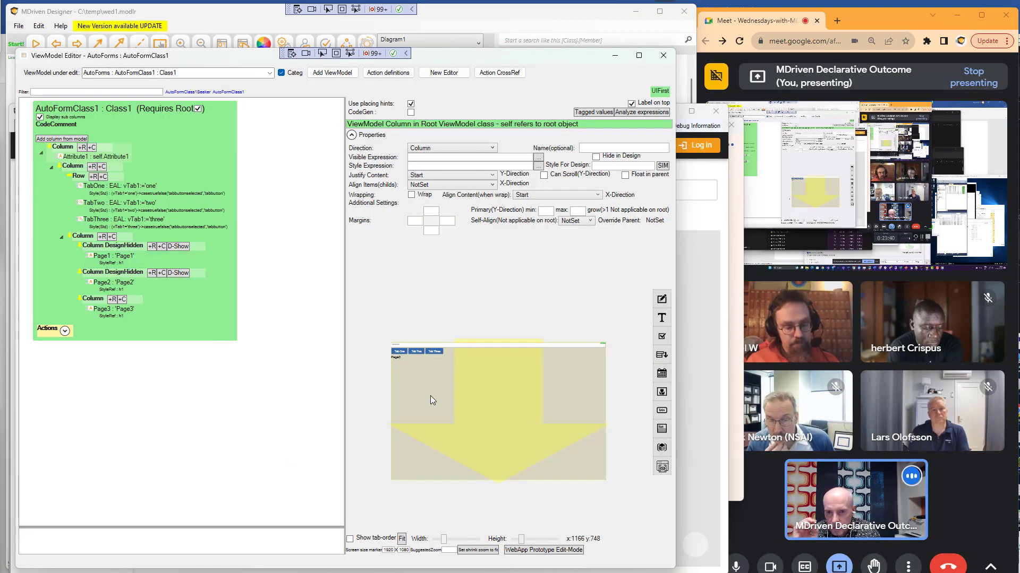
left_click(433, 379)
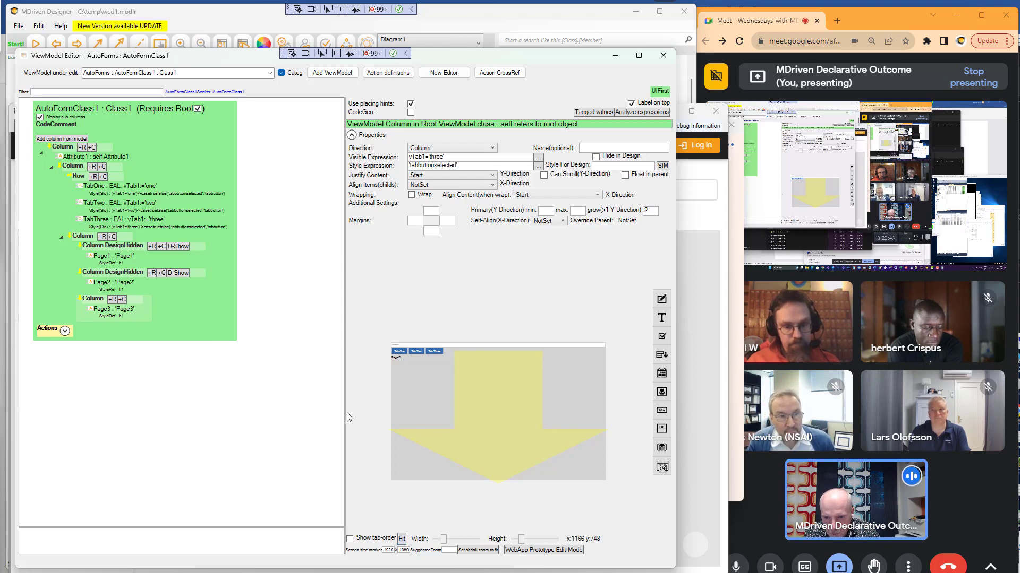
left_click_drag(346, 416, 240, 403)
scroll(123, 259, "up", 2)
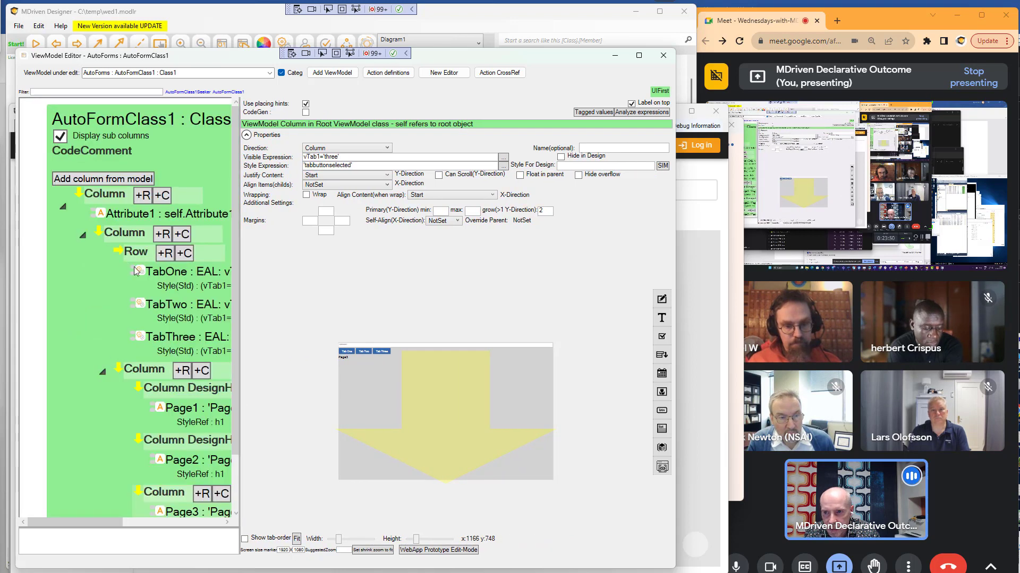
scroll(138, 263, "down", 1)
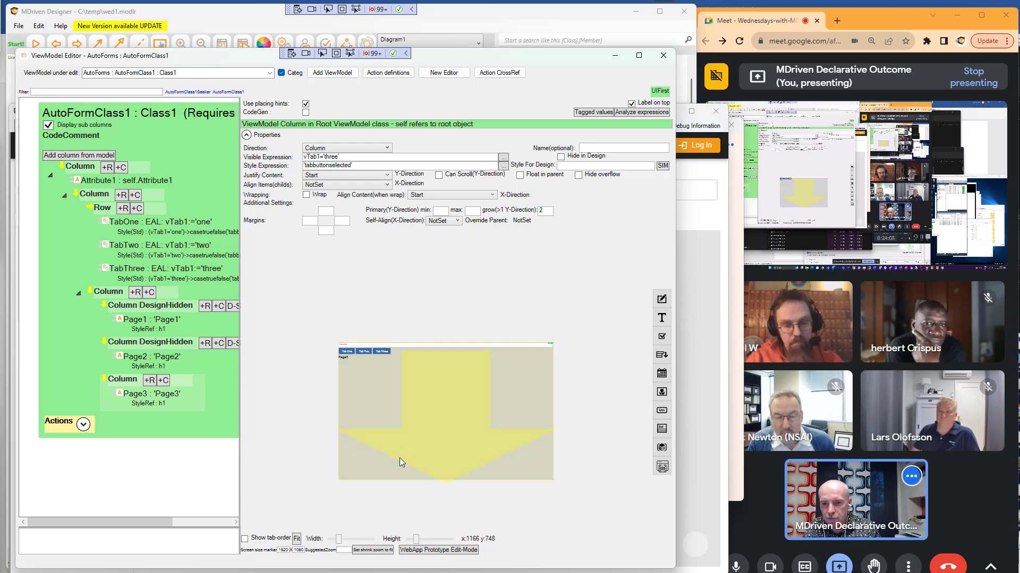
Enlarge the design preview, widen the tree area and inspect the properties of the Page1 and Page3 columns
scroll(406, 455, "up", 2)
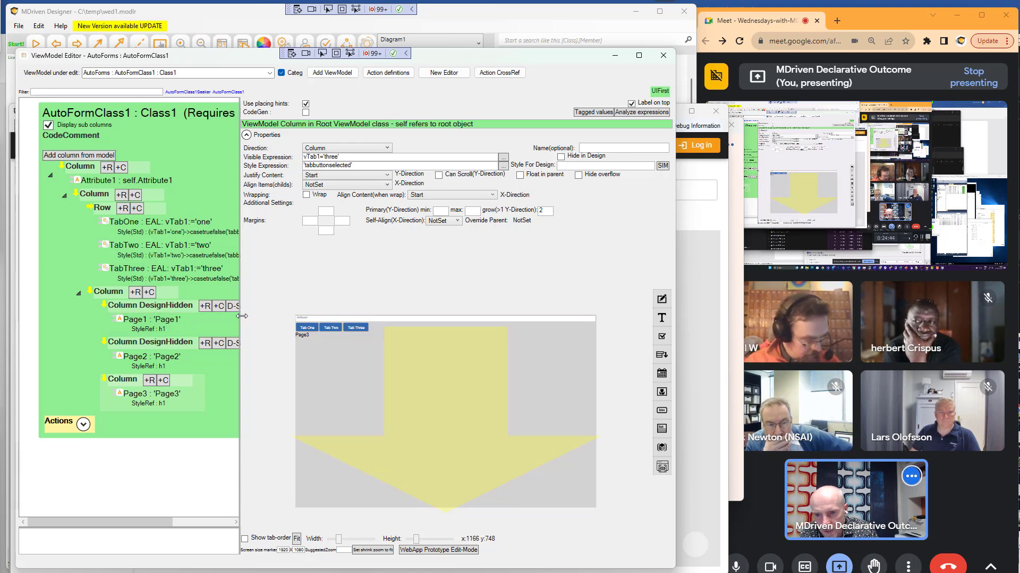
left_click_drag(240, 316, 278, 318)
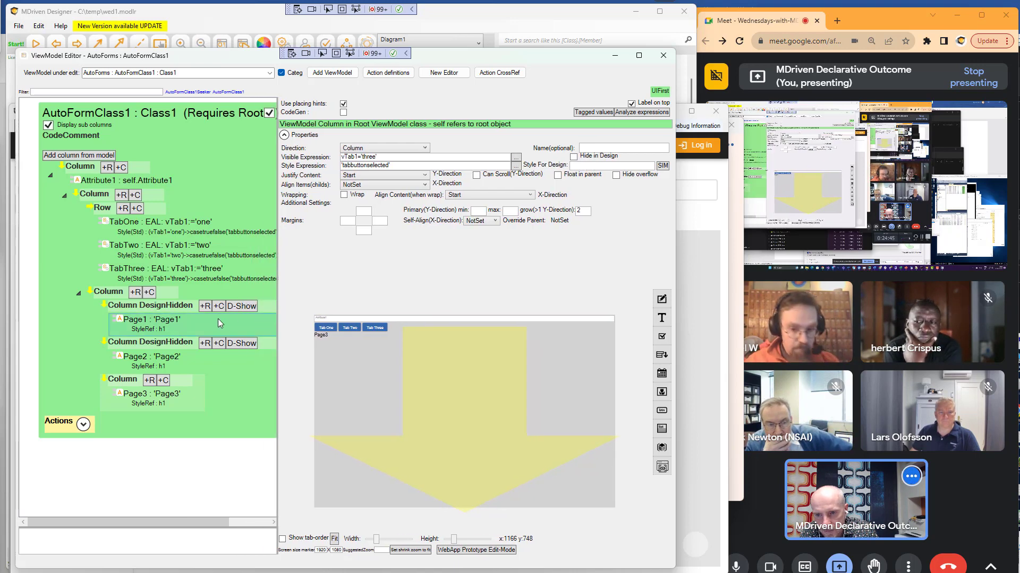
left_click(167, 311)
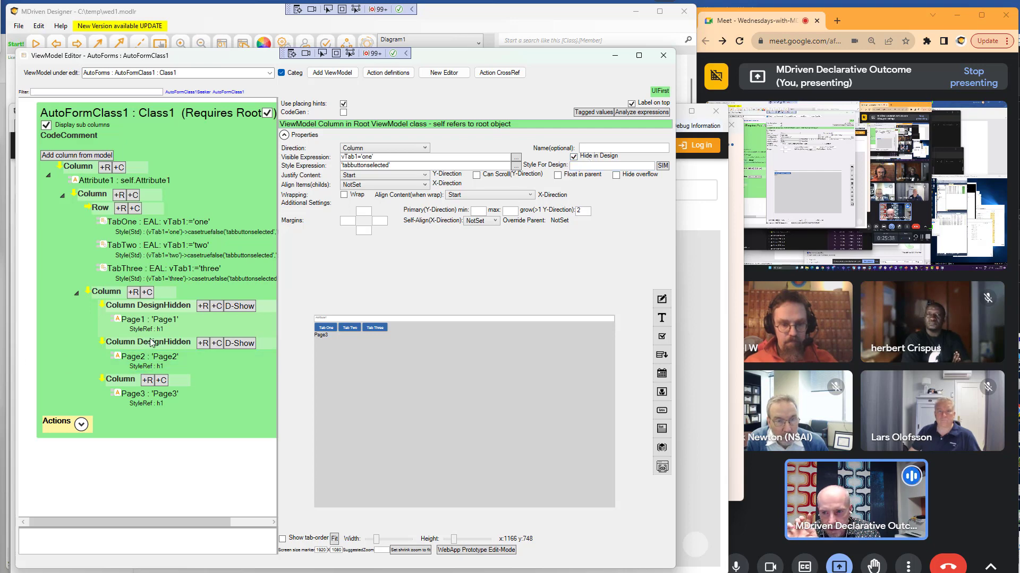
left_click(128, 383)
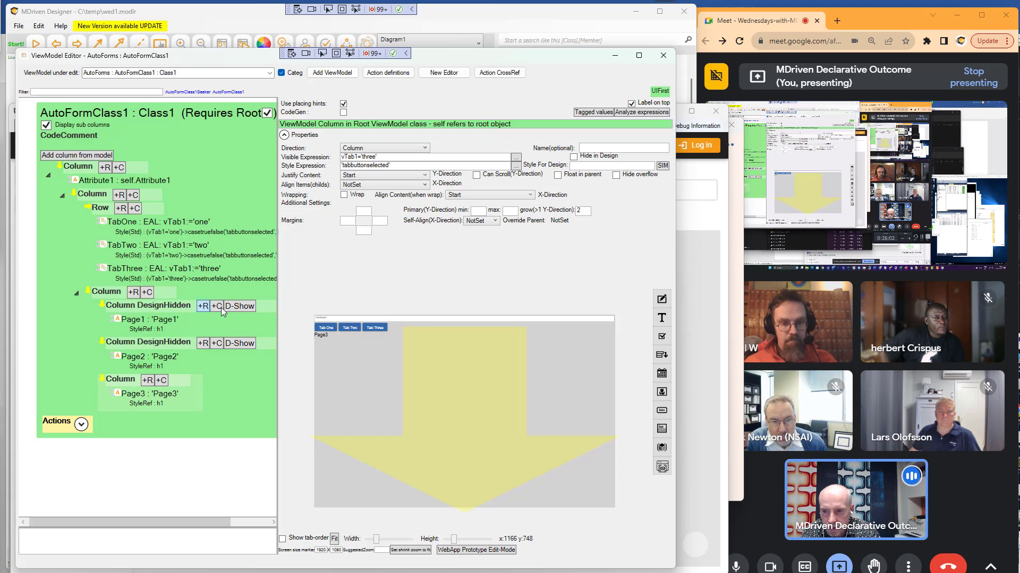
Alternate which of the Page1, Page2 and Page3 columns is shown in the design preview, ending with Page1
left_click(244, 307)
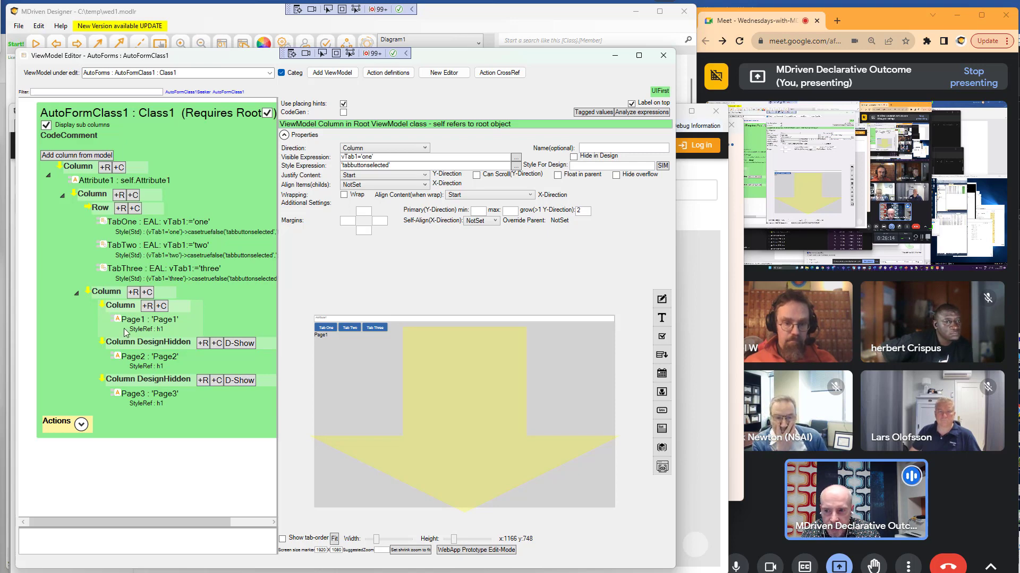
left_click(241, 343)
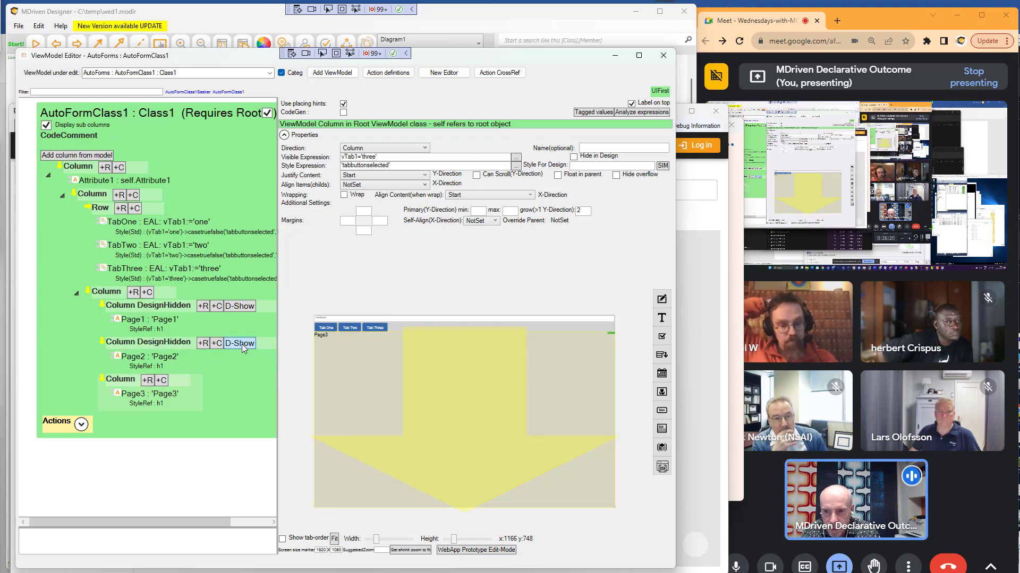
left_click(240, 306)
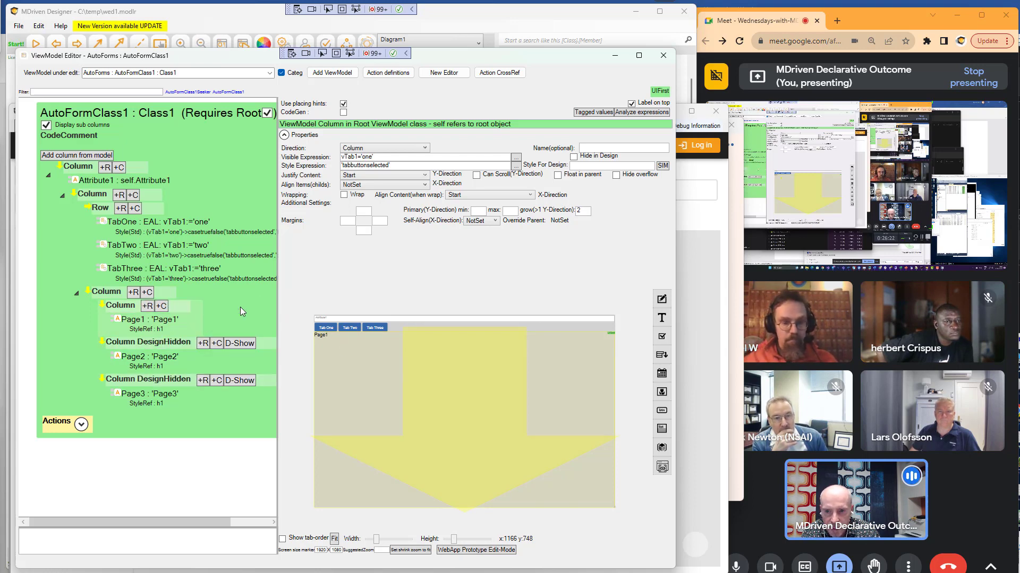
left_click(241, 342)
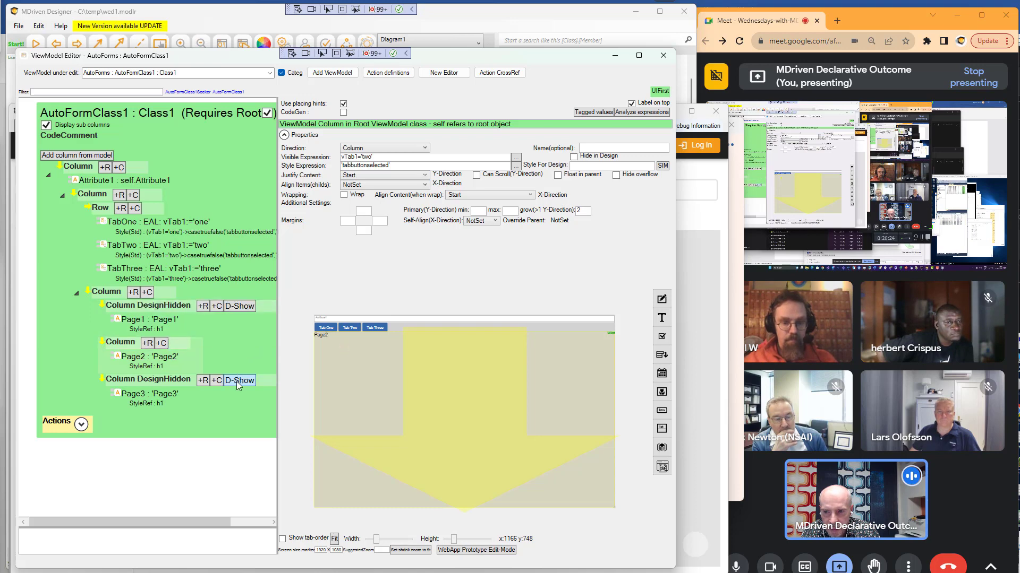
left_click(237, 381)
left_click(240, 306)
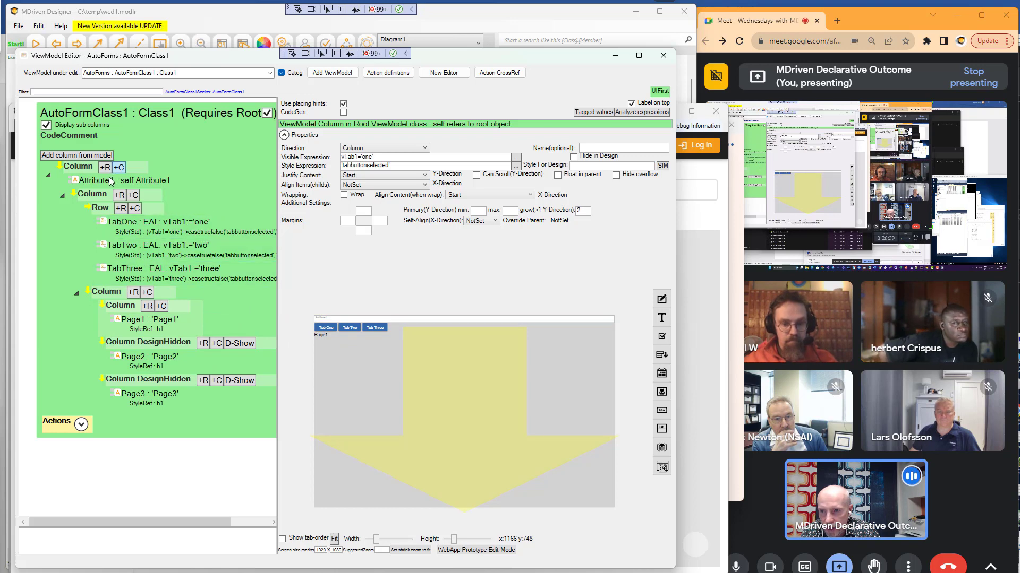
Move Attribute1 into the column below Page3 and show that column in the design preview
left_click(102, 184)
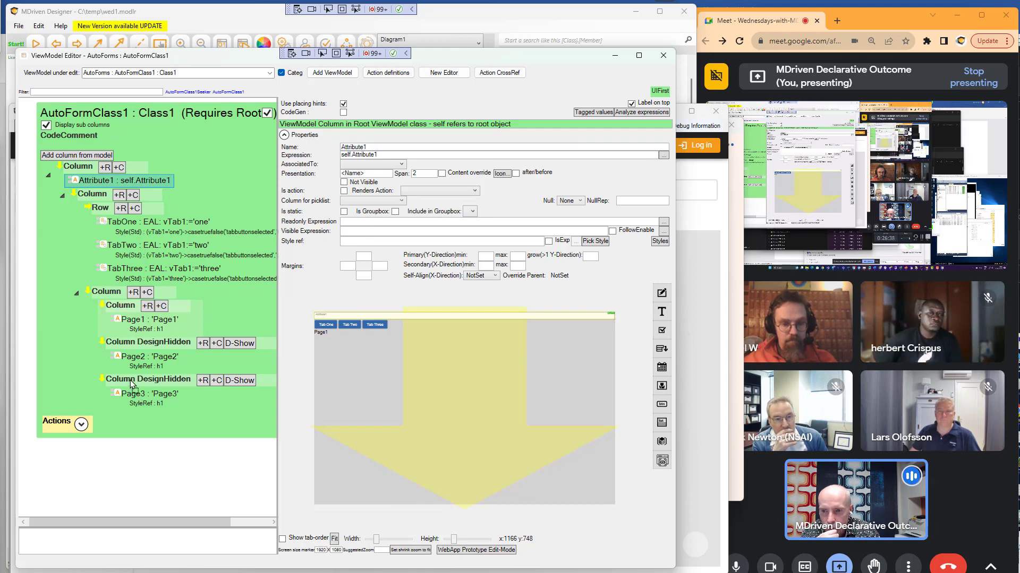
left_click_drag(132, 387, 133, 387)
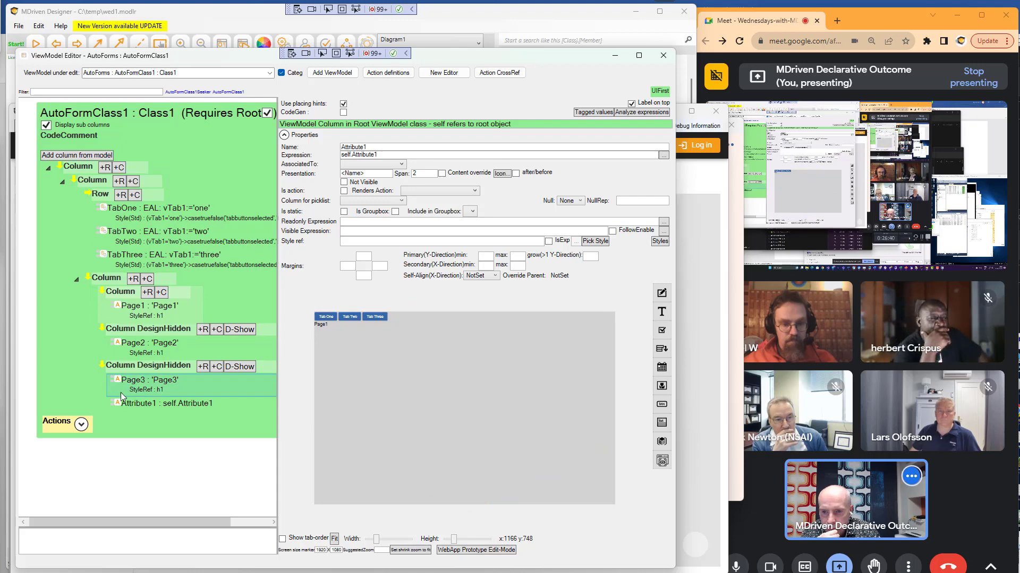
left_click(240, 367)
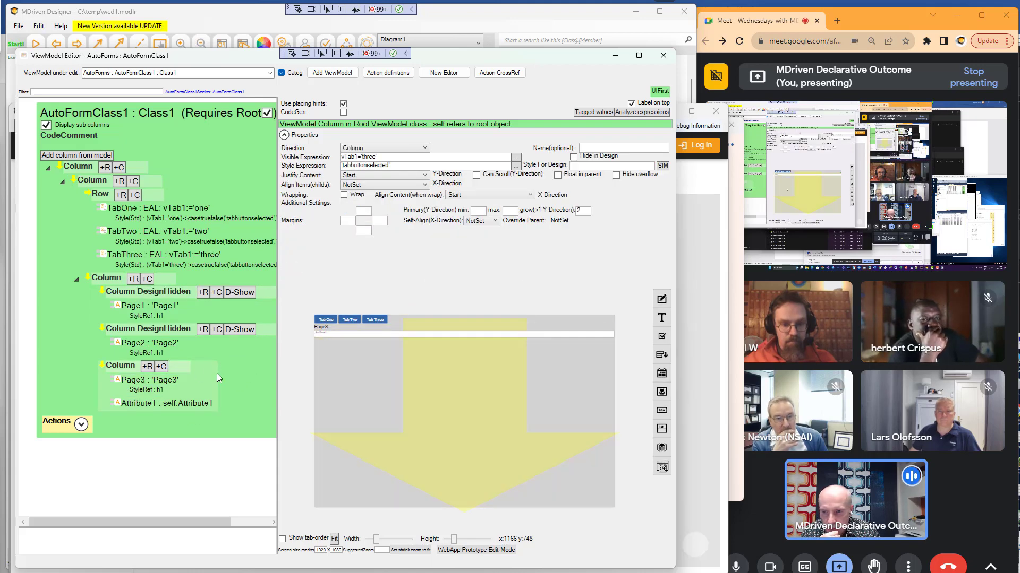
Show the Page2 column in the design preview, then switch to the running AutoFormClass1 app and view Tab Two and Tab Three
left_click(248, 329)
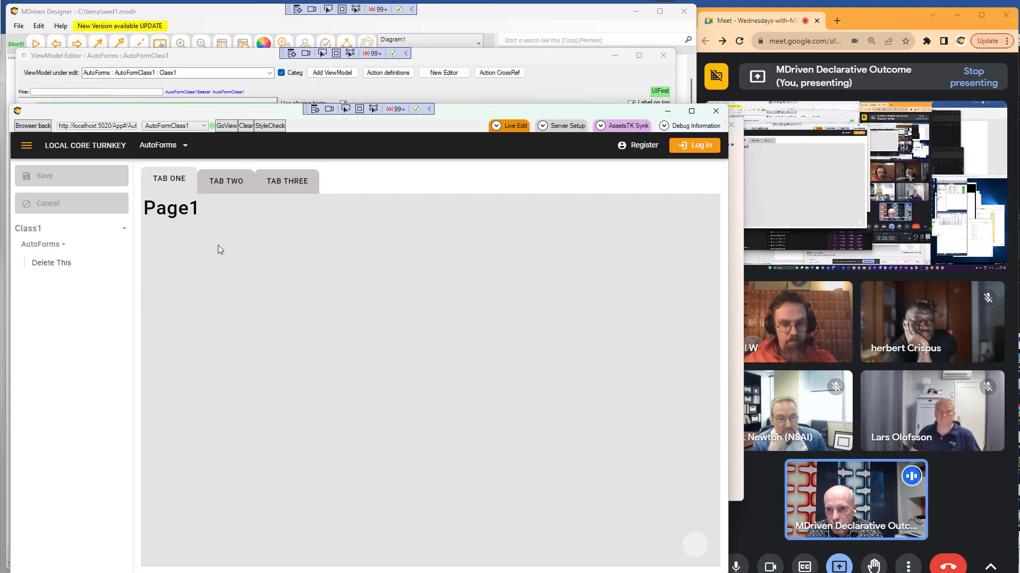
left_click(237, 190)
left_click(284, 190)
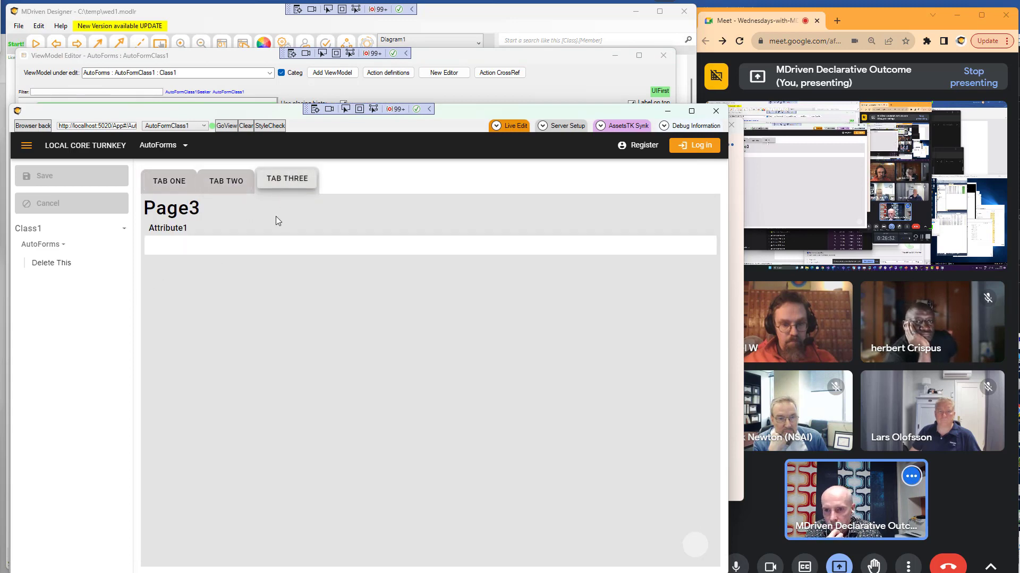
Enter dfgldflk in Attribute1 on Tab Three, save it, and return to Tab One through Tab Two
left_click(205, 245)
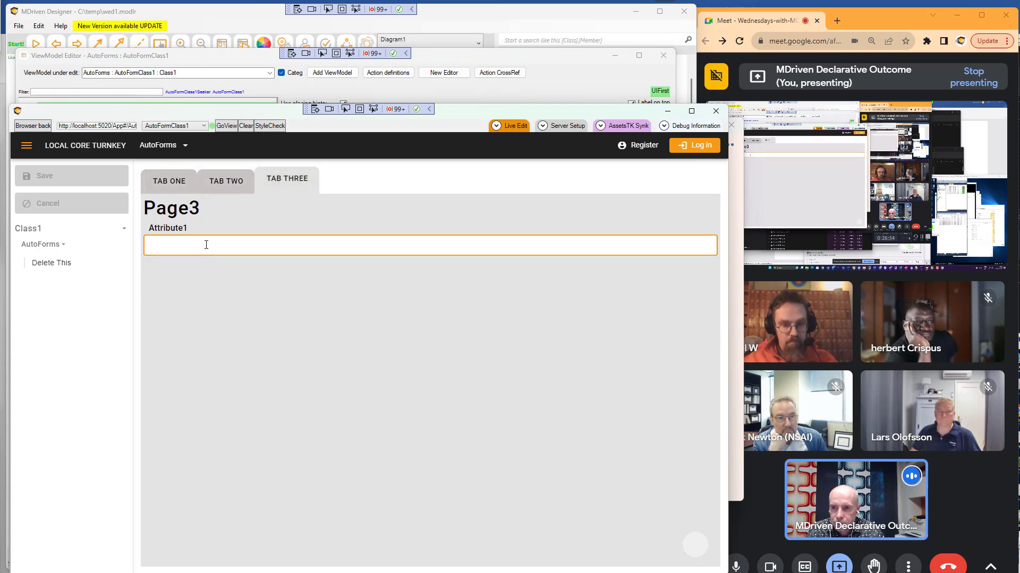
type("dfgldflk")
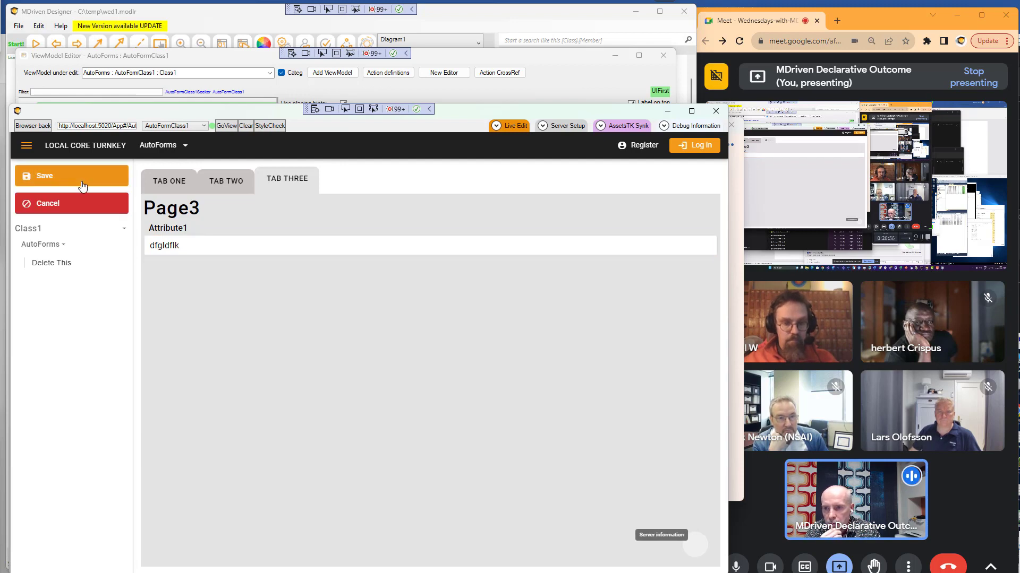
left_click(72, 176)
left_click(221, 191)
left_click(191, 184)
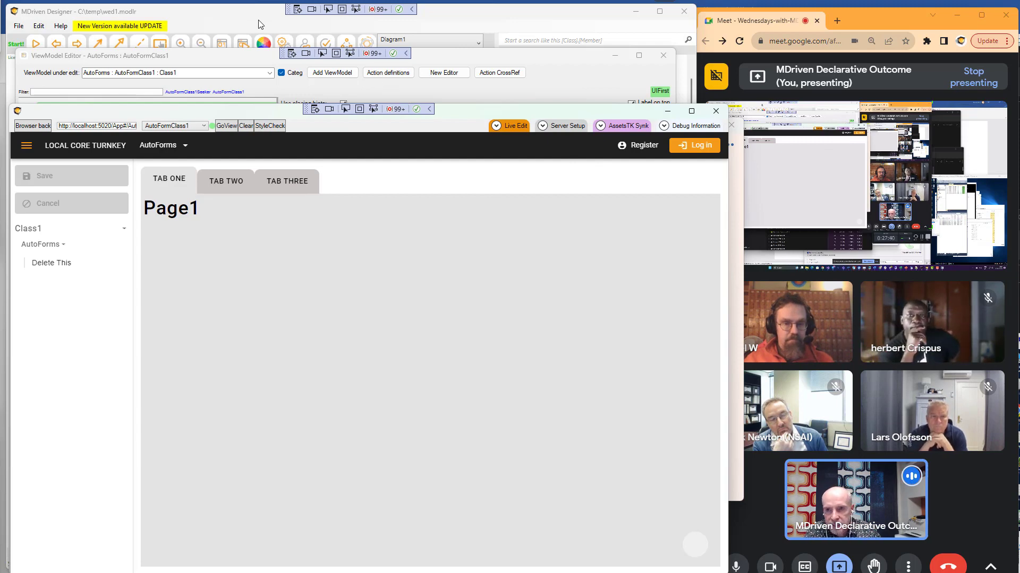
Open the model's styles and set the additional color tabcolor to white, #FFFFFFFF
left_click(264, 44)
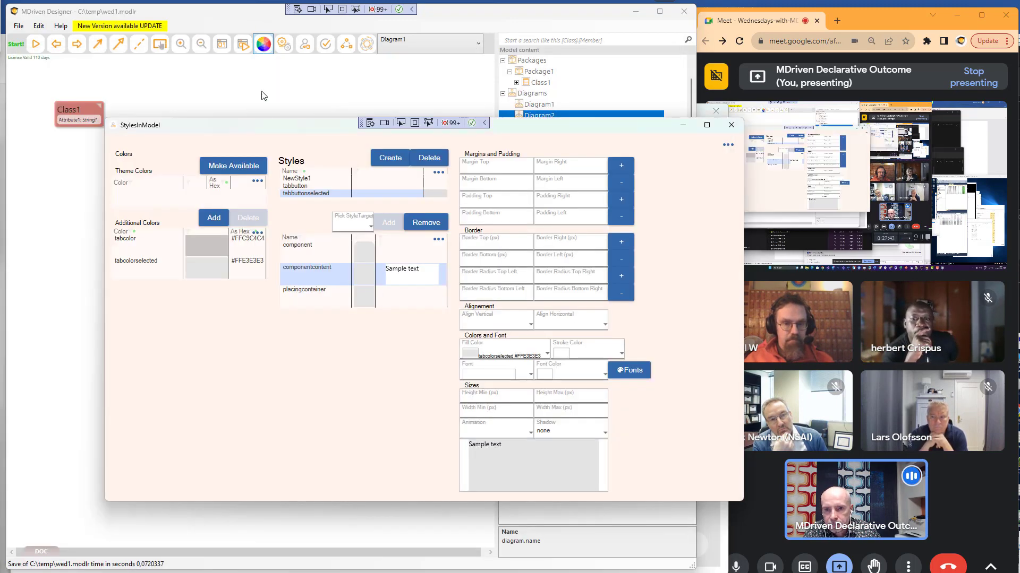
left_click(216, 249)
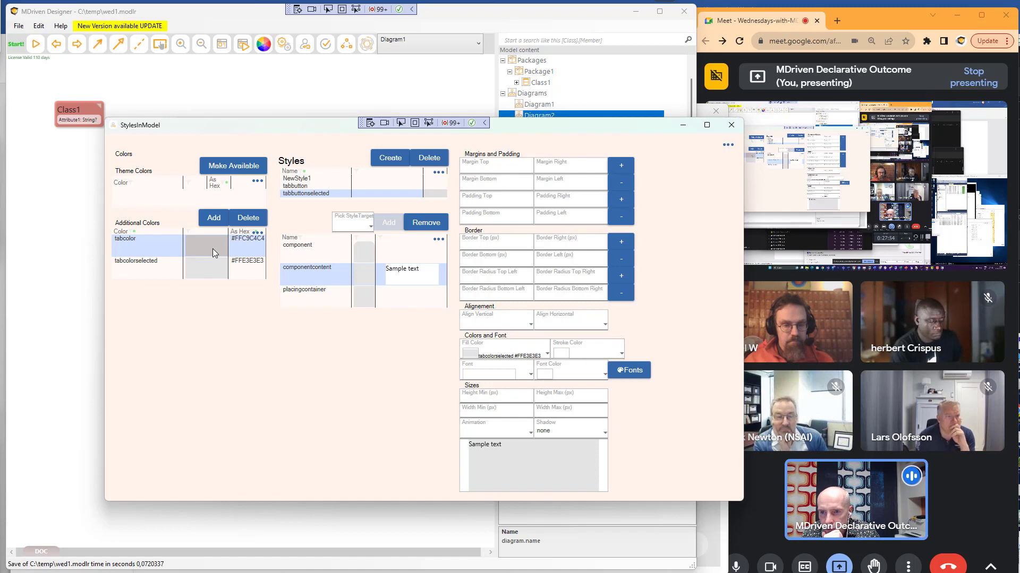
left_click(213, 249)
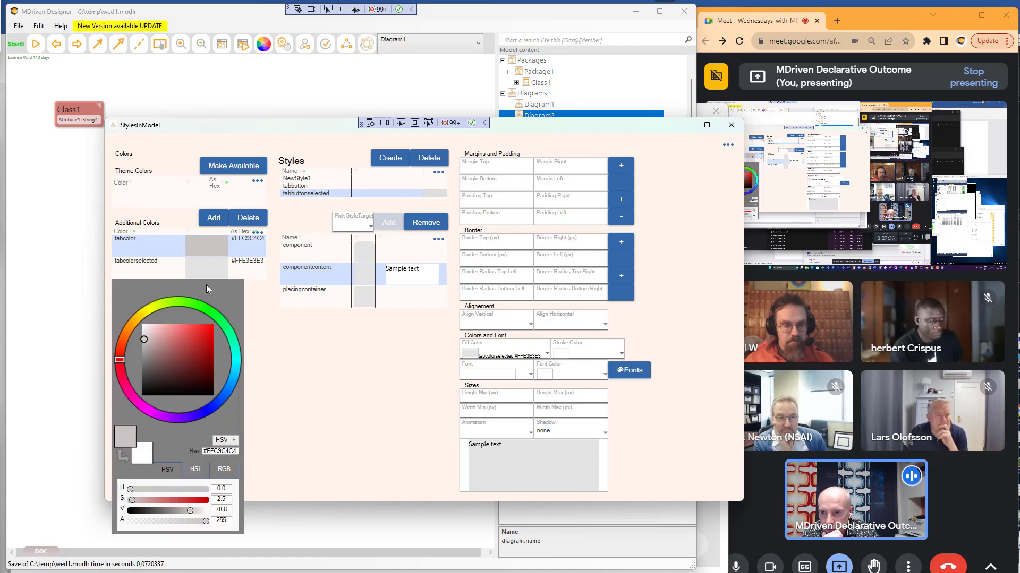
left_click_drag(145, 339, 139, 310)
left_click(248, 247)
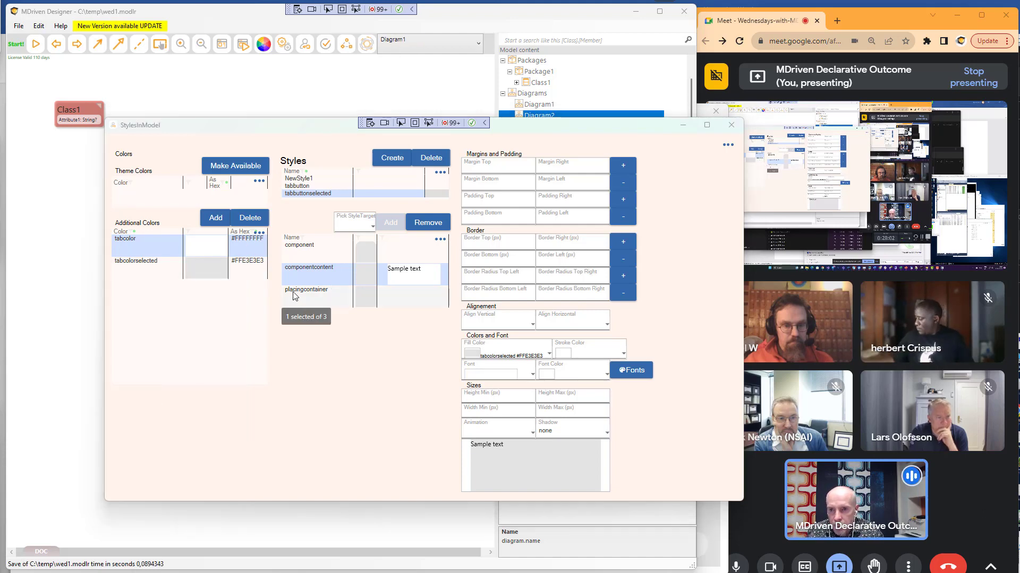
Check the recolored tabs in the running app by viewing Tab Two and Tab Three, comparing with the color settings in StylesInModel
key("alt+Tab")
key("alt+Tab")
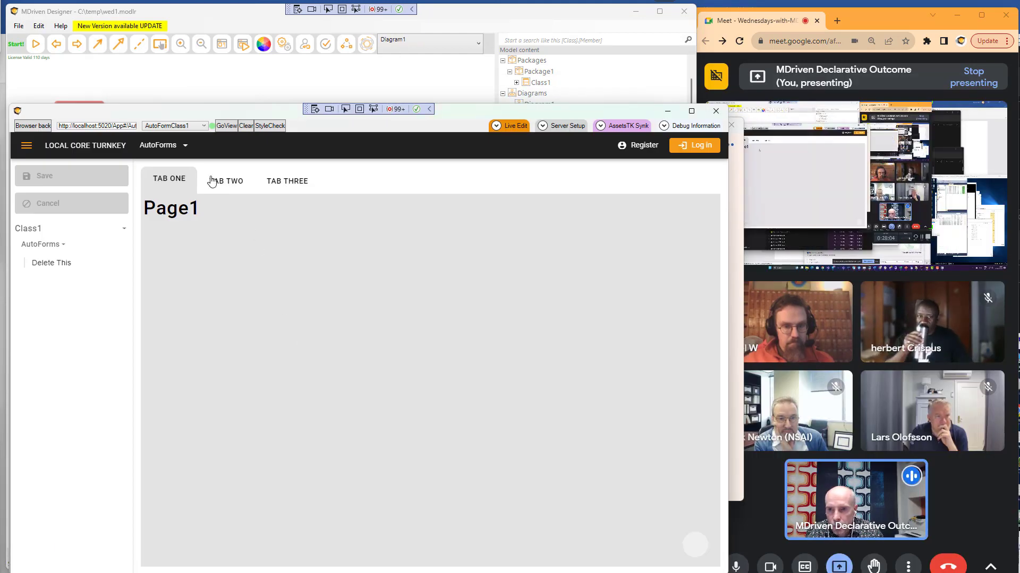
left_click(227, 183)
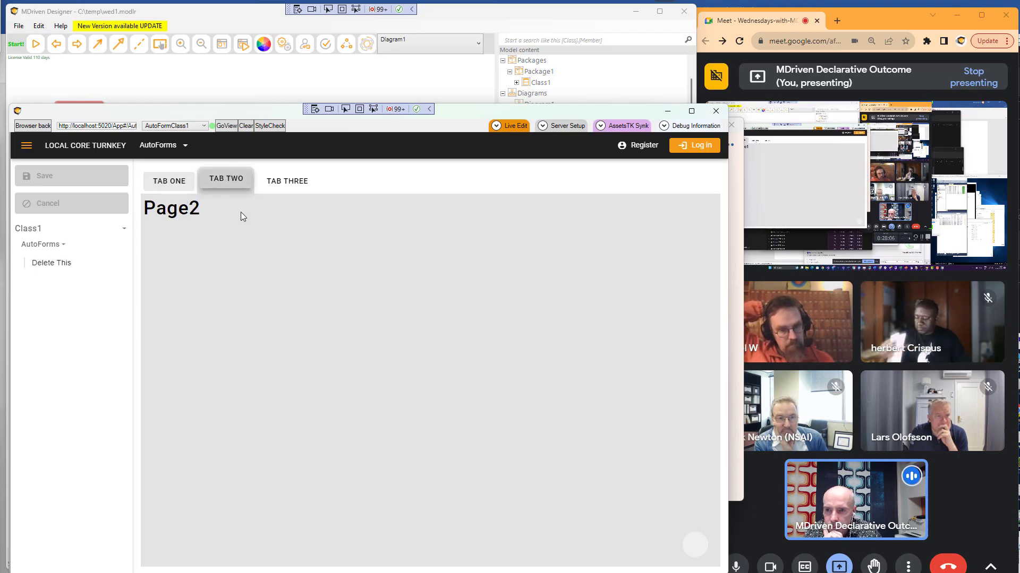
left_click(283, 184)
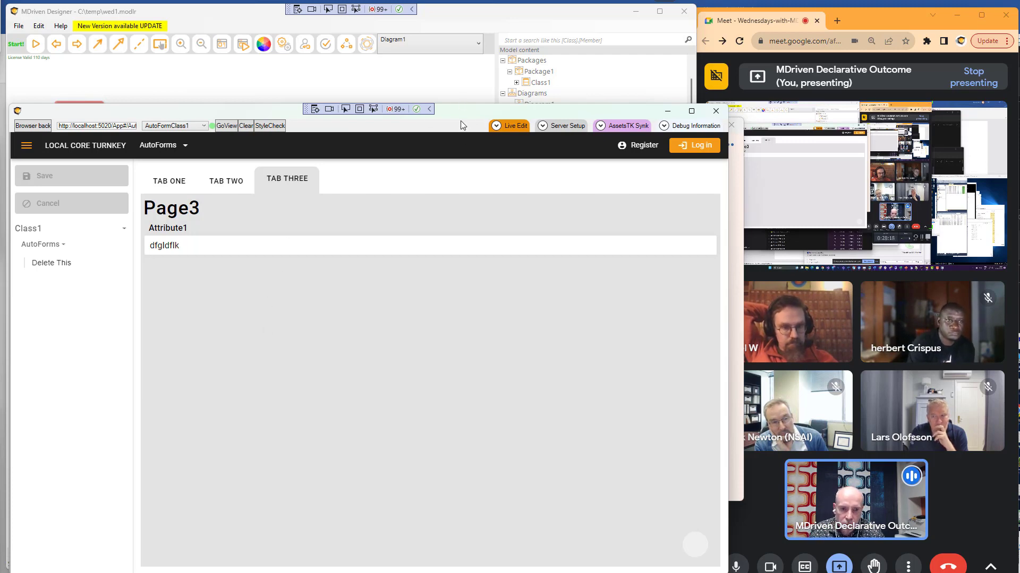
key("alt+Tab")
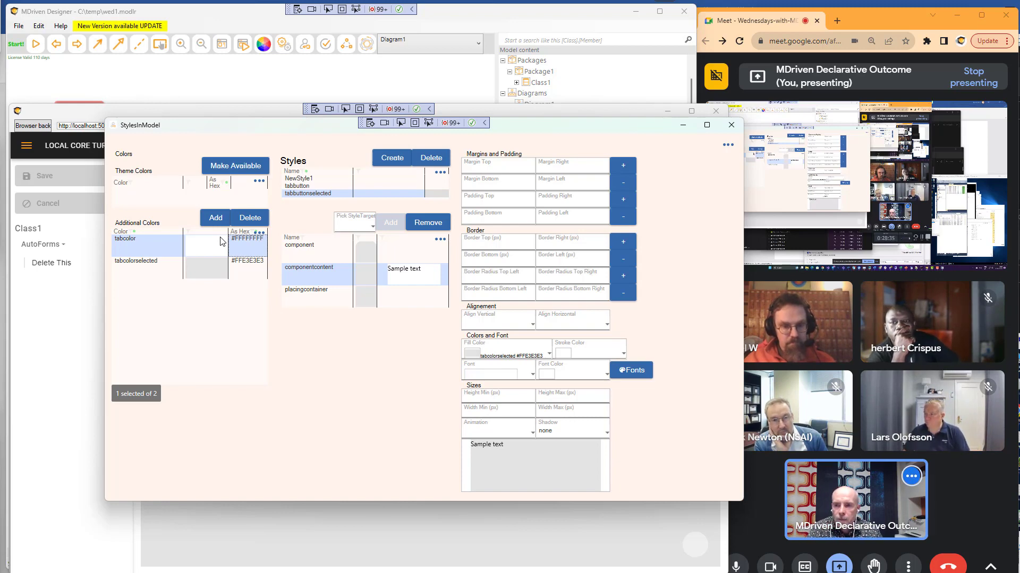
left_click(252, 107)
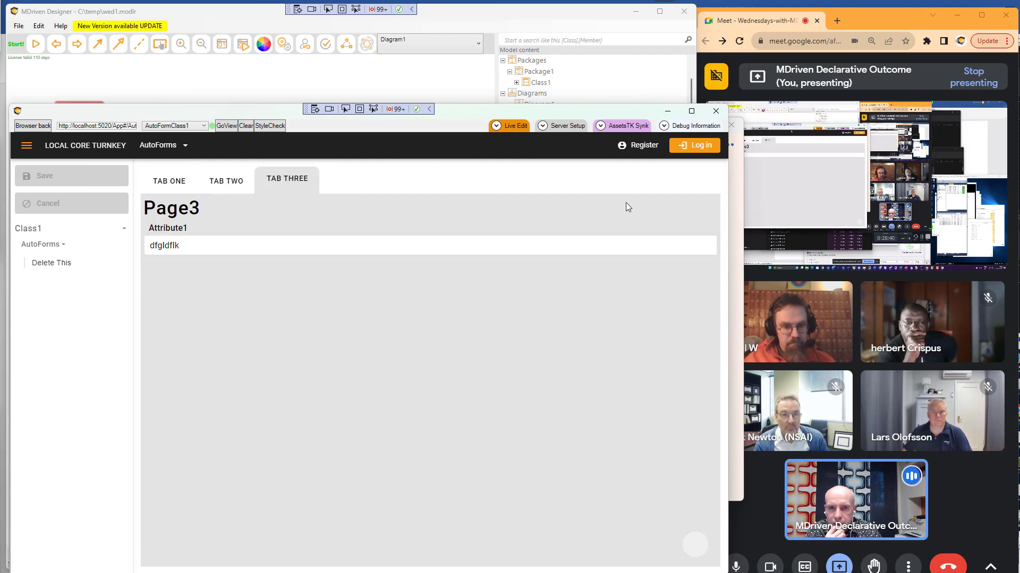
Narrow the running app's window, show the AssetsTK component list and select ImageCarousel.snippets under MDrivenSnippets
left_click_drag(727, 209, 695, 197)
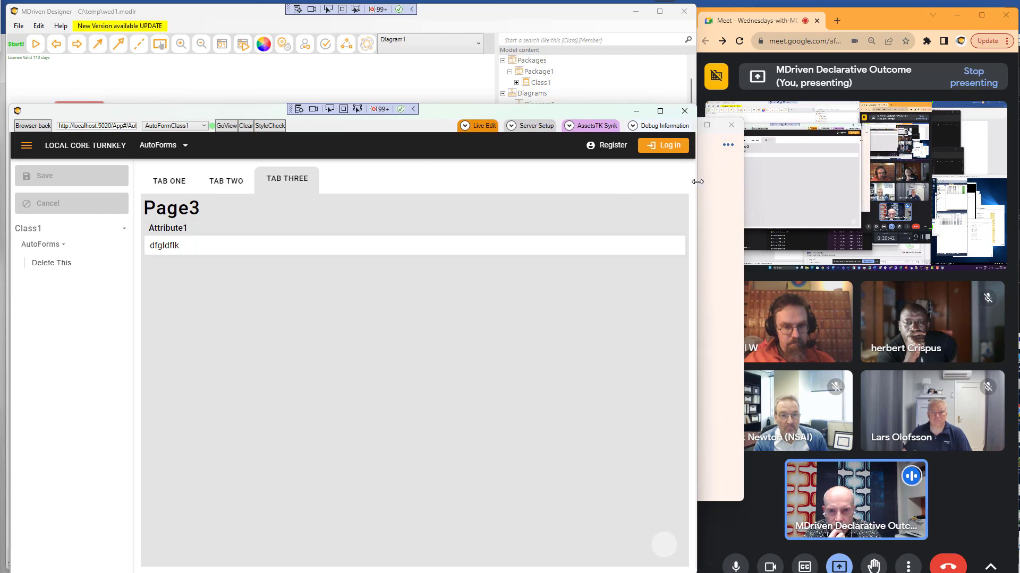
left_click(591, 125)
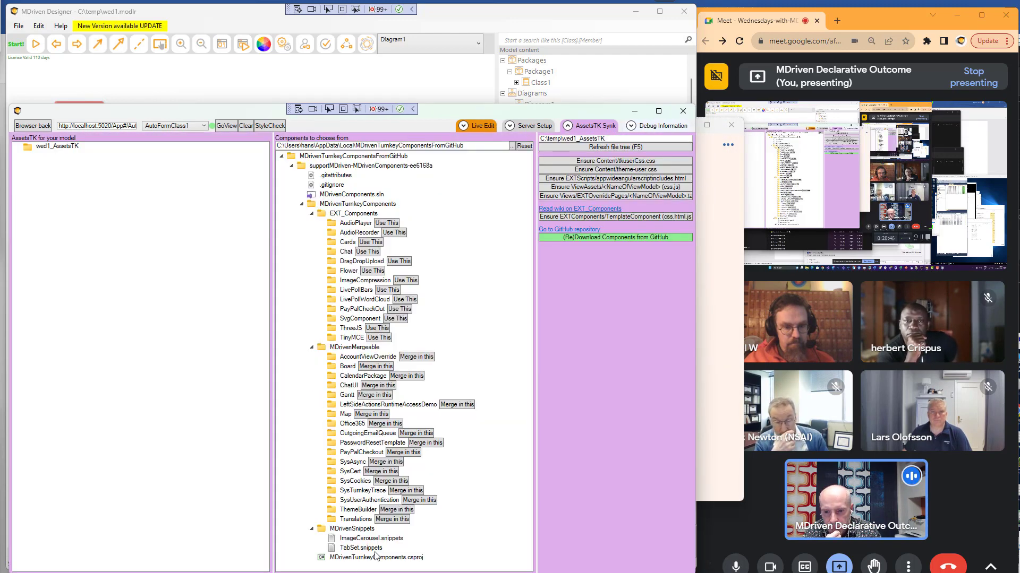
left_click(361, 539)
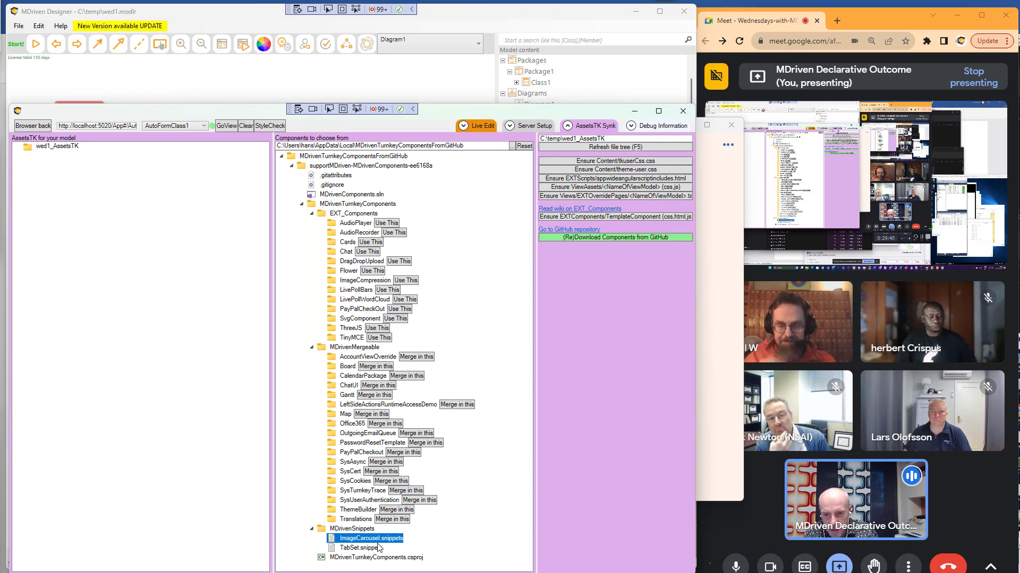
right_click(383, 548)
left_click(413, 560)
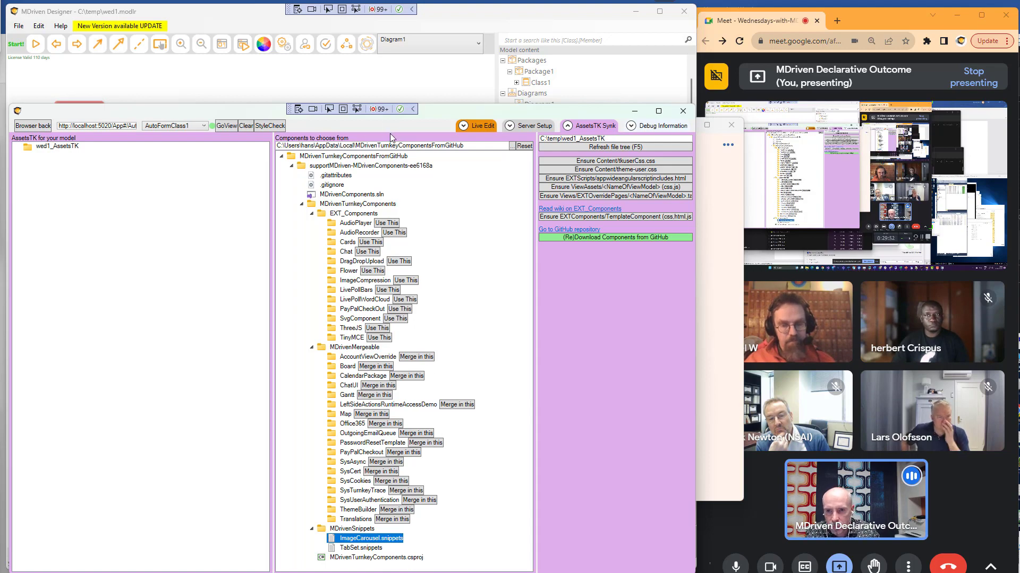
Switch to the ViewModel Editor and insert the Carousel snippet with 3 SVG images into the Page2 column
key("super+Tab")
key("alt+Tab")
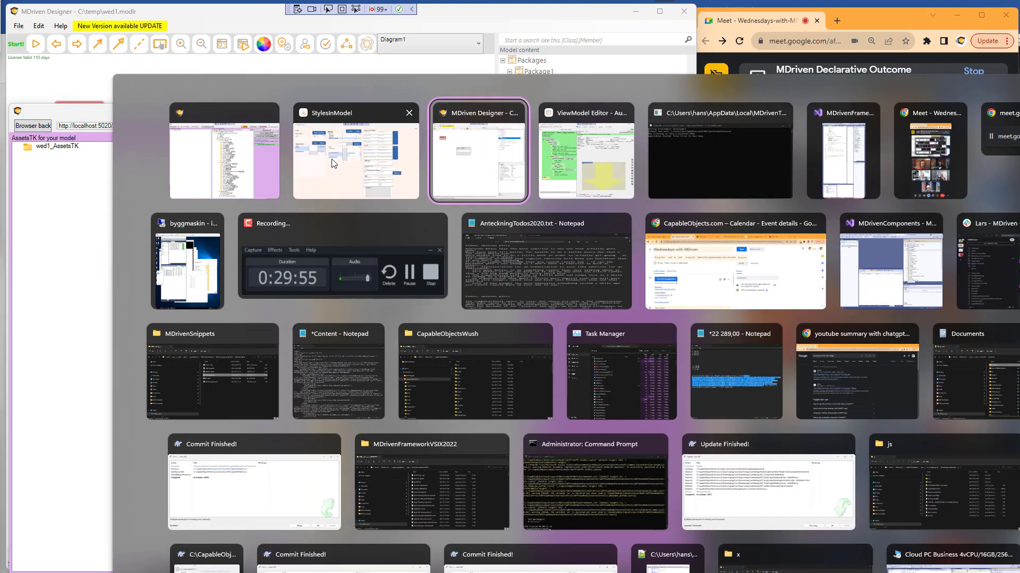
double_click(260, 209)
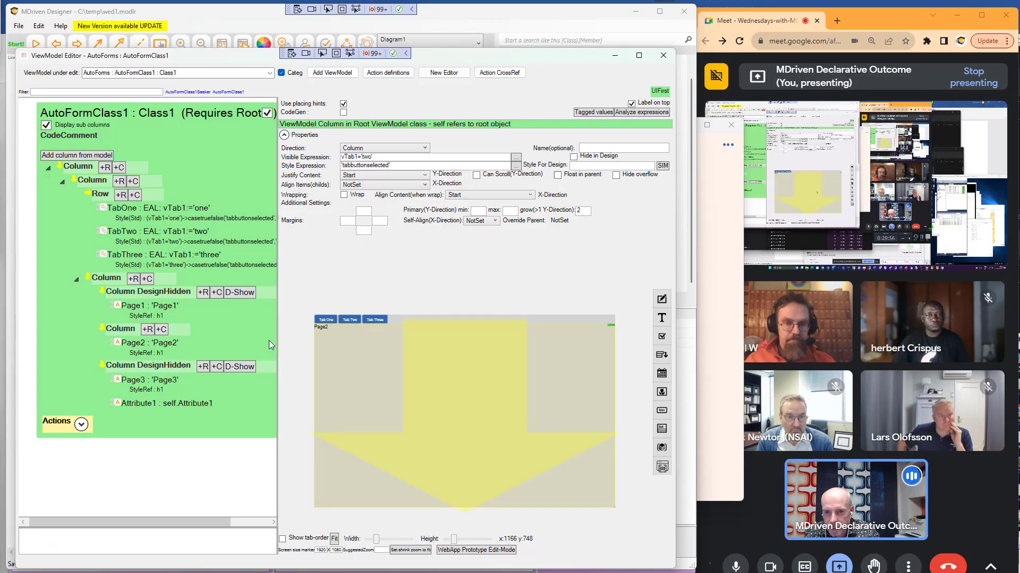
right_click(123, 332)
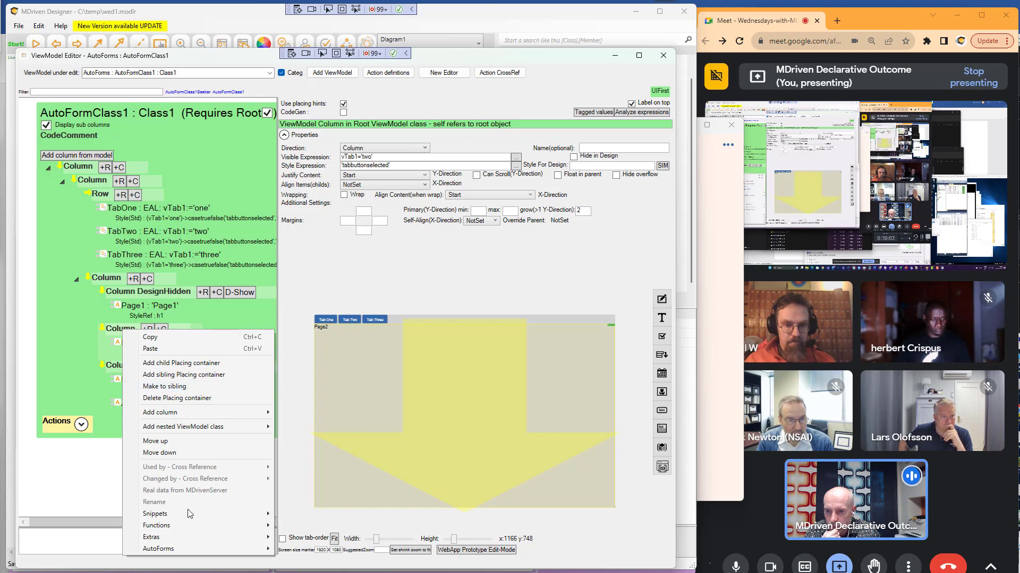
mouse_move(186, 514)
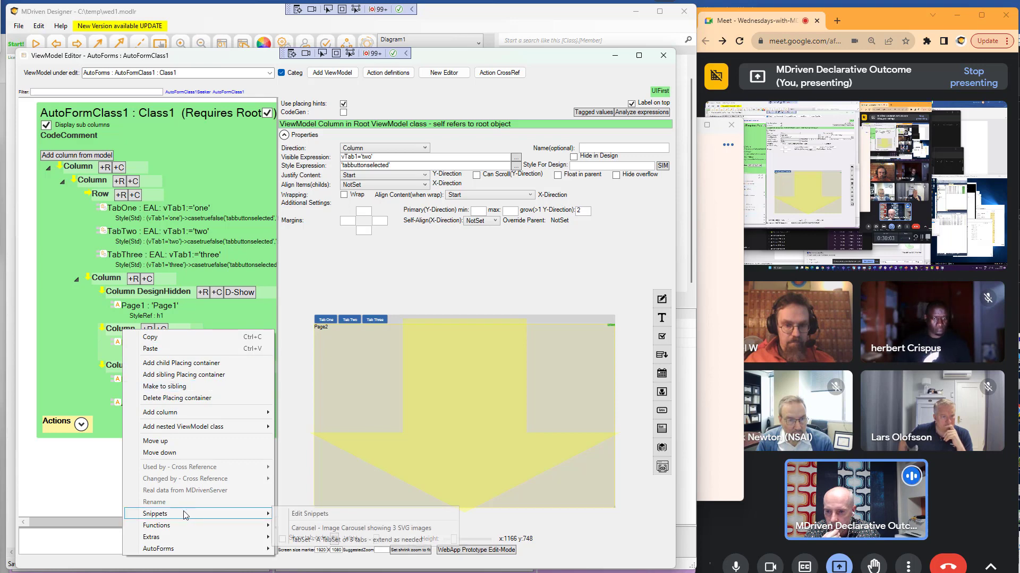
left_click(343, 529)
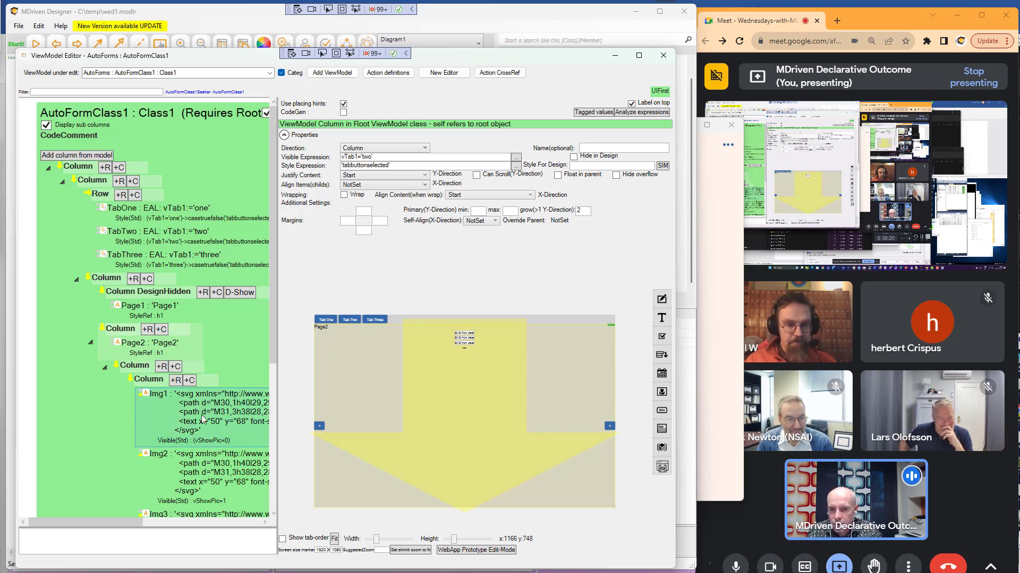
Switch back to the running app, close the AssetsTK component list and view the image carousel on Tab Two
key("alt+Tab")
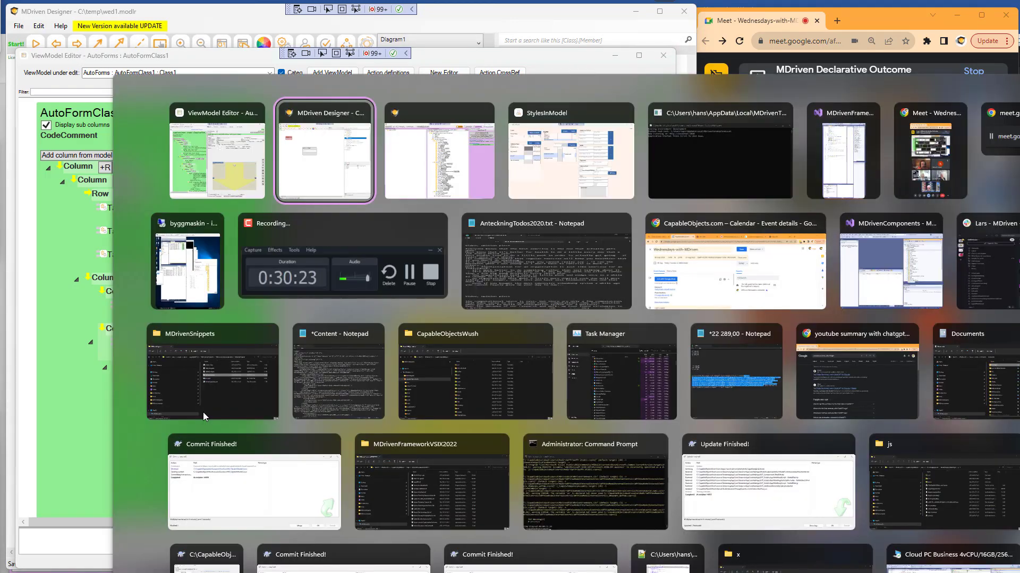
key("alt+Tab")
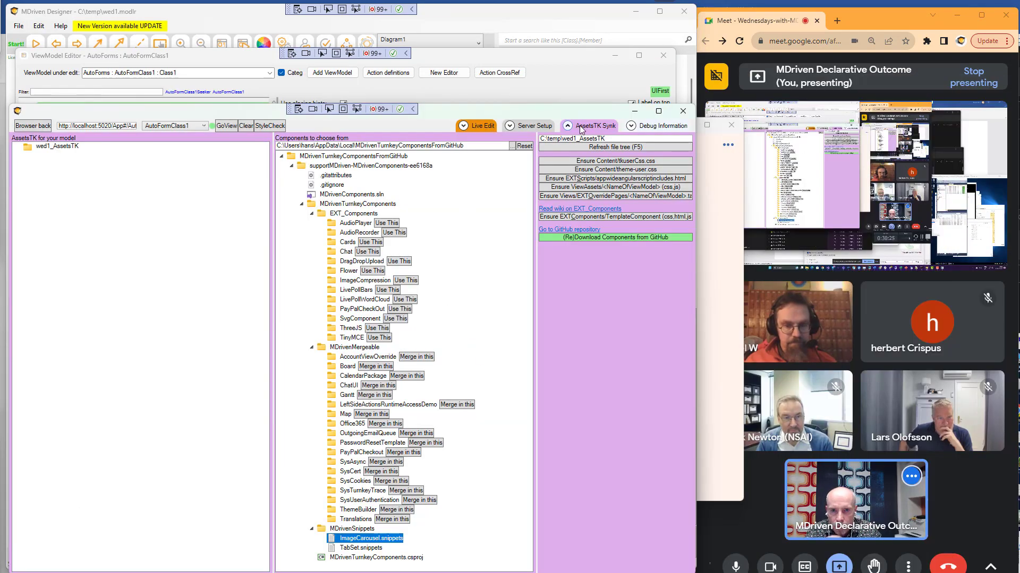
left_click(579, 127)
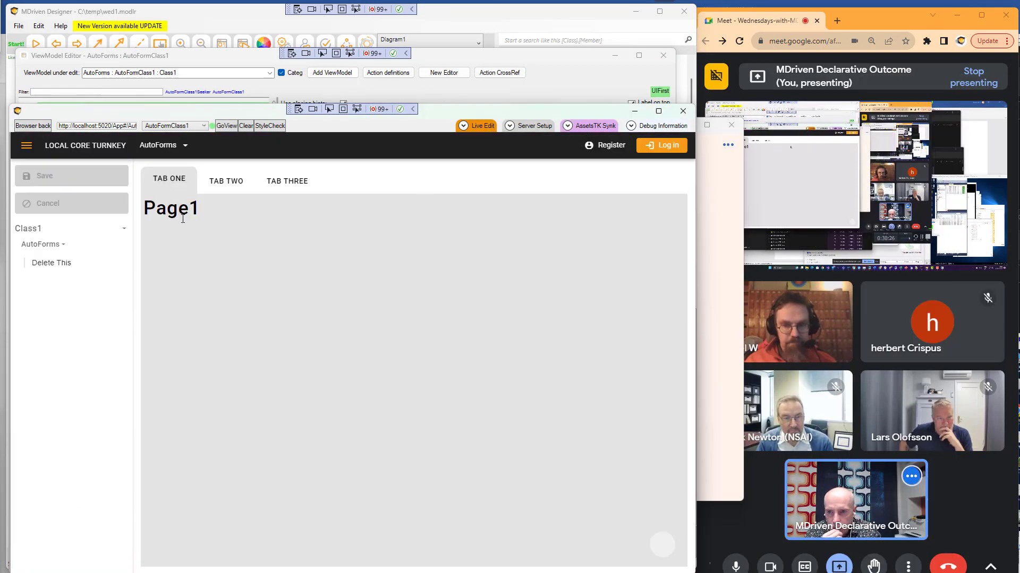
left_click(228, 184)
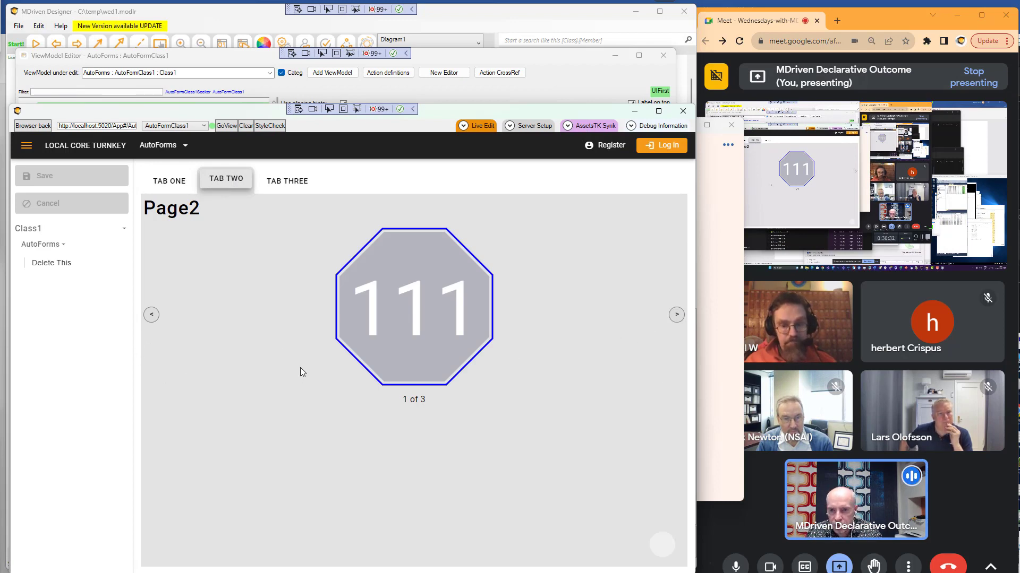
Return to the ViewModel Editor and examine the SVG expression and visible expression of Img1 alongside the other carousel images
key("super+Tab")
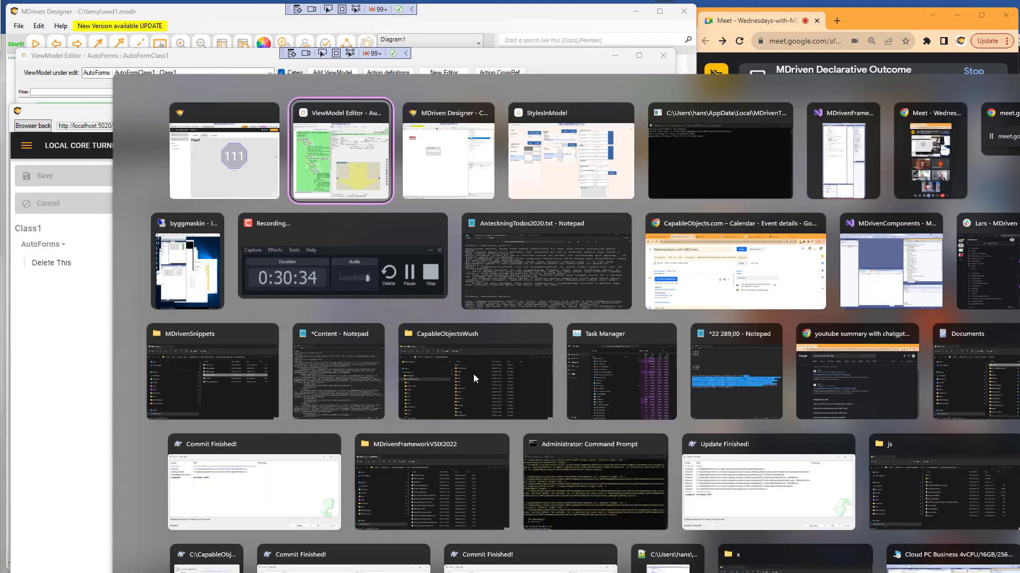
key("alt+Tab")
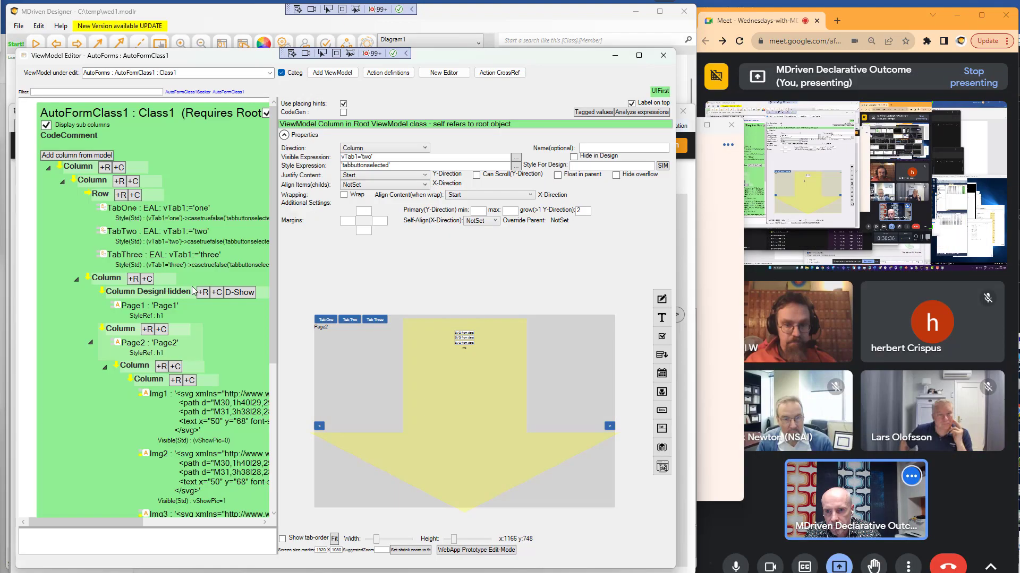
left_click(197, 403)
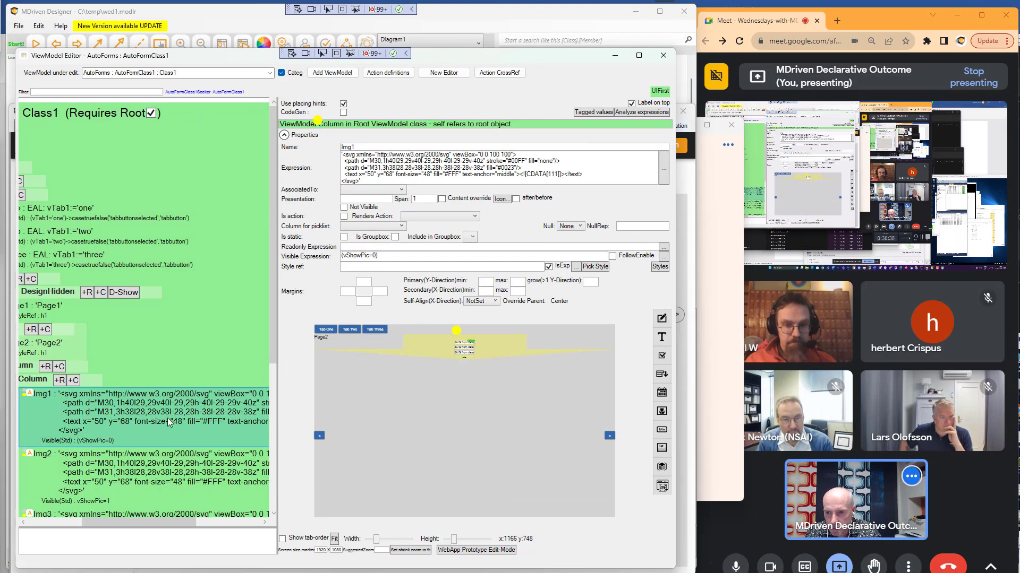
scroll(171, 409, "down", 1)
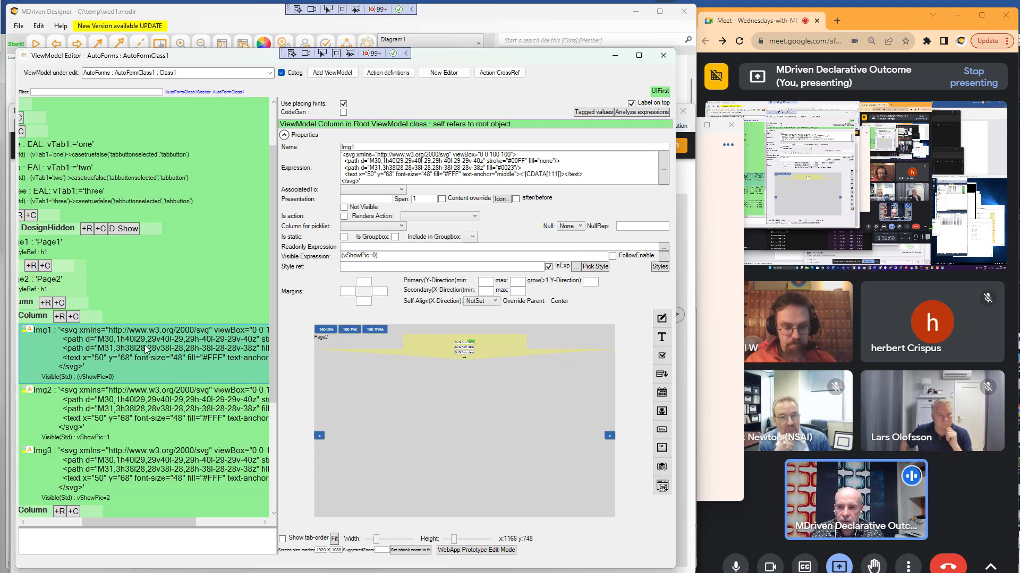
left_click_drag(143, 523, 94, 523)
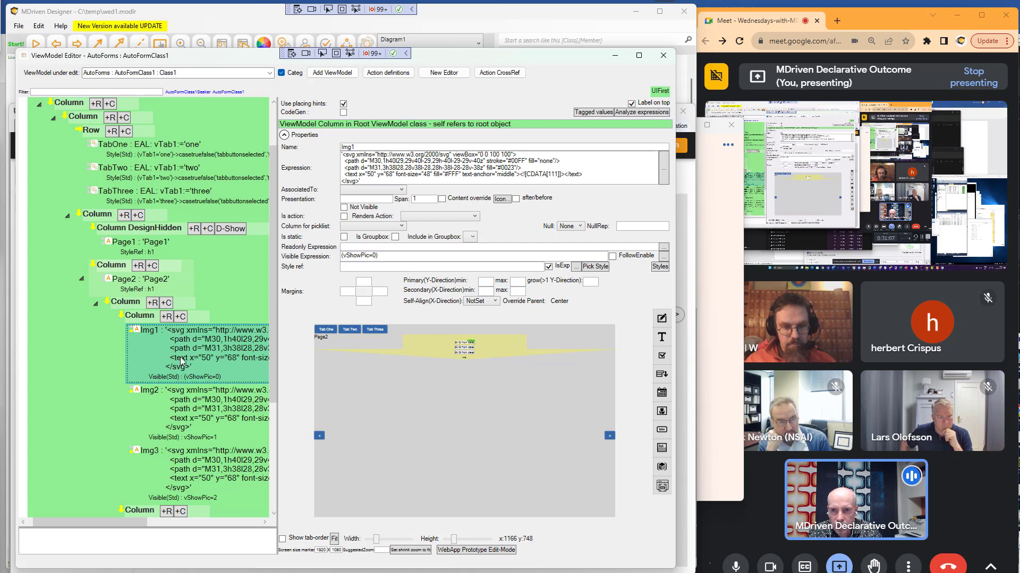
Switch to the running app and advance the Page2 carousel from its first image to its third
key("alt+Tab")
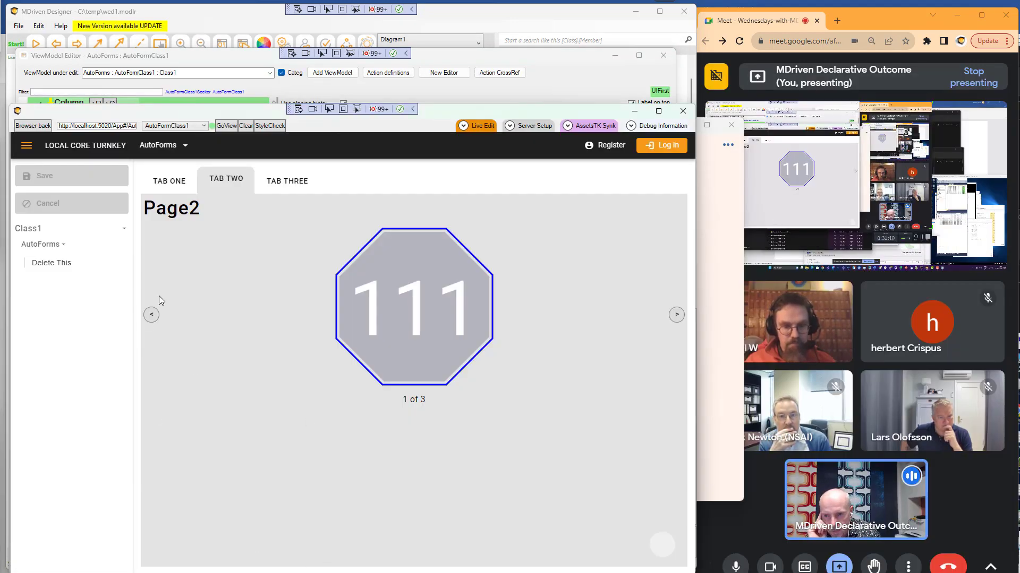
left_click(677, 316)
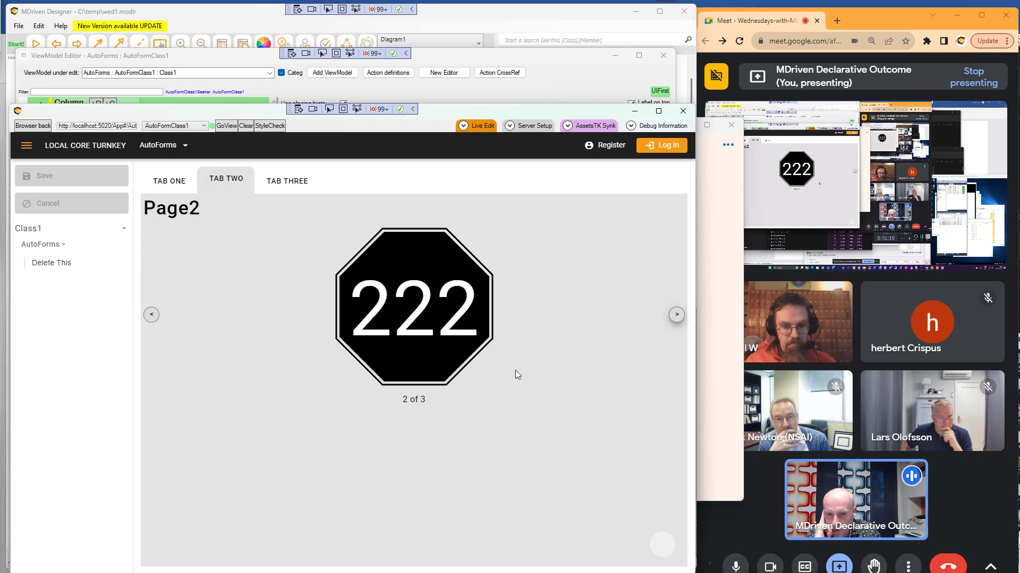
left_click(676, 316)
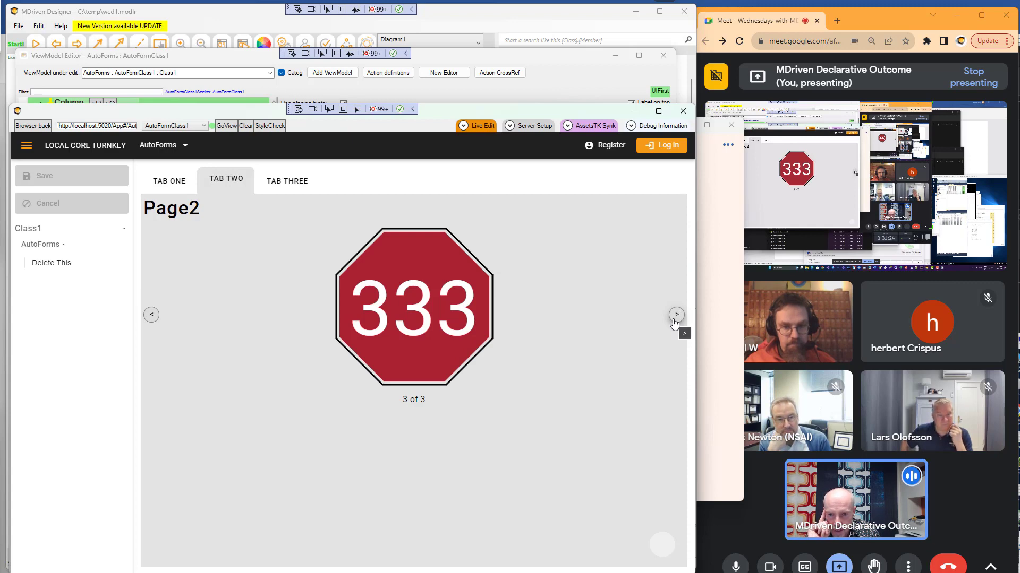
Cycle the Page2 carousel forward repeatedly and back to its third image, and view the Attribute1 field on Tab Three
left_click(675, 321)
left_click(674, 320)
left_click(675, 321)
left_click(675, 320)
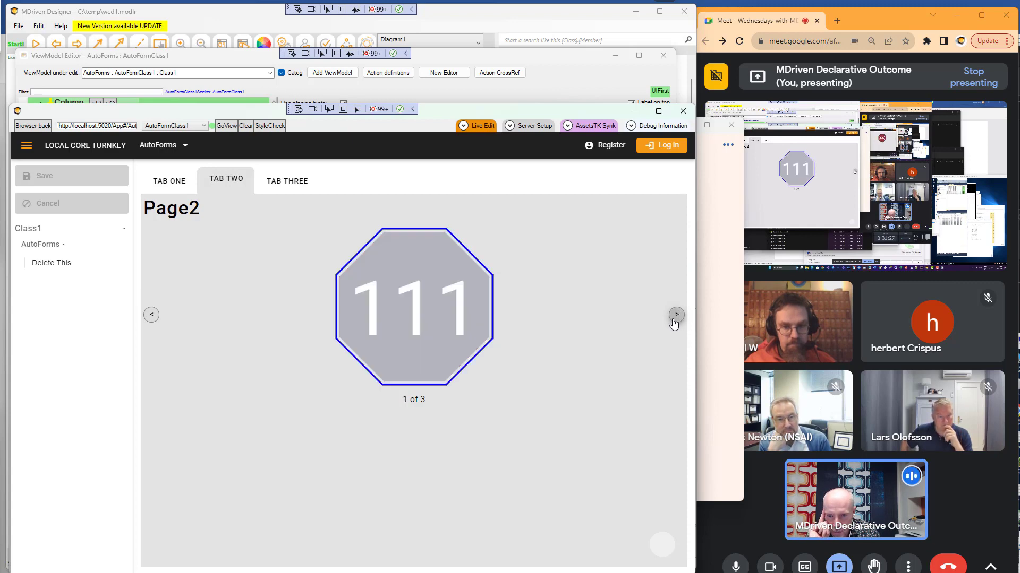
left_click(675, 320)
left_click(674, 320)
left_click(675, 320)
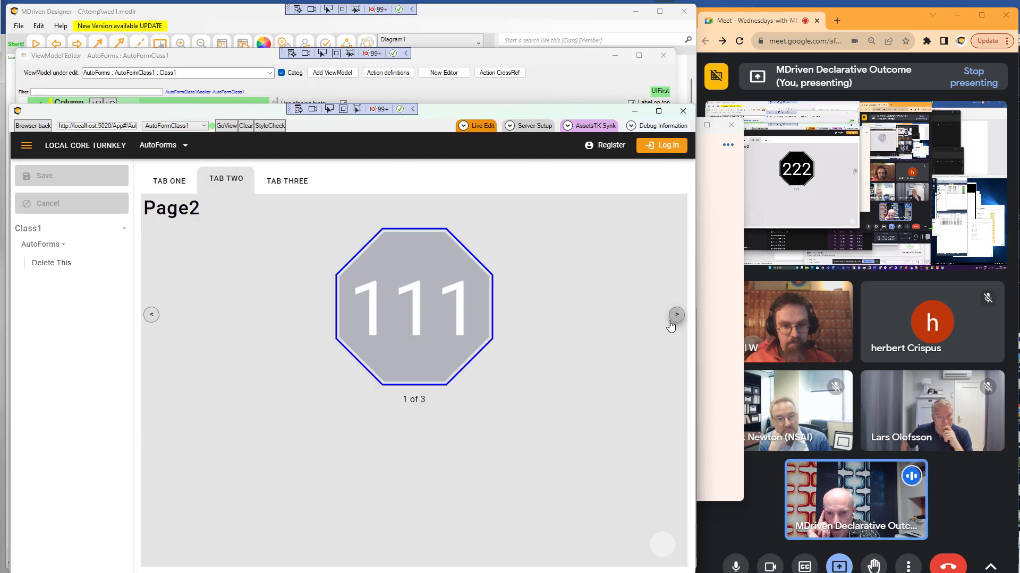
left_click(151, 316)
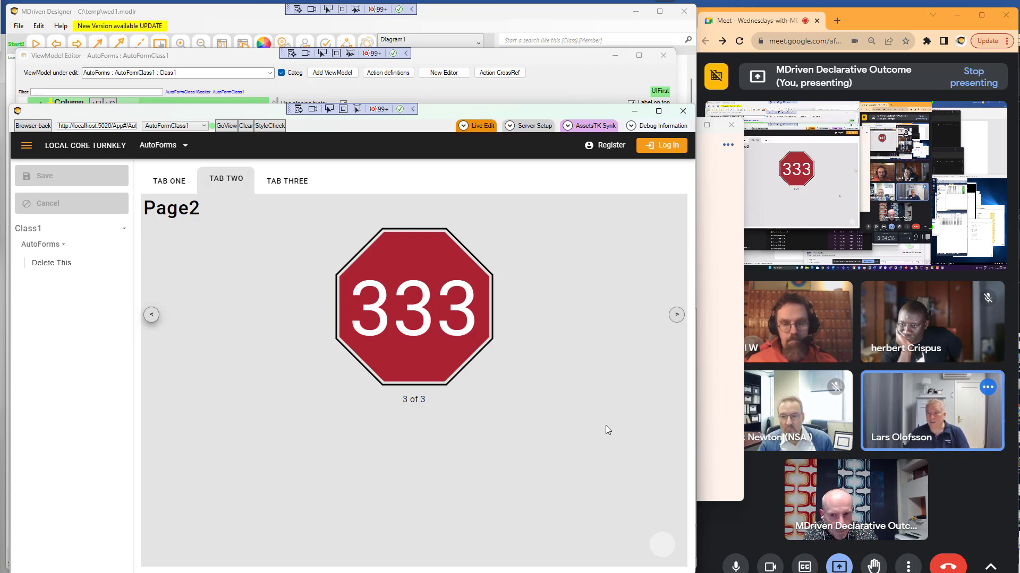
left_click(282, 184)
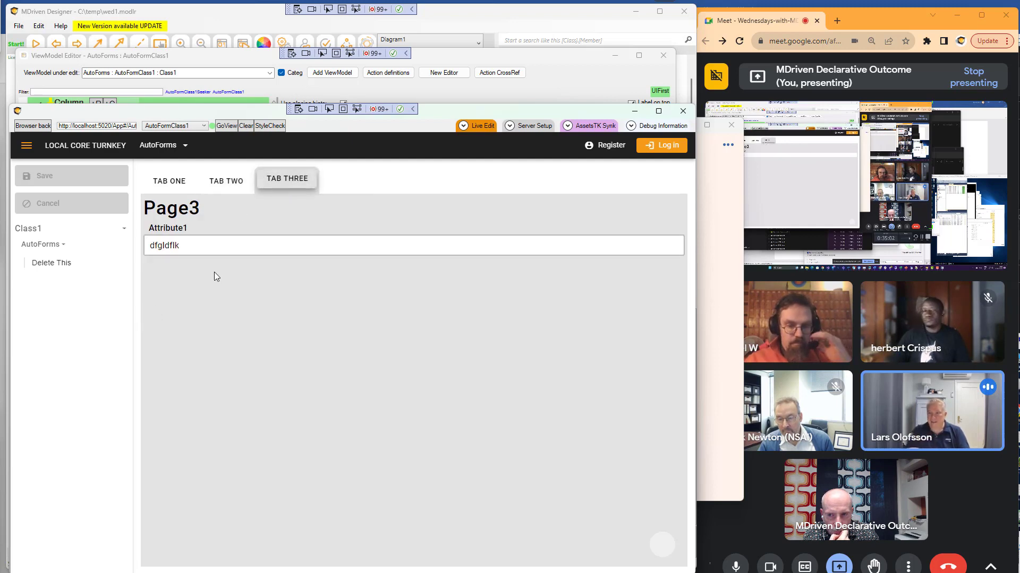
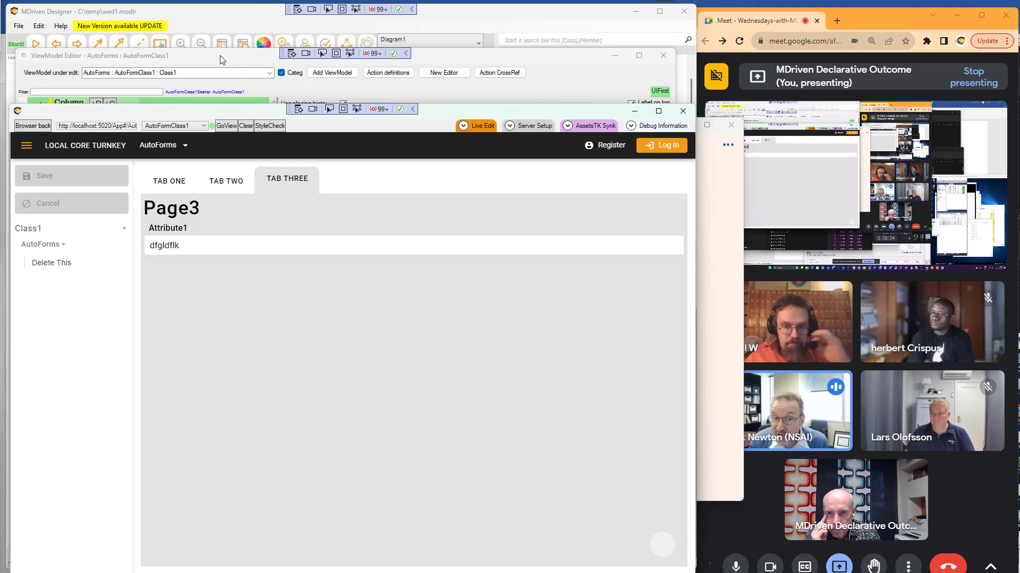
Switch to MDriven Designer and save the wed1.modlr model
left_click(222, 23)
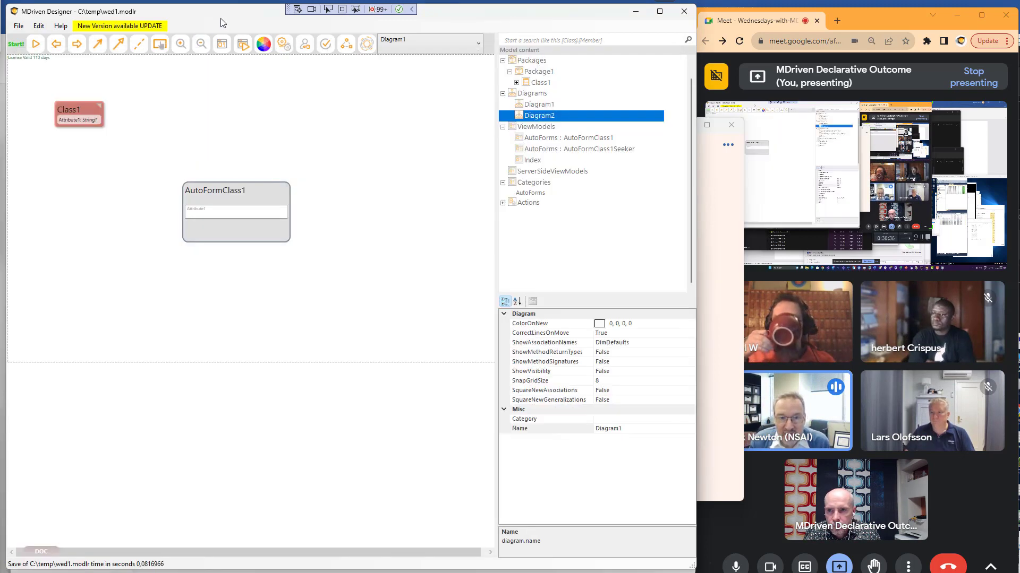
left_click(19, 26)
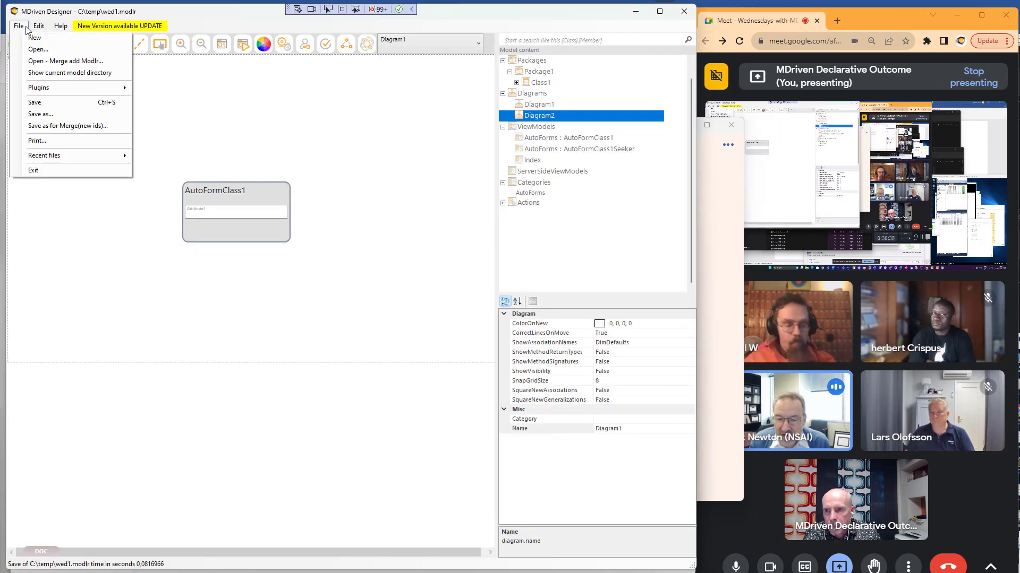
left_click(55, 102)
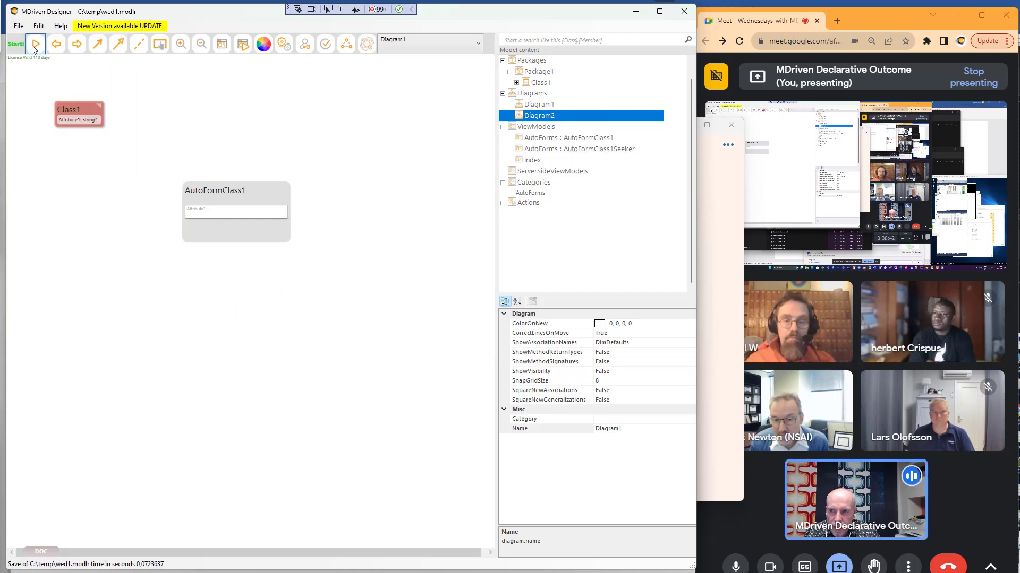
Start the system prototyper with XML persistence and run the model
left_click(35, 45)
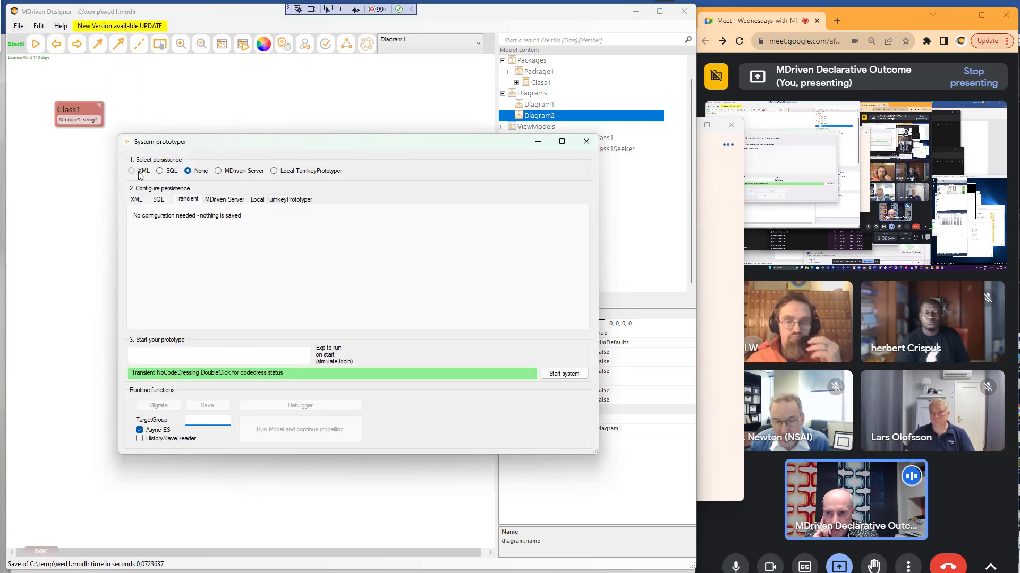
left_click(140, 174)
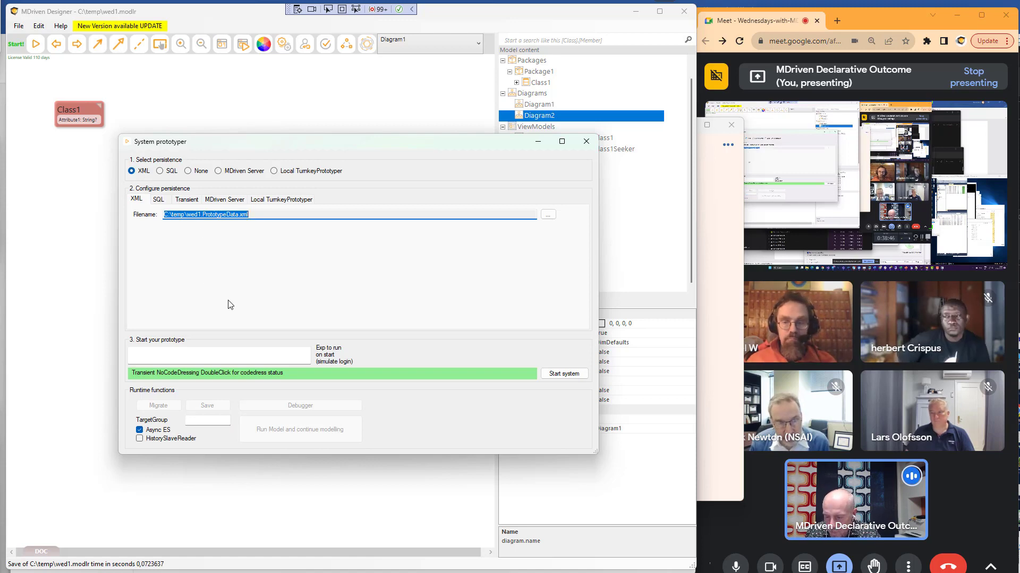
left_click(556, 376)
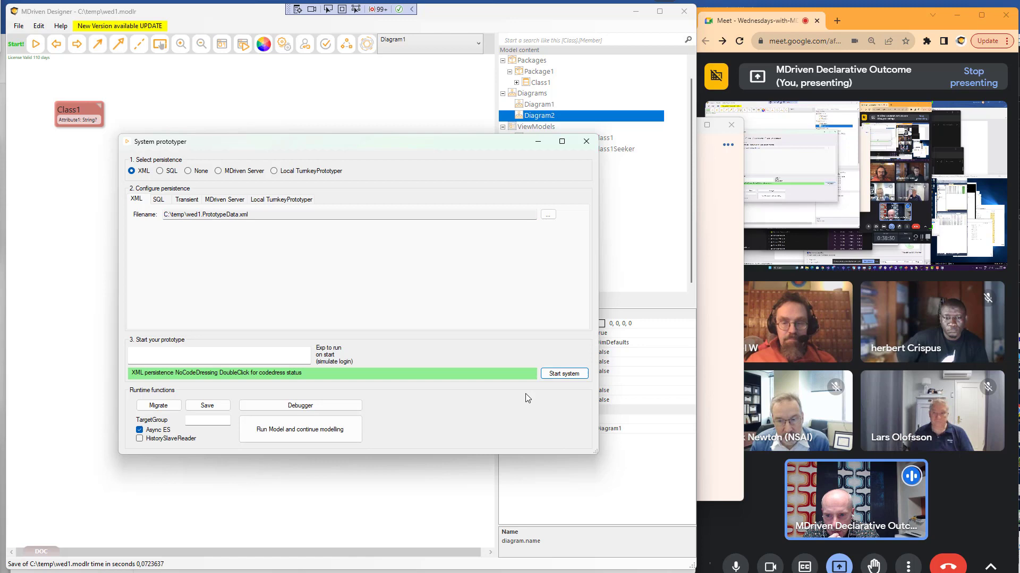
left_click(306, 427)
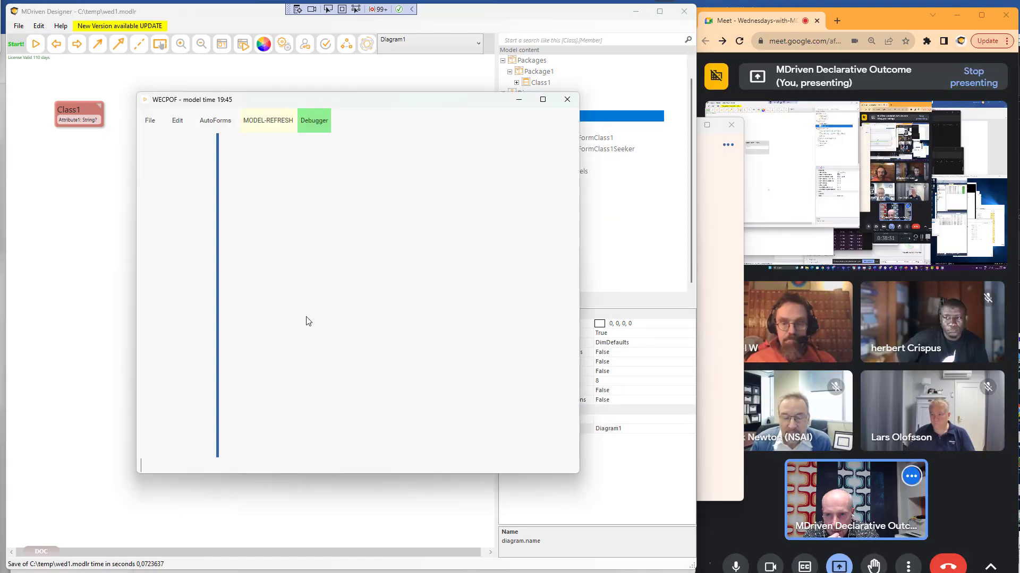
Search in AutoFormClass1Seeker, show the found Class1 object and continue execution past the thrown exception
left_click(203, 124)
left_click(234, 151)
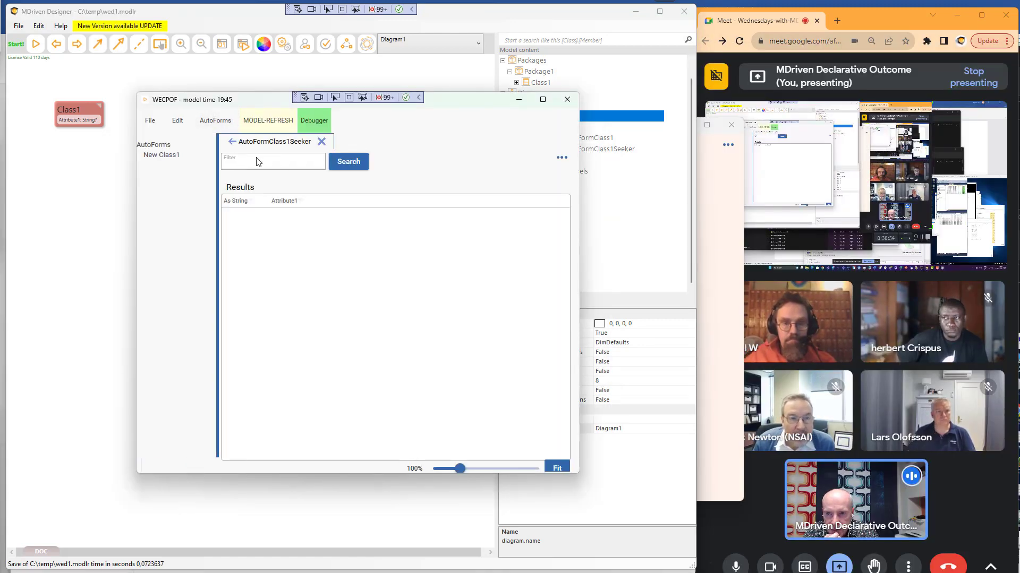
left_click(338, 165)
left_click(256, 215)
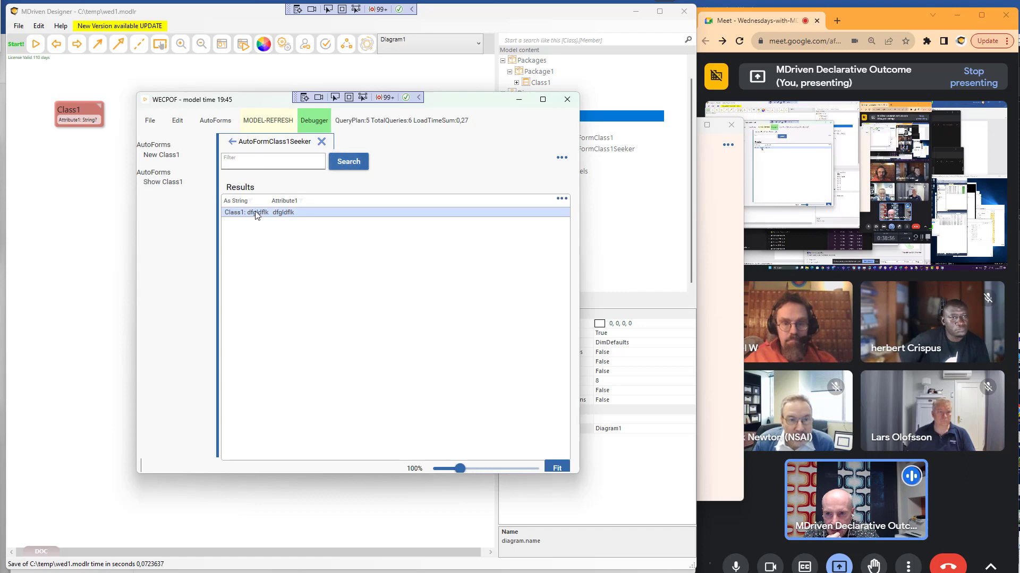
left_click(156, 185)
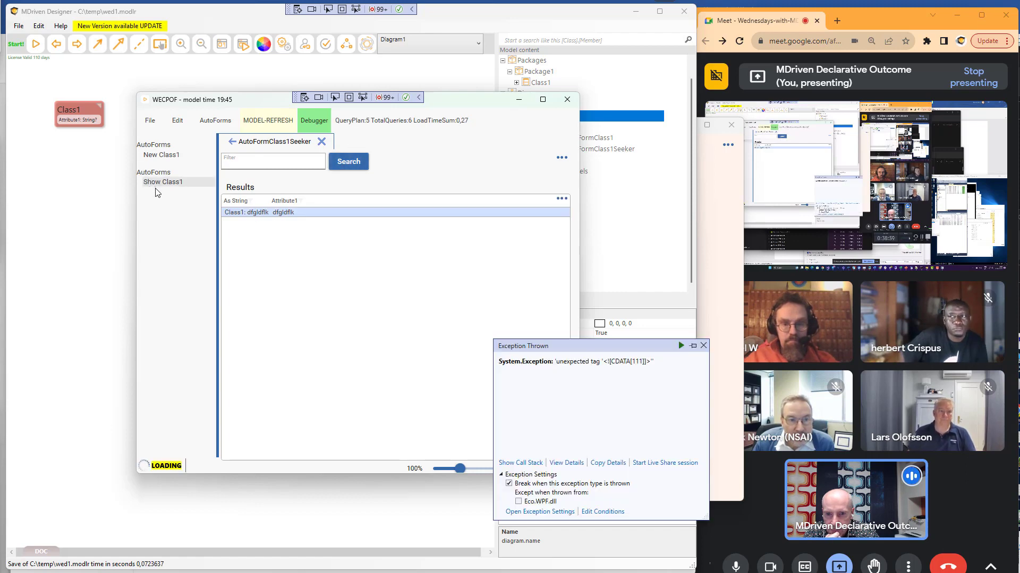
left_click(681, 346)
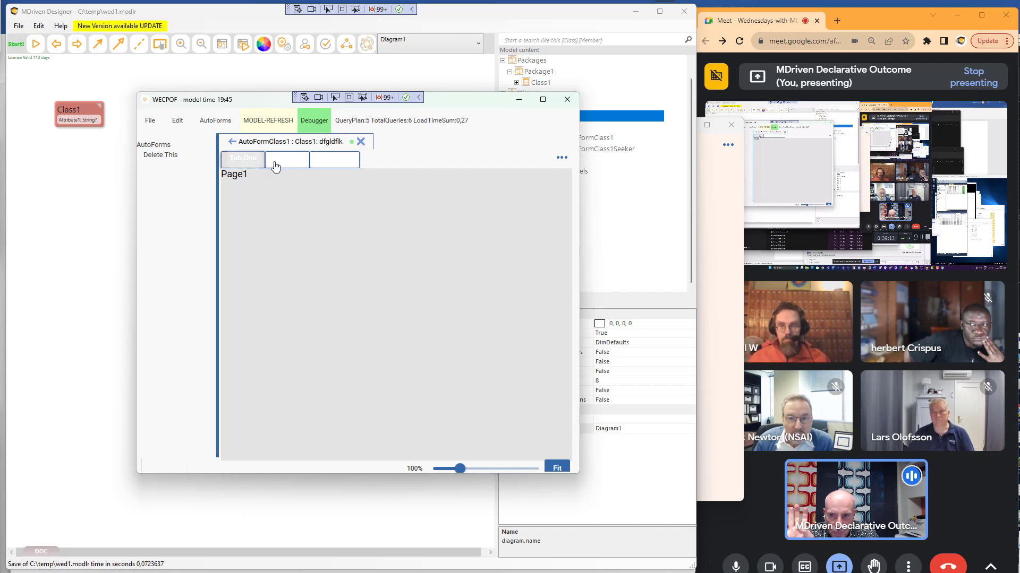
View Tab Three and Tab Two in the WECPOF prototype and flip through the Page2 carousel images
left_click(285, 166)
left_click(326, 169)
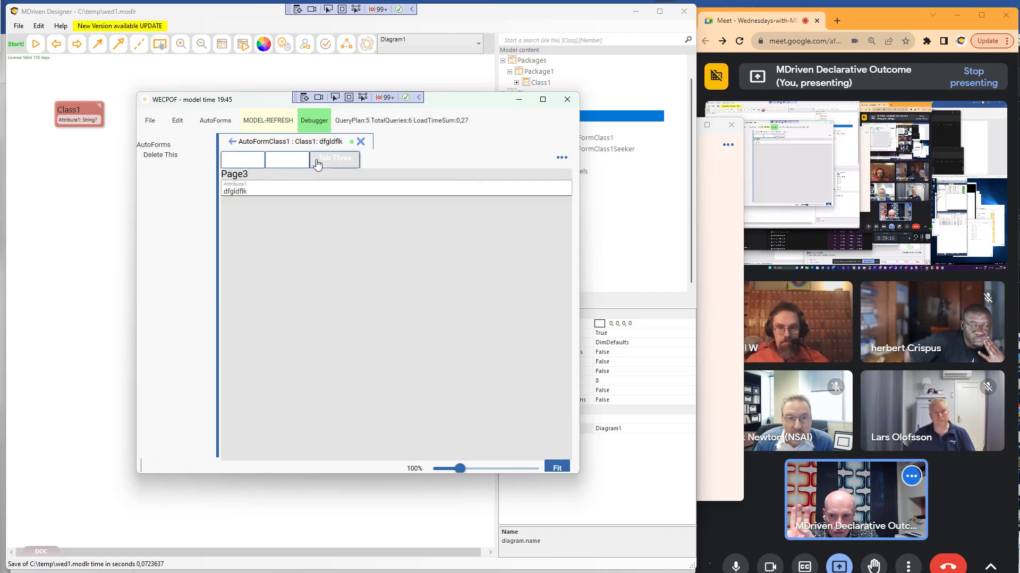
left_click(289, 164)
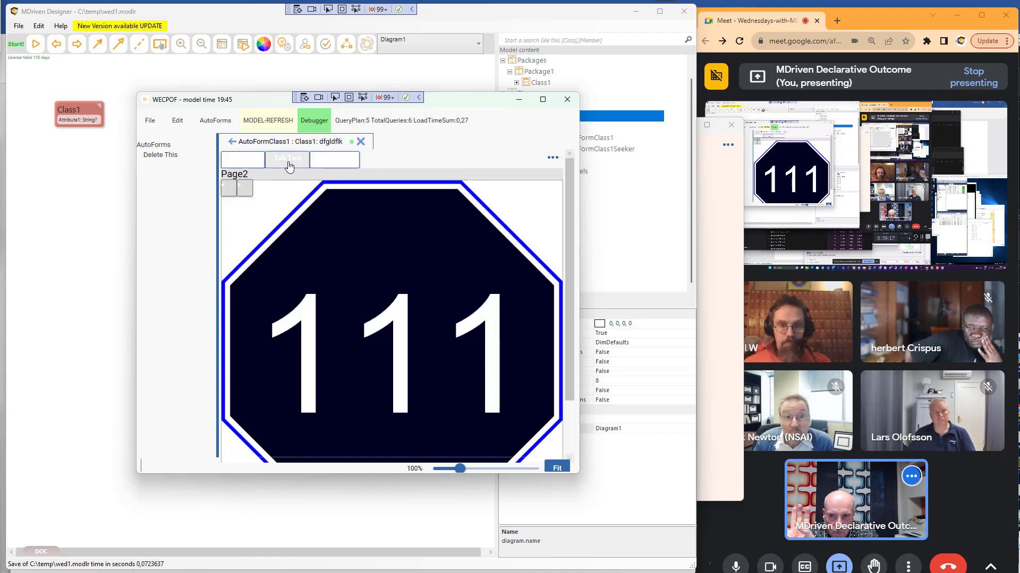
left_click(243, 189)
left_click(242, 190)
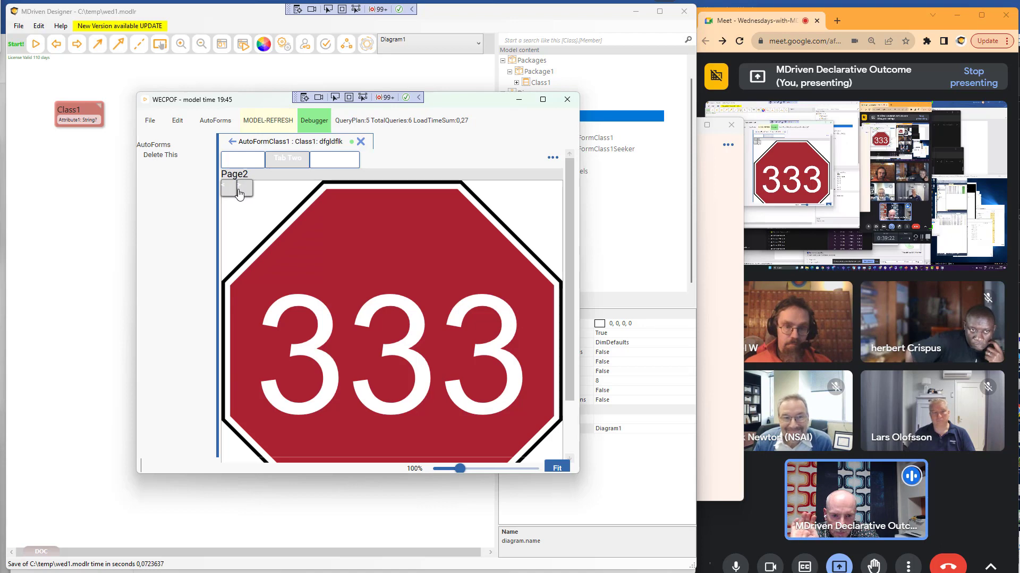
left_click(232, 191)
left_click(239, 195)
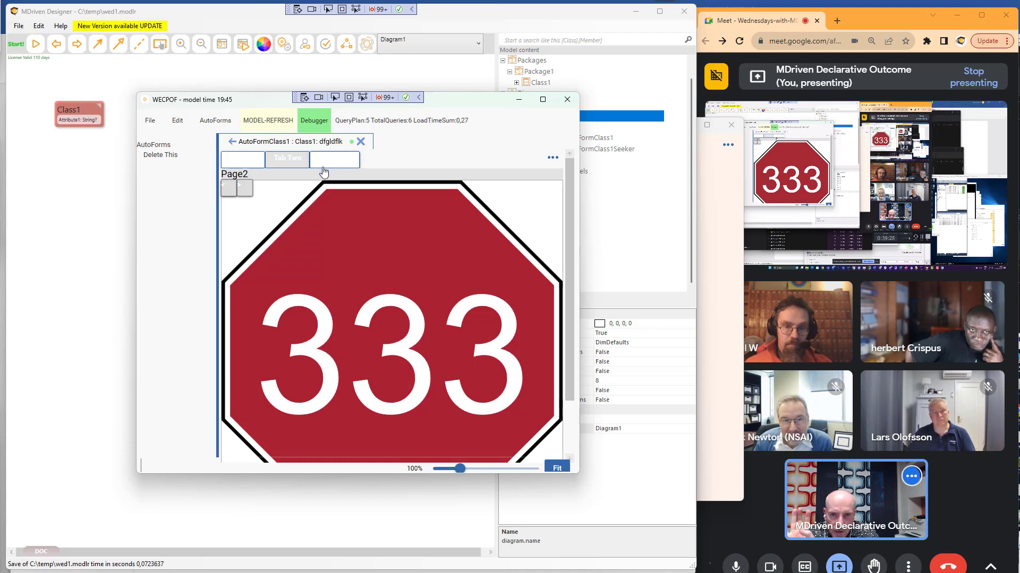
Open the model's styles editor and reposition its window to view the tab colors and the tabbuttonselected style
left_click(263, 44)
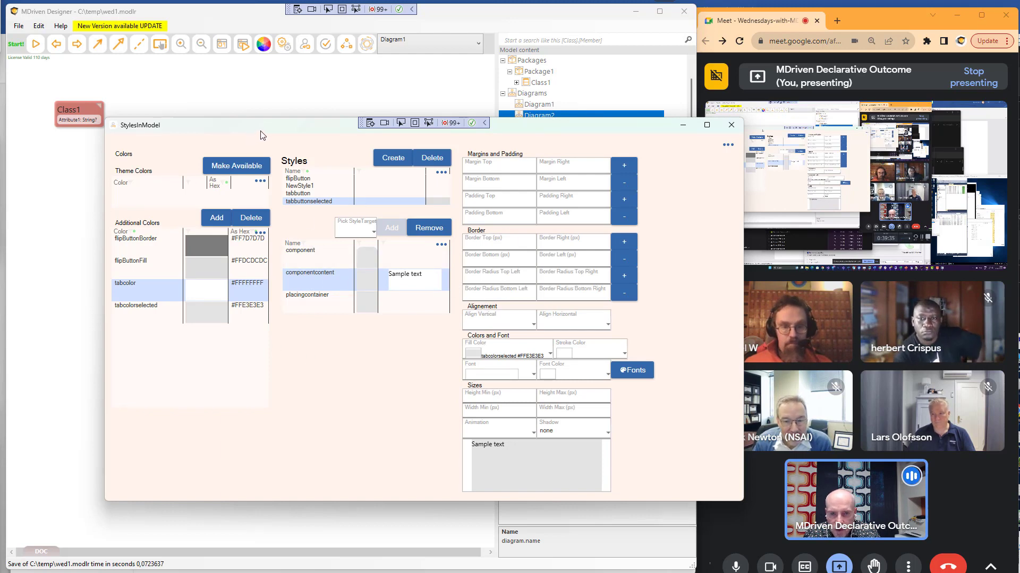
left_click_drag(261, 133, 245, 131)
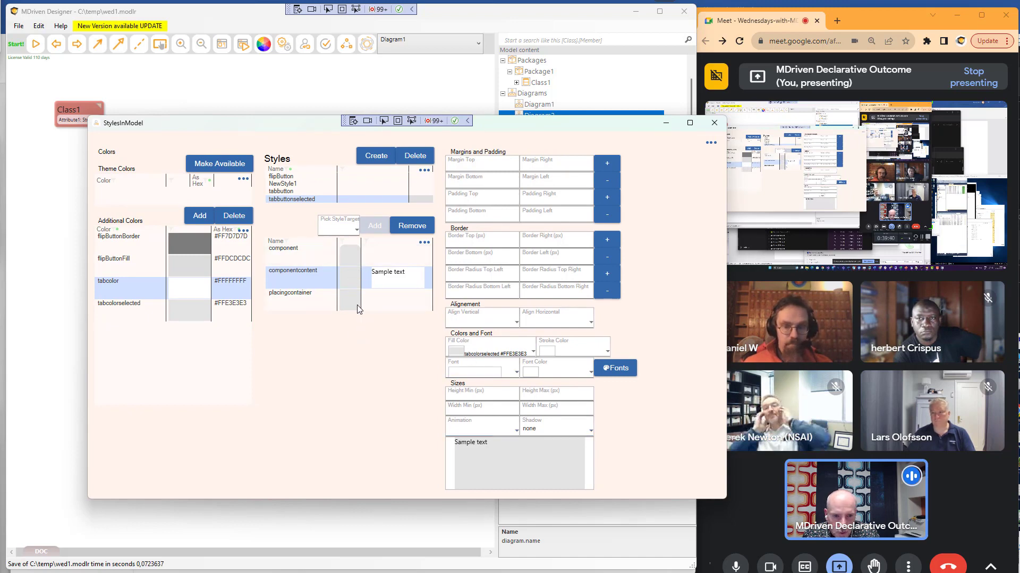
left_click_drag(287, 126, 279, 132)
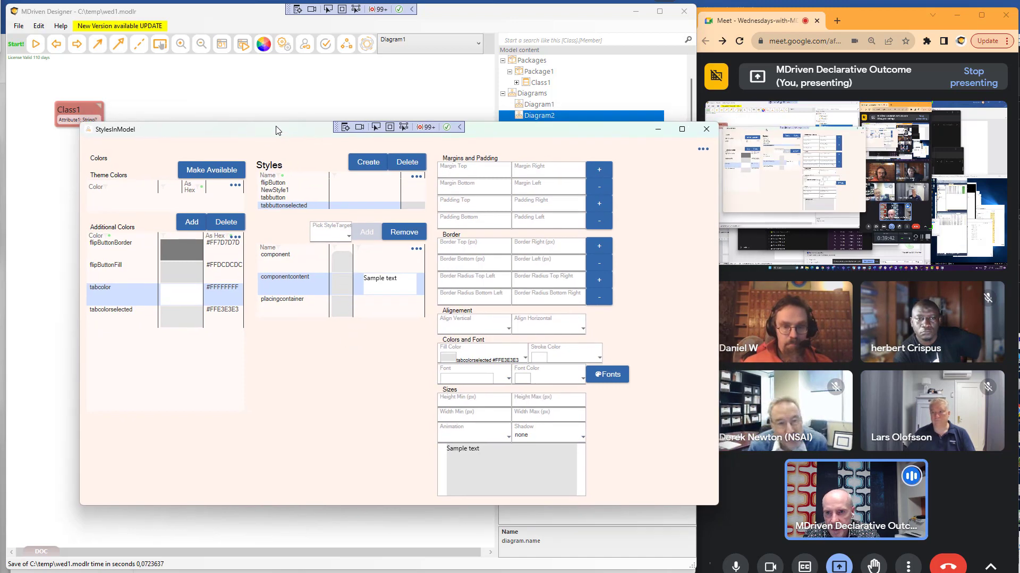
Switch to the running web app and view the carousel on Tab Two
key("alt+Tab")
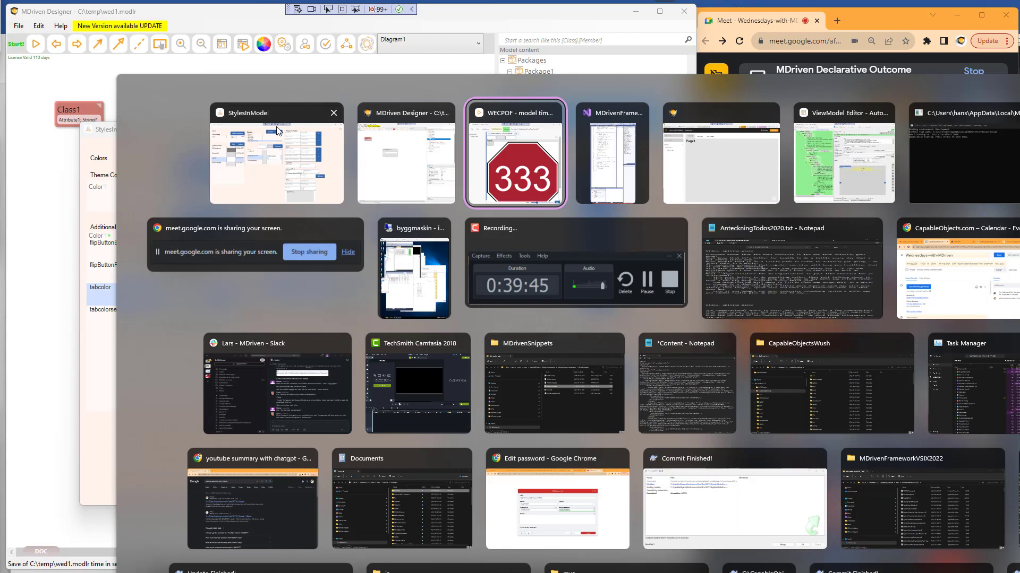
key("alt+Tab")
left_click(238, 187)
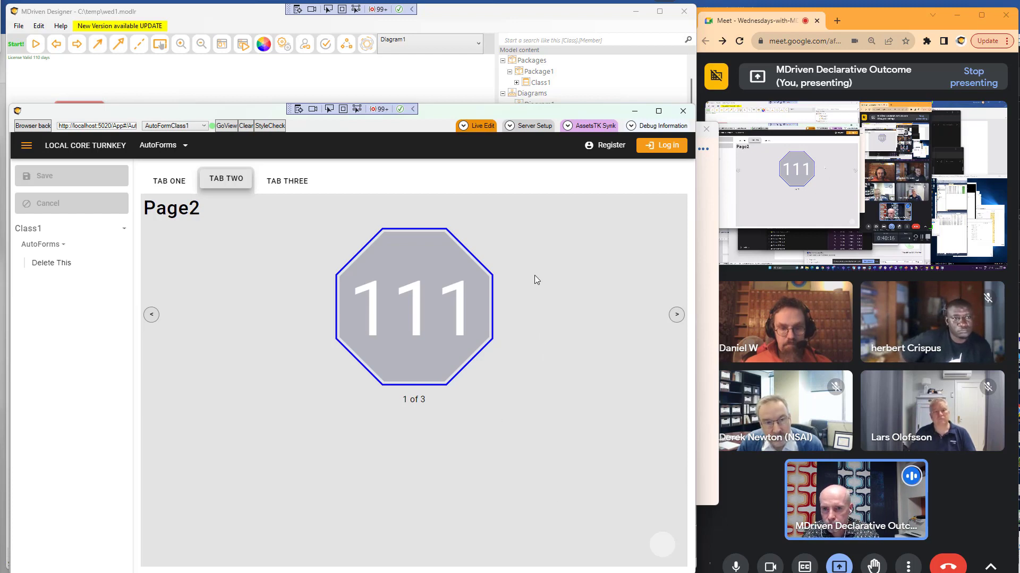
Switch to the WECPOF prototype window, enlarge it and set its zoom to 90% to compare the carousel rendering
key("alt+Tab")
key("alt+shift+Tab")
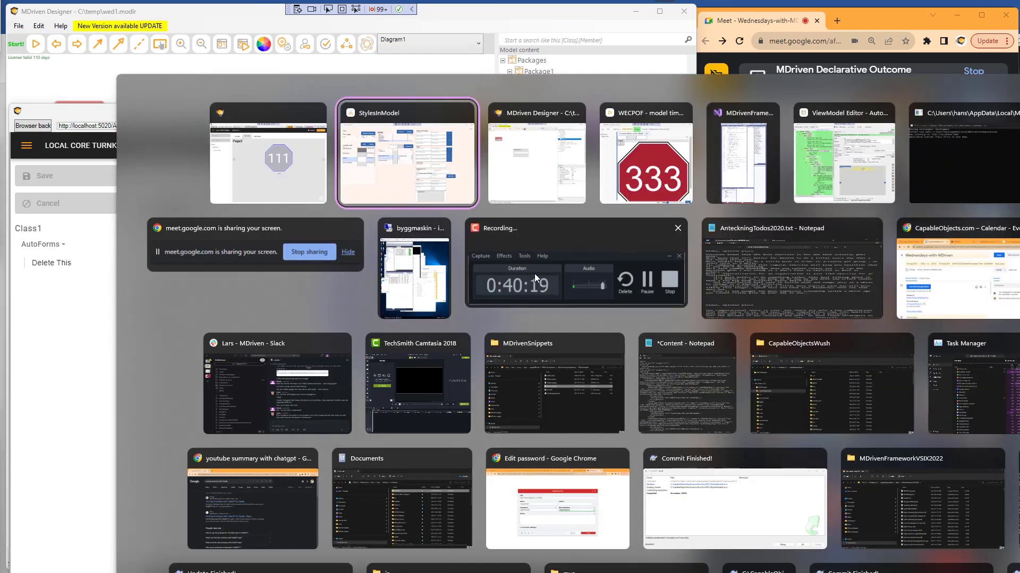
key("alt+Tab")
key("alt+Tab")
key("alt+Tab")
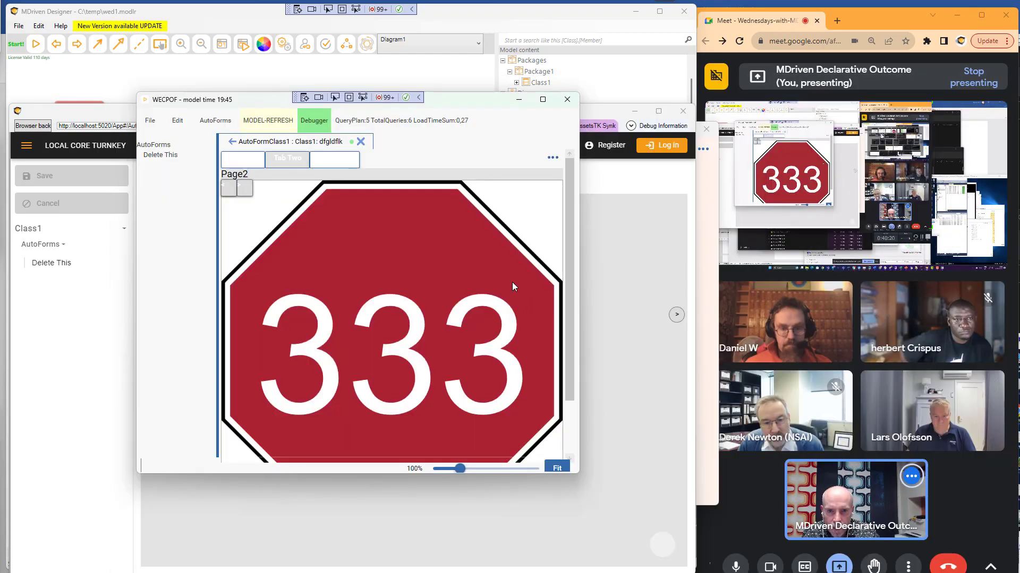
left_click_drag(462, 101, 419, 133)
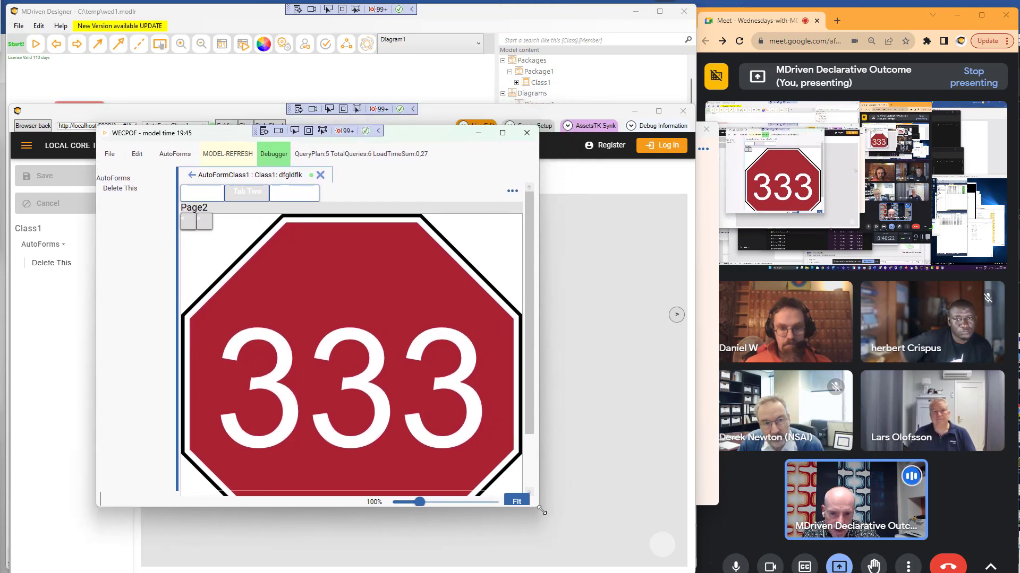
left_click_drag(537, 509, 589, 555)
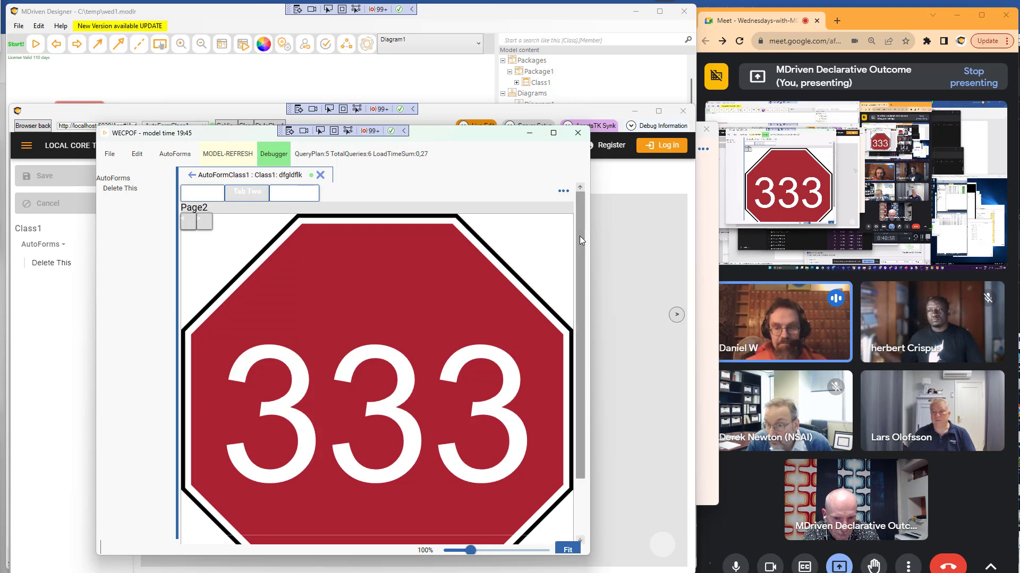
scroll(579, 236, "down", 1)
scroll(576, 239, "up", 1)
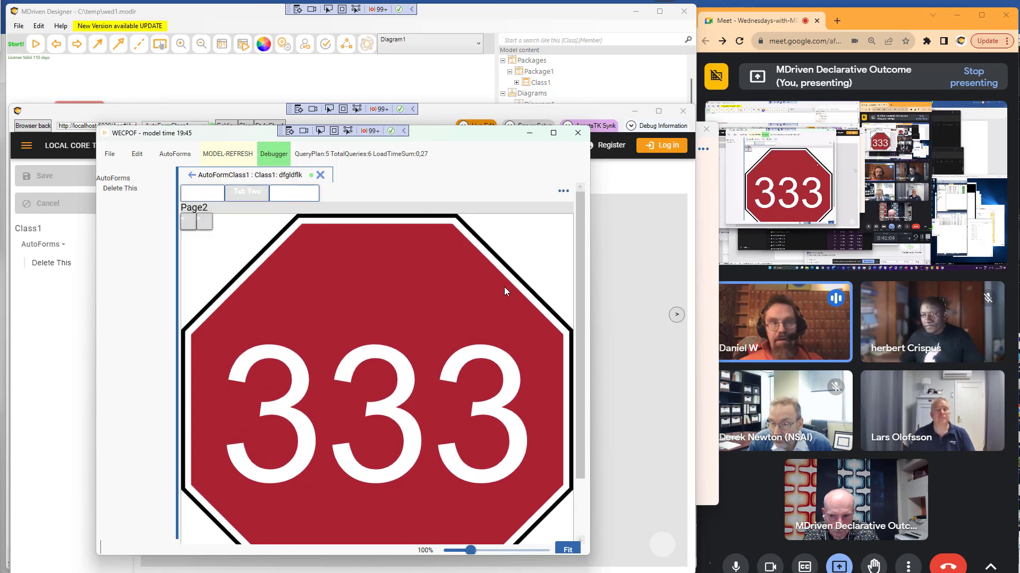
scroll(504, 287, "down", 1)
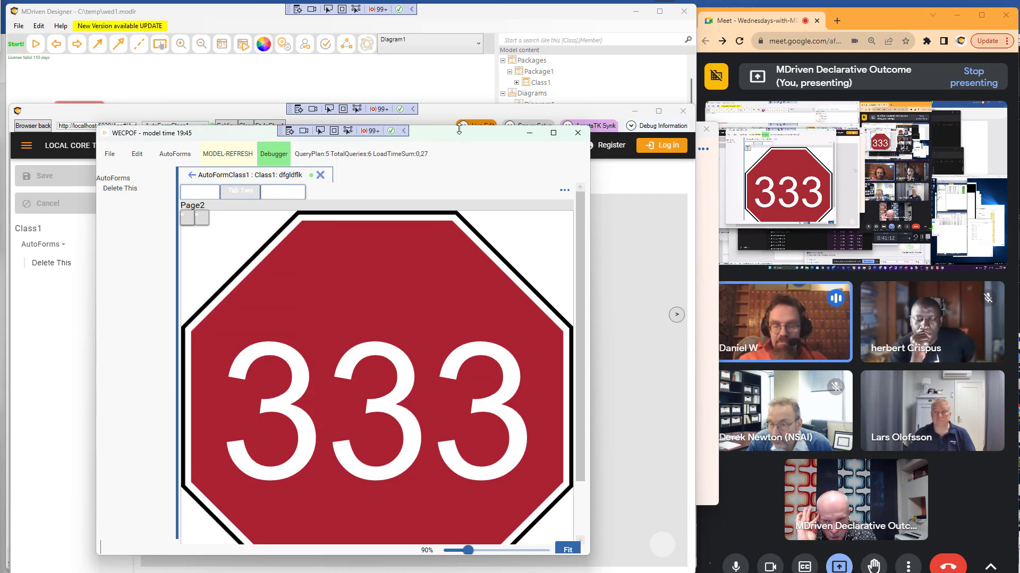
Reposition the WECPOF prototype window over the web app and close it
left_click_drag(459, 129, 458, 142)
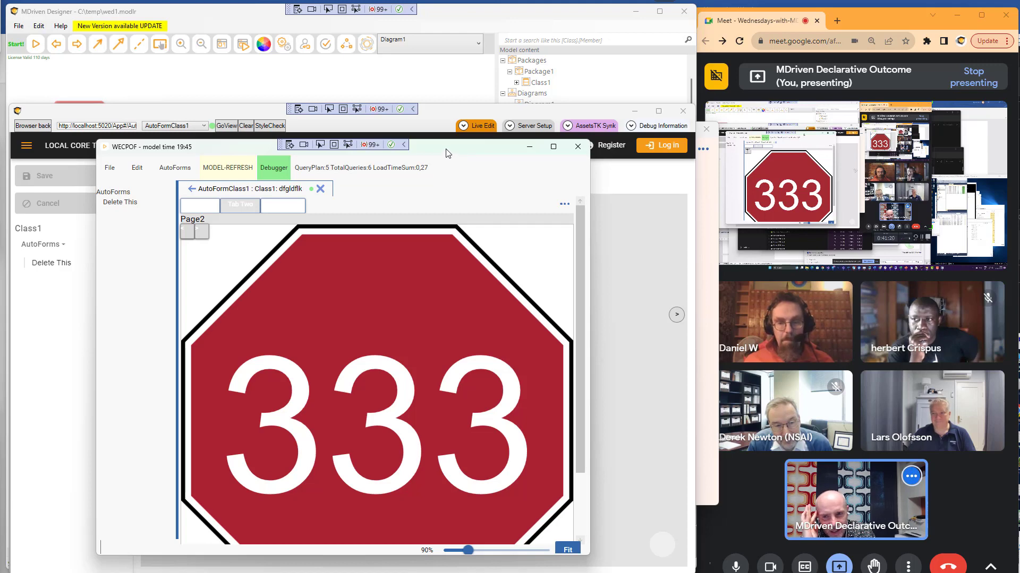
left_click_drag(446, 154, 457, 136)
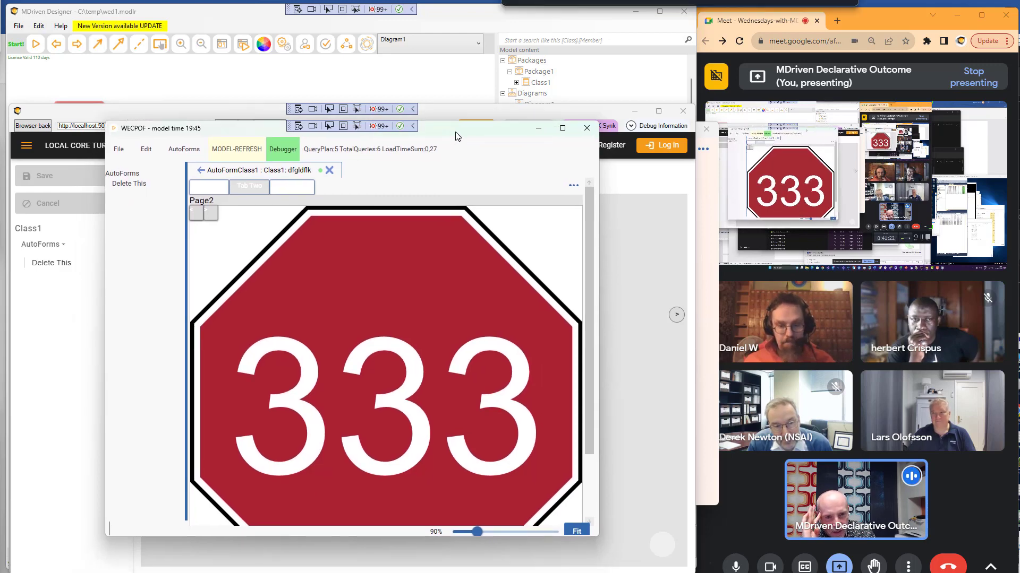
left_click_drag(455, 133, 455, 132)
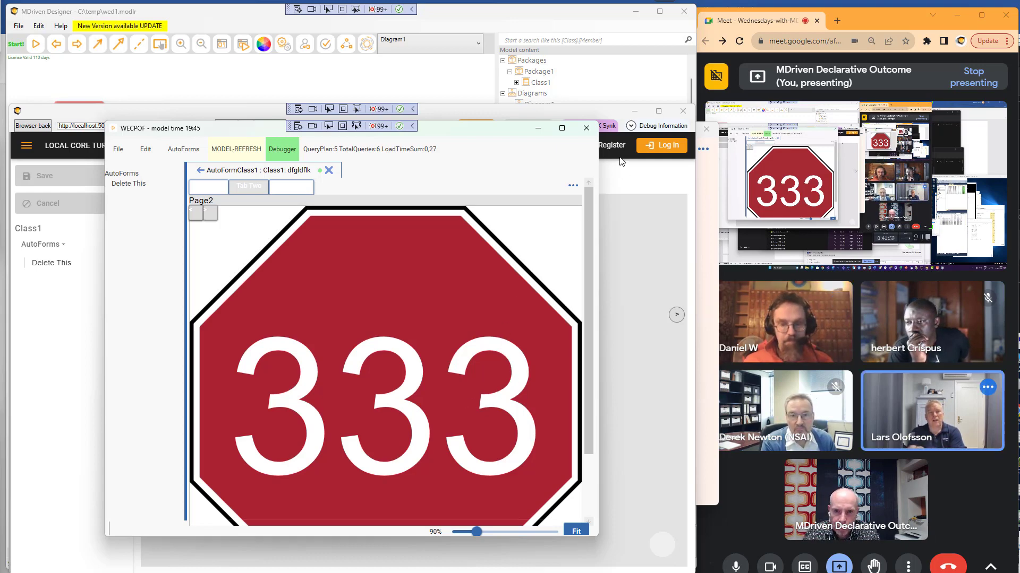
left_click(586, 128)
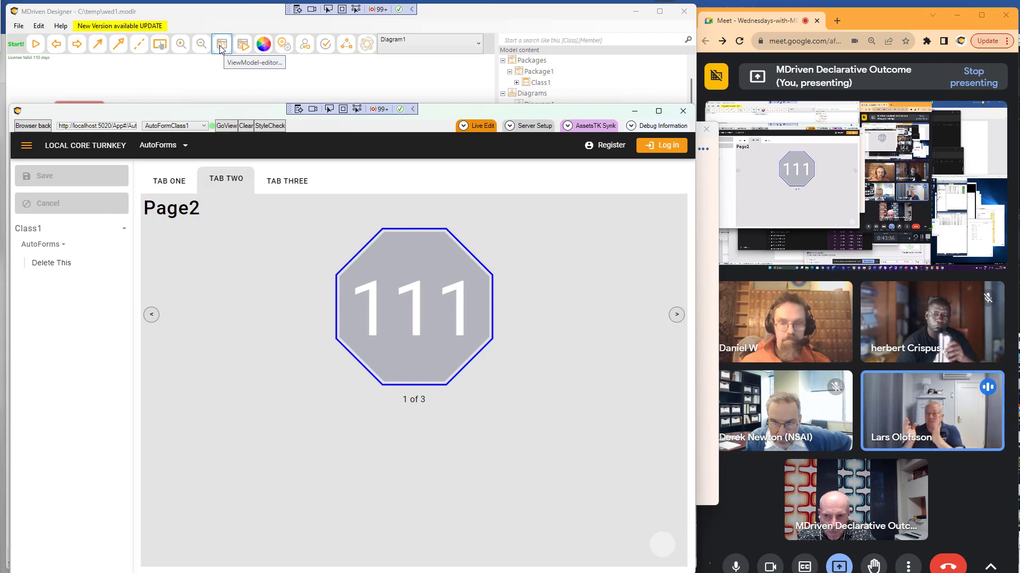
Open the ViewModel editor and add a new ViewModel with Class1 as its class, requiring a root object
left_click(222, 47)
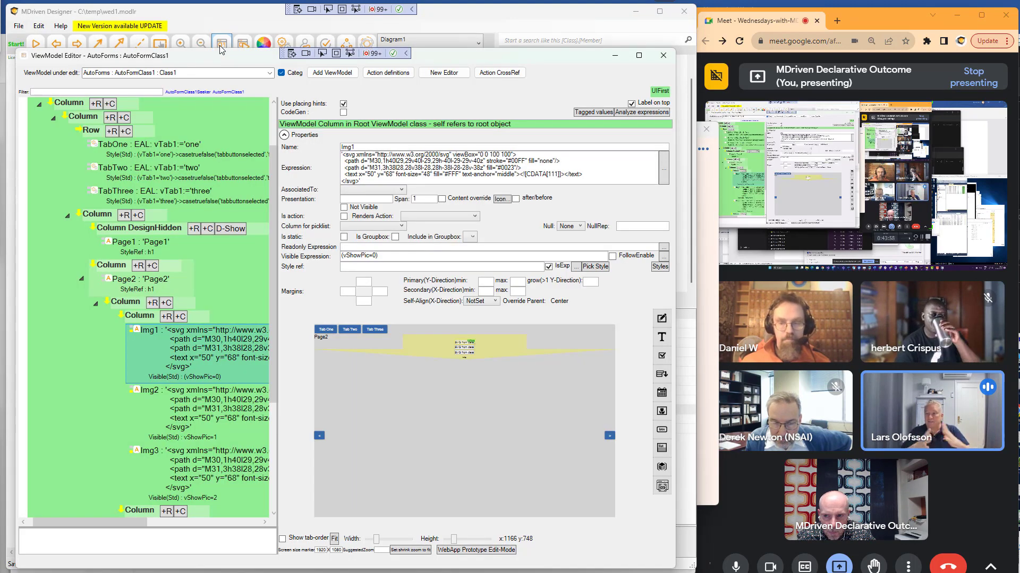
left_click(339, 75)
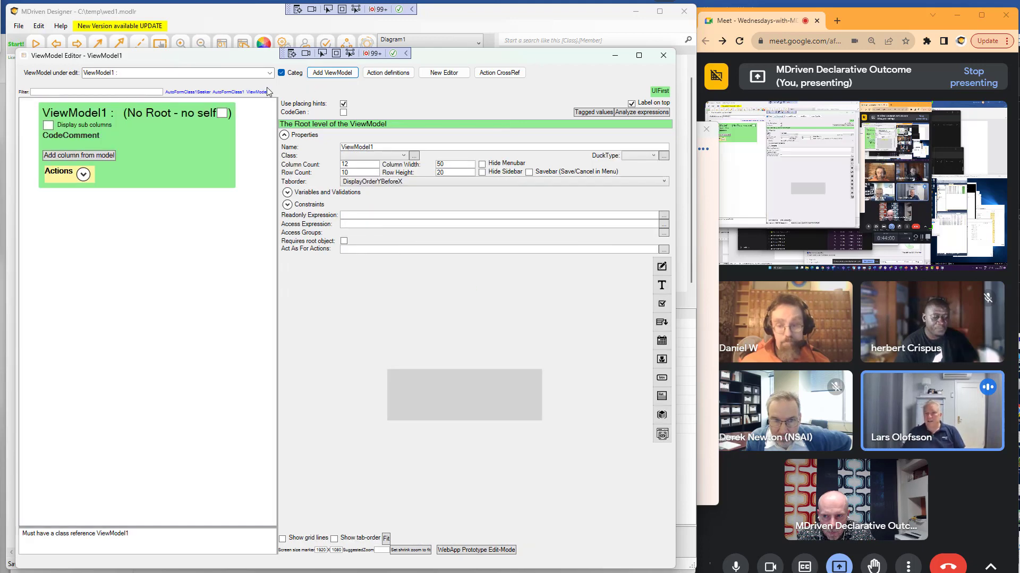
left_click(391, 158)
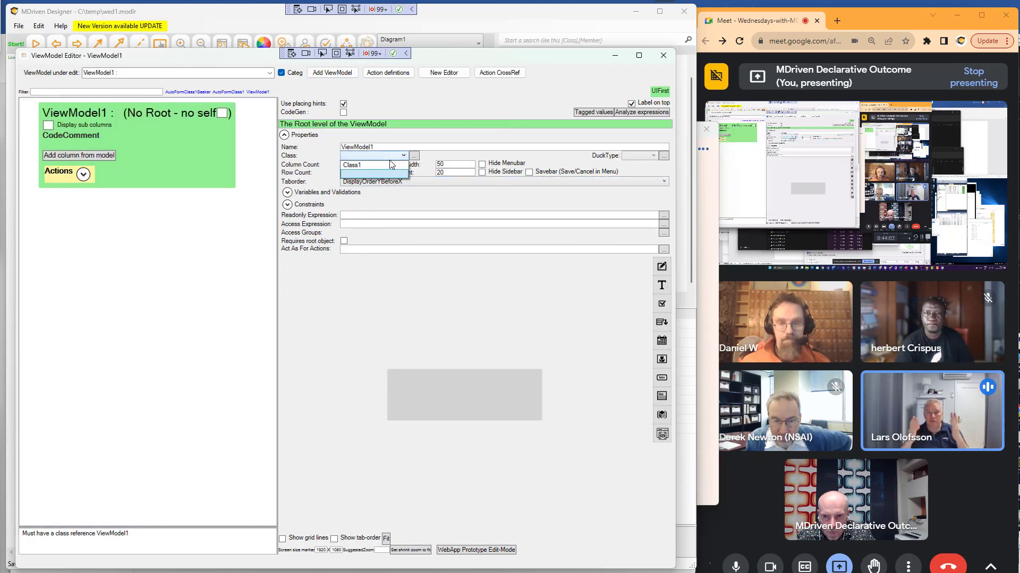
left_click(378, 165)
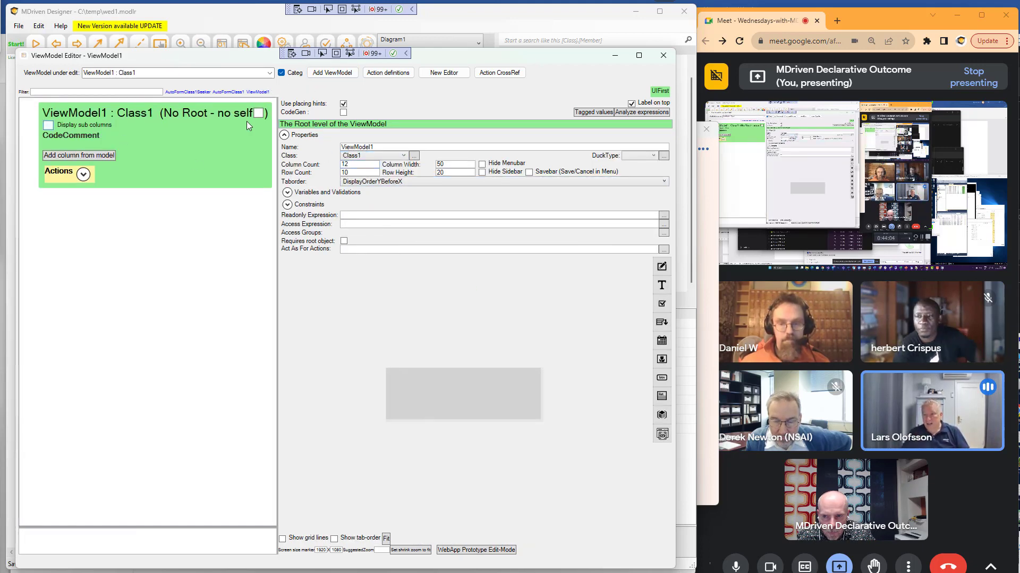
left_click(258, 113)
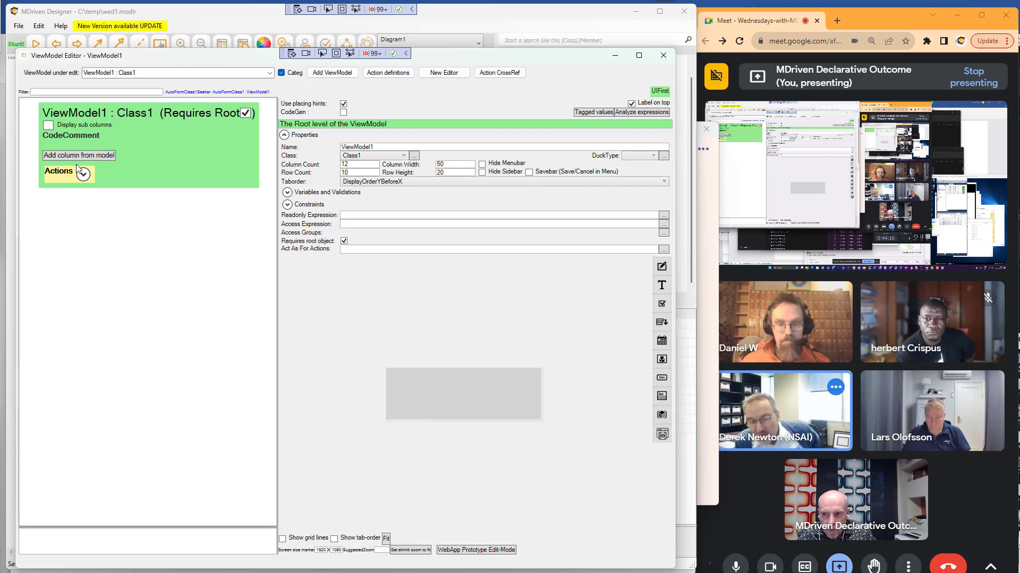
Add a placing container to ViewModel1 and a label column inside it, and select that label column
right_click(70, 115)
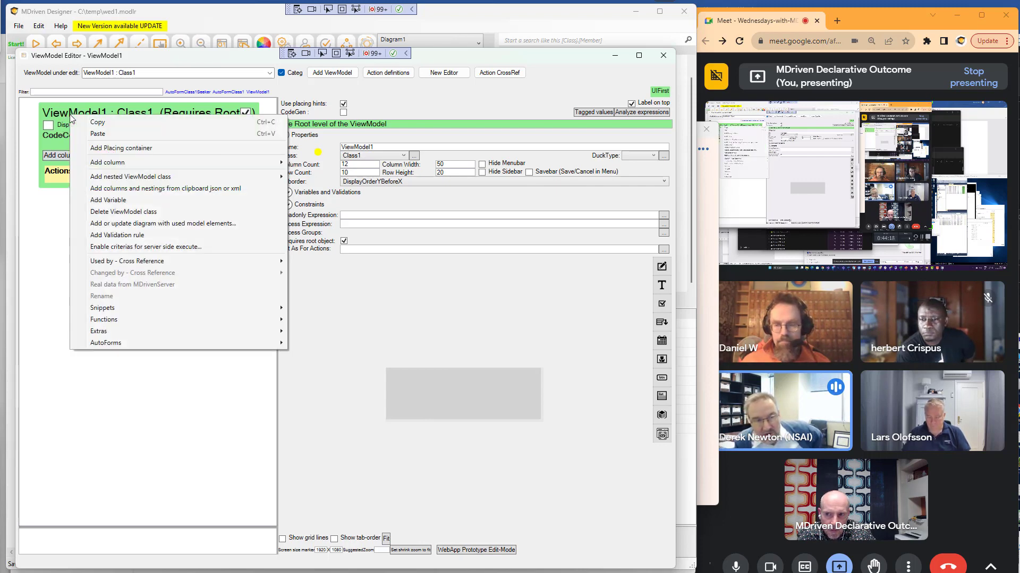
left_click(113, 148)
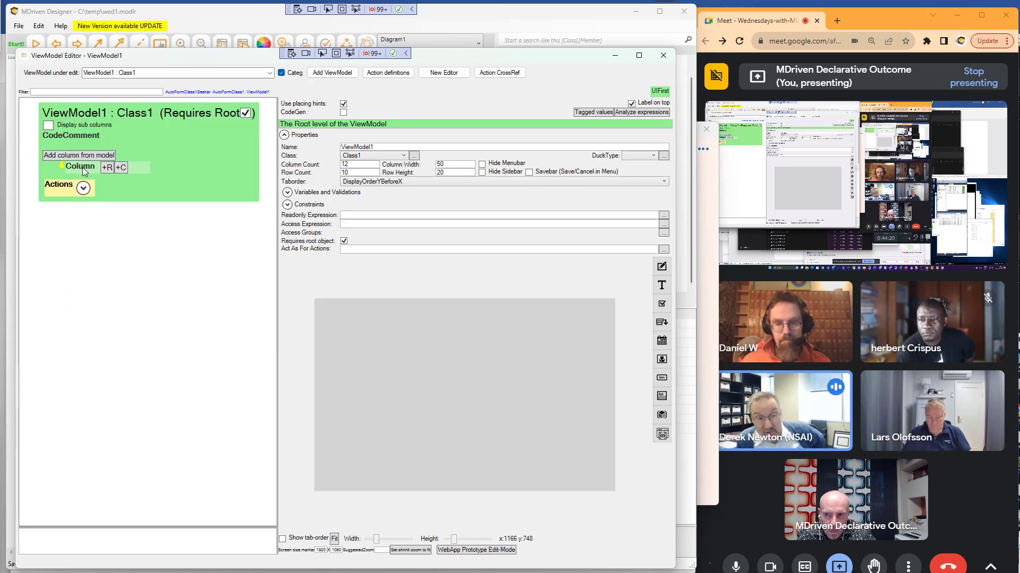
right_click(83, 168)
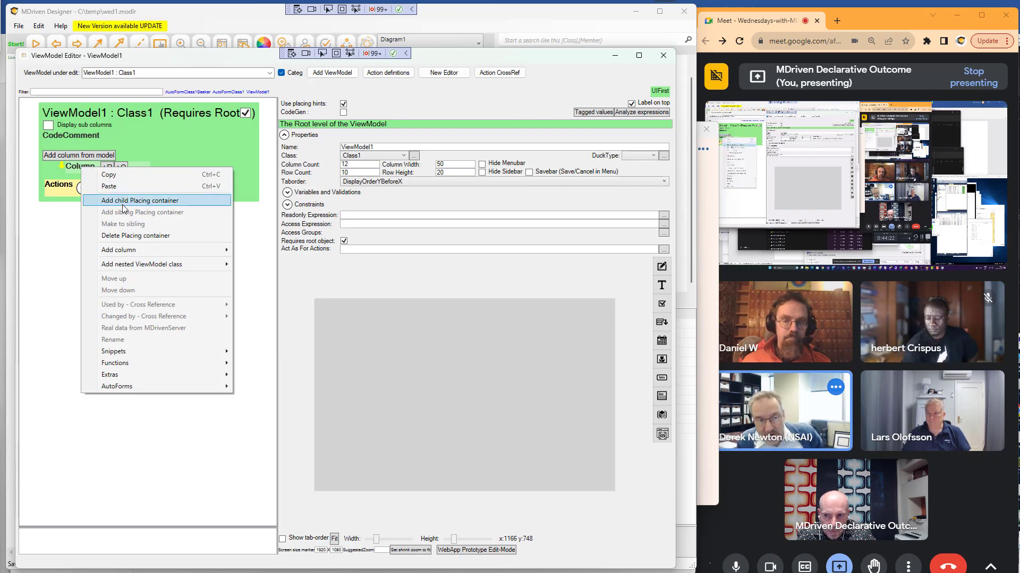
mouse_move(145, 253)
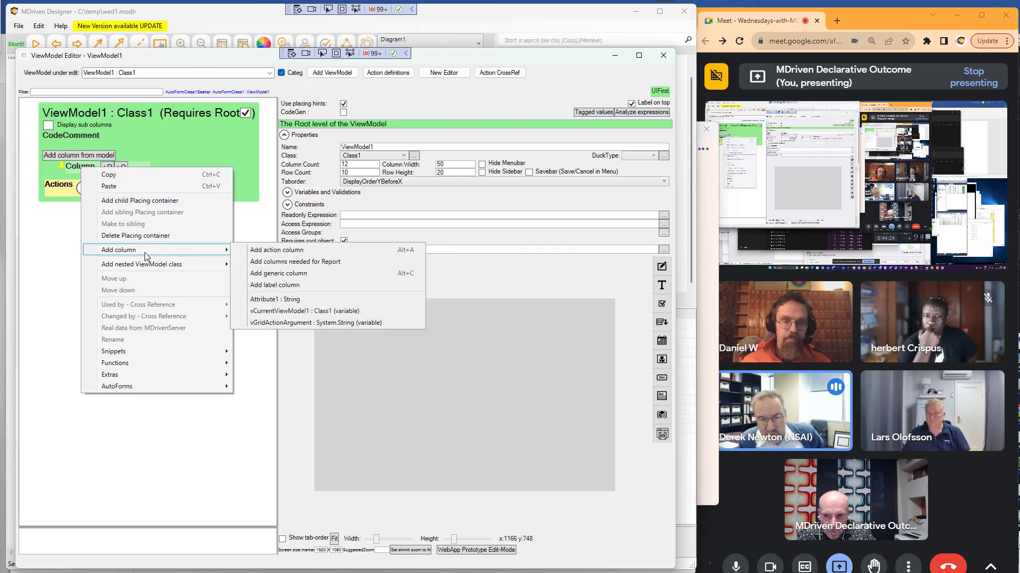
left_click(267, 287)
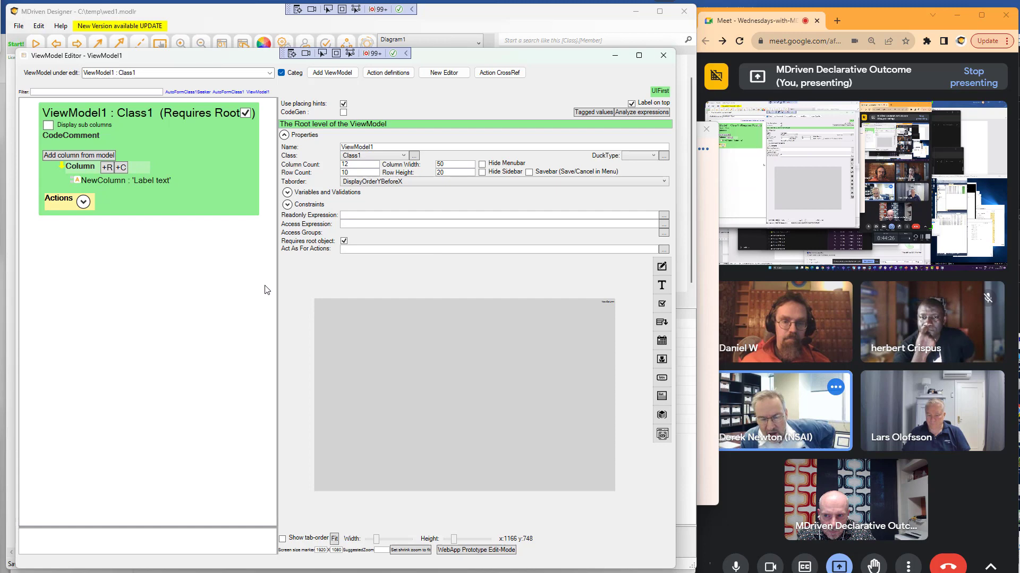
left_click(148, 184)
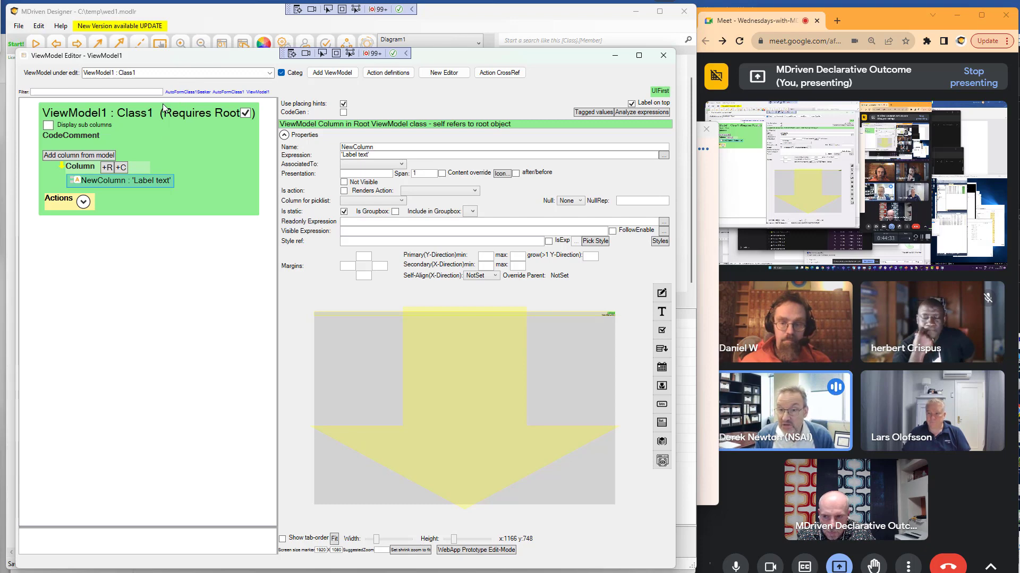
left_click(364, 242)
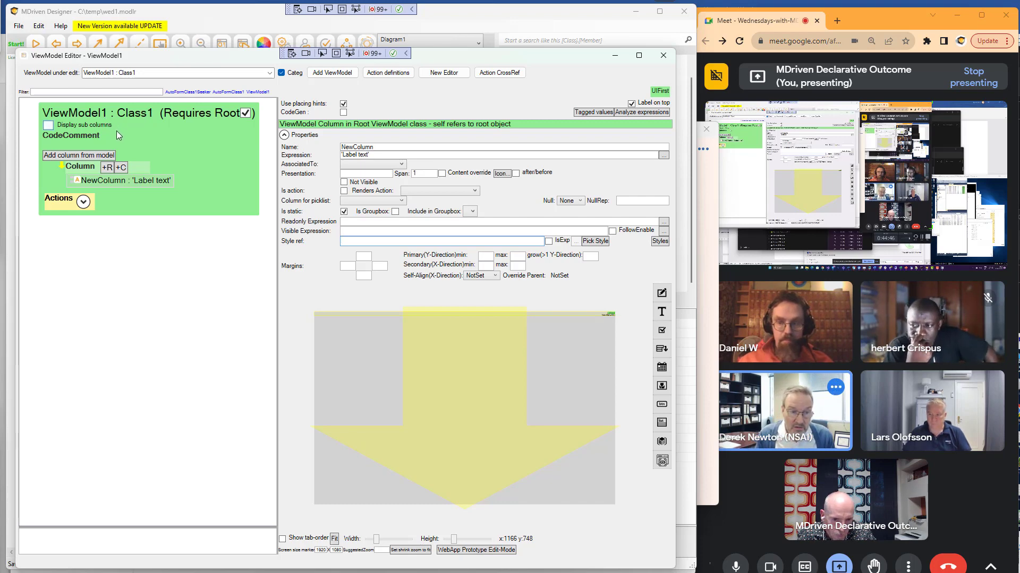
Open the AutoFormClass1 ViewModel and add a generic column below the Page1 label
left_click(247, 73)
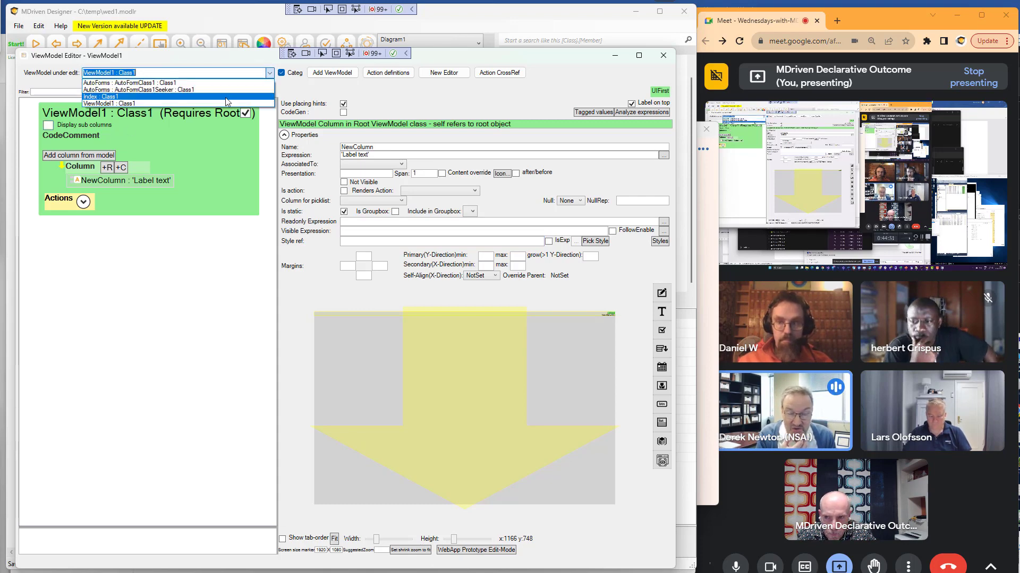
left_click(237, 83)
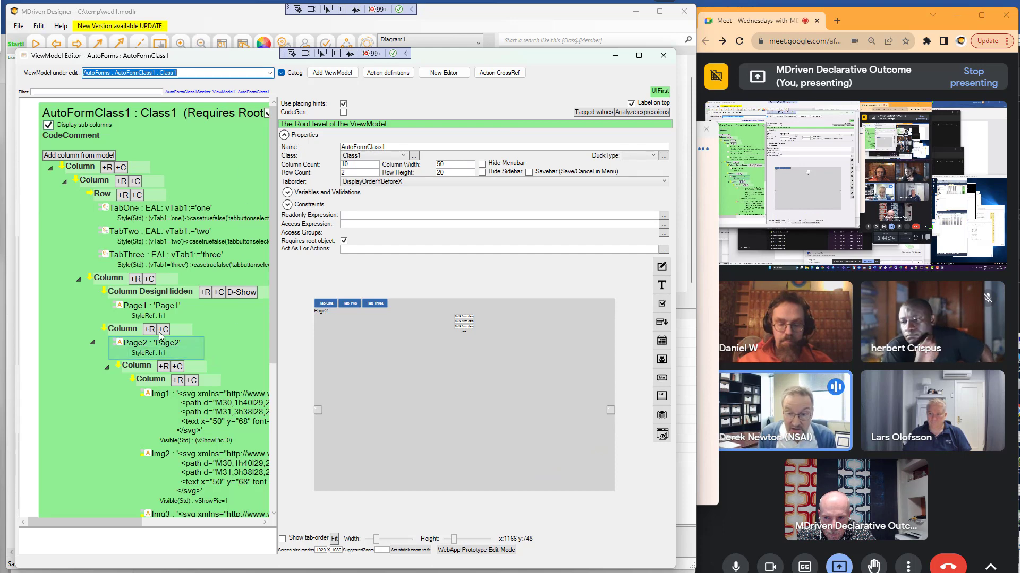
left_click(142, 311)
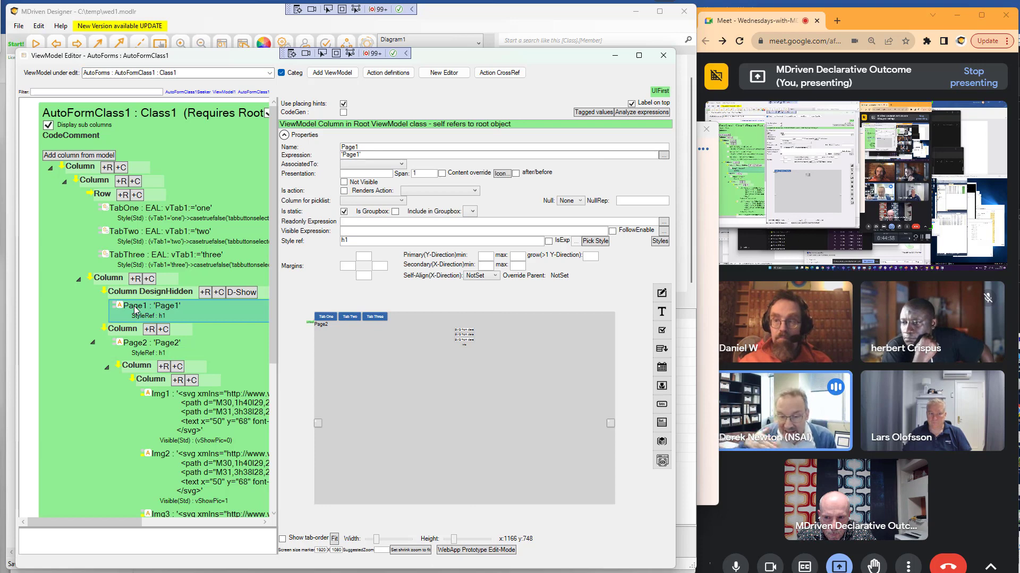
right_click(136, 310)
mouse_move(180, 341)
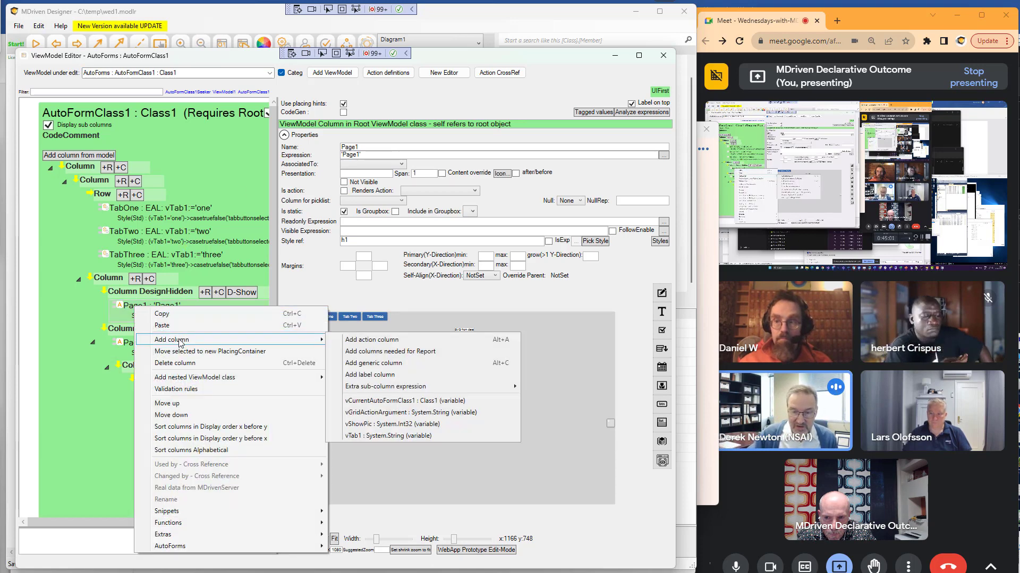
left_click(372, 364)
Set the new column's expression to self, mount ViewModel1 in it, and select the Page1 placing container to show it in the design
left_click(148, 331)
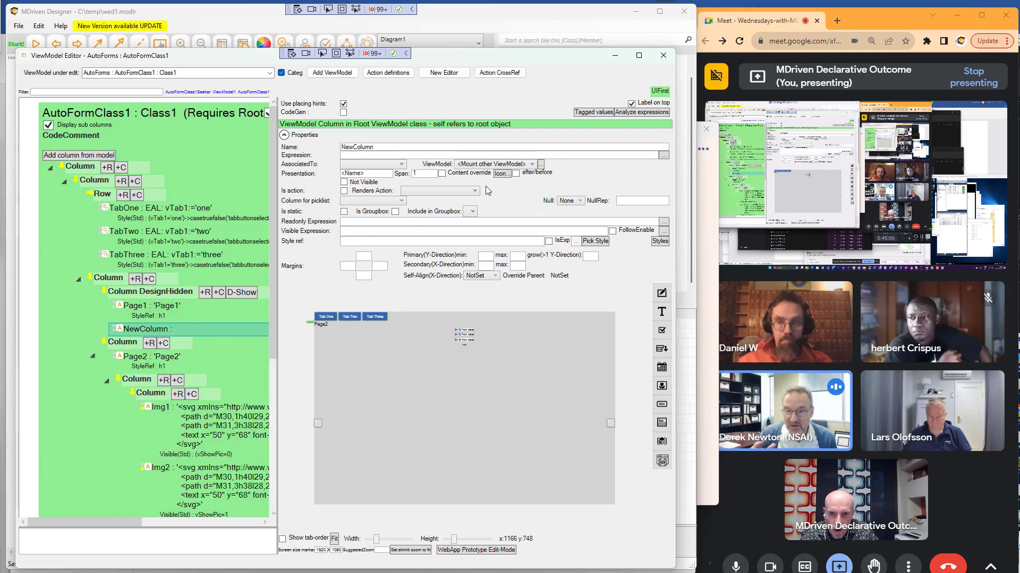
left_click(396, 155)
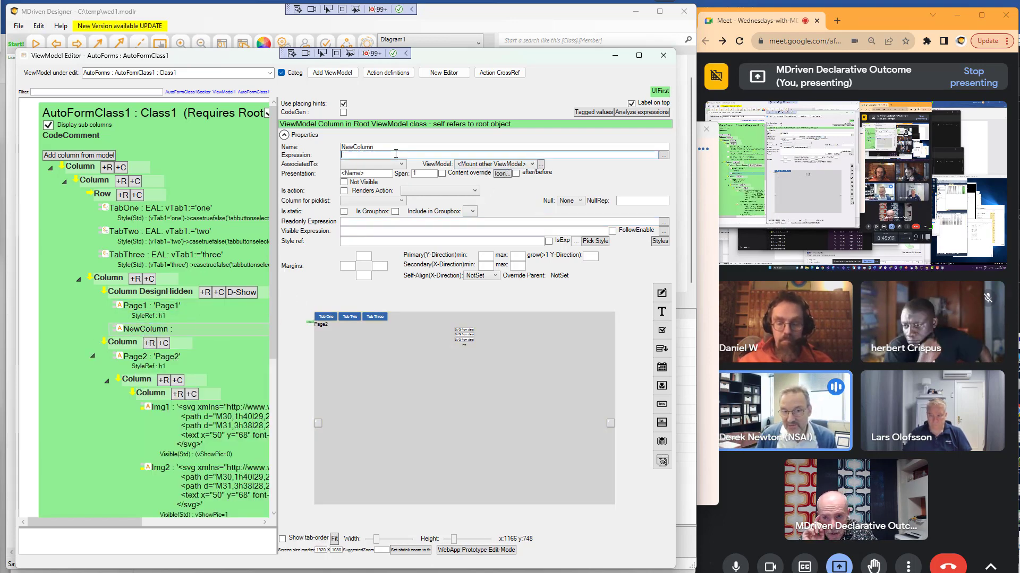
type("se")
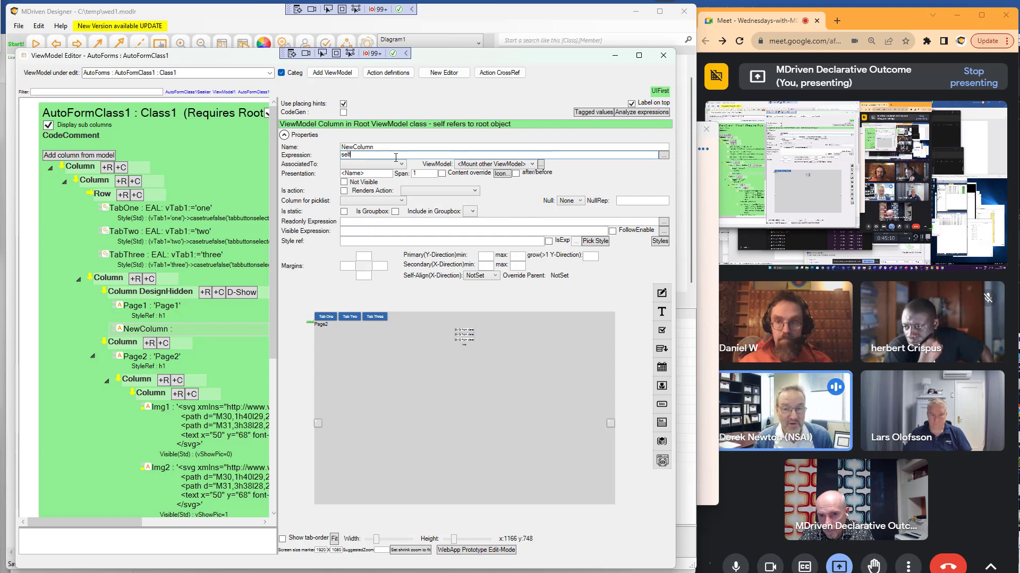
type("lf")
left_click(502, 164)
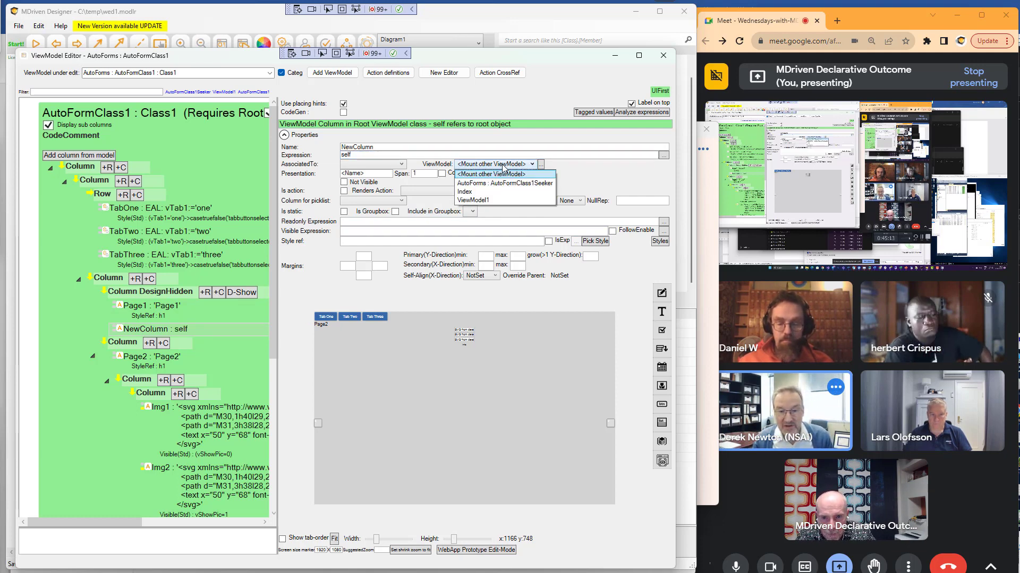
left_click(488, 200)
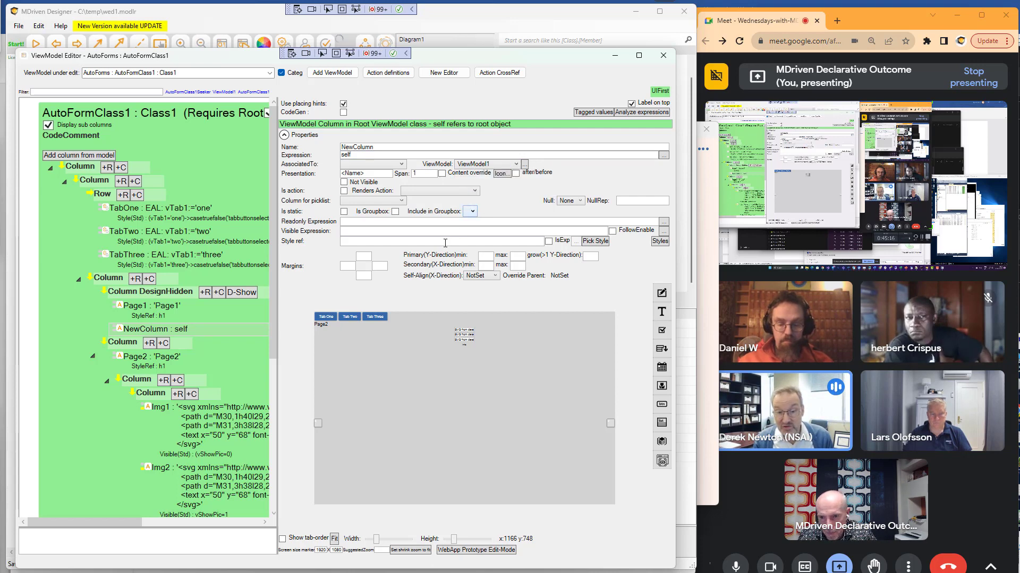
left_click(246, 293)
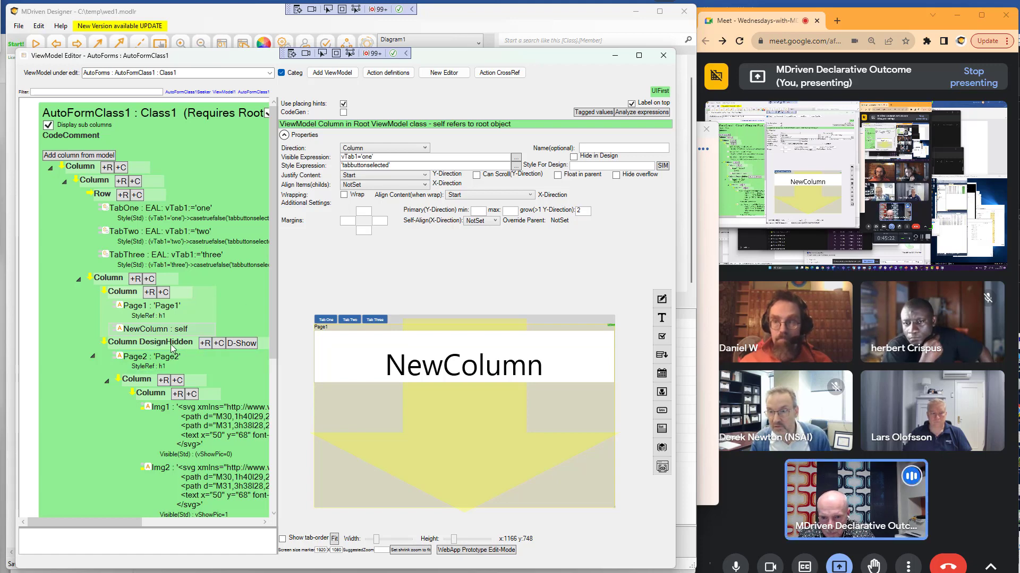
Switch to the running web app to check the mounted ViewModel's label on Tab One, and return to the ViewModel editor
key("super+Tab")
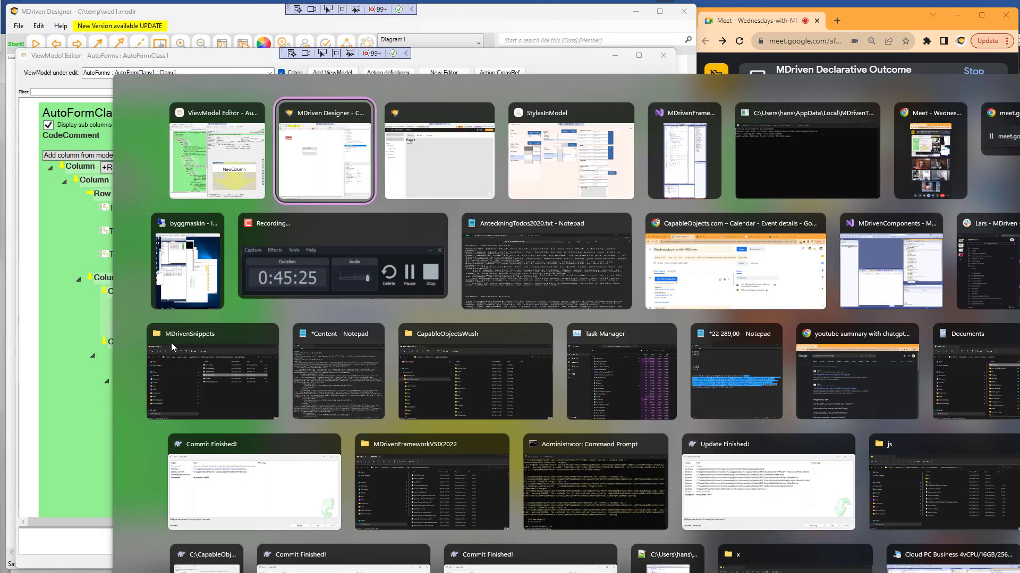
key("Right")
key("Return")
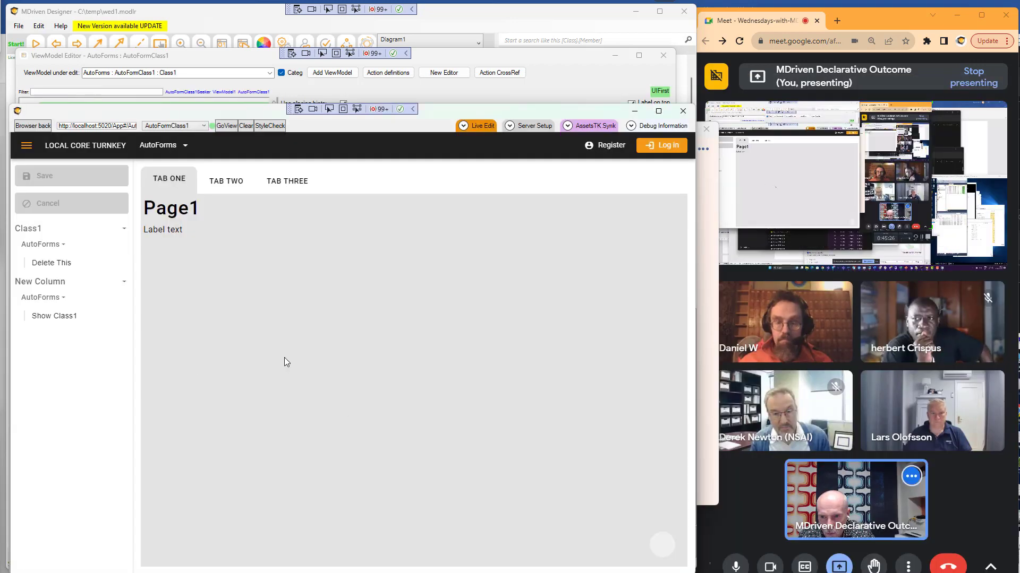
left_click_drag(163, 229, 183, 229)
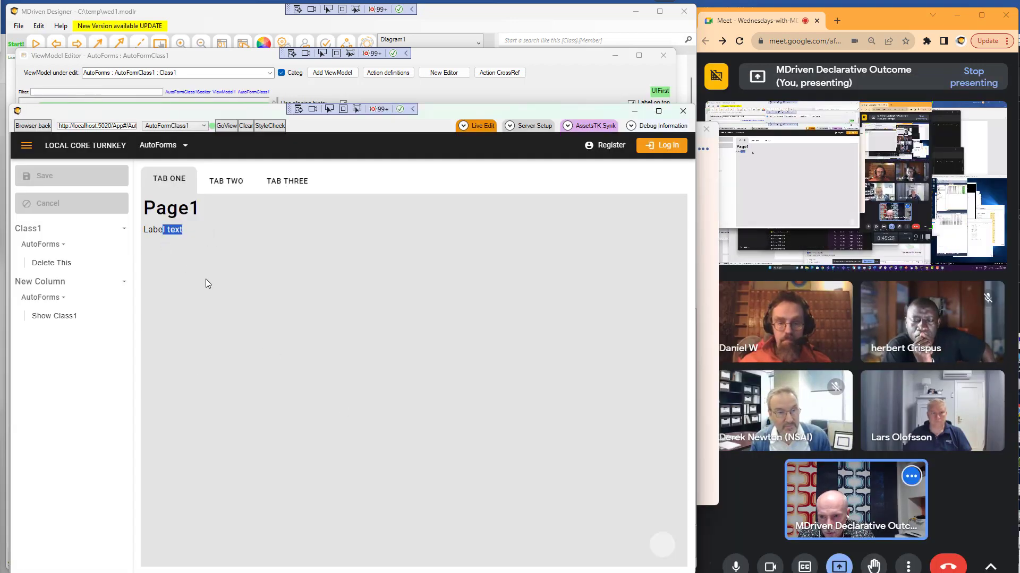
key("super+Tab")
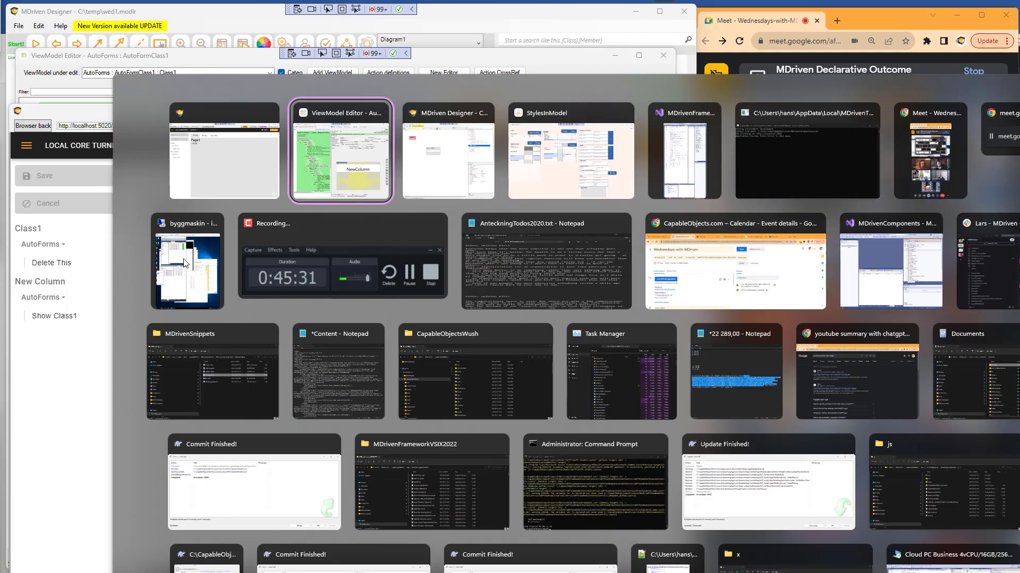
key("Right")
key("Return")
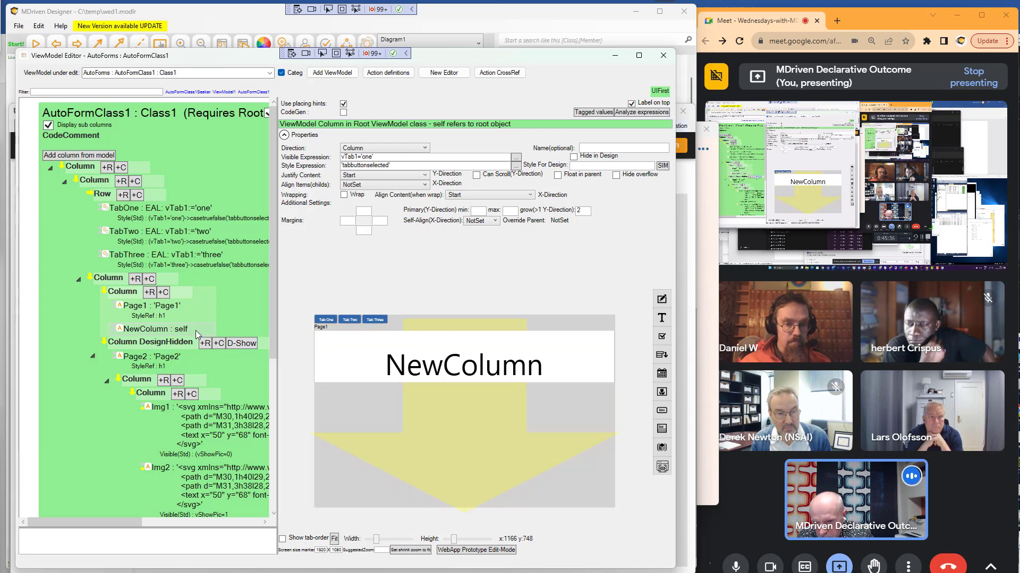
Open ViewModel1 for editing and add a generic column below its label column
left_click(271, 73)
left_click(145, 108)
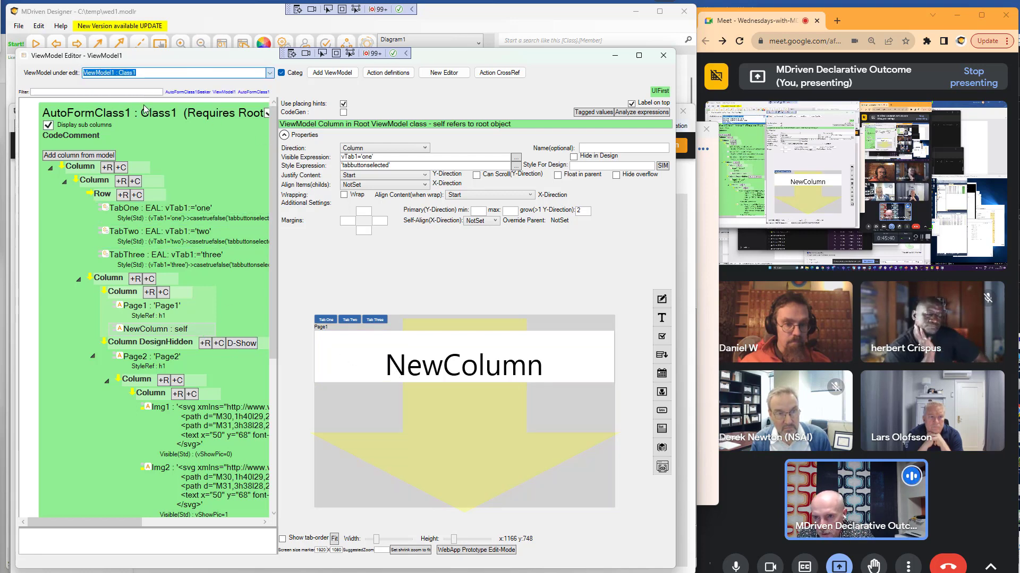
left_click(126, 183)
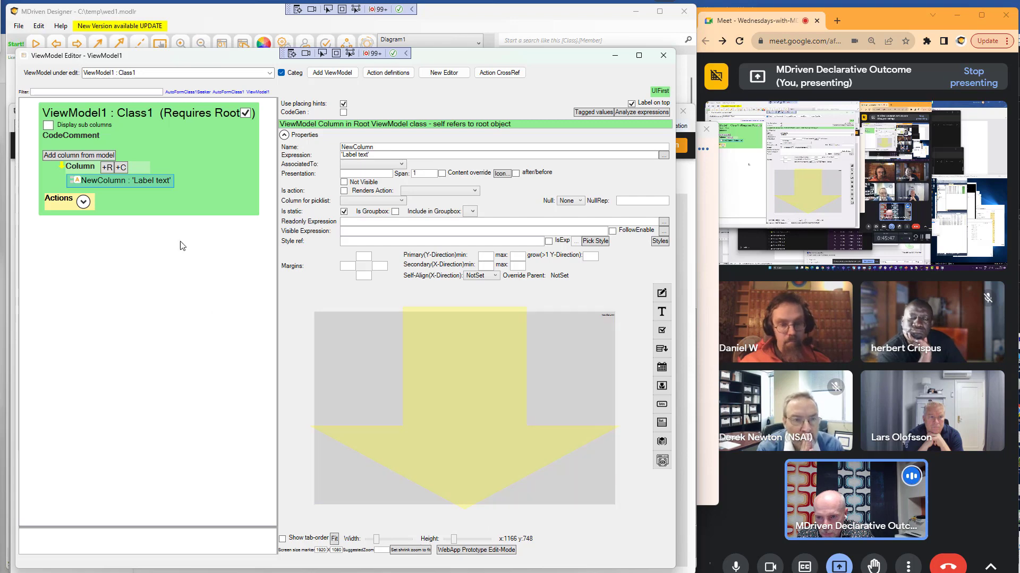
right_click(116, 183)
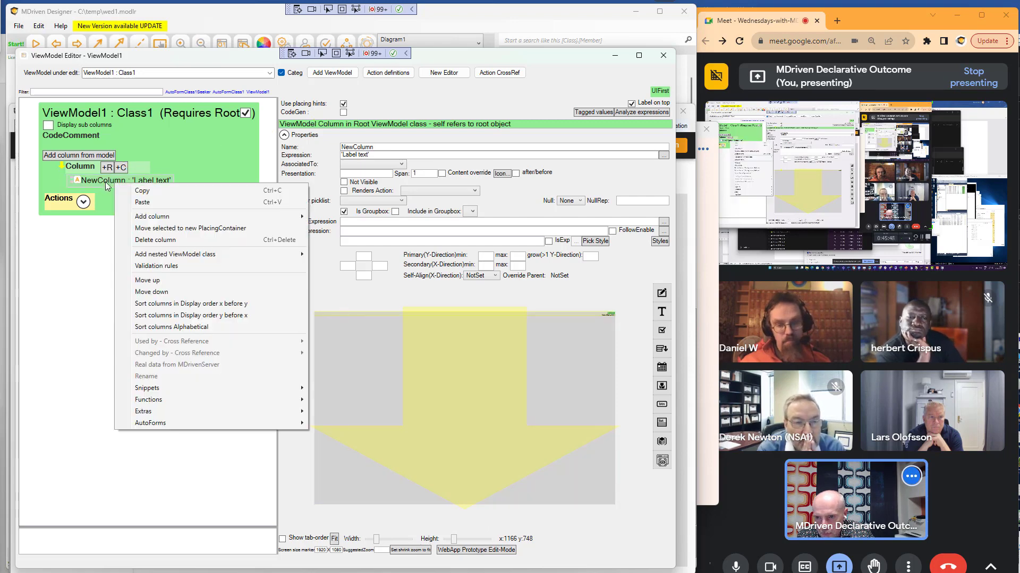
mouse_move(155, 217)
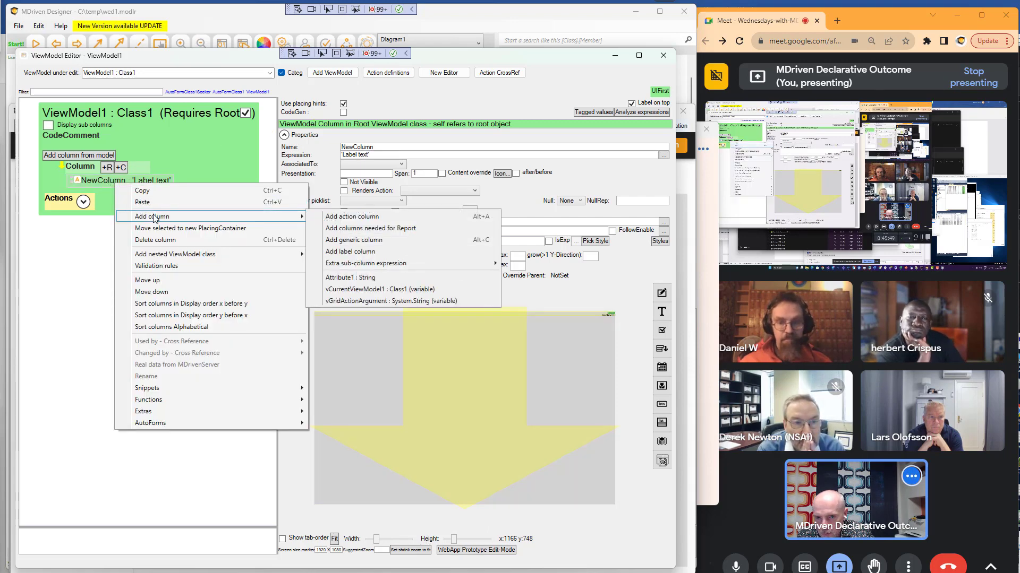
left_click(342, 240)
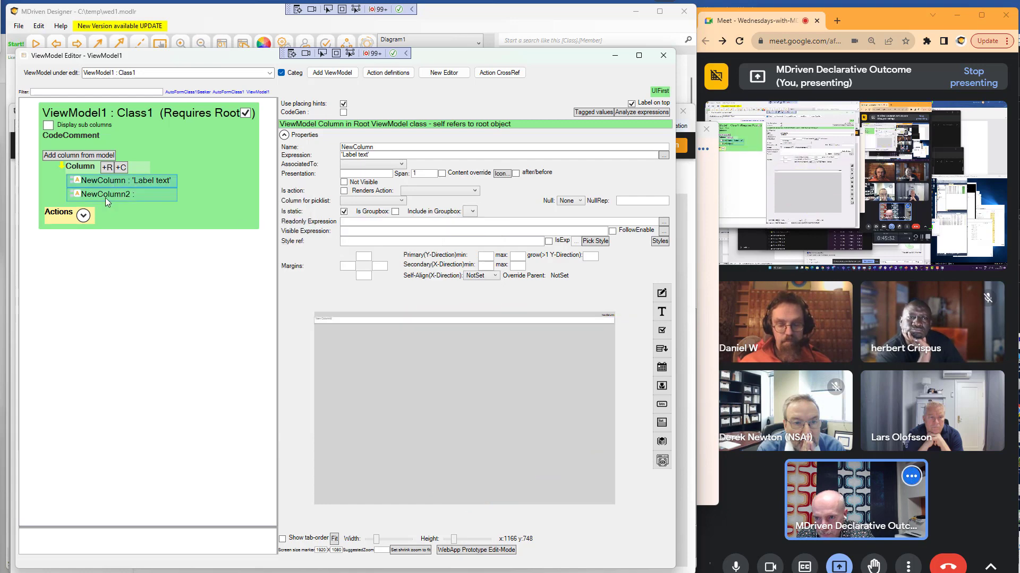
Set the new column's expression to self.SomeAttribute, adding SomeAttribute to Class1 as a persistent, nullable String attribute
double_click(460, 156)
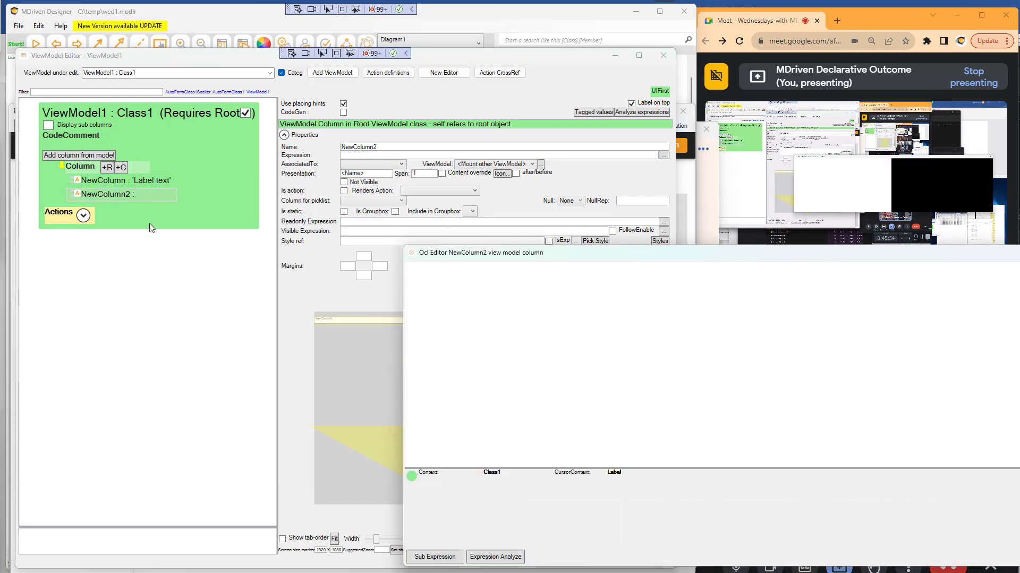
type("sel")
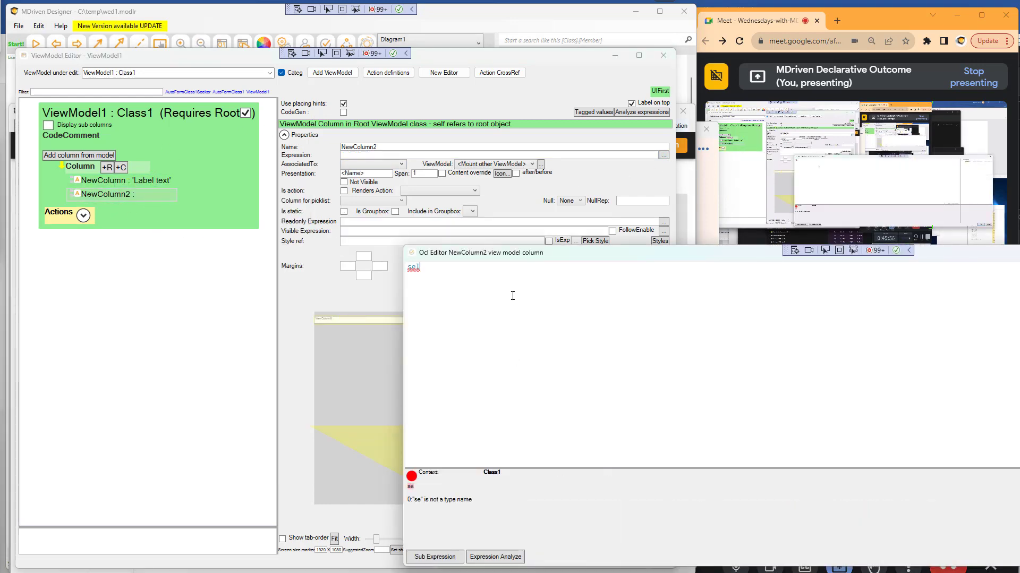
type("f.")
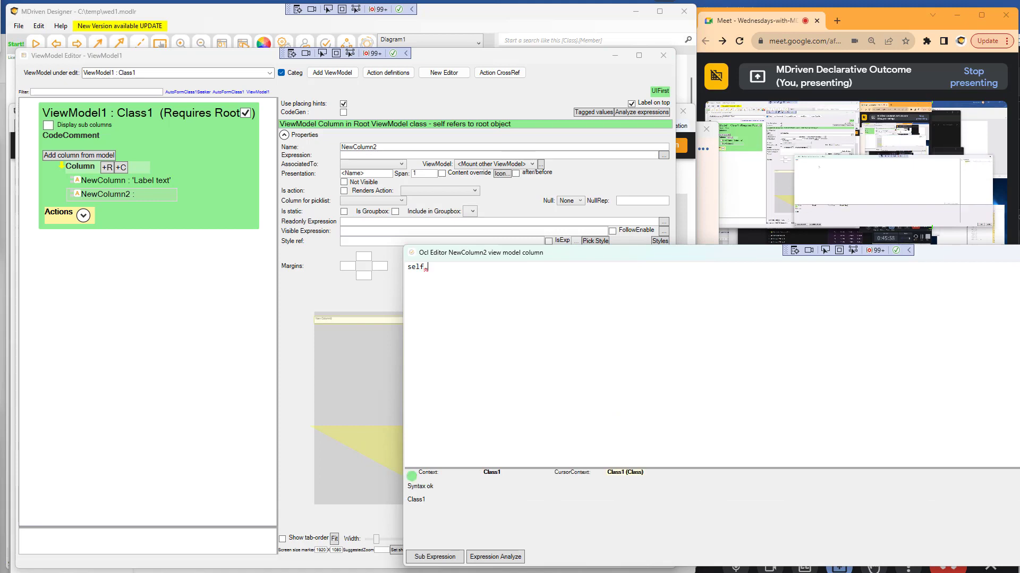
type("SomeAttr")
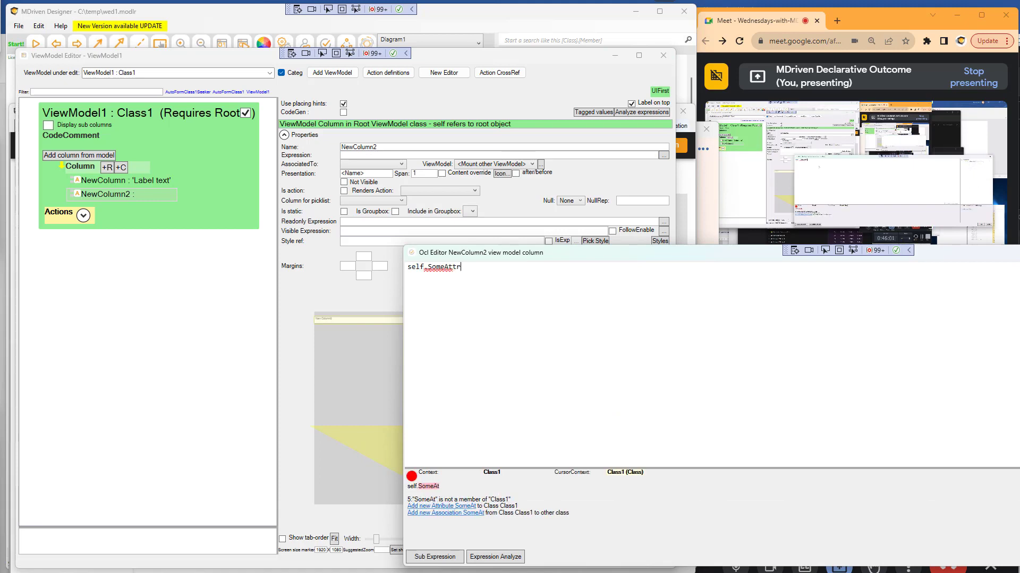
type("ibute")
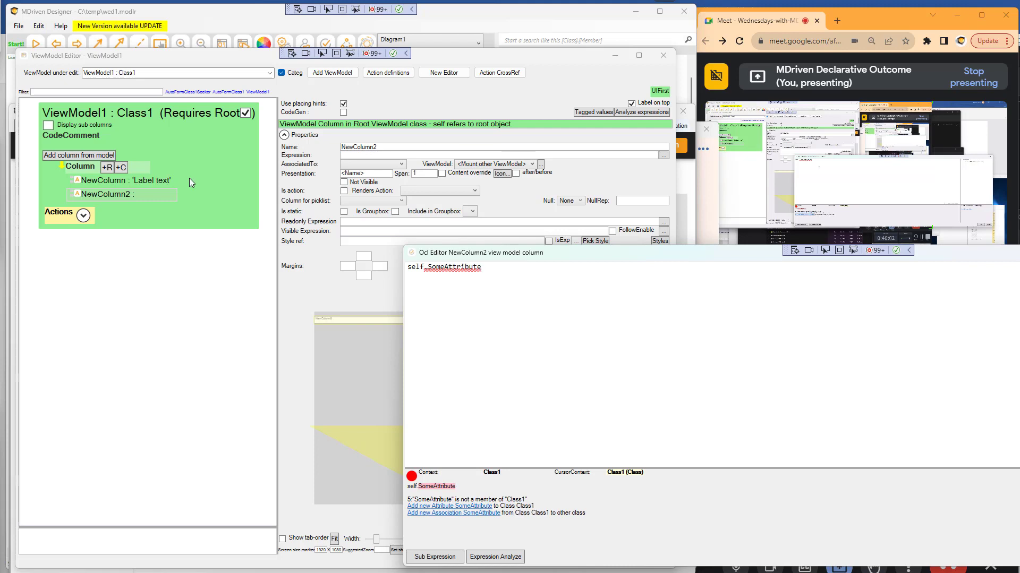
left_click(452, 506)
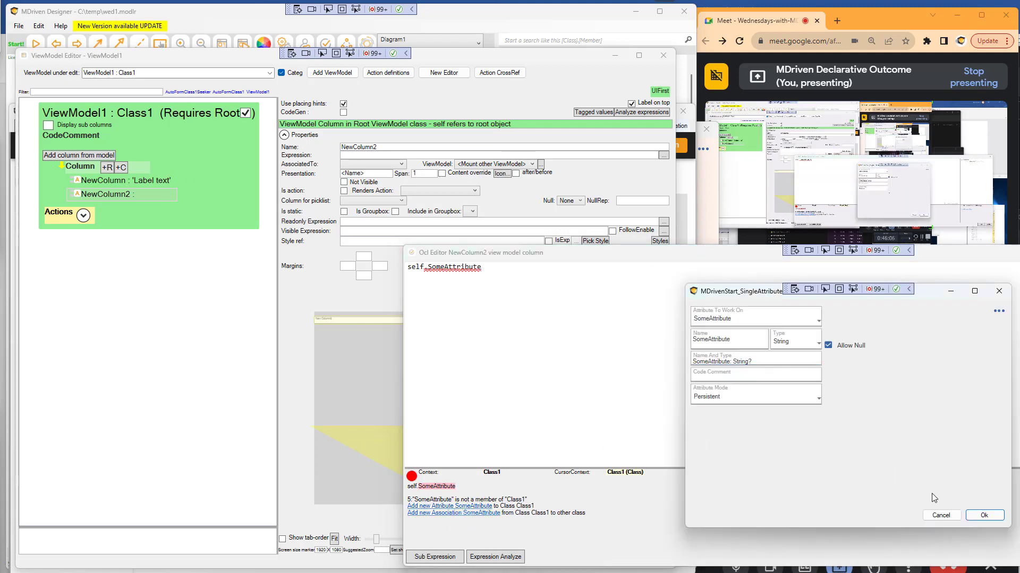
left_click(984, 515)
left_click(180, 296)
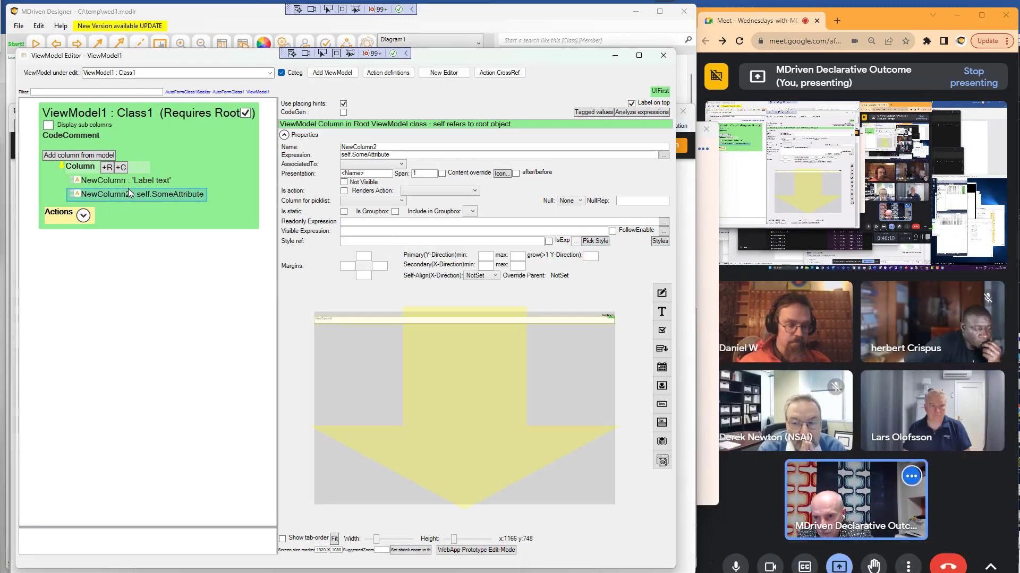
Switch to the running web app, enter asfsdsd in the New Column2 field on Tab One, and save
key("super+Tab")
key("Return")
left_click(196, 264)
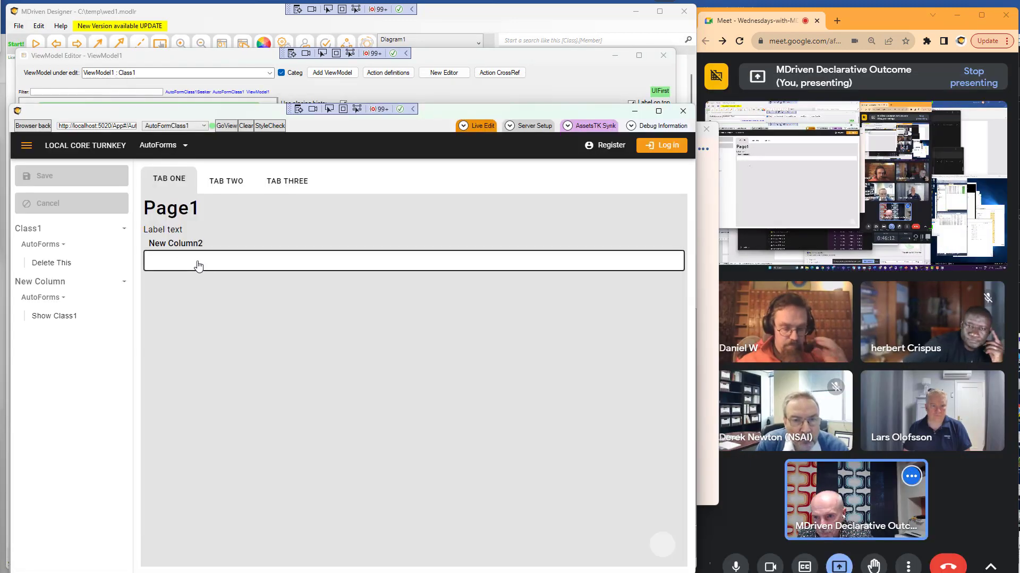
type("asfsdsd")
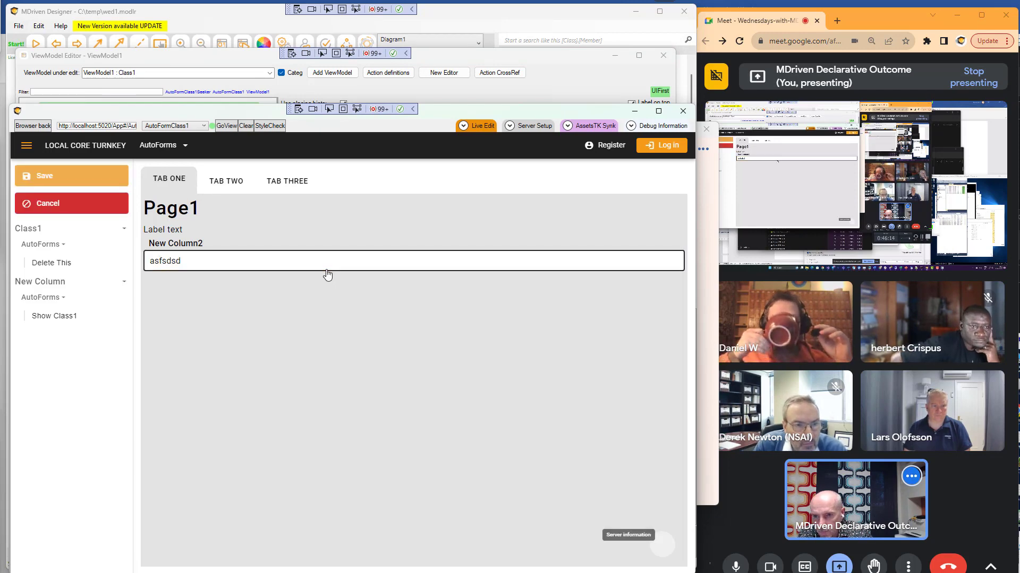
left_click(307, 291)
left_click(244, 263)
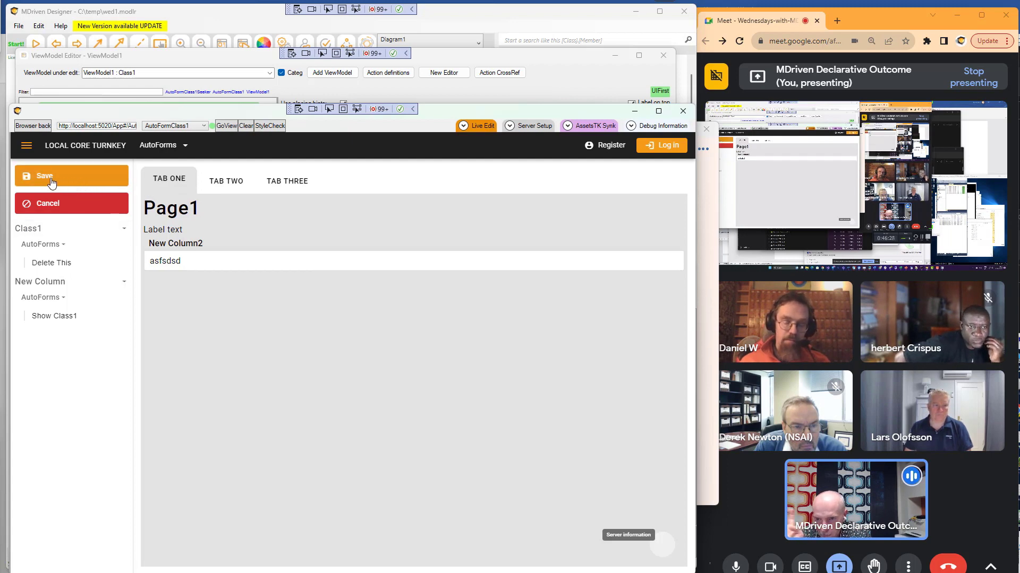
left_click(52, 182)
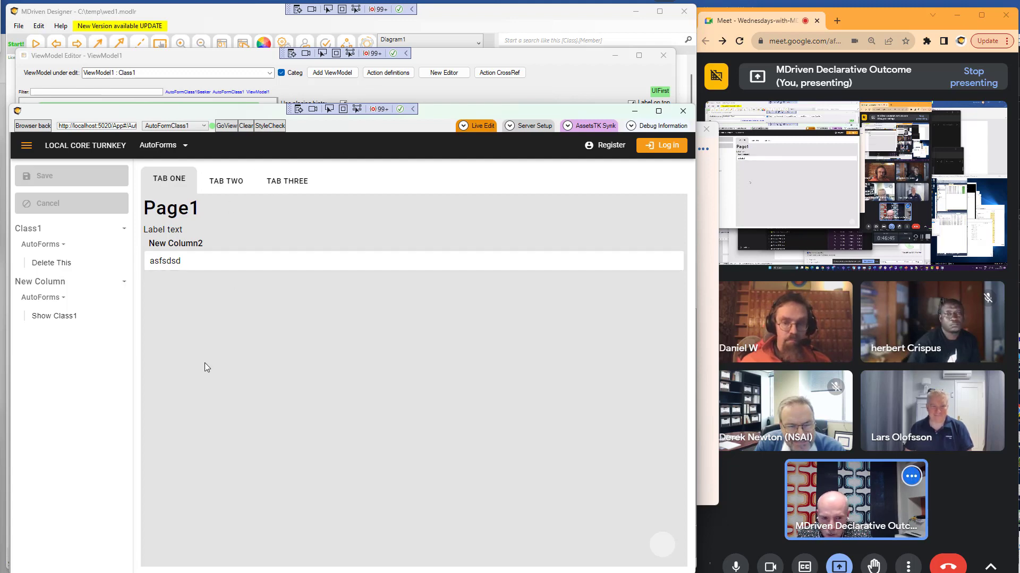
Return to the ViewModel editor and add an action column below the self.SomeAttribute column in ViewModel1
key("alt+Tab")
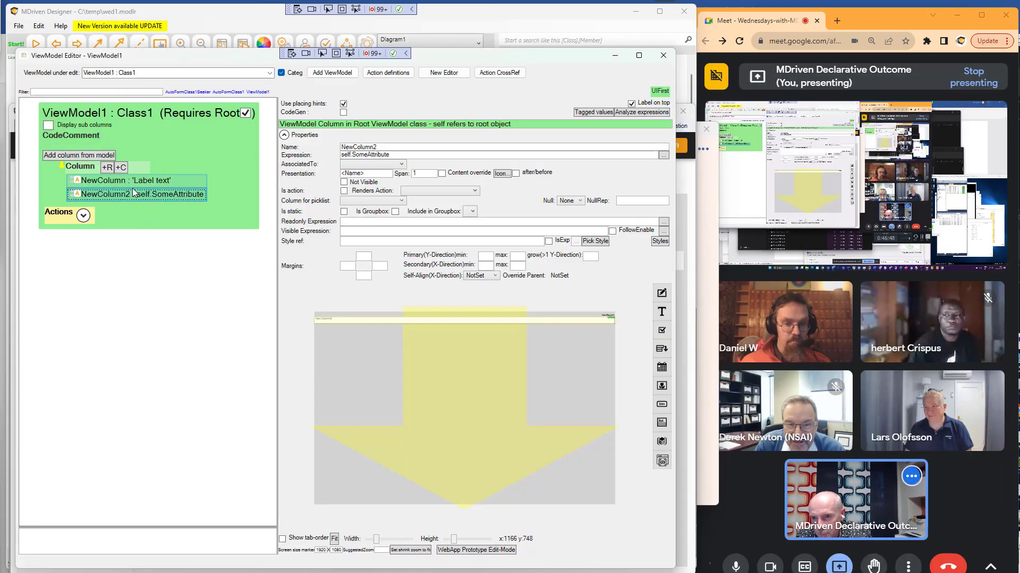
right_click(126, 195)
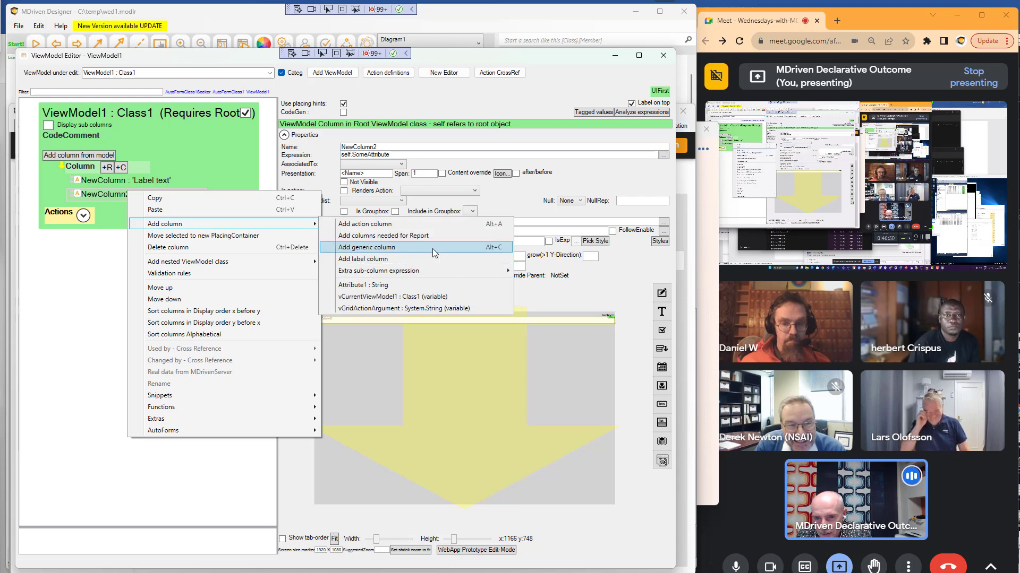
left_click(406, 225)
left_click(146, 210)
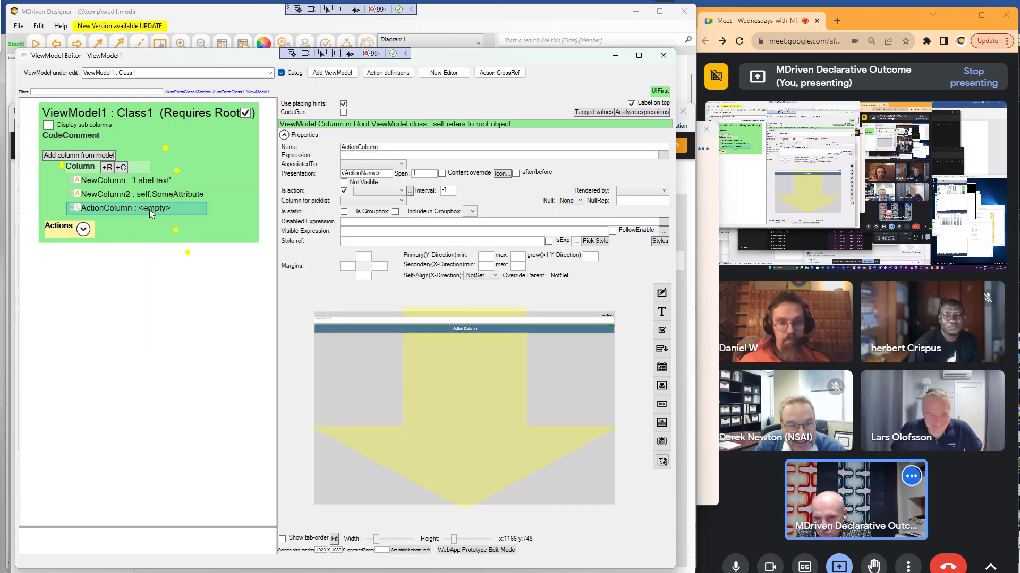
left_click(505, 156)
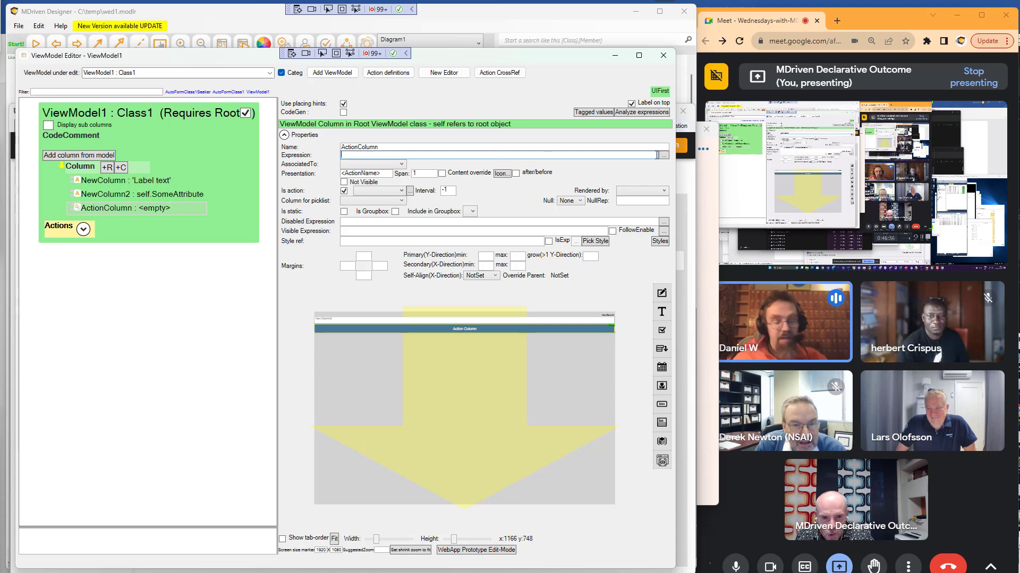
left_click(663, 155)
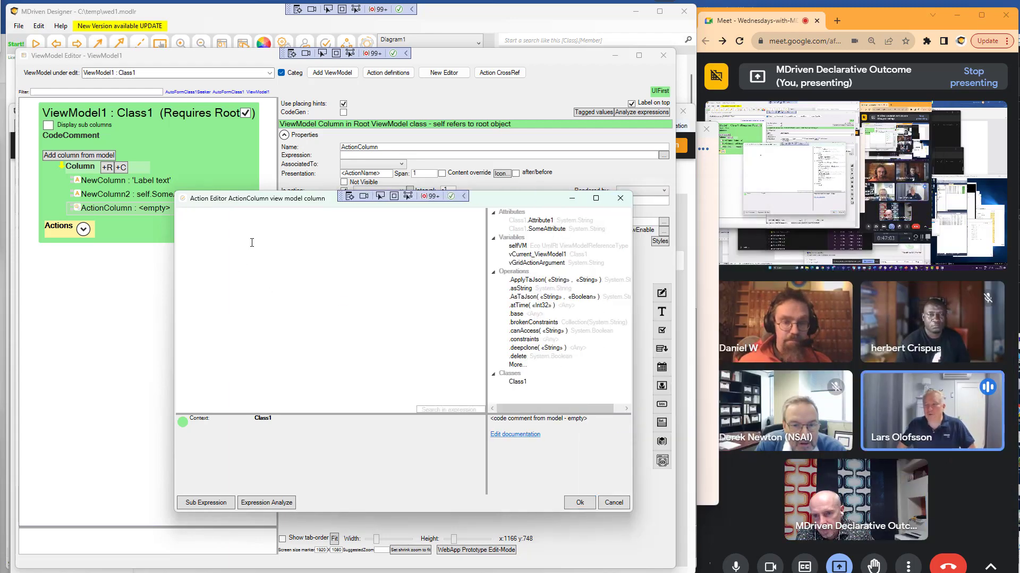
type("Ta")
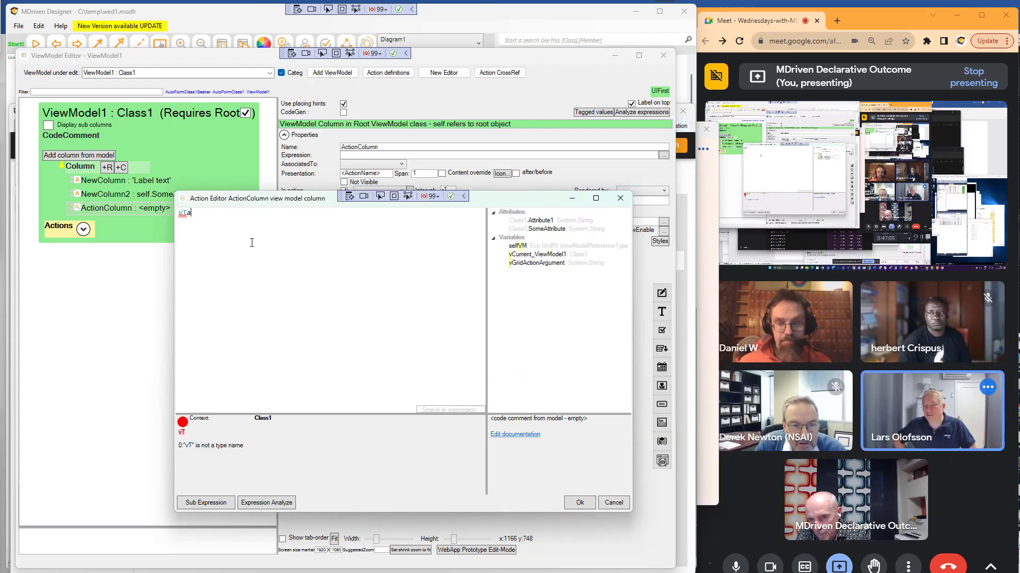
type("b")
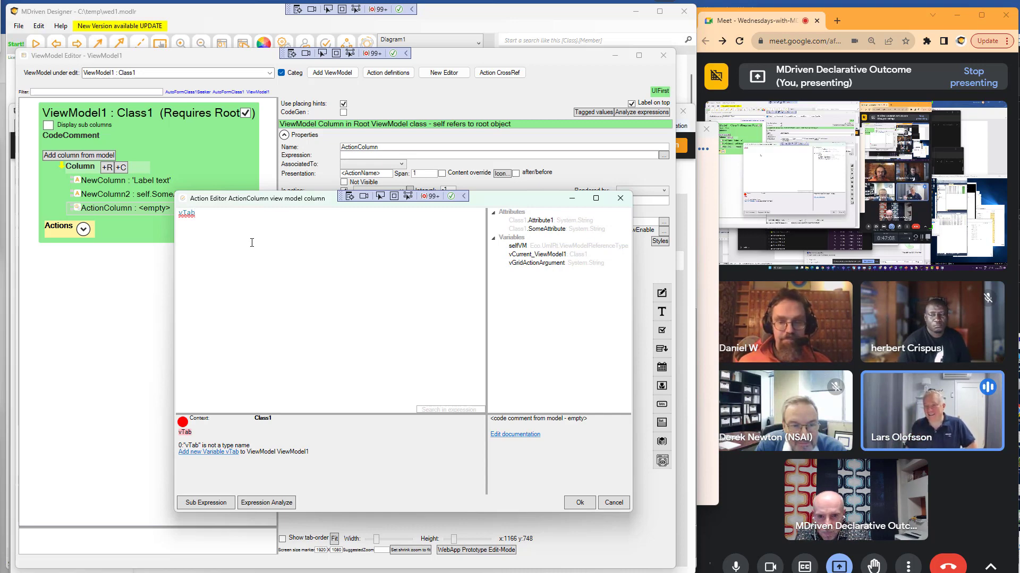
left_click(614, 503)
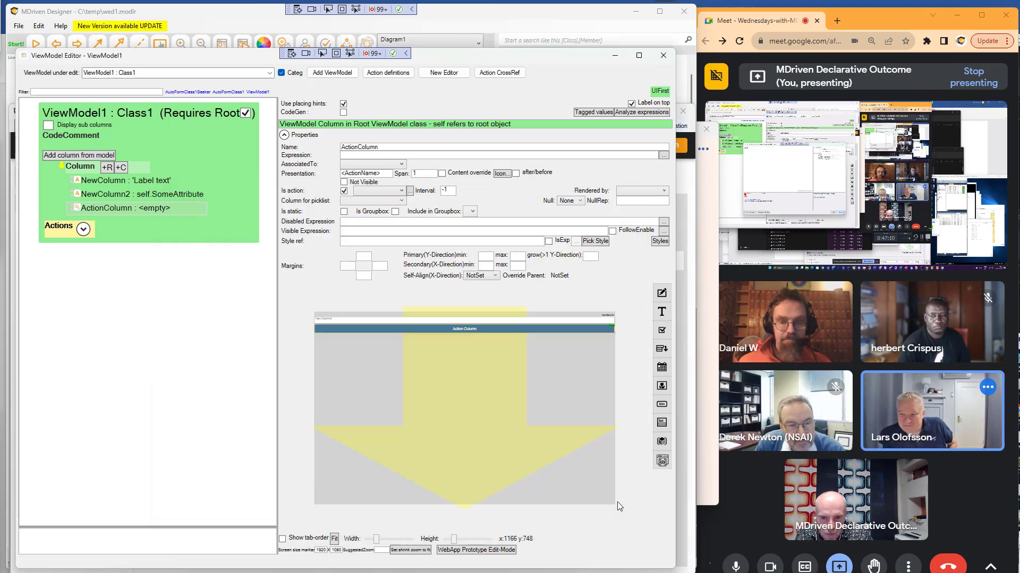
Open the AutoFormClass1 ViewModel and copy the TabThree action's expression
left_click(269, 74)
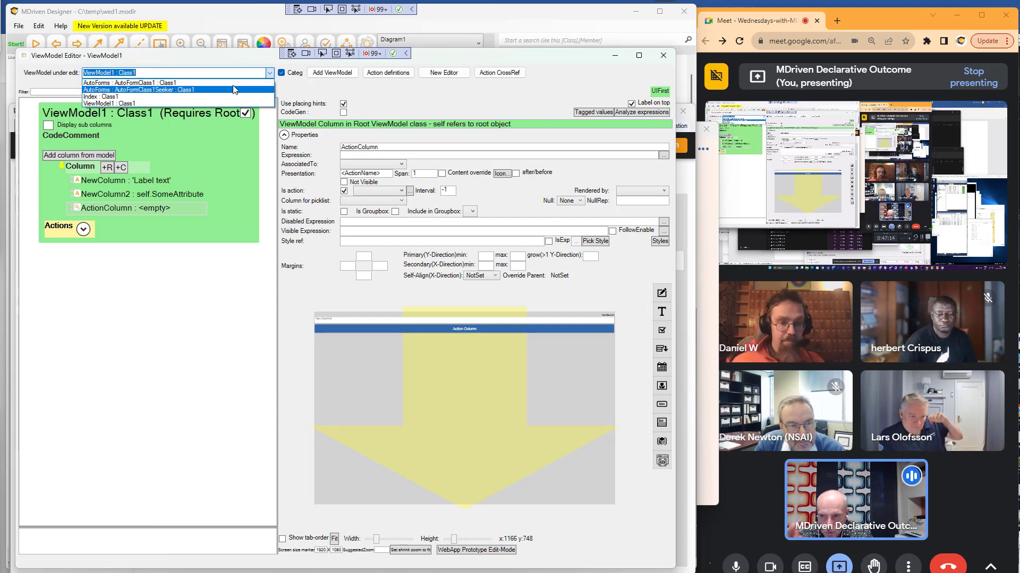
left_click(235, 84)
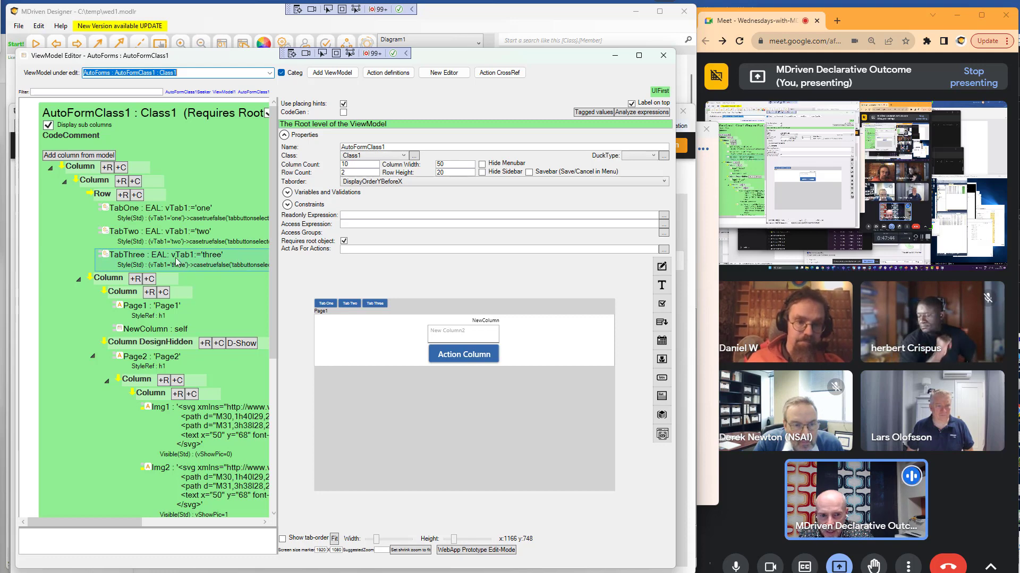
left_click(194, 263)
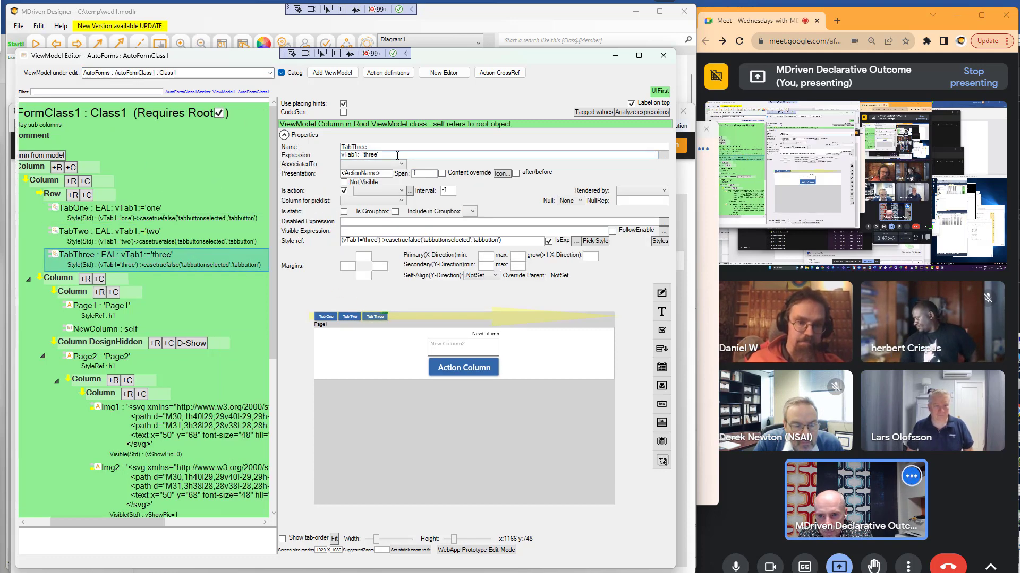
left_click(397, 156)
key("ctrl+c")
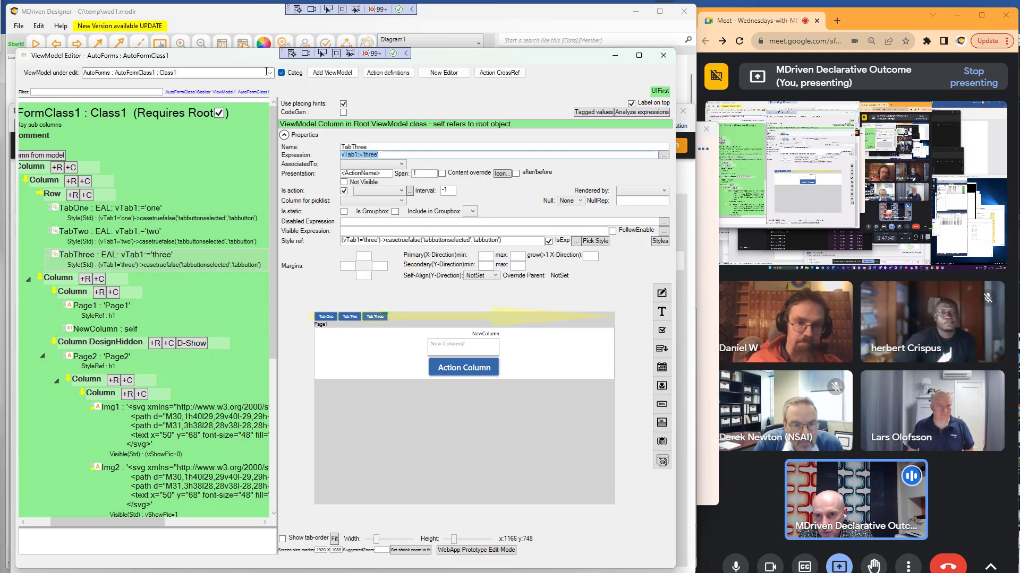
Return to ViewModel1 and set the action column's expression to vTab1:='three'
left_click(266, 73)
left_click(177, 105)
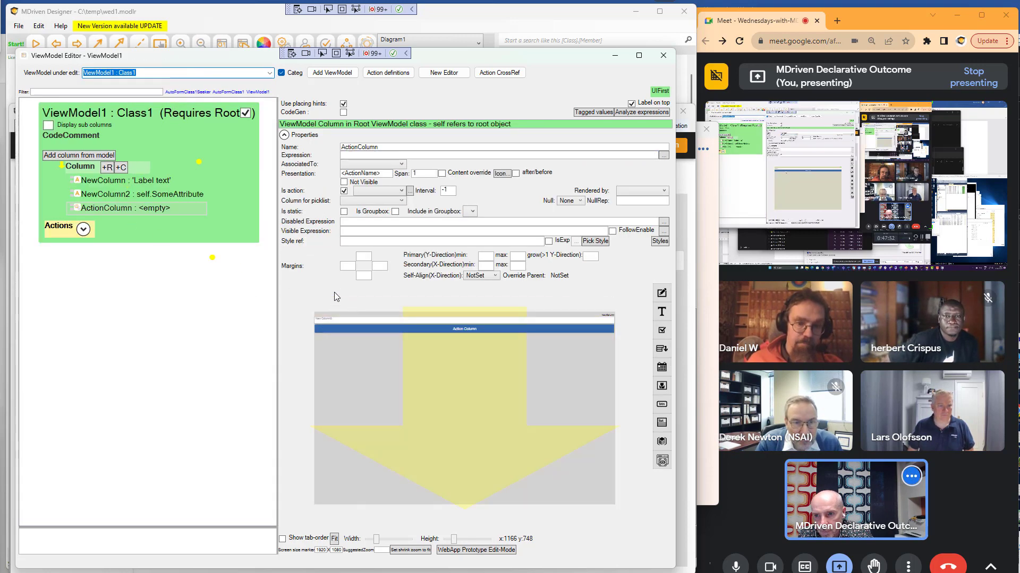
left_click(452, 155)
key("ctrl+v")
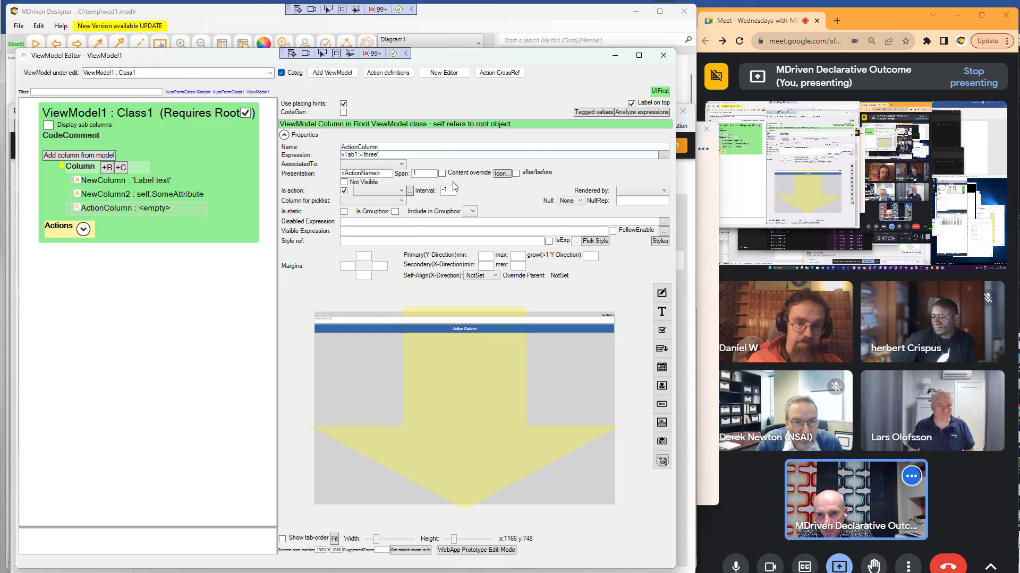
Add the undefined vTab1 from the action expression to ViewModel1 as a String variable, and accept the expression
left_click(664, 155)
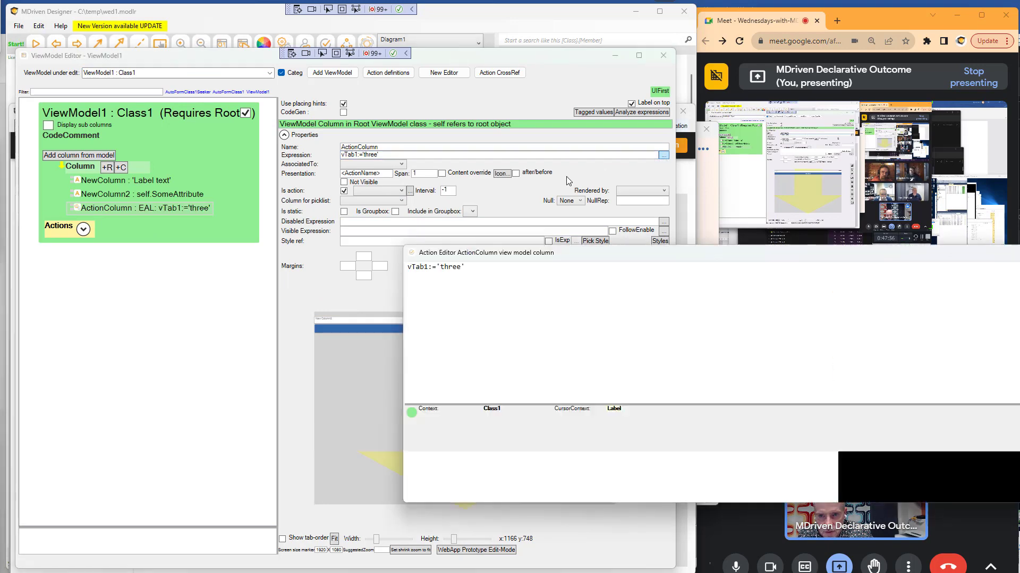
left_click_drag(486, 254, 375, 181)
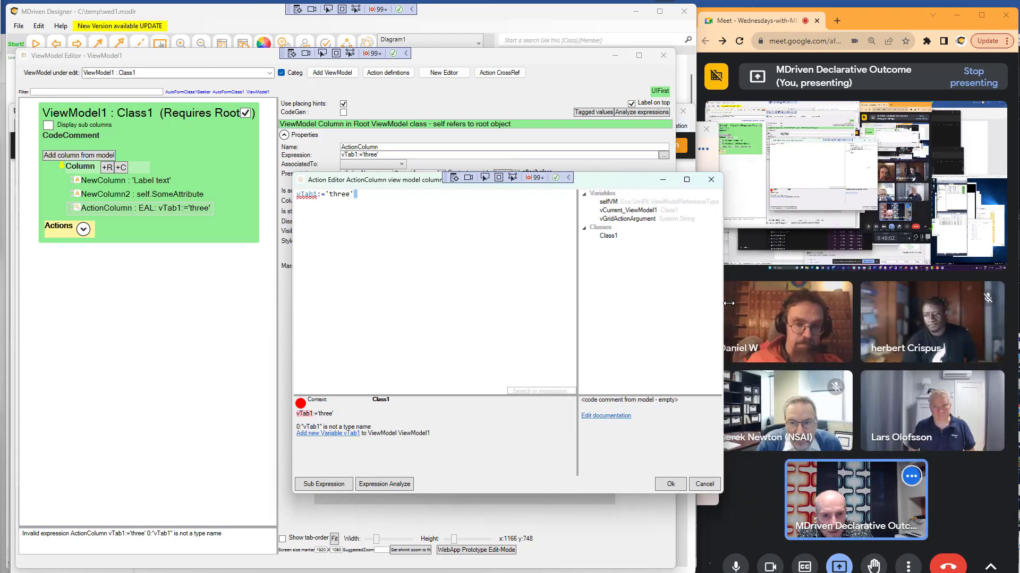
left_click(335, 434)
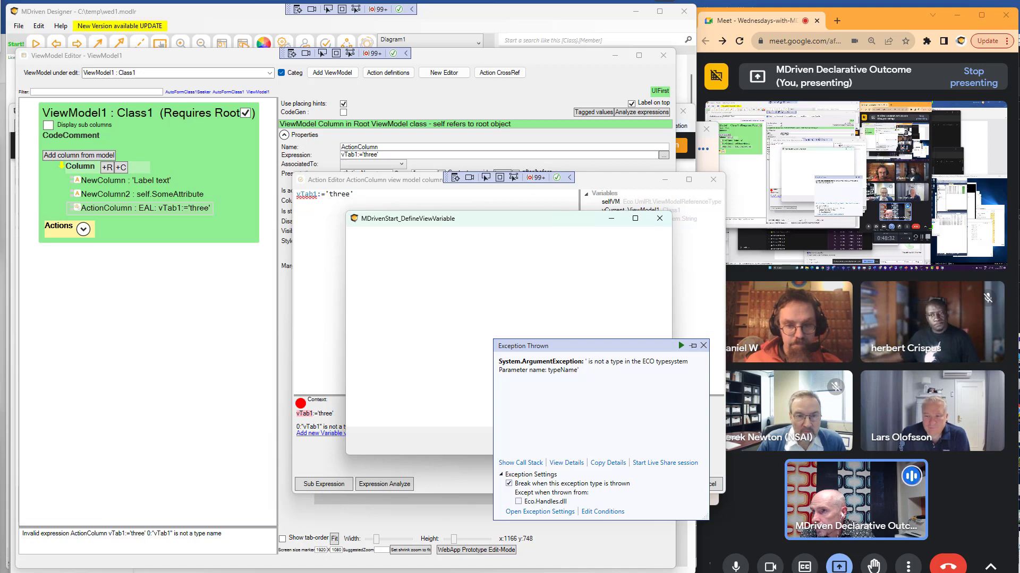
key("F5")
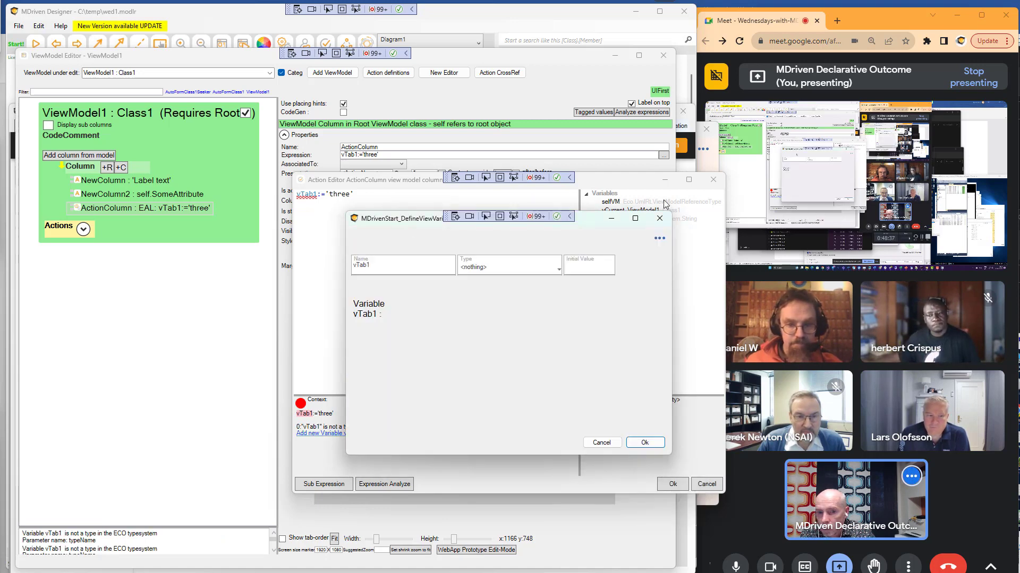
left_click(502, 270)
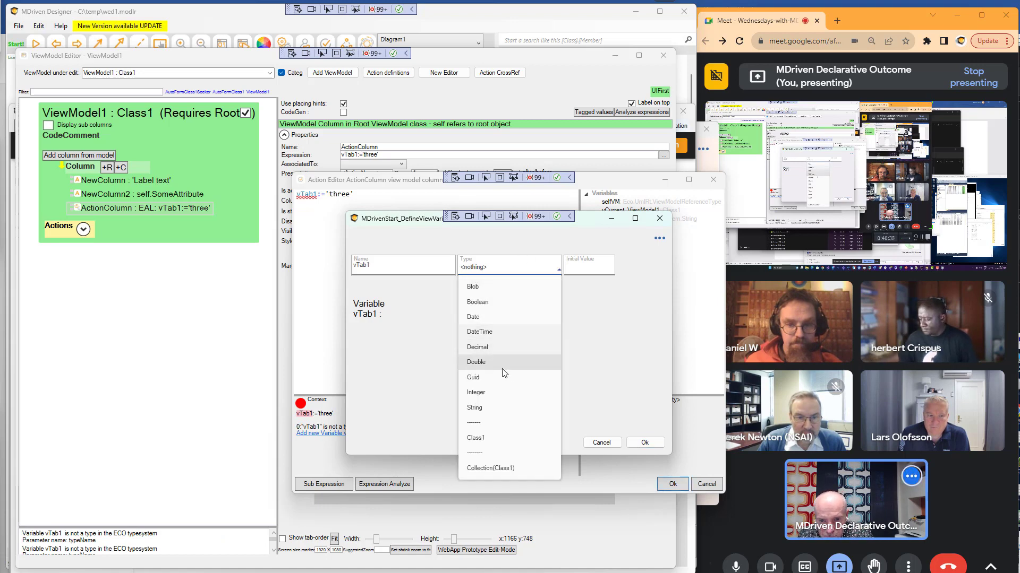
left_click(486, 407)
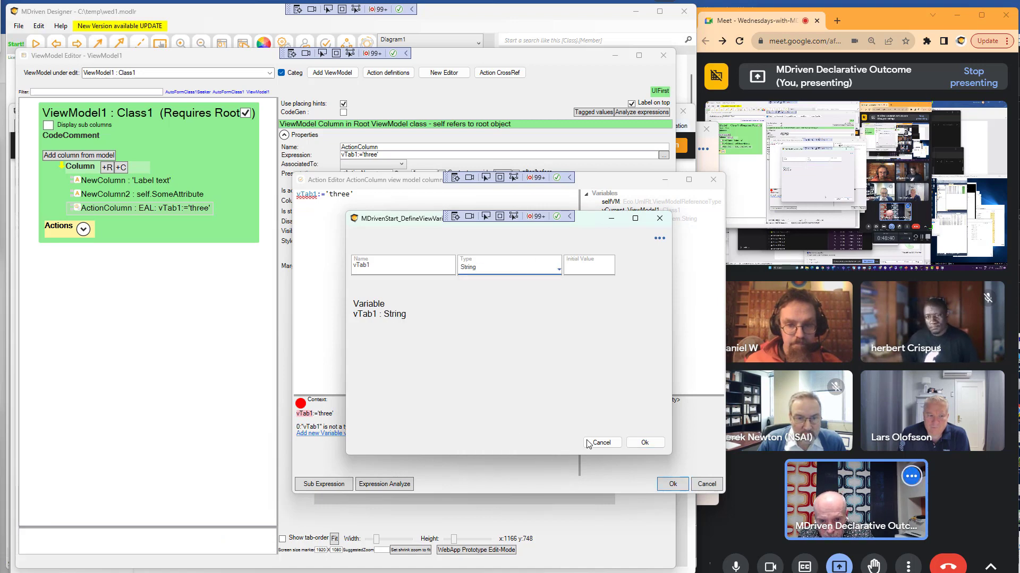
left_click(644, 442)
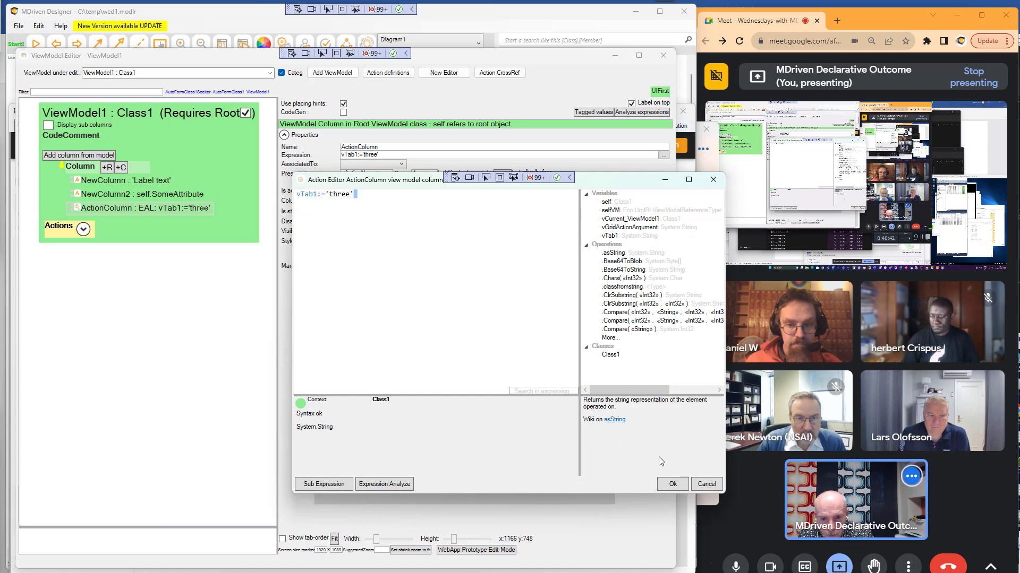
left_click(675, 487)
Select the action column in the design, and switch to the running web app to check its button on Tab One
left_click(459, 346)
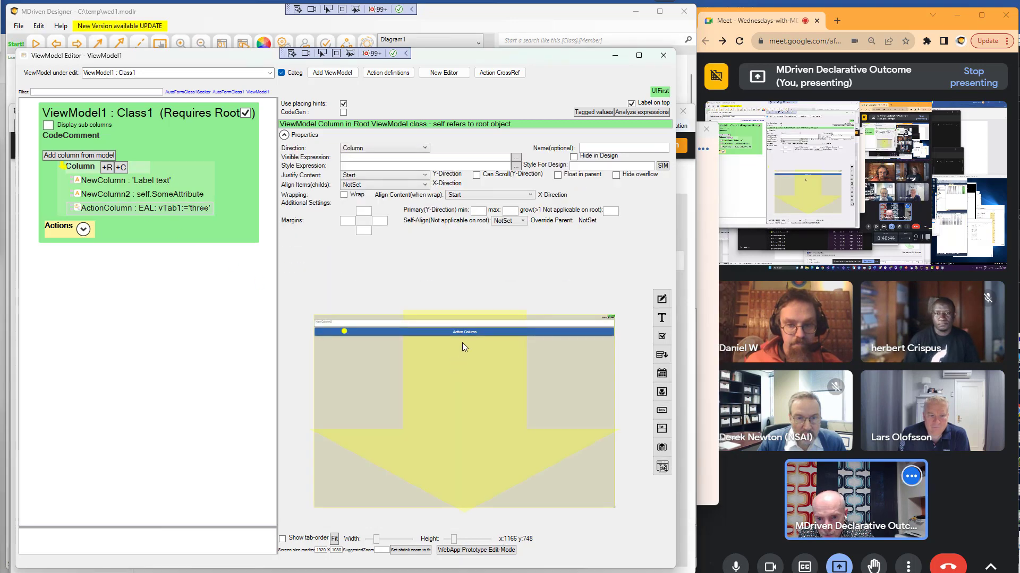
left_click(469, 332)
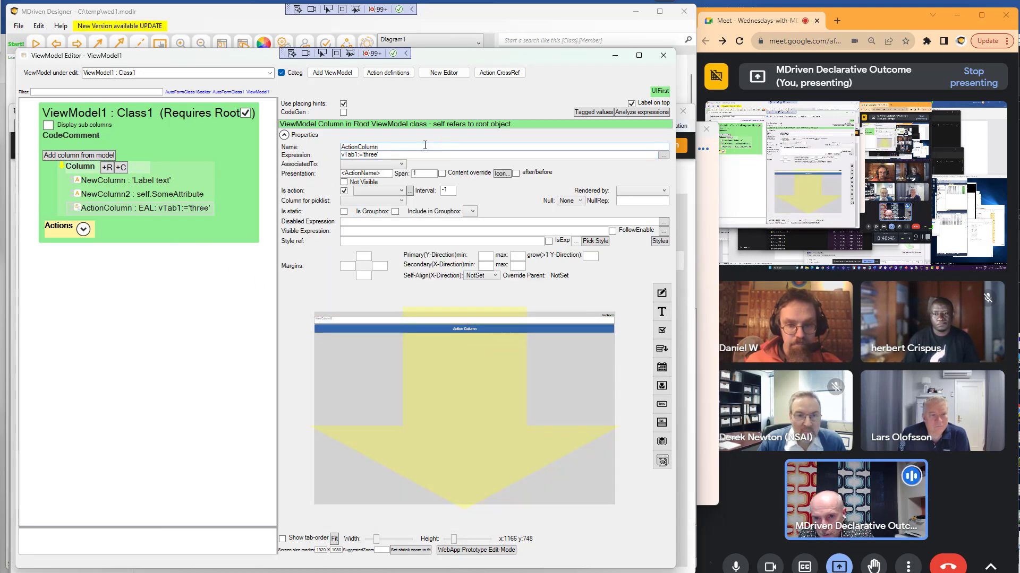
key("alt+Tab")
key("alt+Tab")
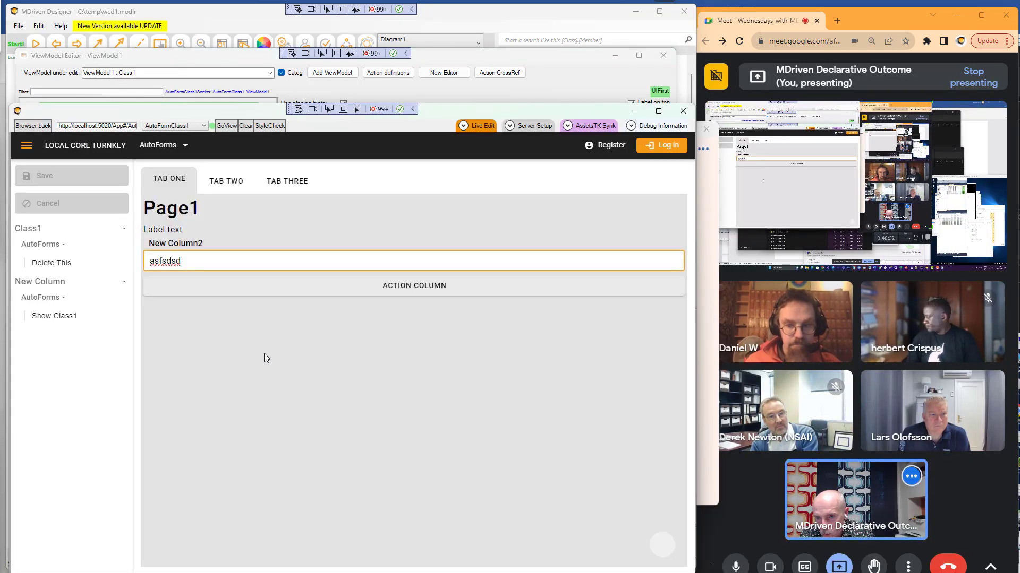
Test the action column's switch to Tab Three twice in the running web app, returning to Tab One each time
left_click(425, 293)
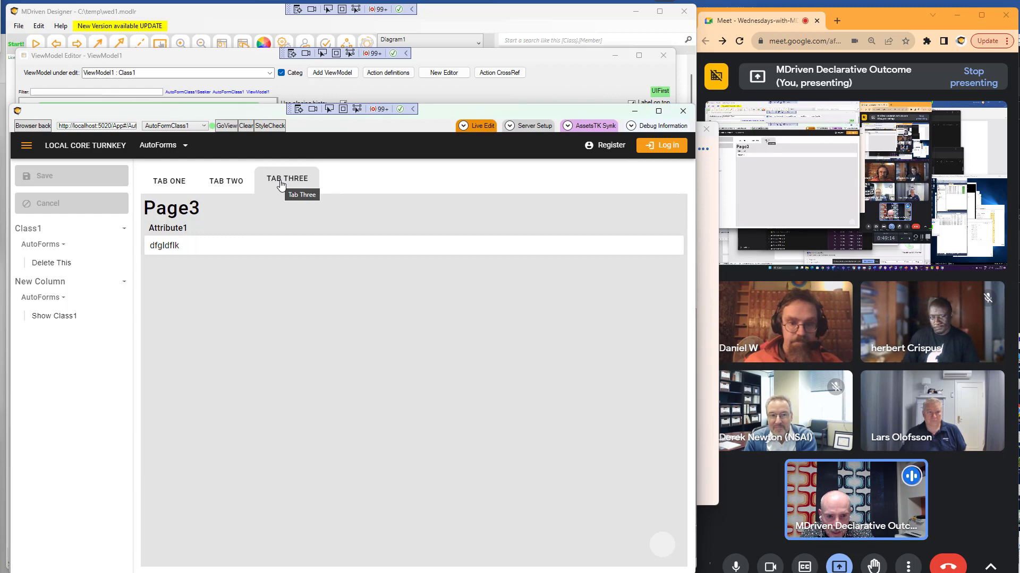
left_click(169, 182)
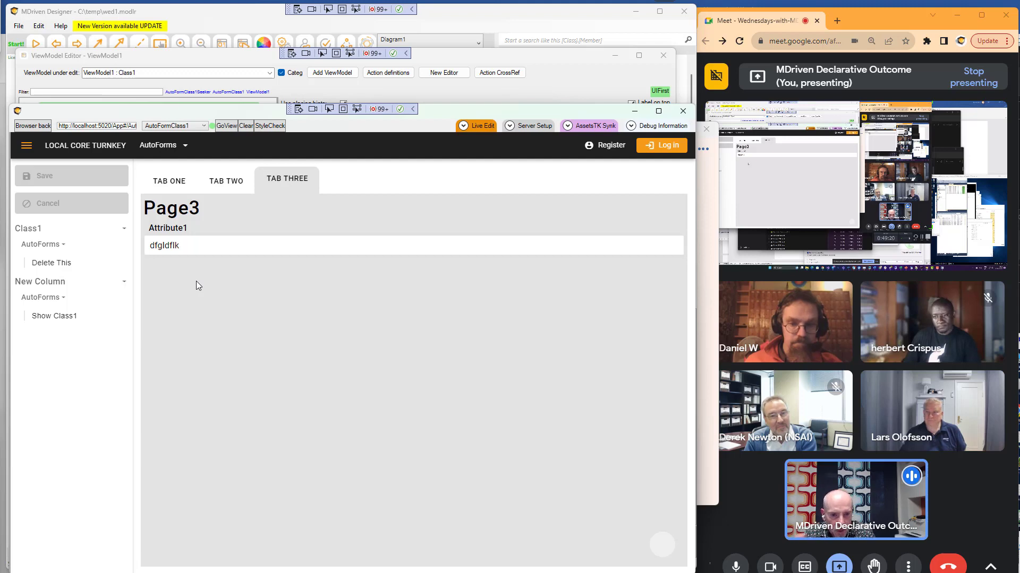
left_click(167, 190)
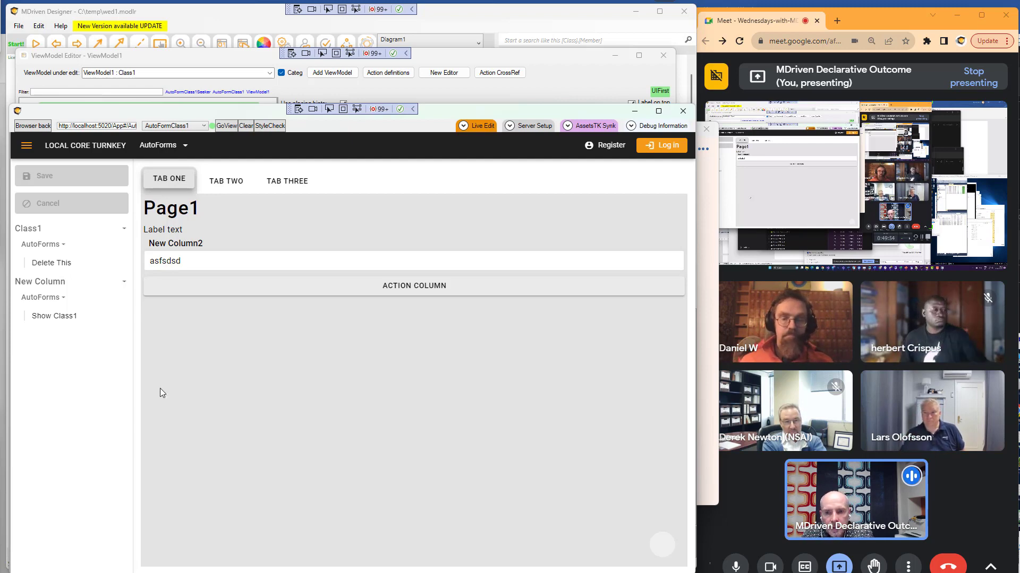
left_click(423, 293)
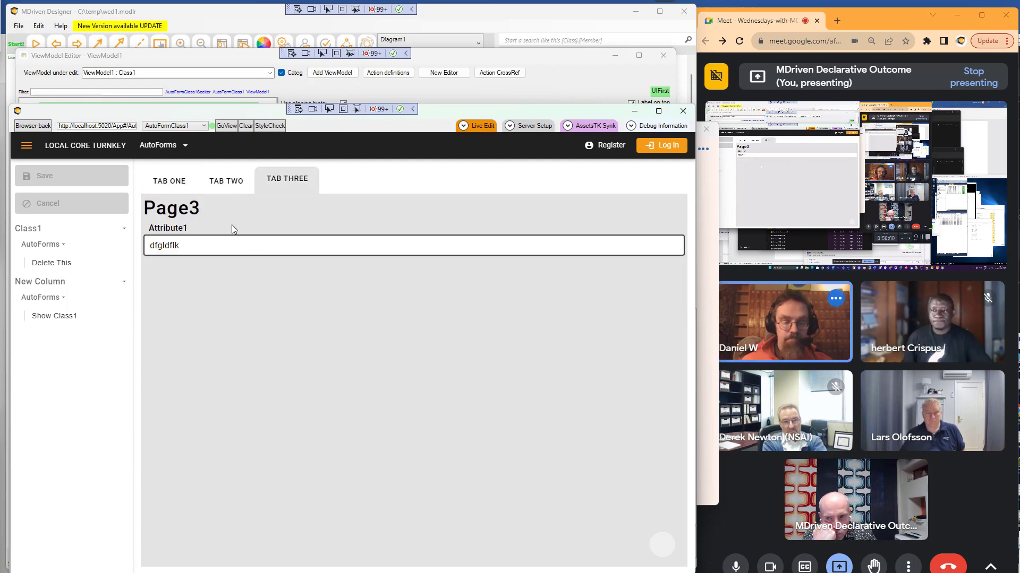
left_click(173, 181)
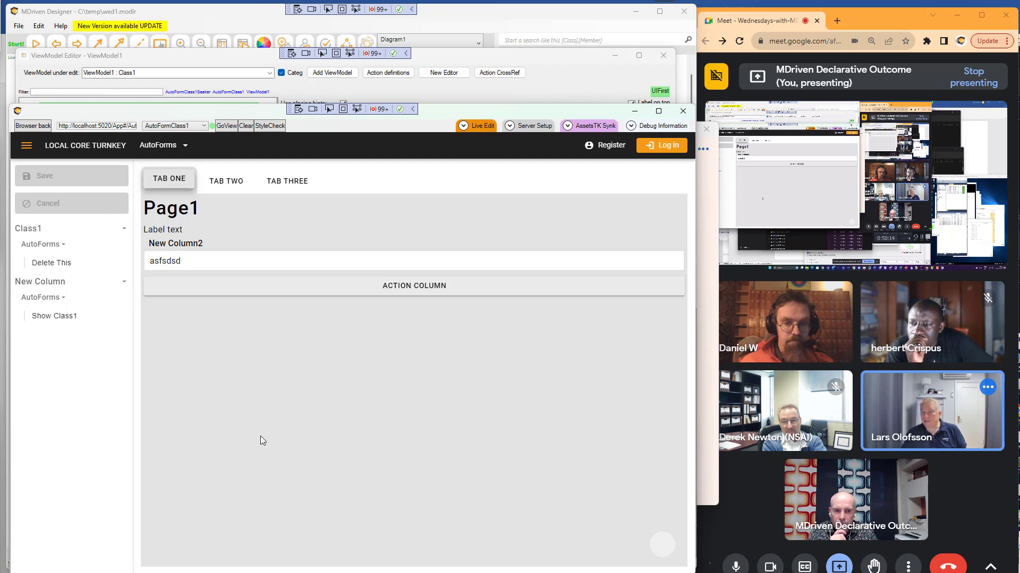
Display ViewModel1's sub columns in live edit, and open the AutoFormClass1 ViewModel in the ViewModel Editor
left_click(483, 127)
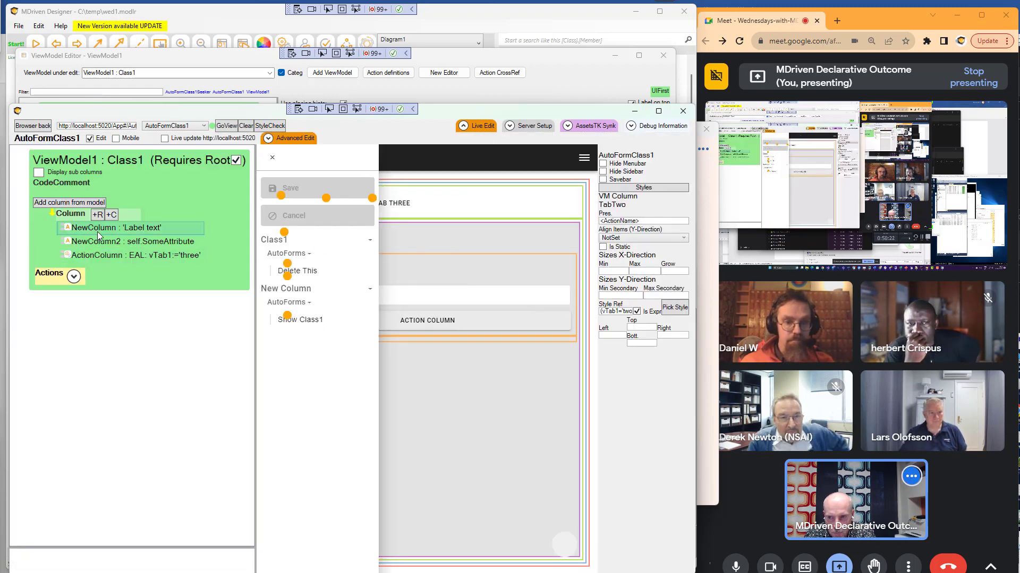
left_click(39, 172)
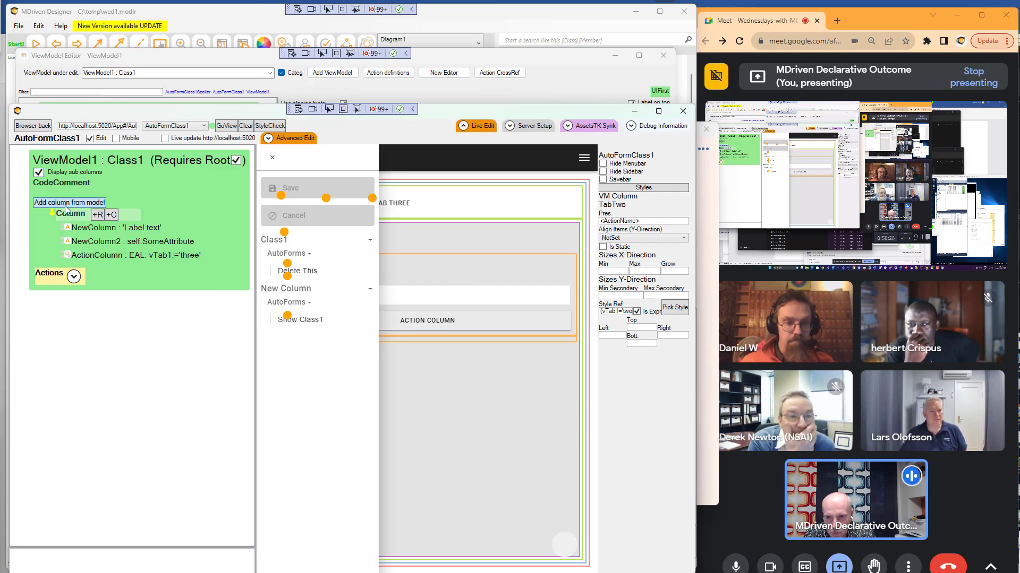
key("super+Tab")
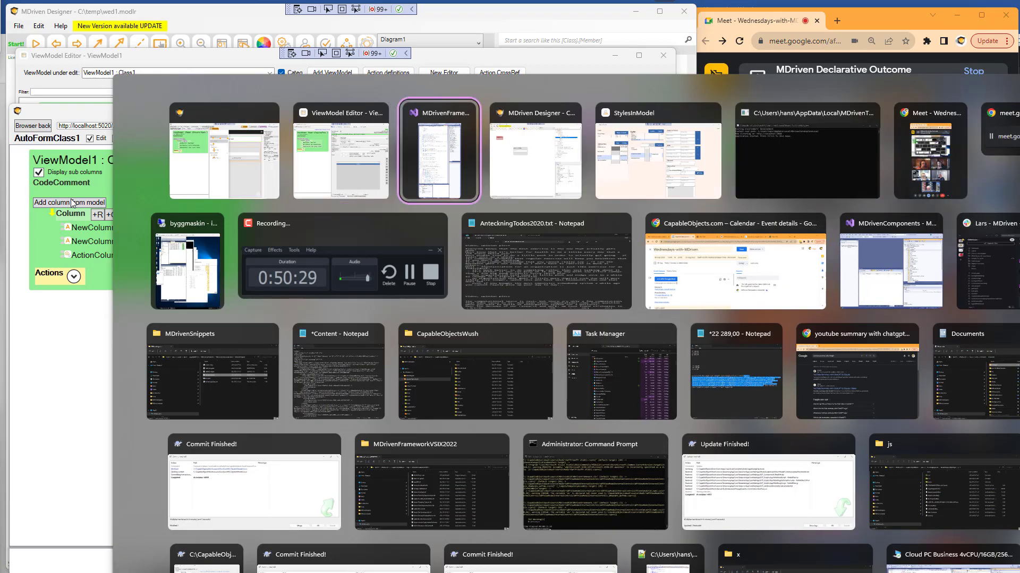
left_click(228, 154)
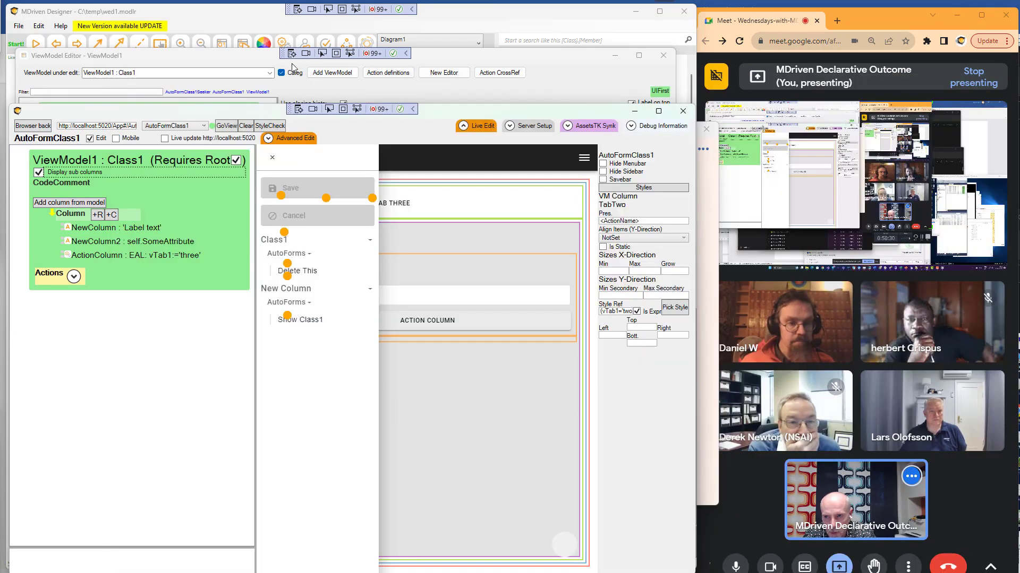
left_click(270, 73)
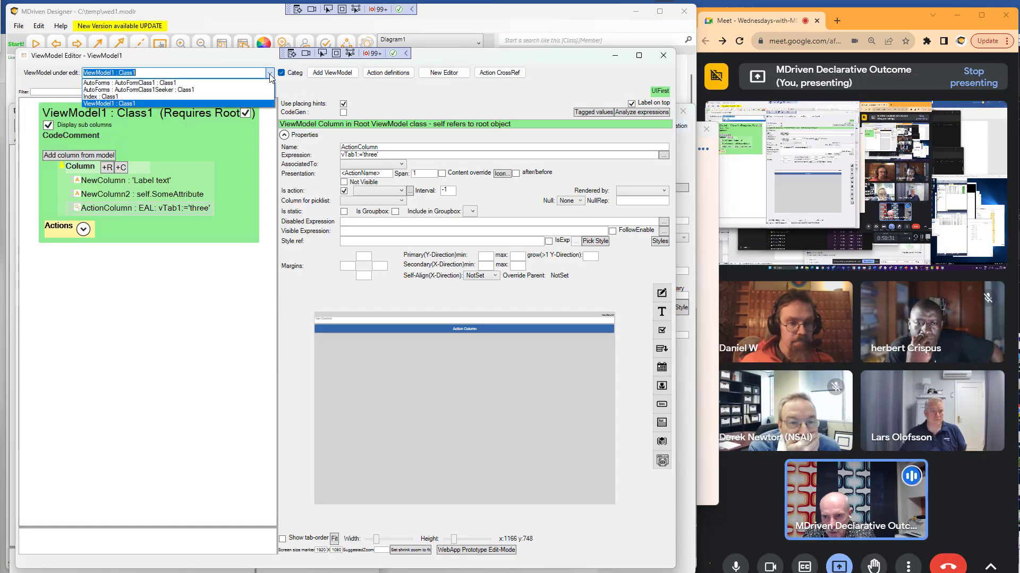
left_click(211, 88)
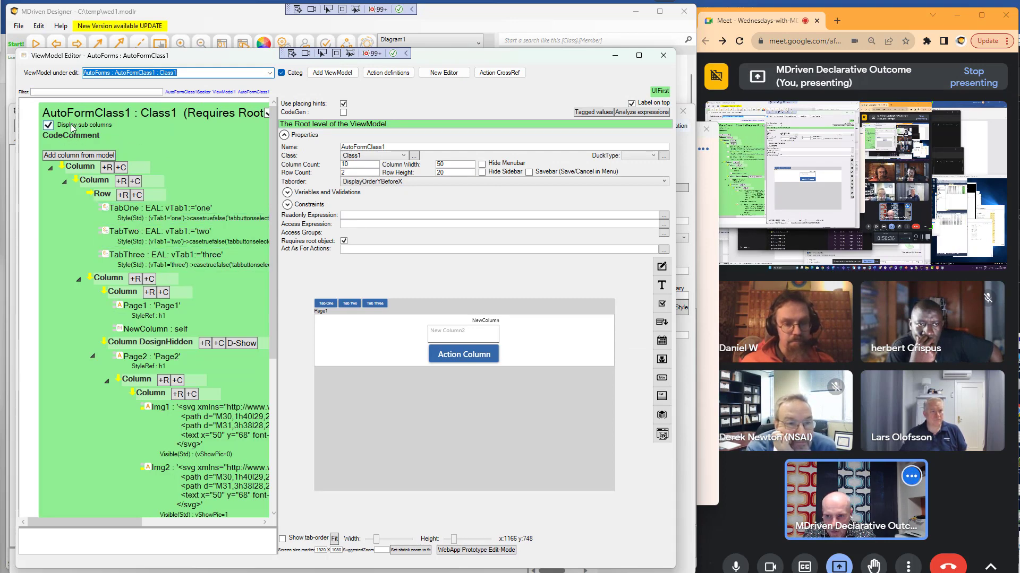
Widen the column tree and inspect the style expression shown beneath the TabOne action
left_click_drag(277, 150, 312, 149)
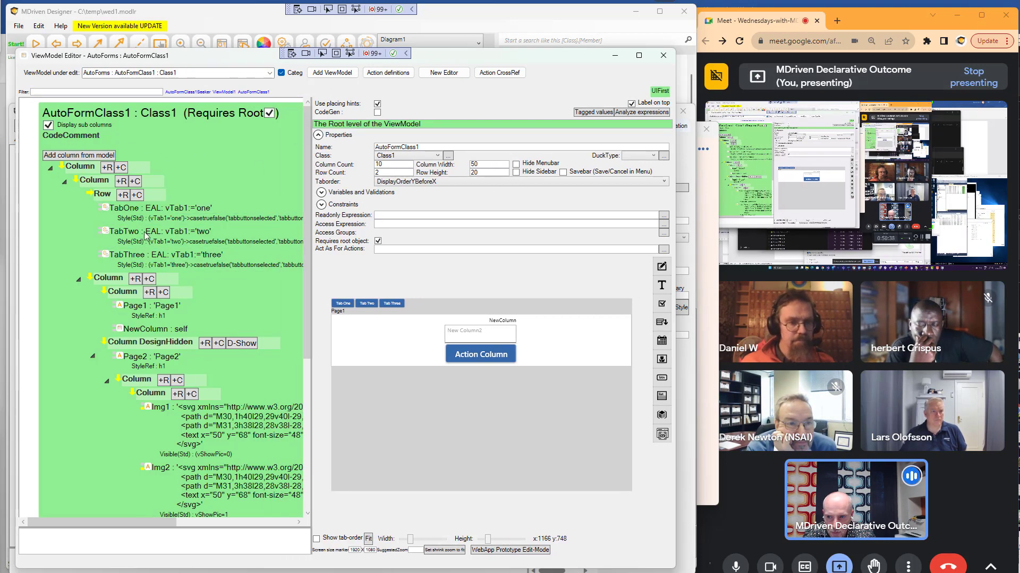
left_click(136, 219)
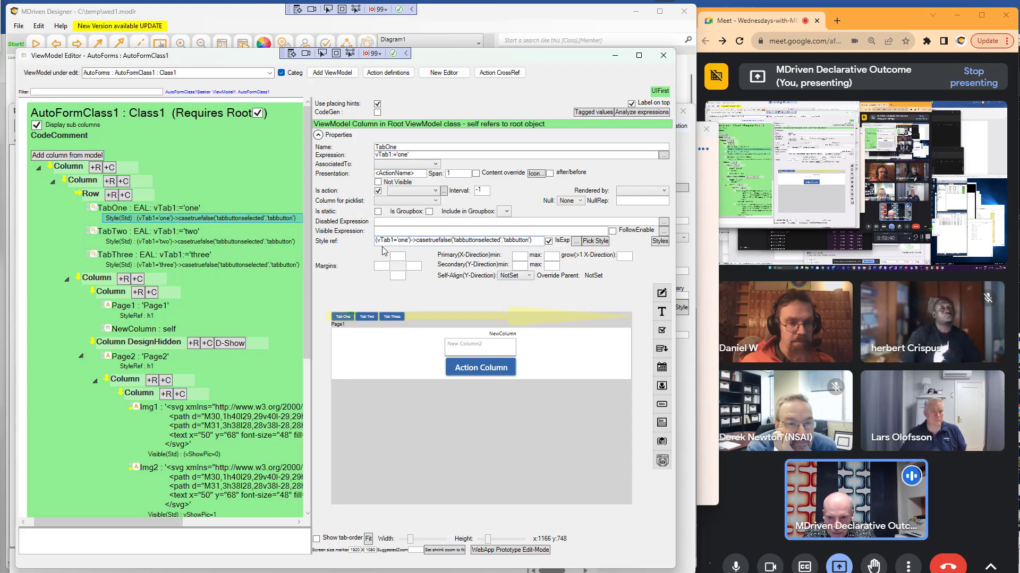
double_click(379, 242)
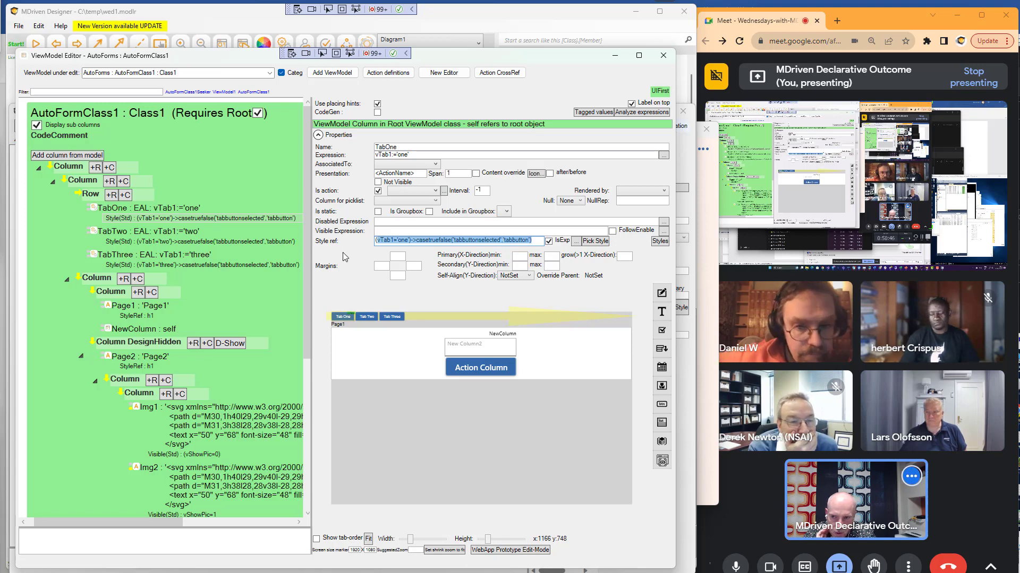
Hide the sub columns, check the visible expressions of Img1 and Img3 in their properties, and display the sub columns again
left_click(36, 127)
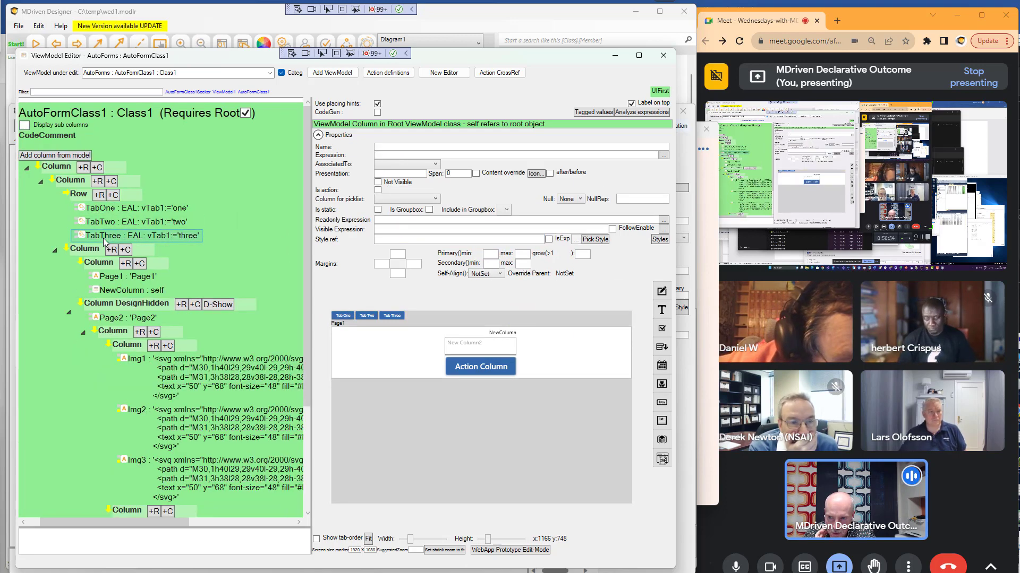
left_click(136, 361)
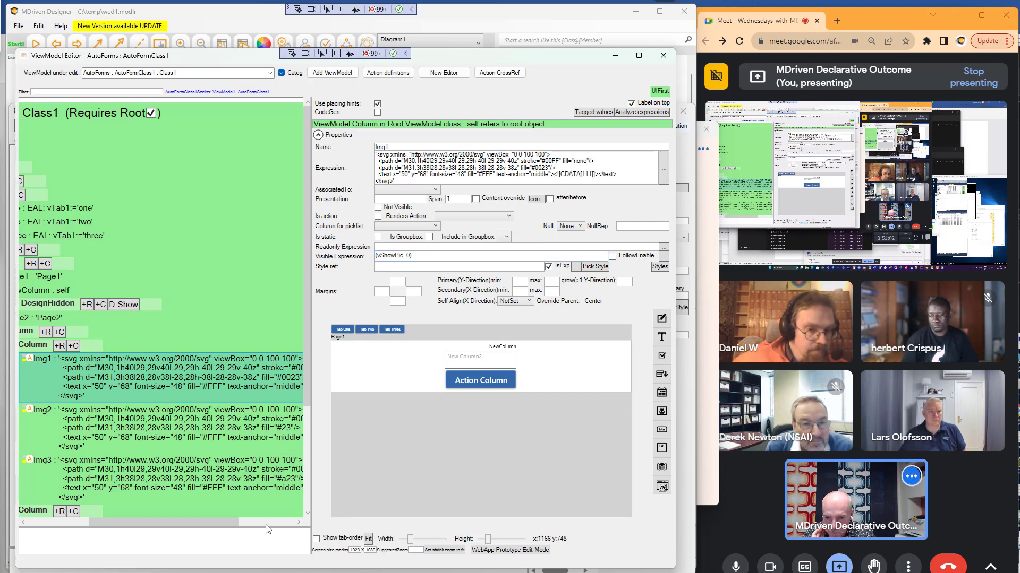
left_click_drag(106, 522, 44, 520)
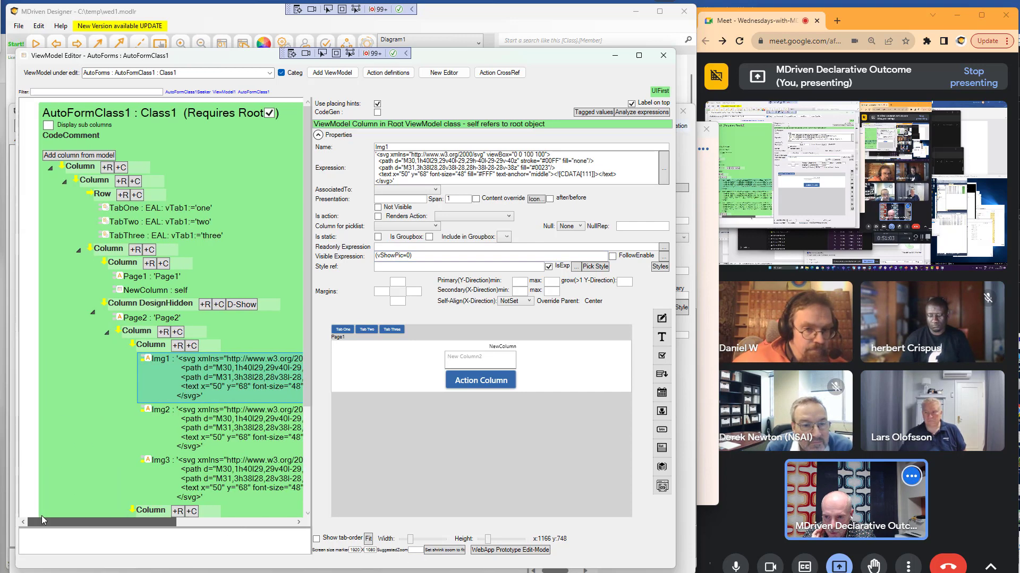
left_click(162, 467)
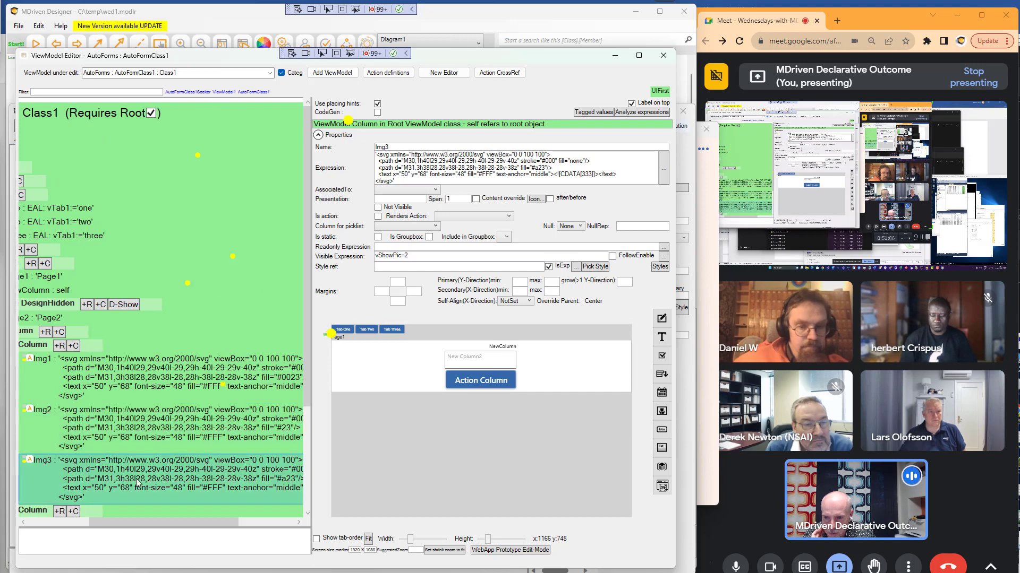
left_click_drag(111, 524, 48, 523)
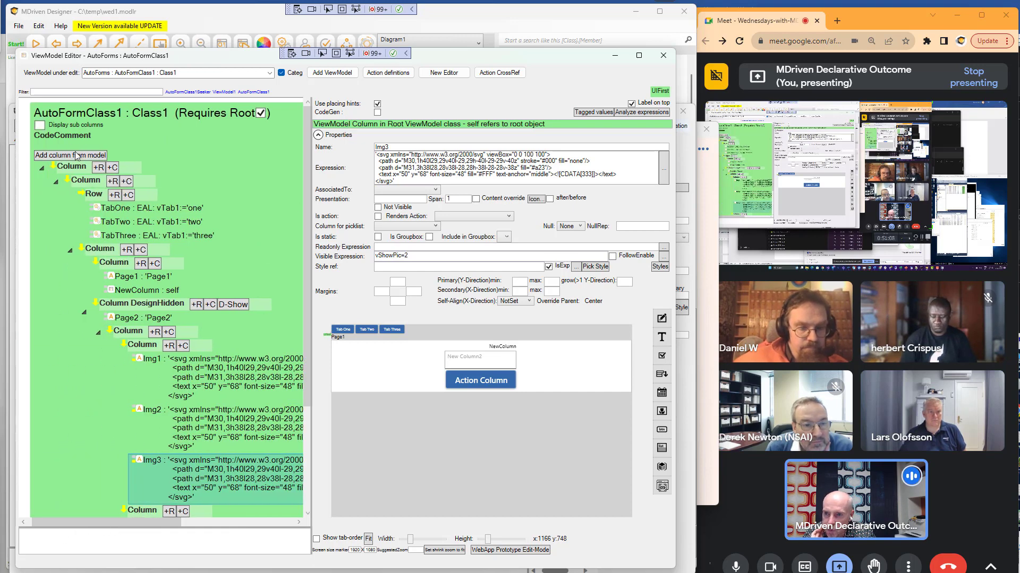
left_click(40, 125)
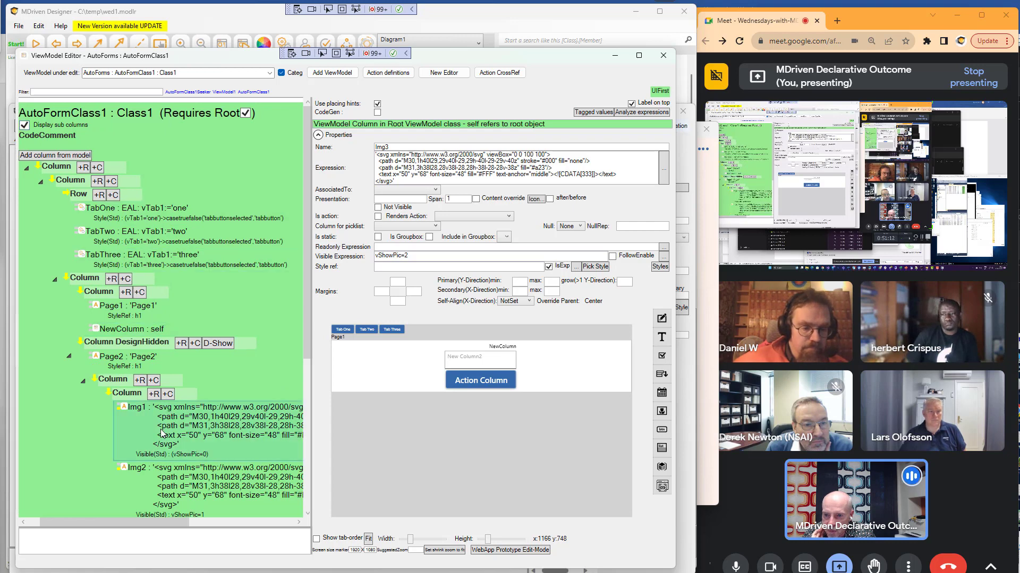
Move Img3 above Img1 in the Page2 carousel column, and select Img3's visible expression
left_click(147, 457)
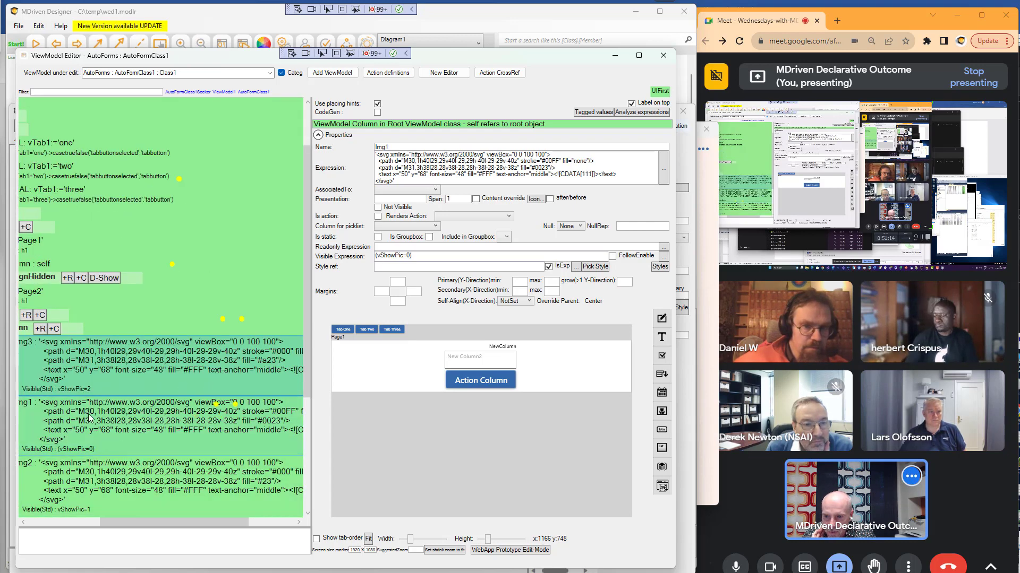
left_click(39, 390)
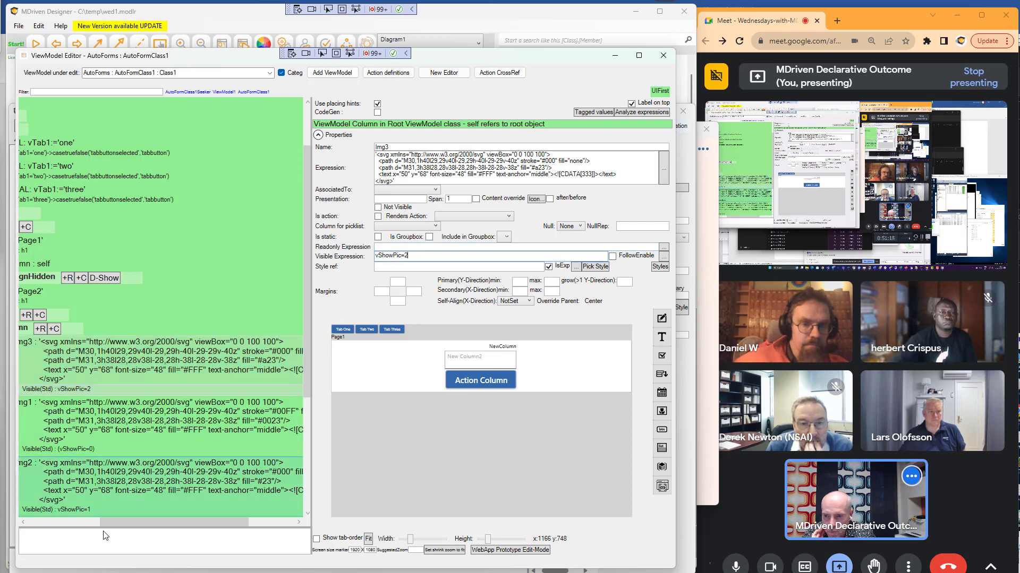
left_click_drag(124, 527, 29, 511)
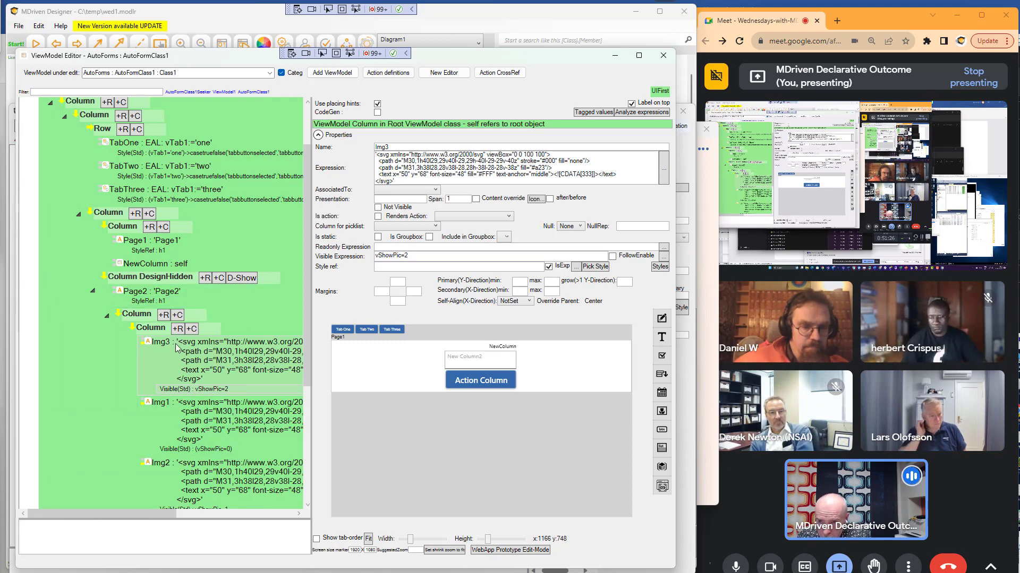
Examine the whole AutoFormClass1 column tree with its style and visible expressions at different zoom levels and in a wider pane
scroll(168, 367, "up", 5)
scroll(166, 368, "down", 5)
scroll(166, 369, "up", 3)
scroll(168, 371, "down", 6)
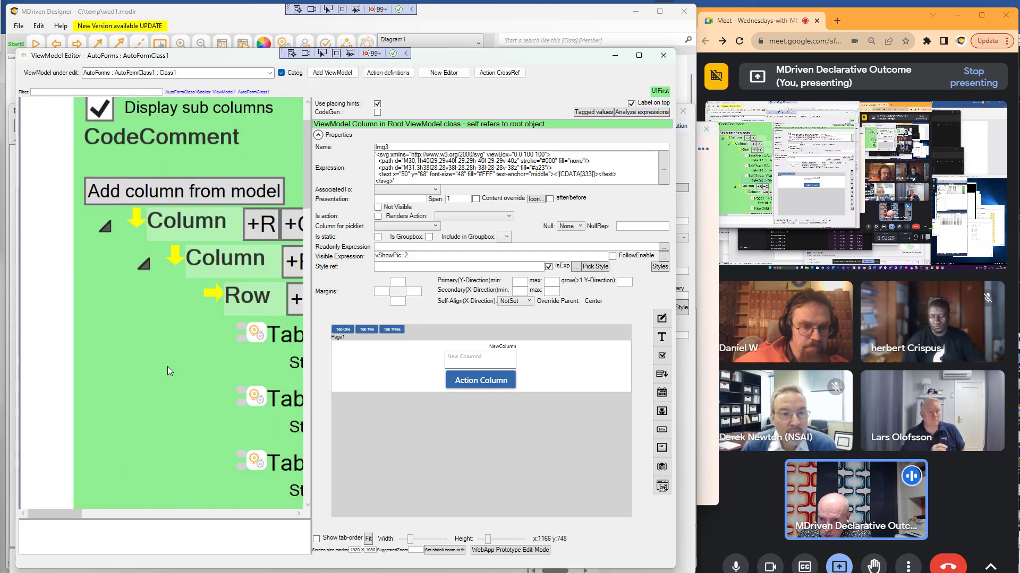
scroll(168, 370, "up", 4)
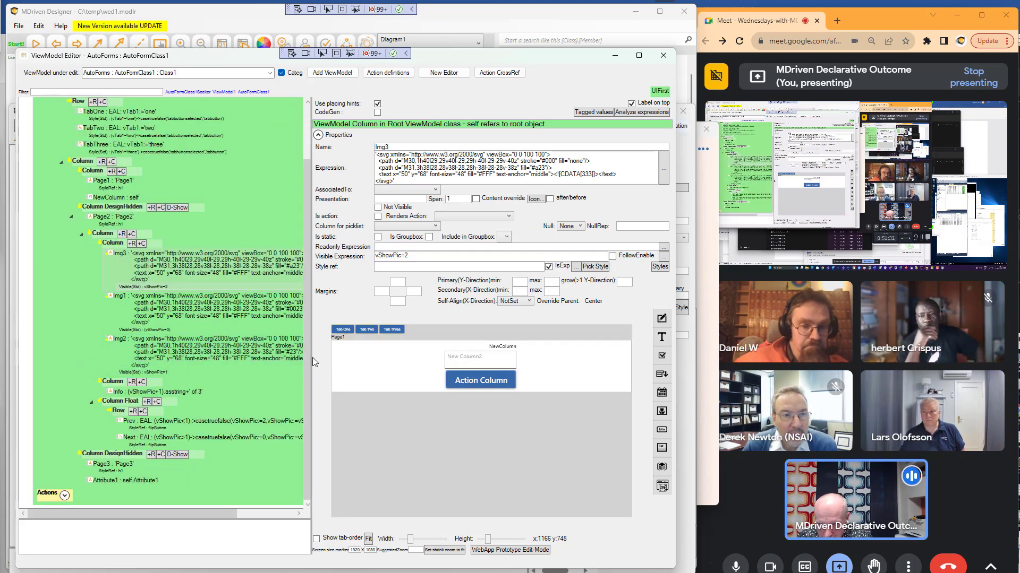
left_click_drag(312, 361, 436, 367)
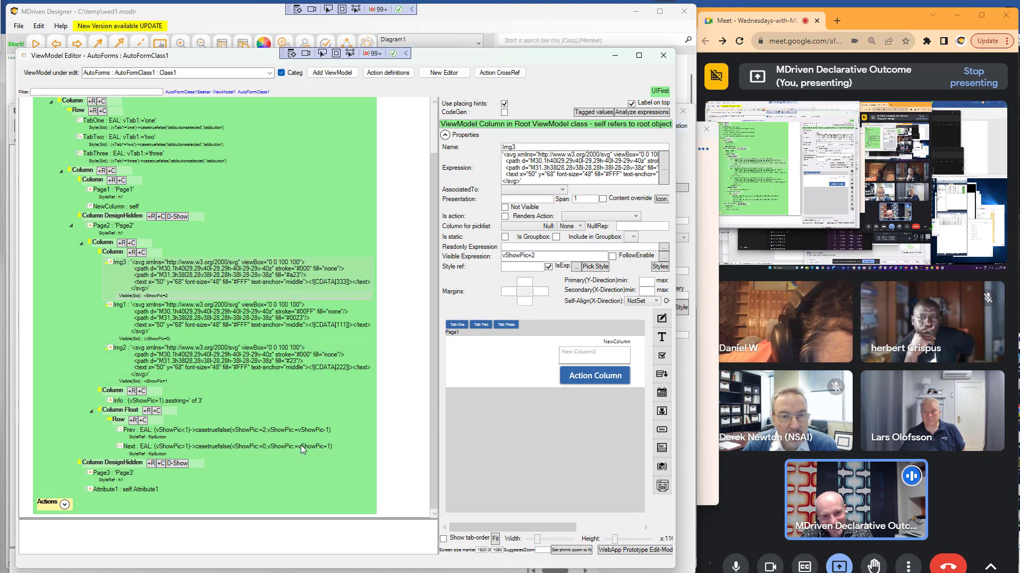
scroll(301, 374, "up", 4)
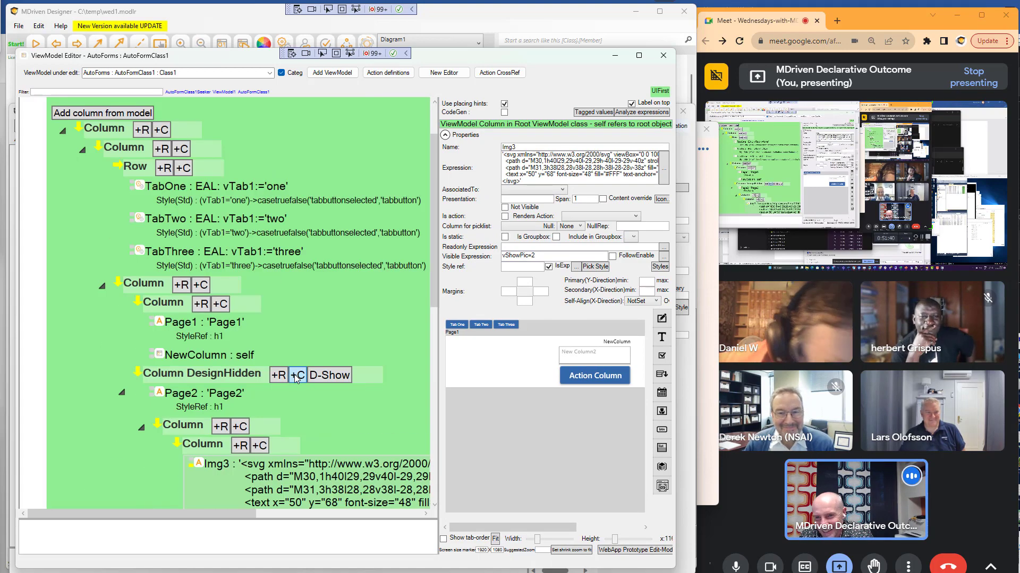
scroll(298, 378, "down", 4)
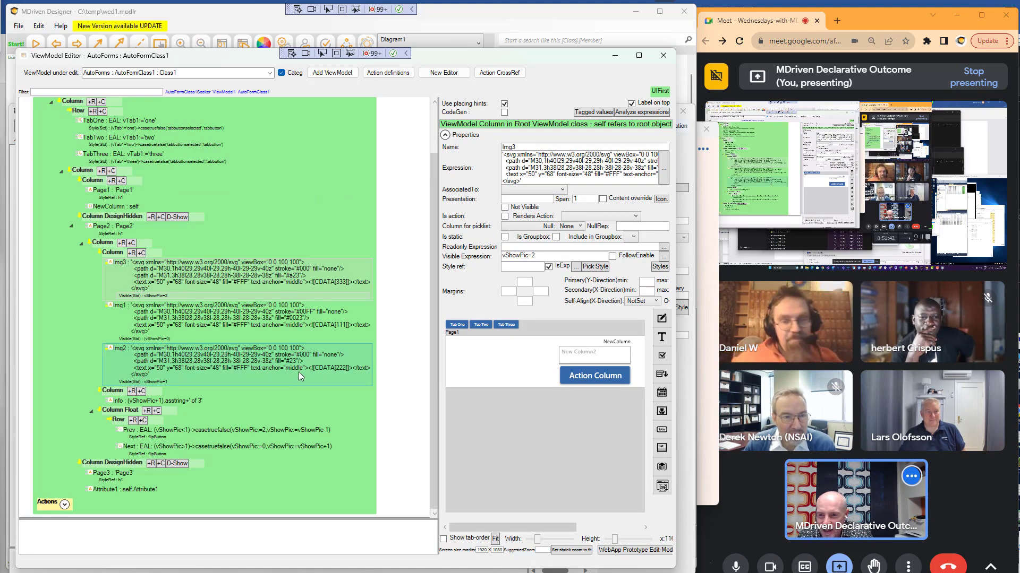
Look through the extra sub-column expression options available for Img2 without adding one
right_click(164, 365)
mouse_move(247, 400)
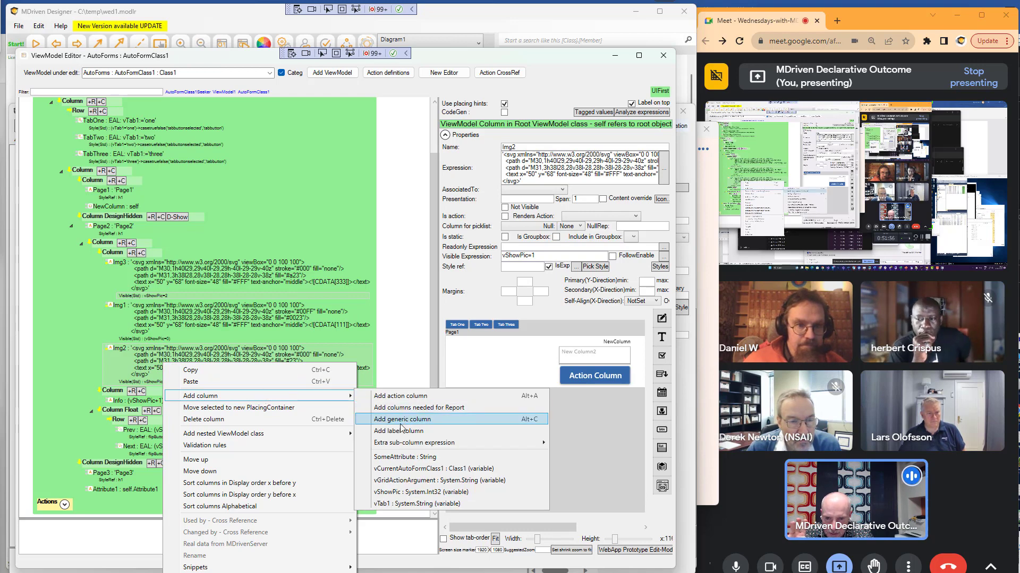
mouse_move(406, 446)
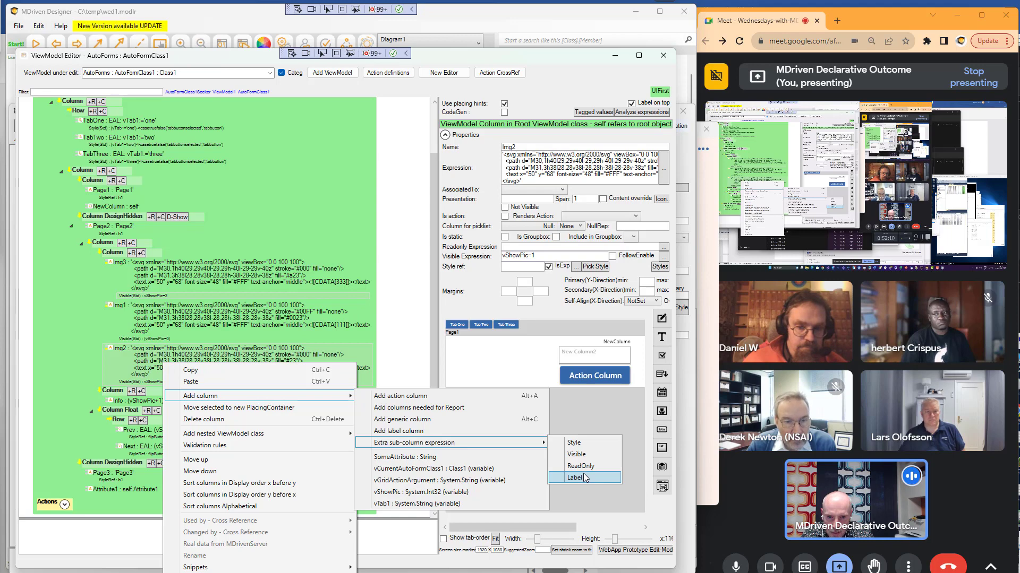
left_click(588, 394)
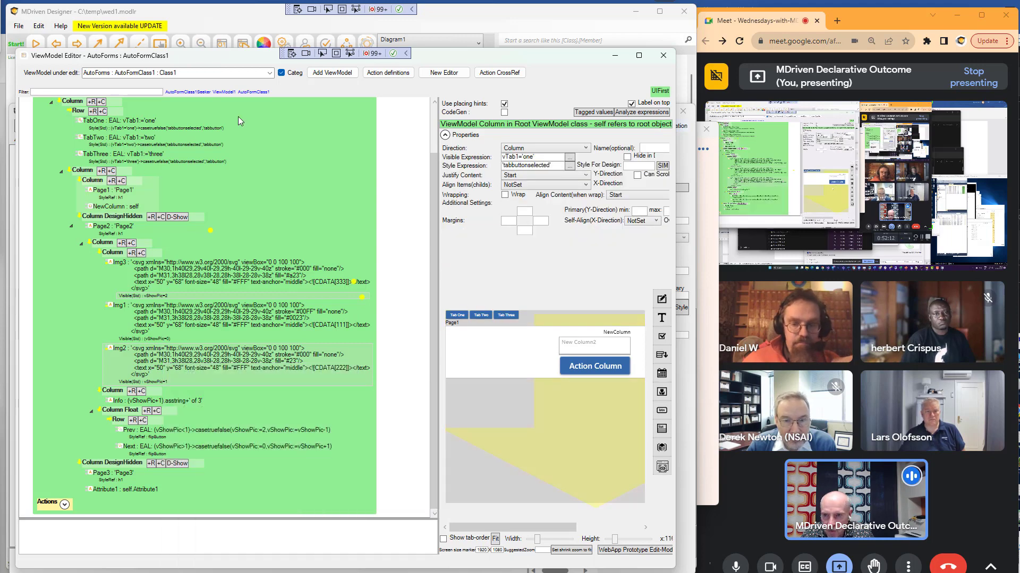
Open ViewModel1 for editing and add an extra Label sub-column expression to ActionColumn
left_click(270, 75)
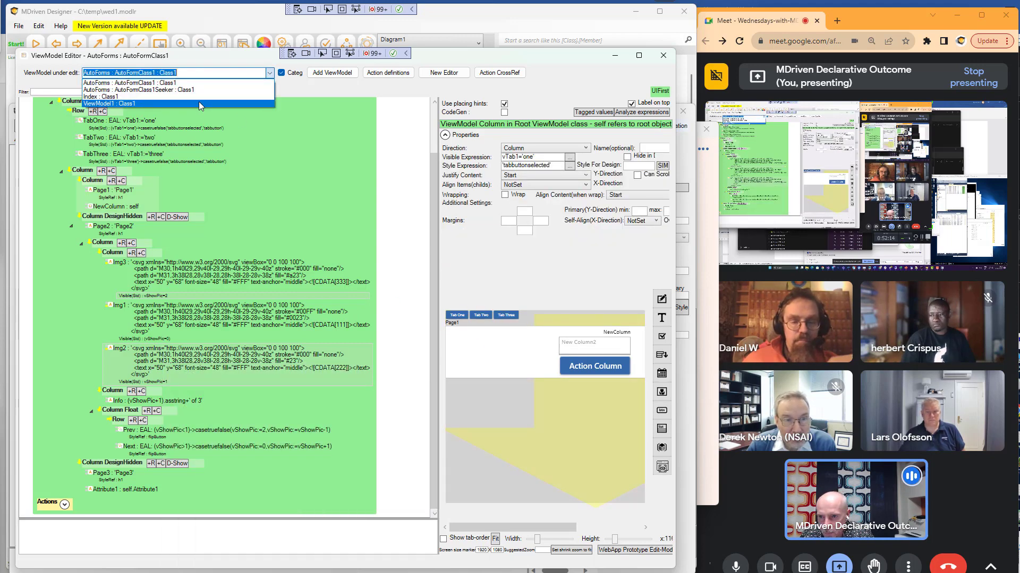
left_click(199, 103)
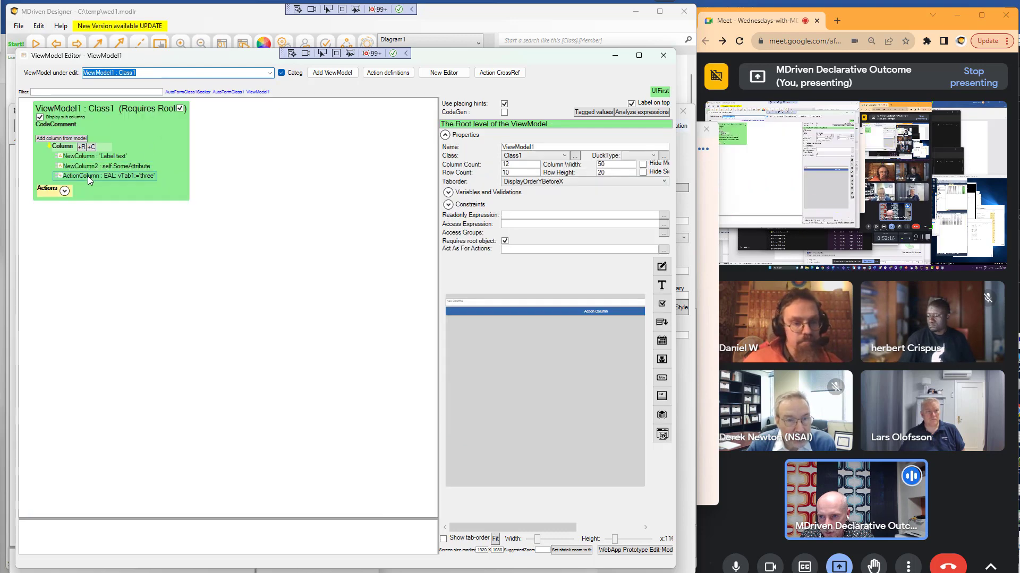
left_click(87, 175)
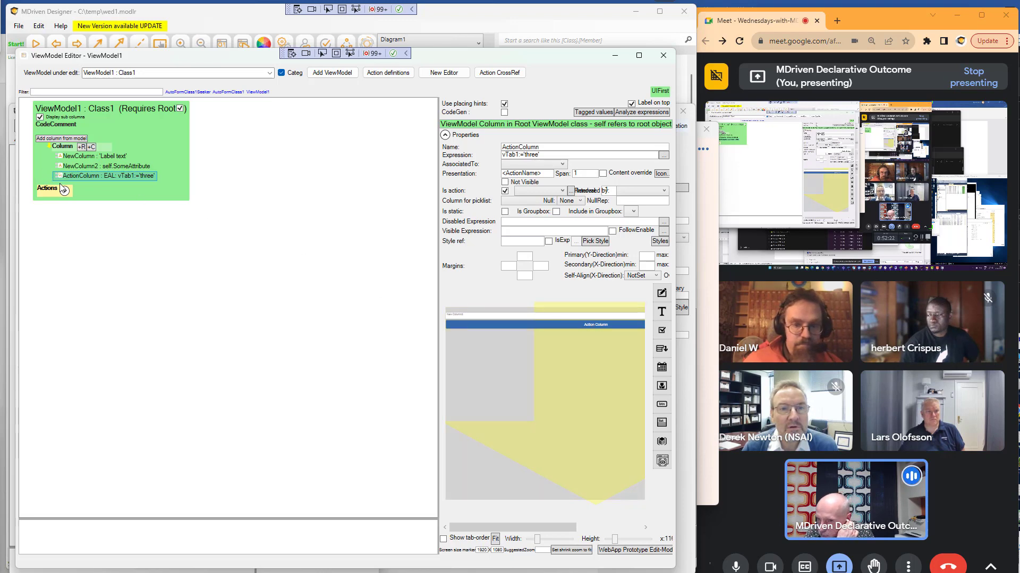
right_click(79, 177)
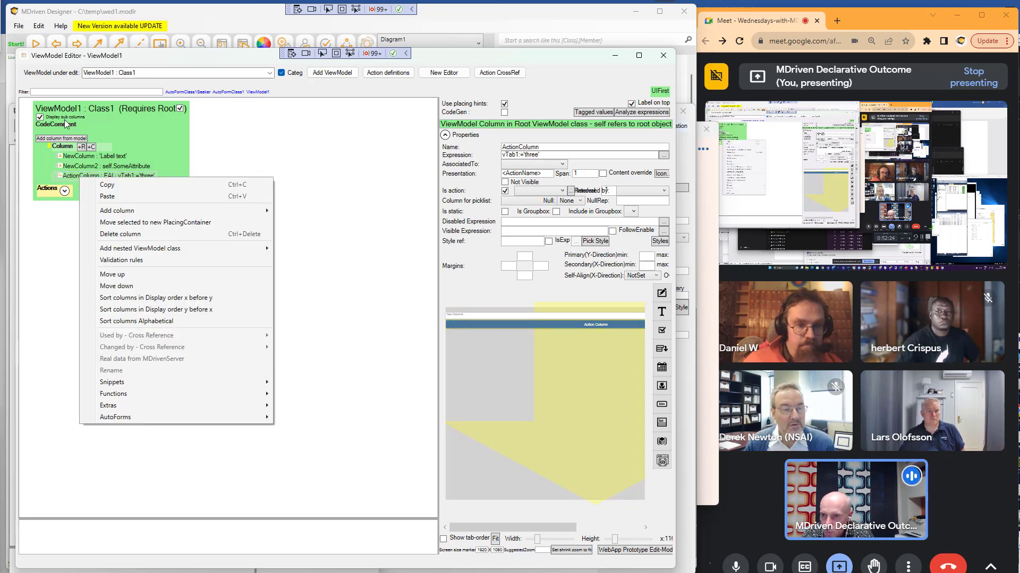
mouse_move(130, 212)
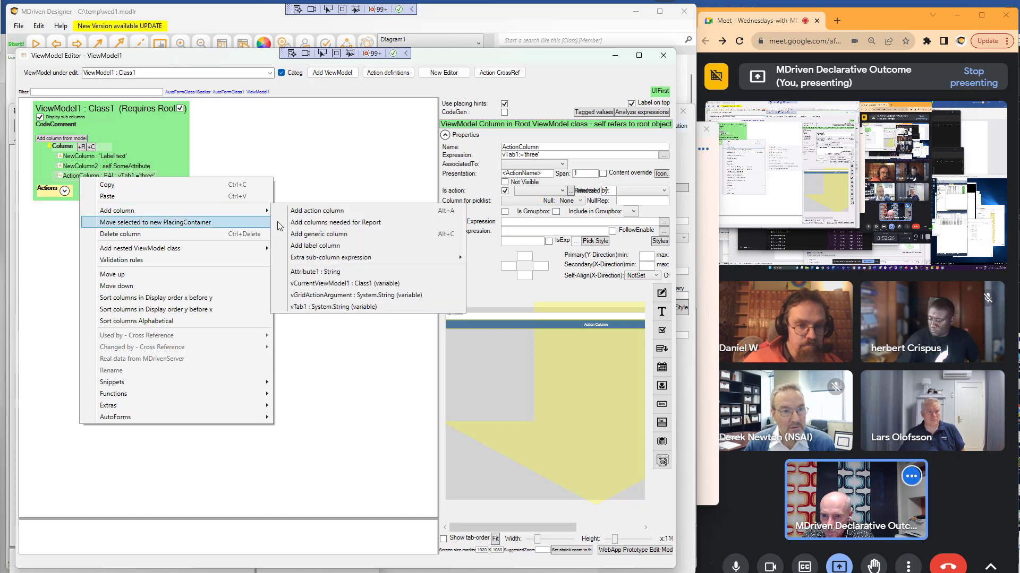
mouse_move(372, 258)
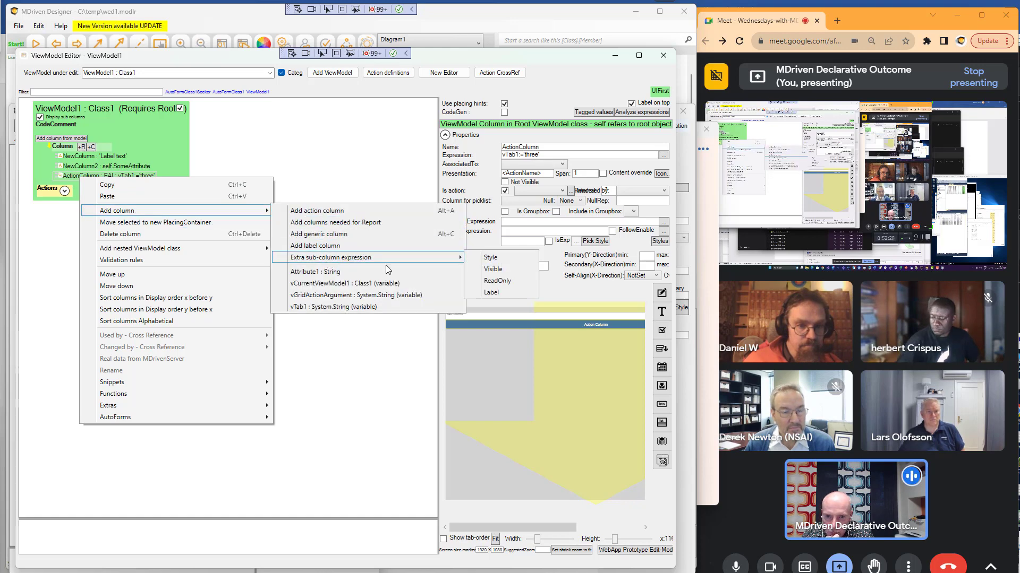
left_click(499, 293)
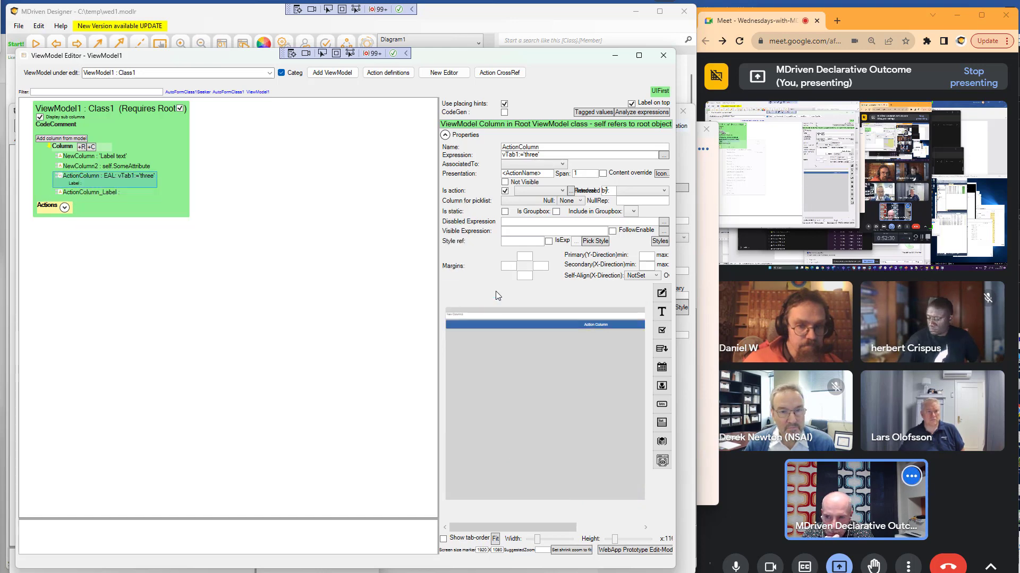
Set the expression of ActionColumn's label sub-column to self.Attribute1, correcting the attribute name in the OCL Editor
left_click(75, 183)
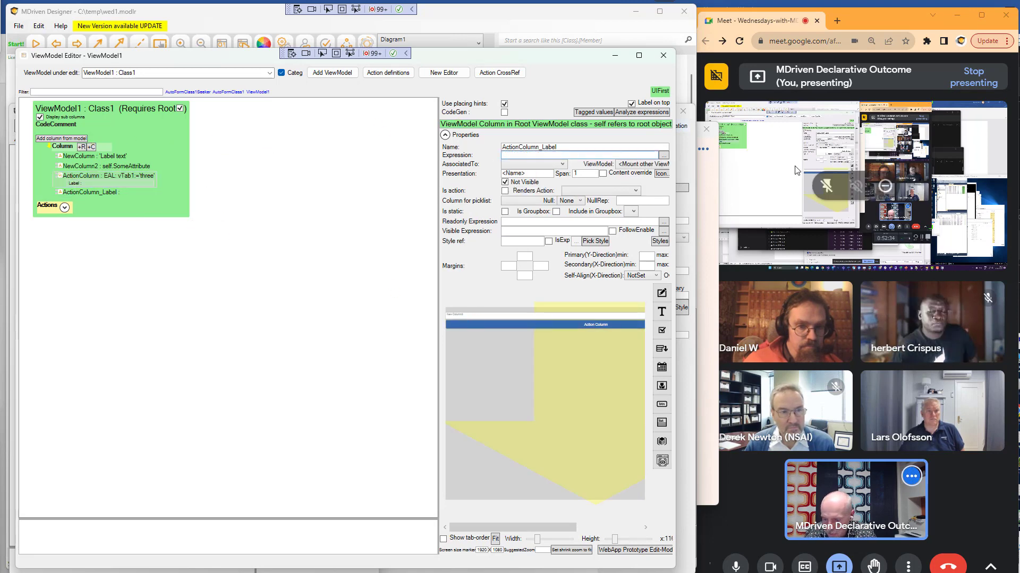
type("self.Attr")
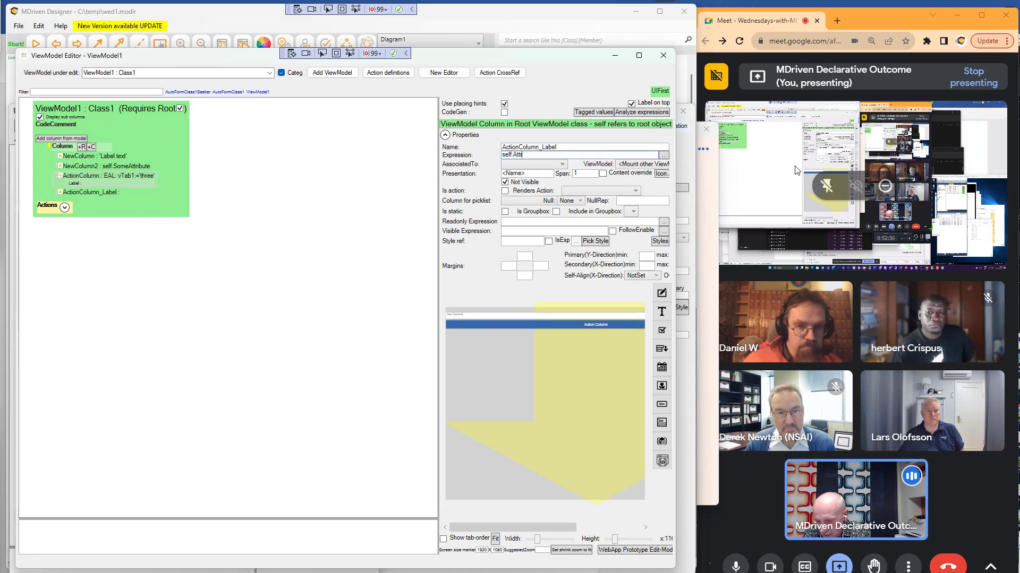
type("ibu")
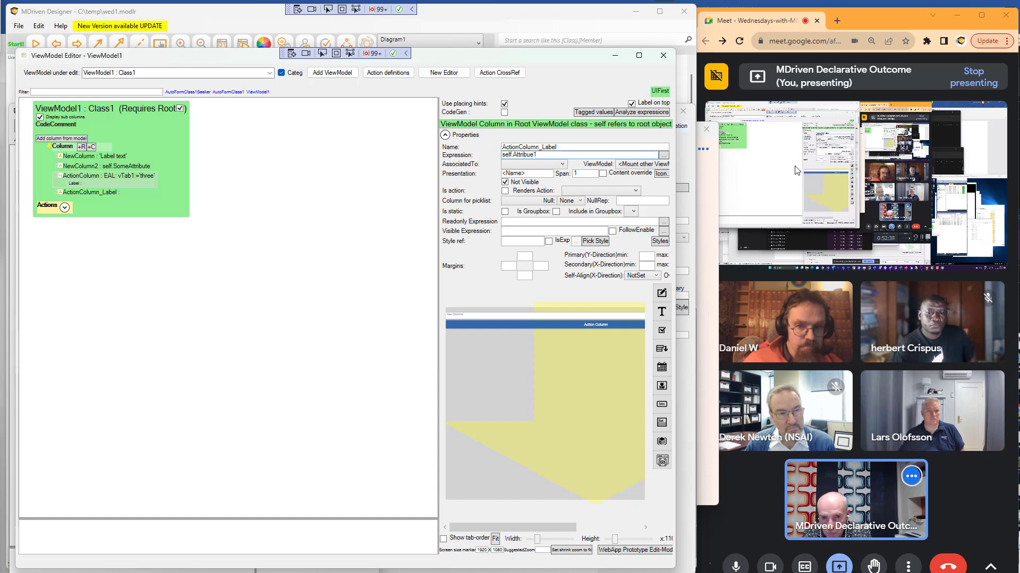
type("e1")
key("Tab")
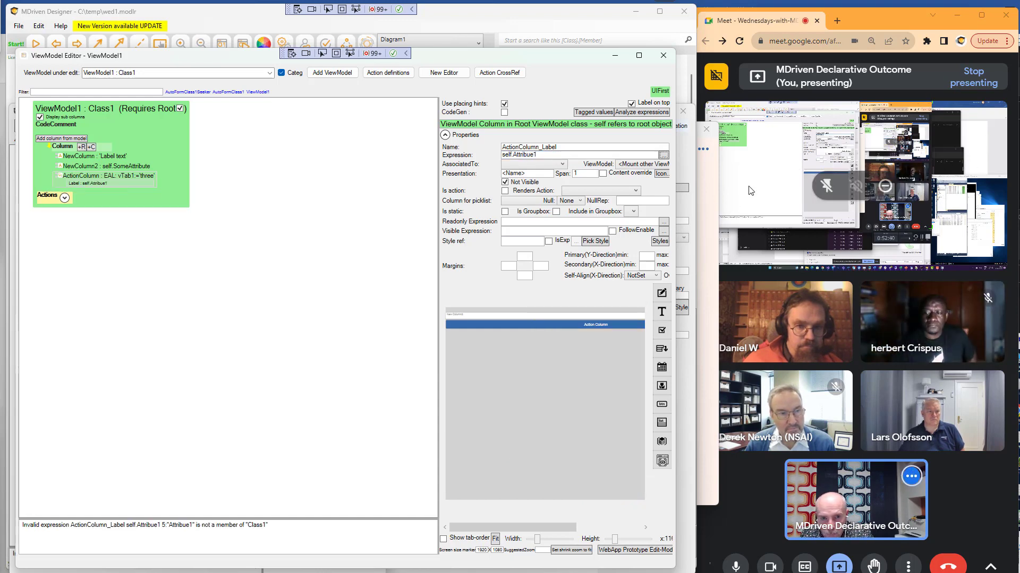
key("Return")
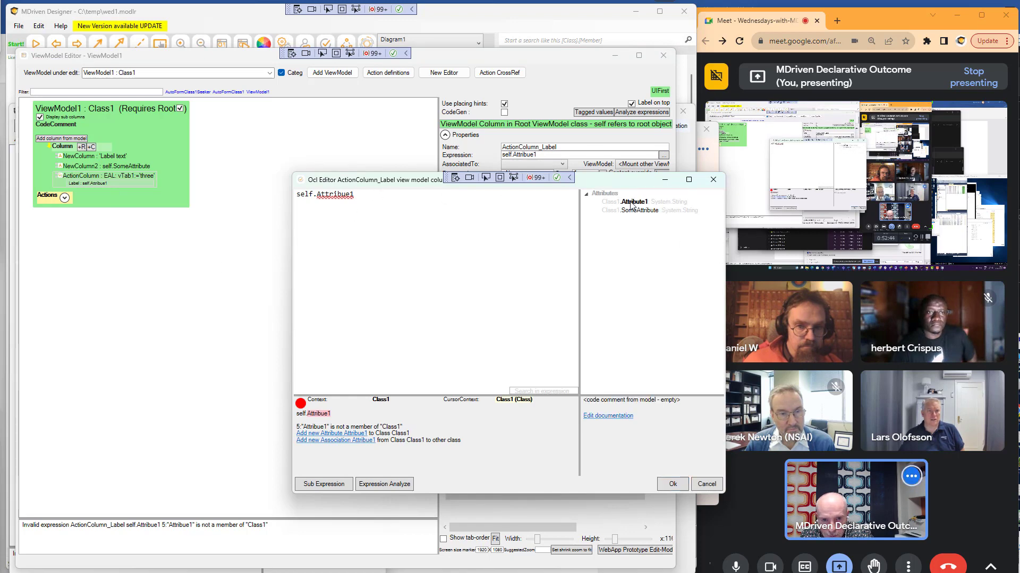
double_click(630, 202)
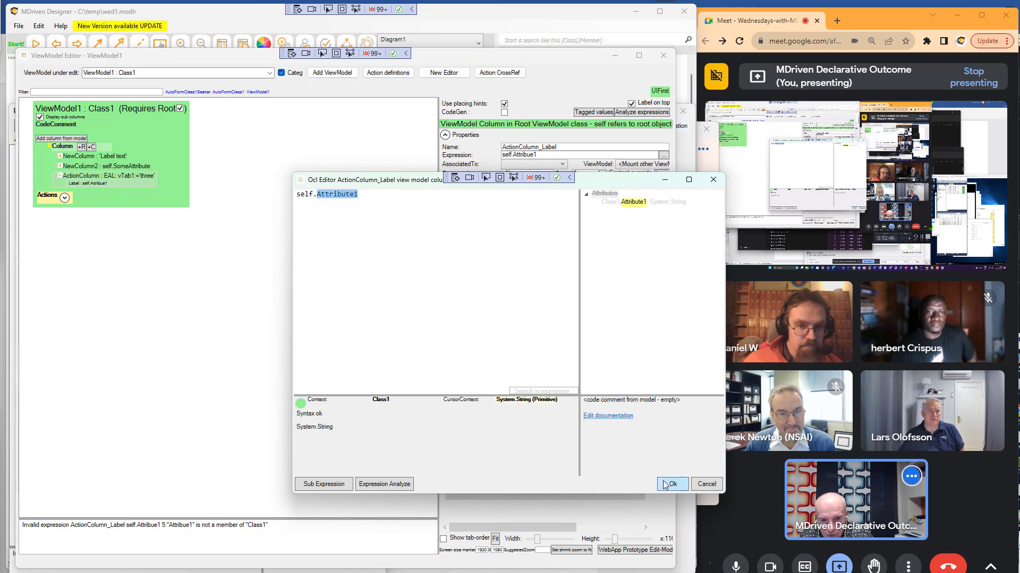
left_click(671, 484)
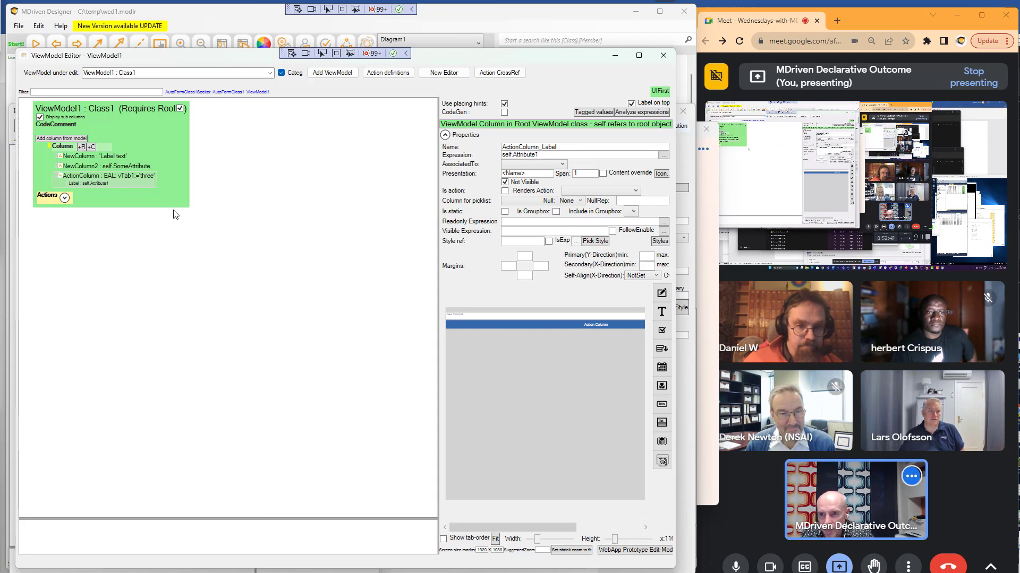
Switch to the running AutoFormClass1 web app, turn off live editing and show Tab Three
key("alt+Tab")
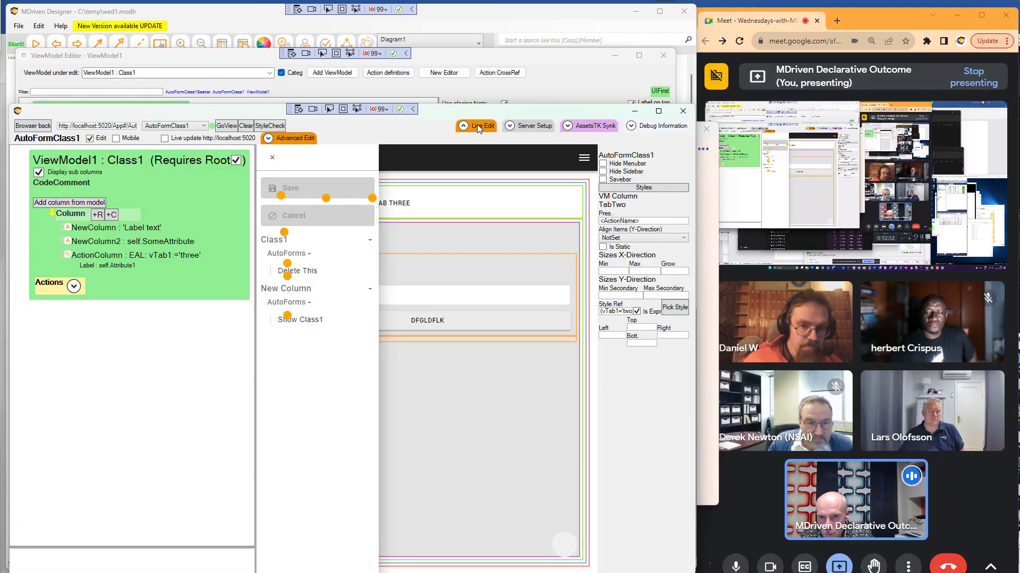
left_click(477, 126)
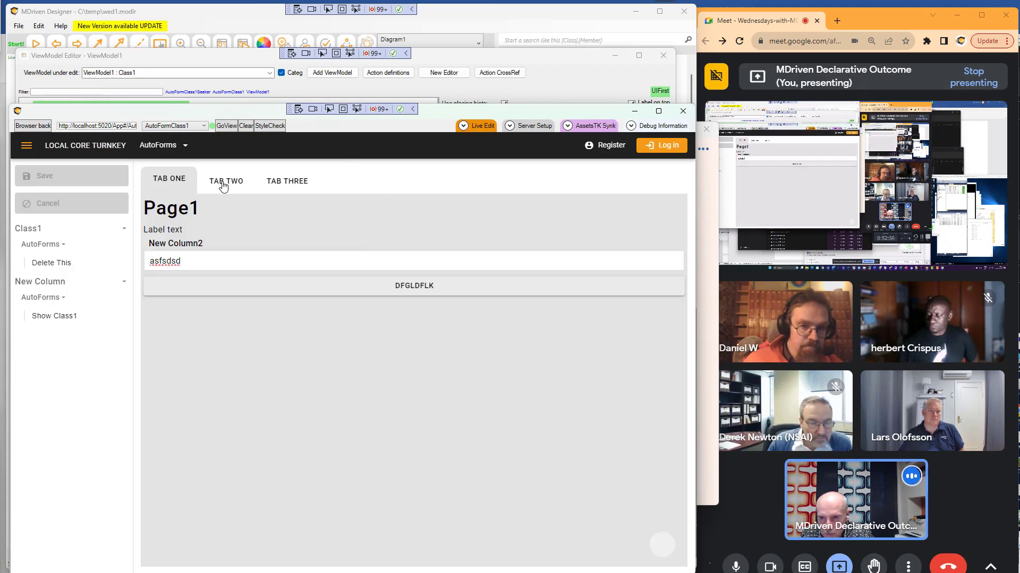
left_click(224, 186)
left_click(293, 186)
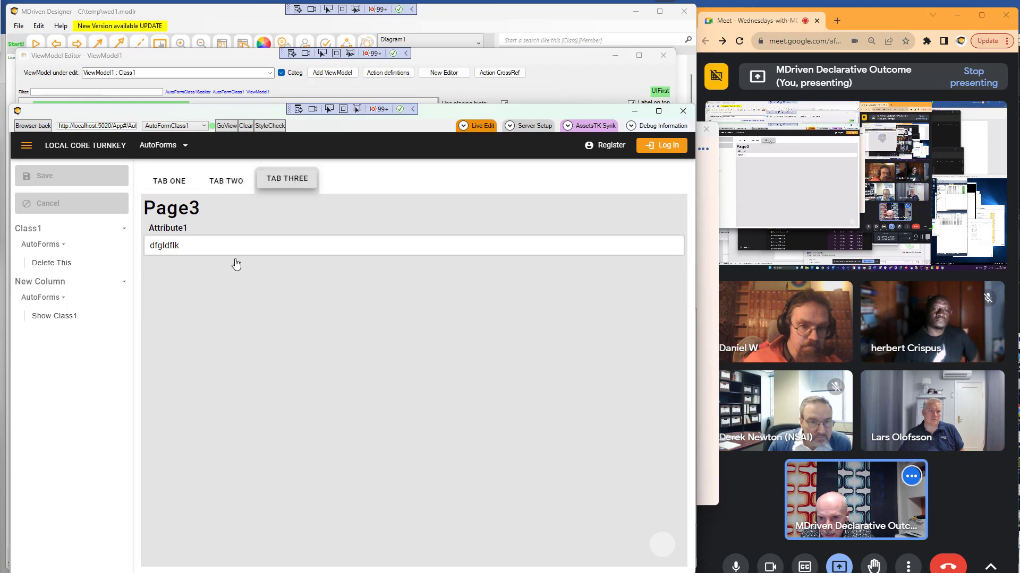
Change Attribute1 on Page3 to "Hello"
left_click(237, 245)
key("ctrl+a")
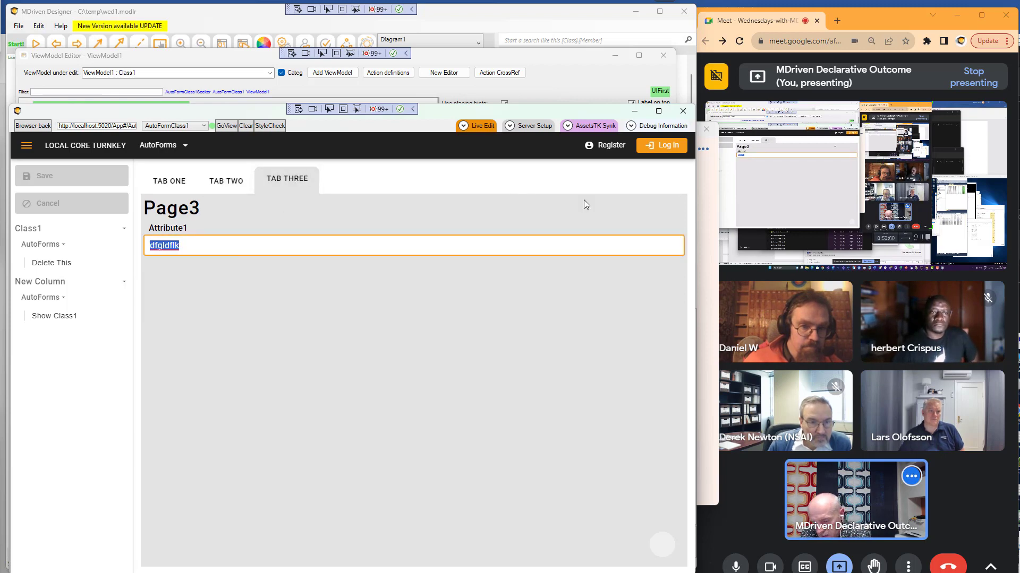
type("Hell")
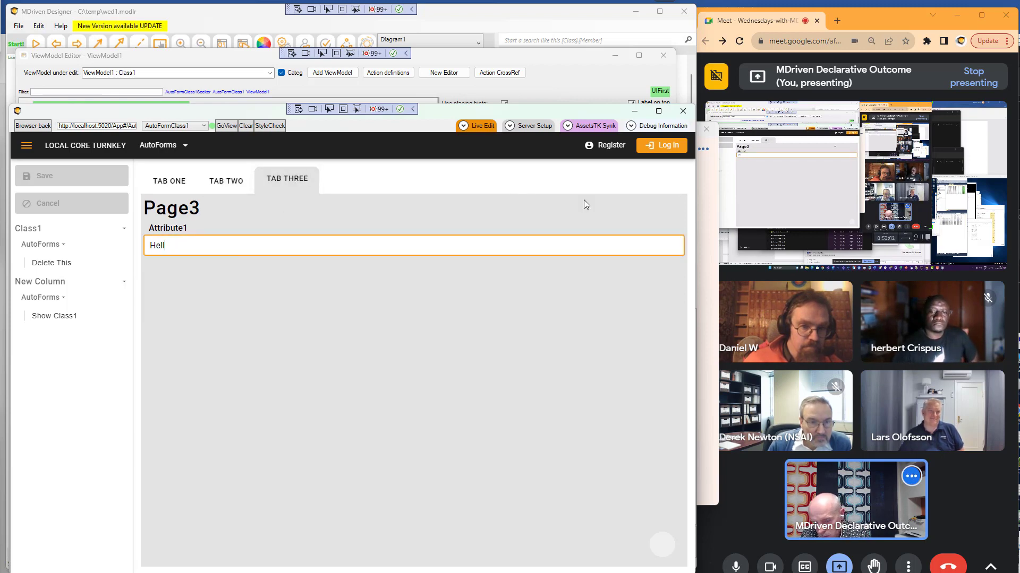
type("o")
left_click(585, 200)
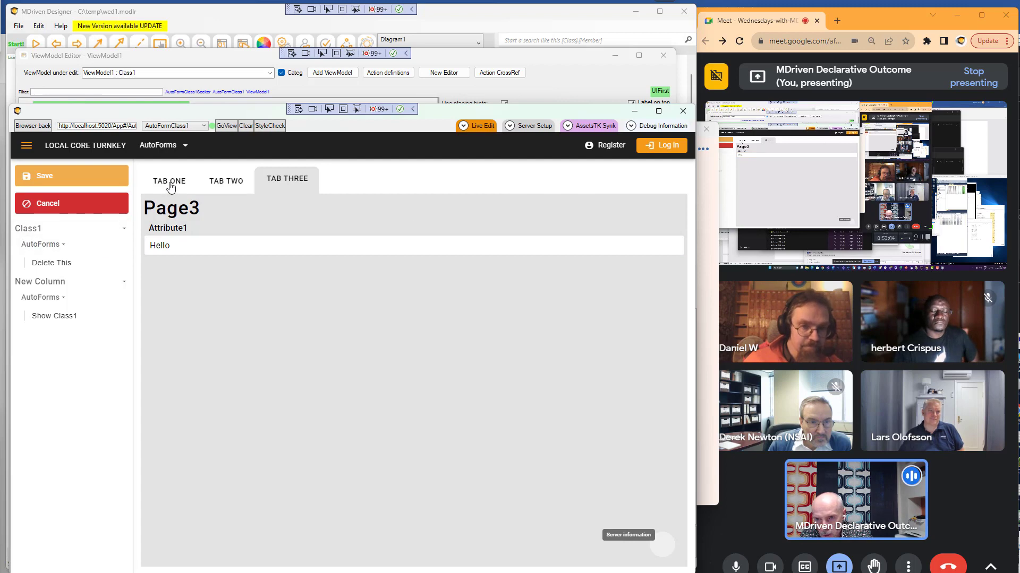
Test the tab-switching action from Tab One, return to Tab One, and save the changed data
left_click(169, 183)
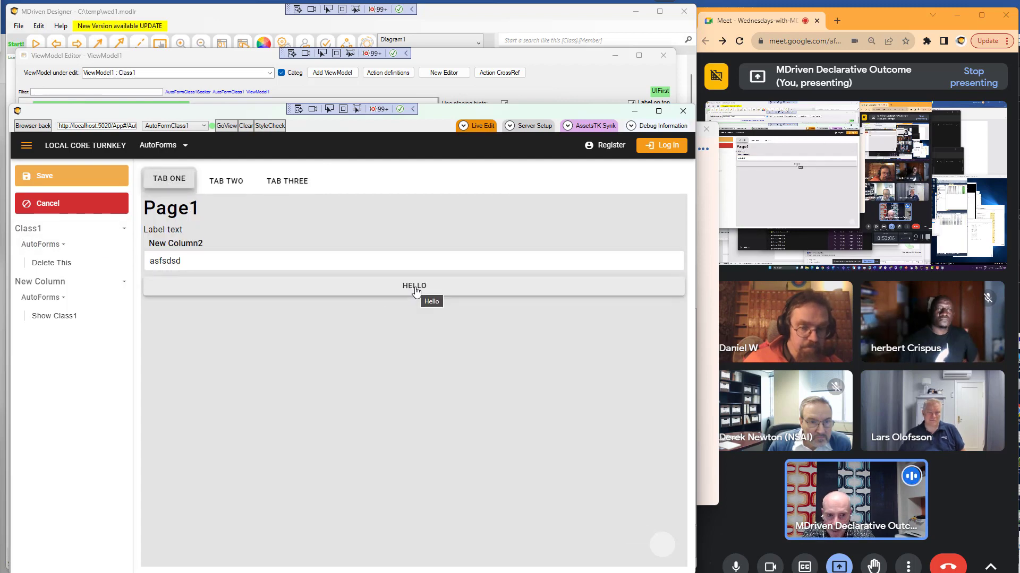
left_click(410, 288)
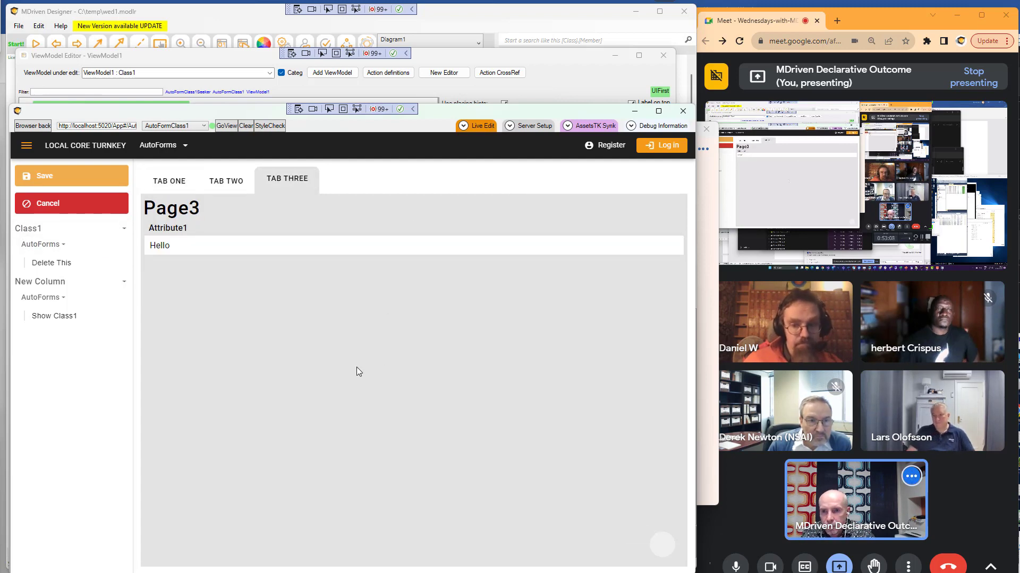
left_click(169, 181)
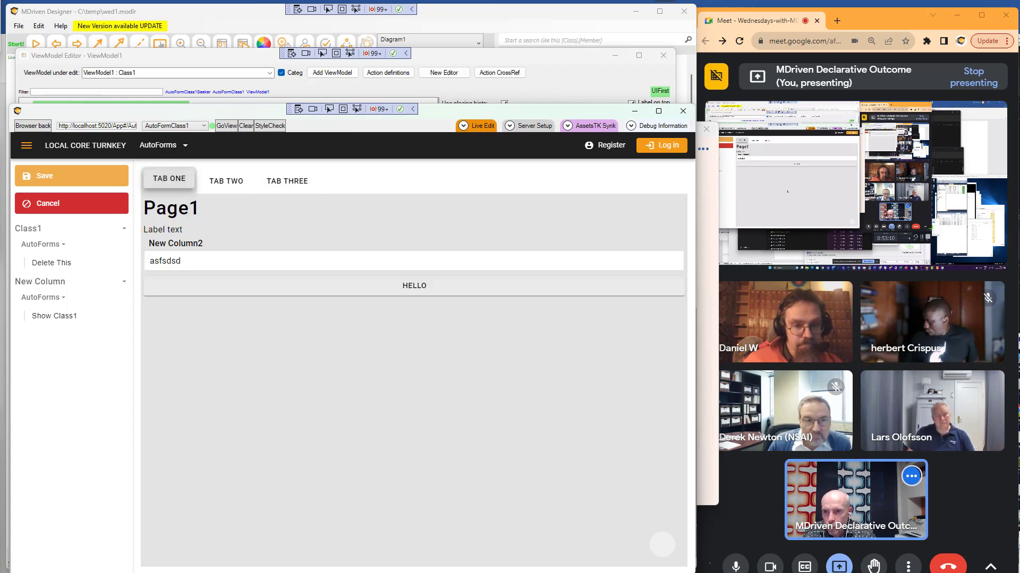
left_click(51, 181)
Switch back to the ViewModel Editor and examine the Label sub-column of ActionColumn in ViewModel1
key("super+Tab")
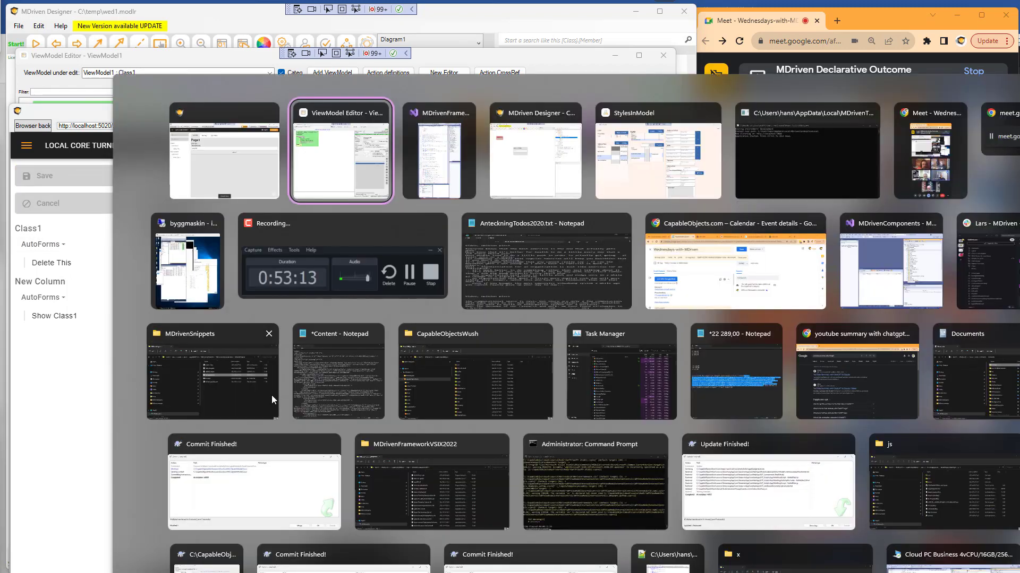
key("Return")
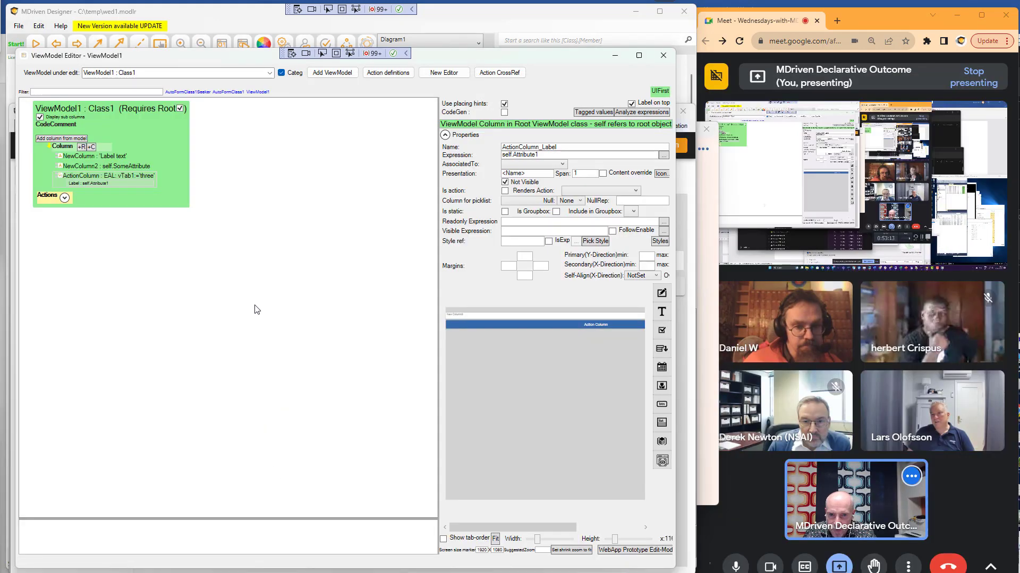
left_click(91, 186)
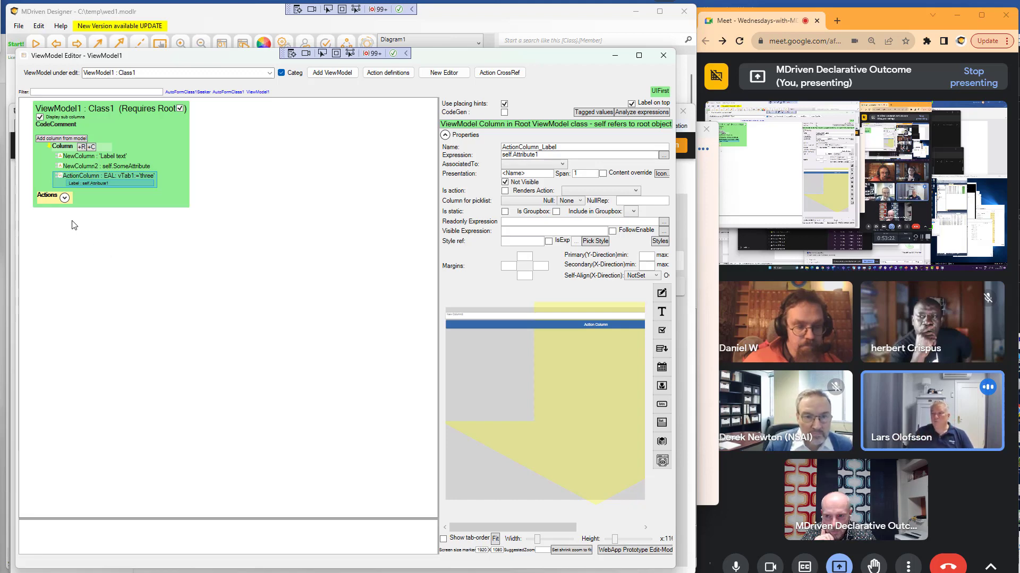
scroll(104, 190, "up", 1)
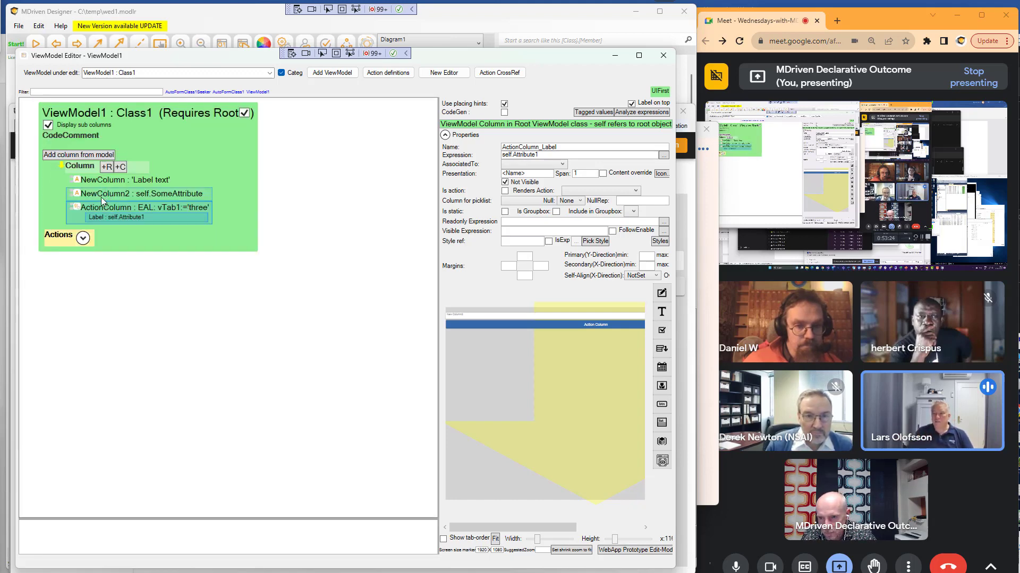
scroll(101, 197, "up", 1)
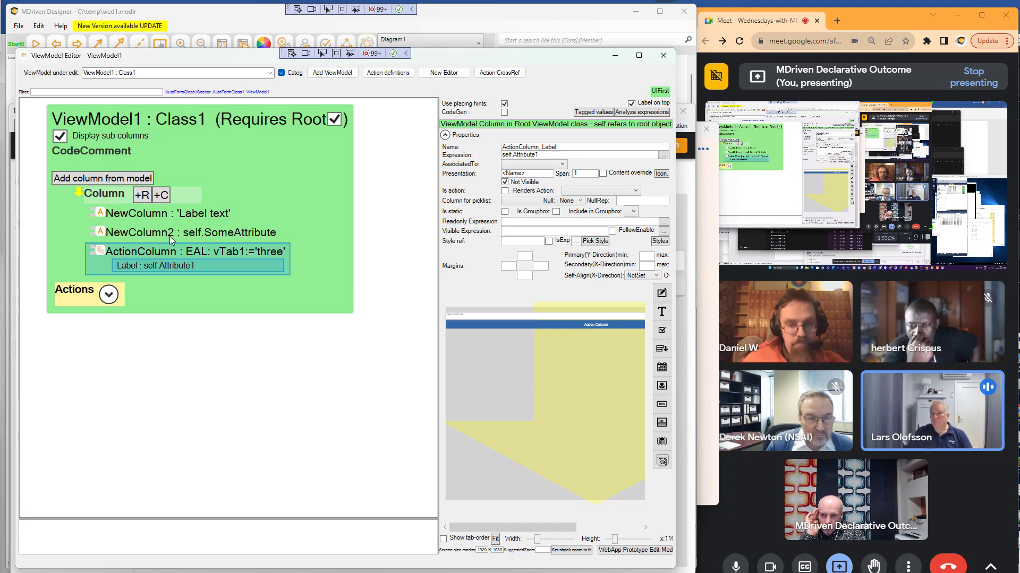
Hide ViewModel1's sub columns, check the properties of ActionColumn and NewColumn, and display the sub columns again
left_click(84, 134)
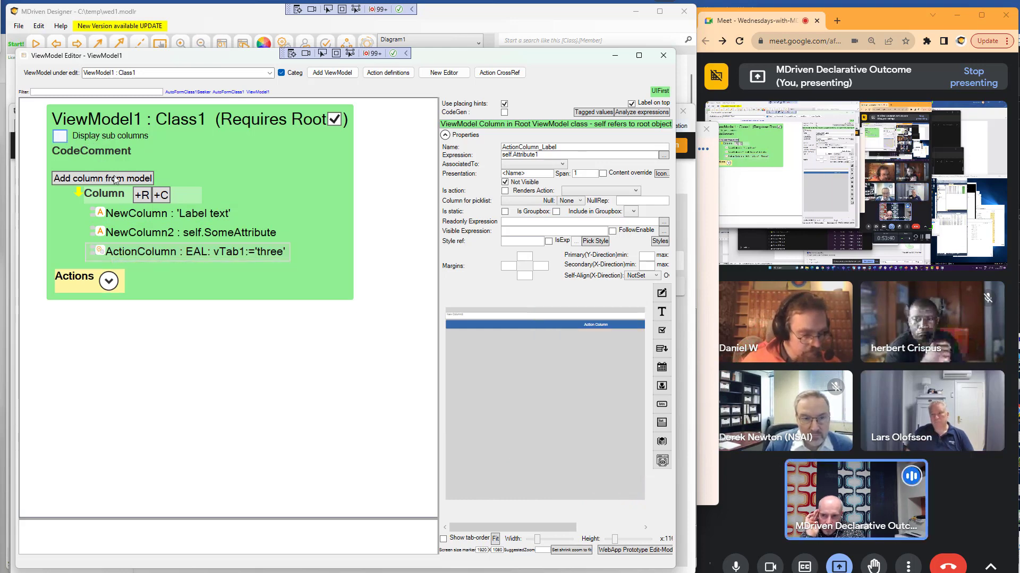
left_click(141, 253)
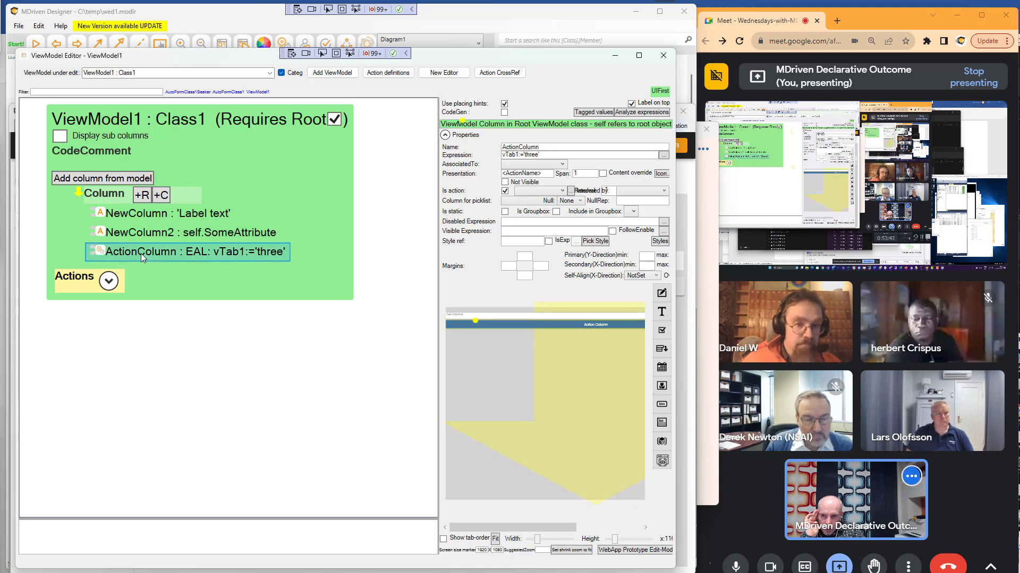
left_click(155, 217)
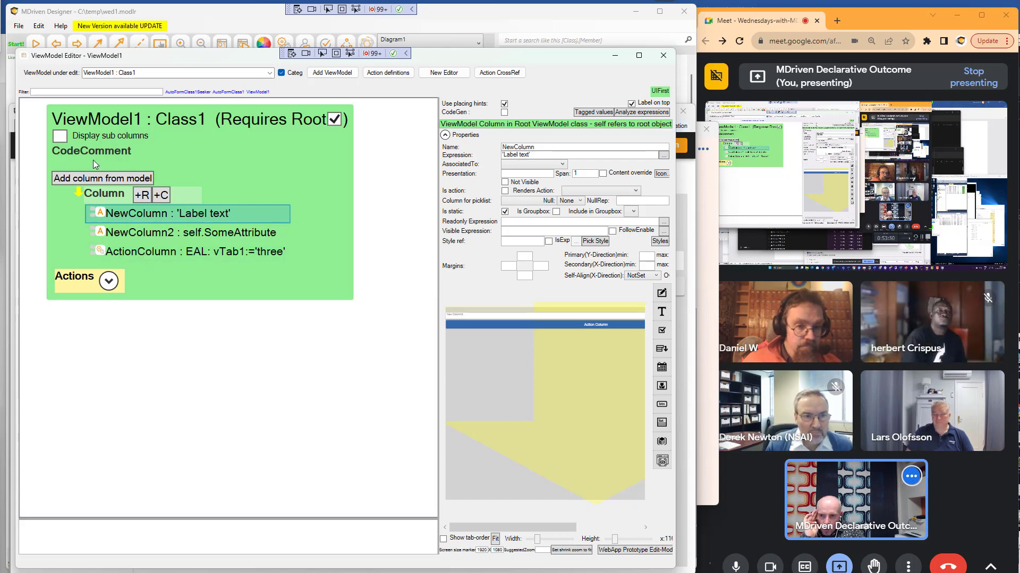
left_click(84, 135)
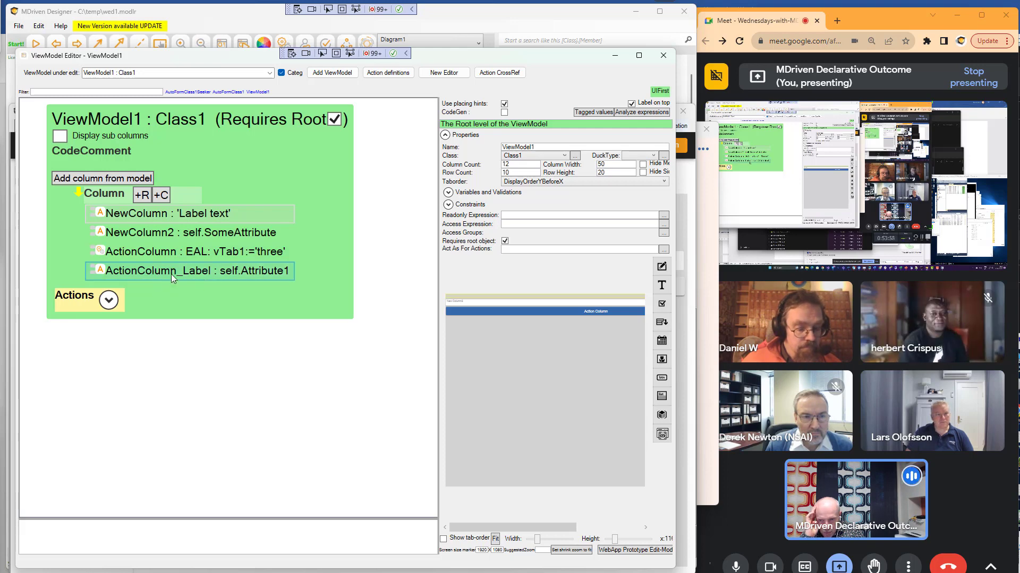
left_click(90, 136)
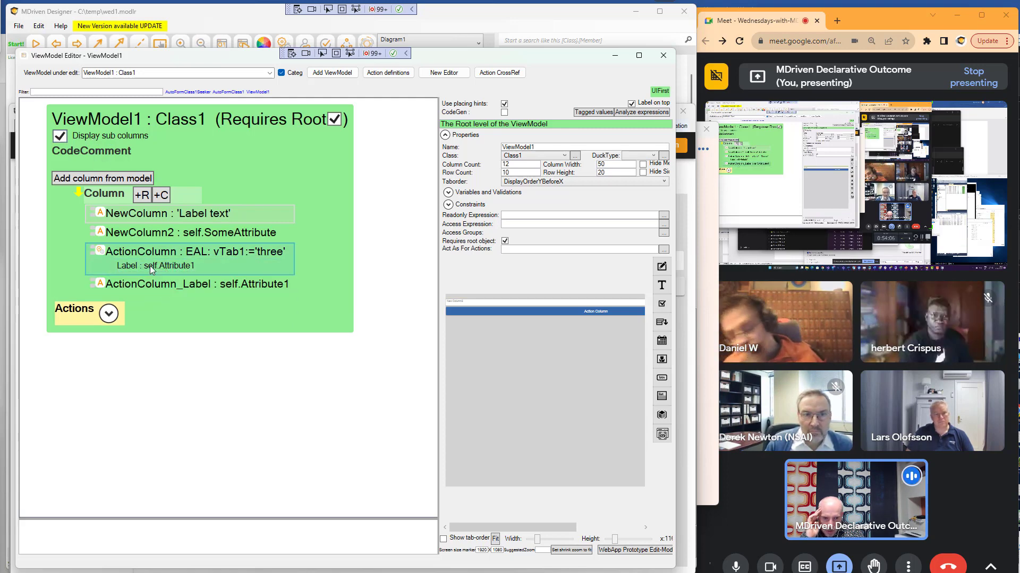
left_click(151, 123)
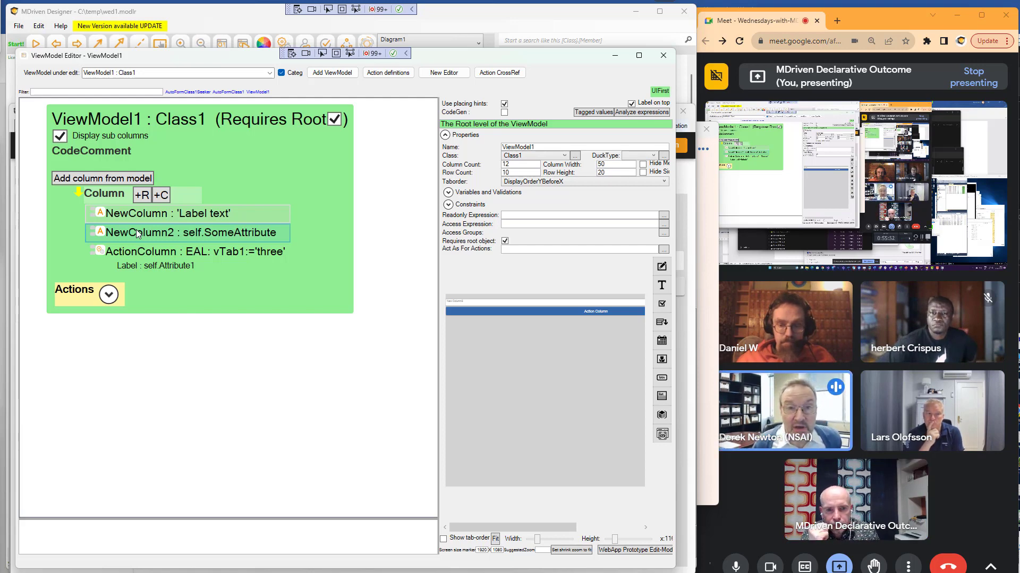
left_click(268, 256)
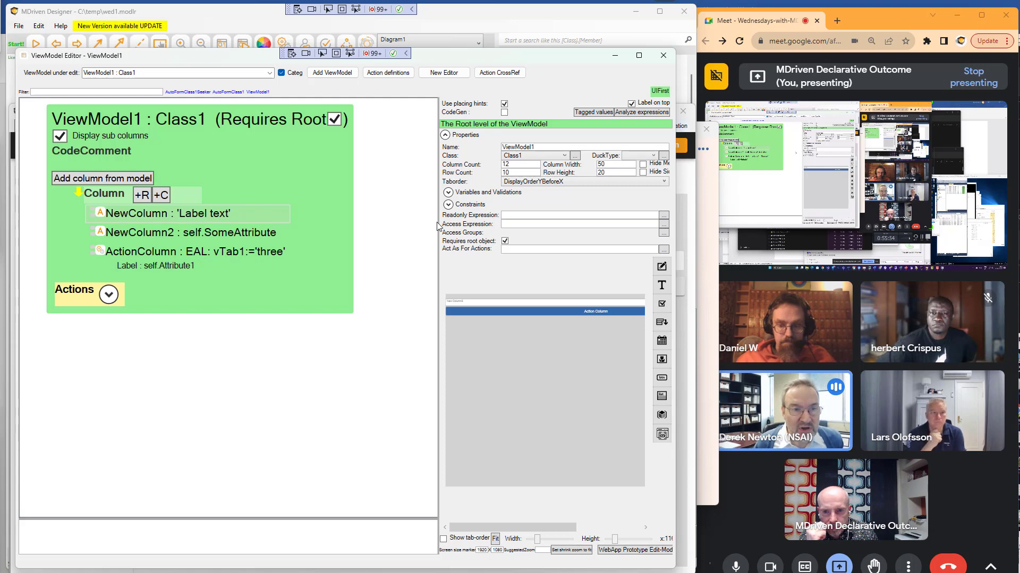
Widen the properties area and examine the Presentation setting of NewColumn2 in ViewModel1
left_click_drag(437, 222, 359, 260)
left_click(391, 301)
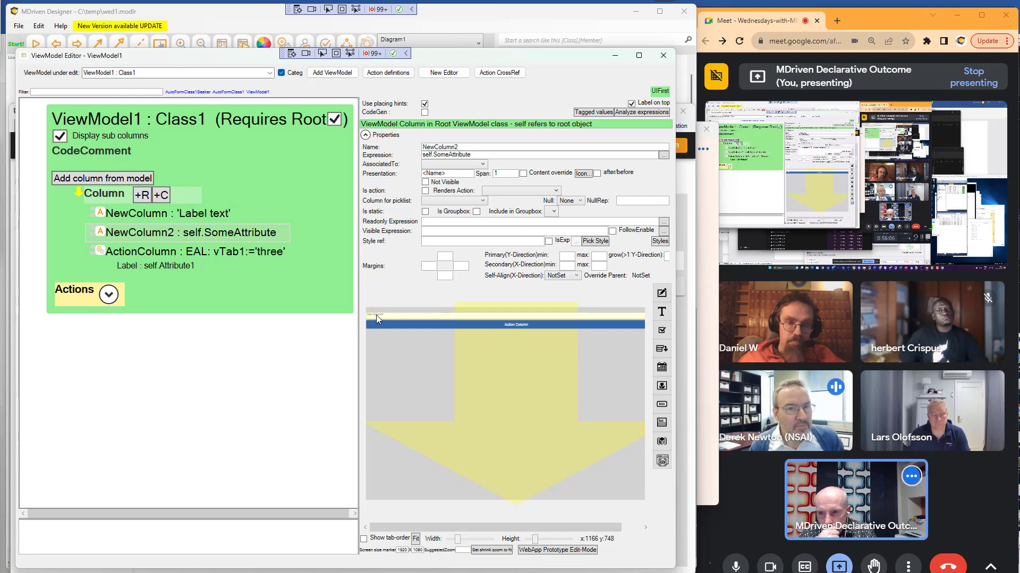
double_click(448, 174)
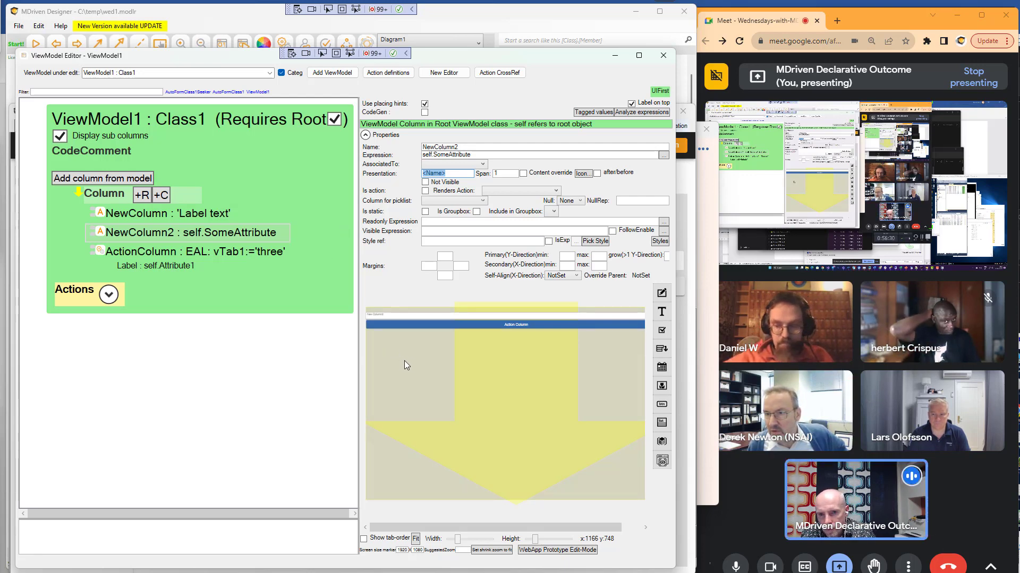
Return to the model diagram and start the system prototype with XML persistence
key("alt+Tab")
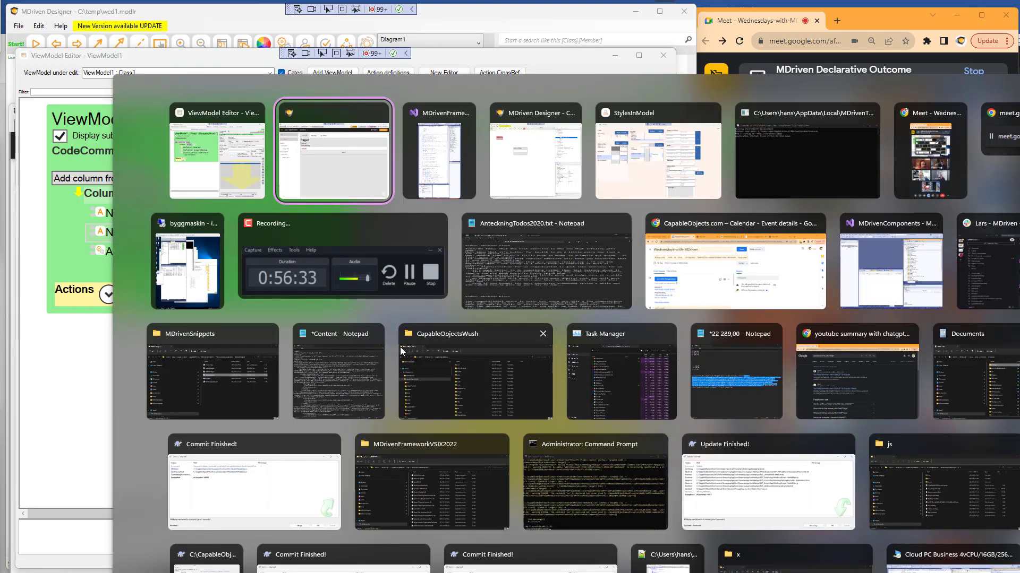
key("alt+shift+Tab")
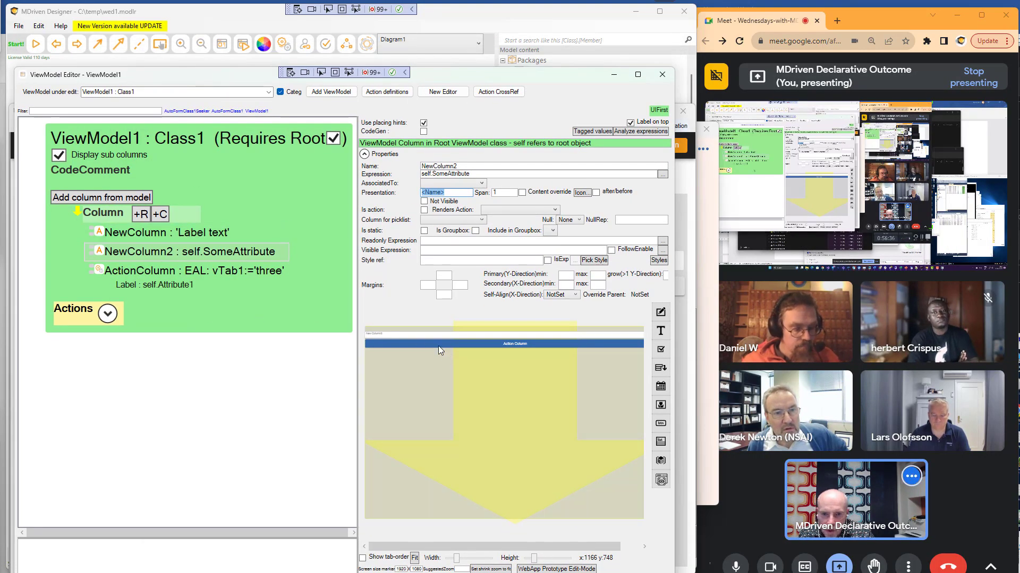
left_click(36, 45)
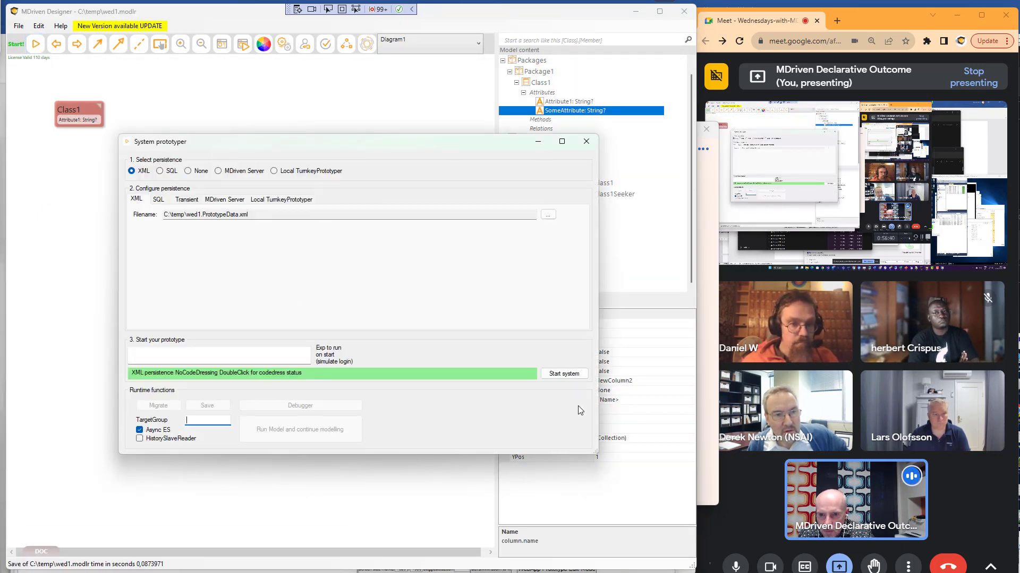
left_click(575, 378)
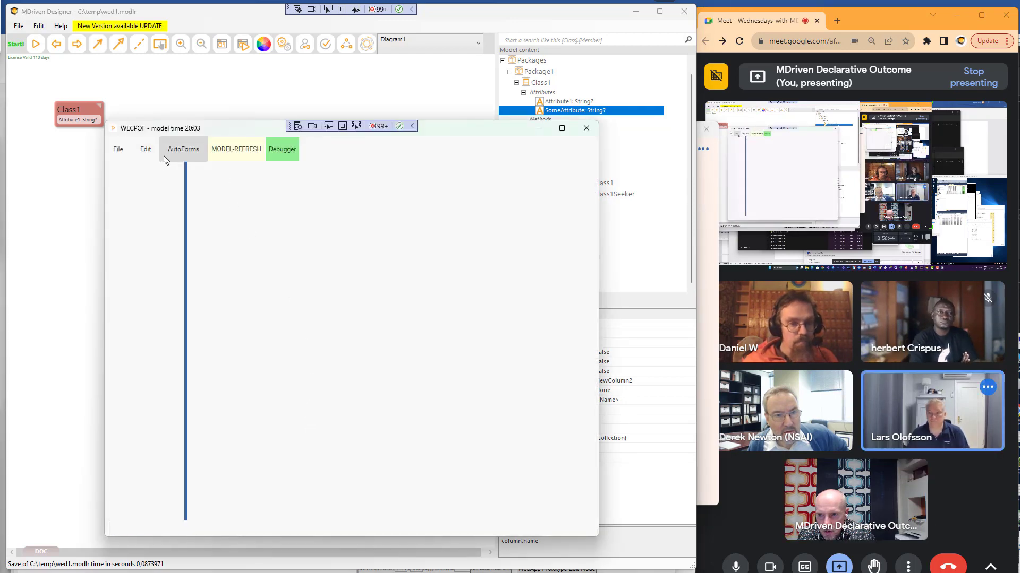
Search for the Class1 object in AutoFormClass1Seeker and show it in AutoFormClass1, continuing execution past the exception
left_click(172, 153)
left_click(223, 179)
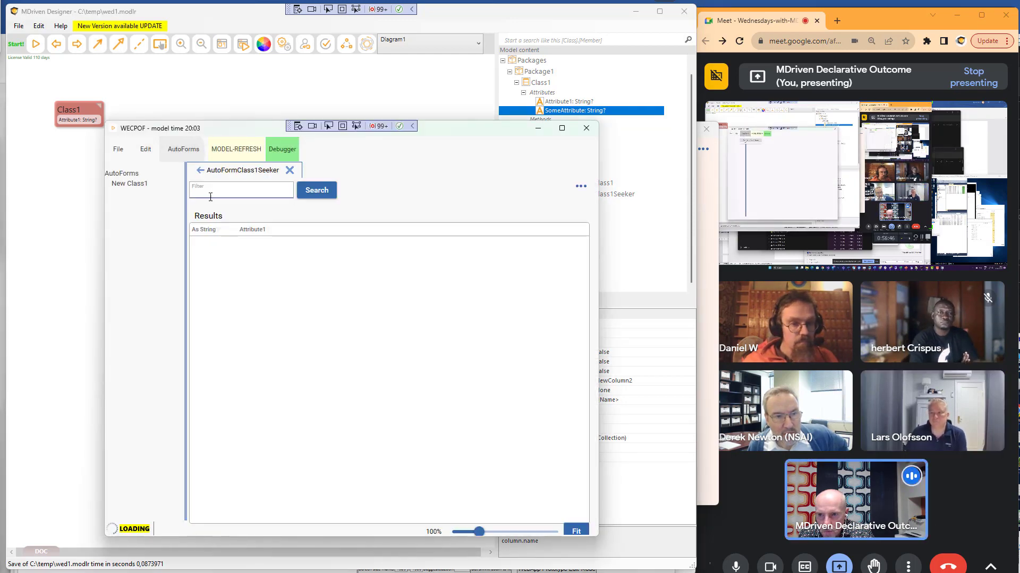
left_click(316, 190)
left_click(218, 242)
left_click(135, 213)
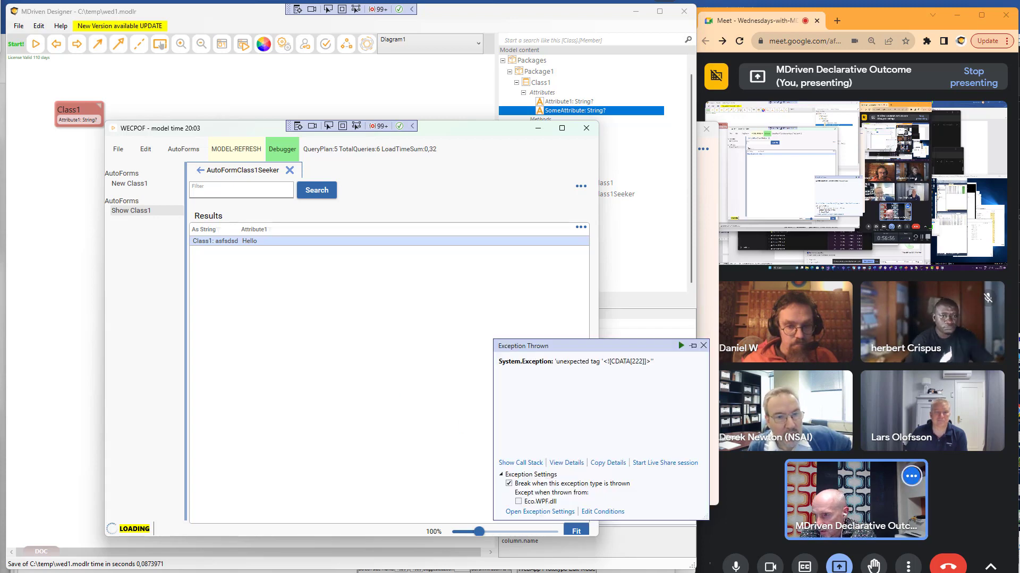
key("F5")
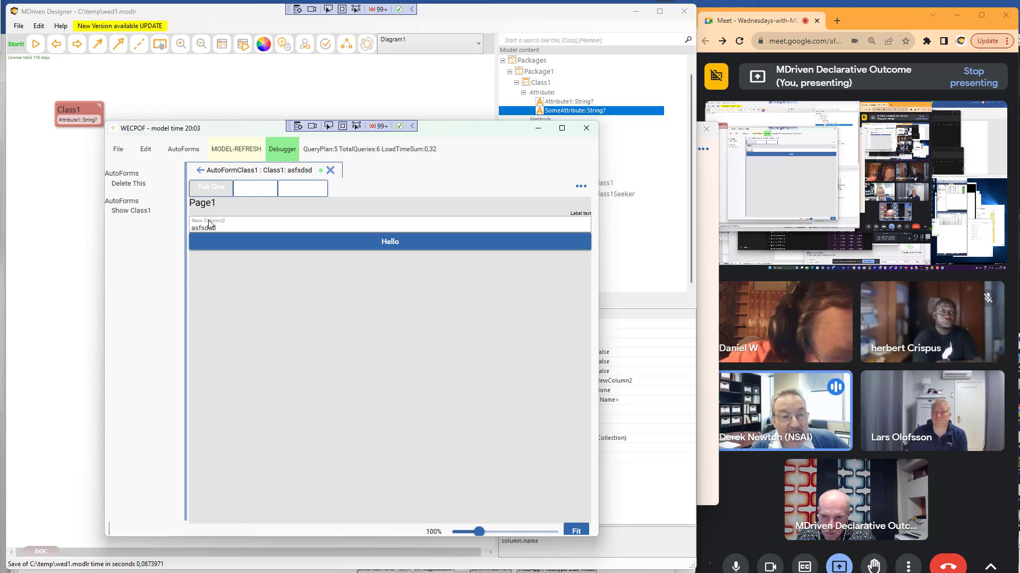
Test switching between the three tabs of AutoFormClass1, including with Page1's "Hello" action, and return to Tab One
left_click(257, 192)
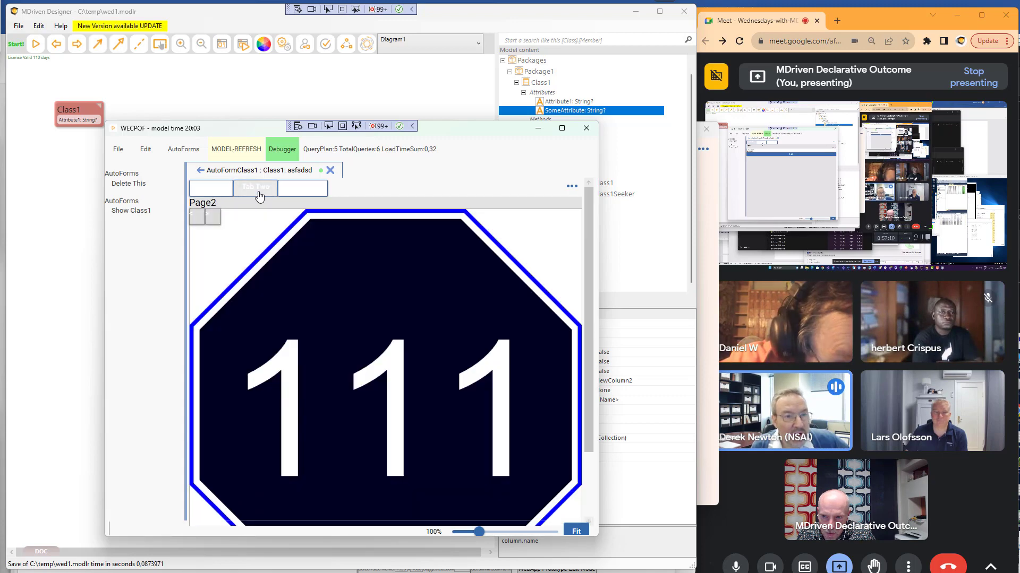
left_click(295, 198)
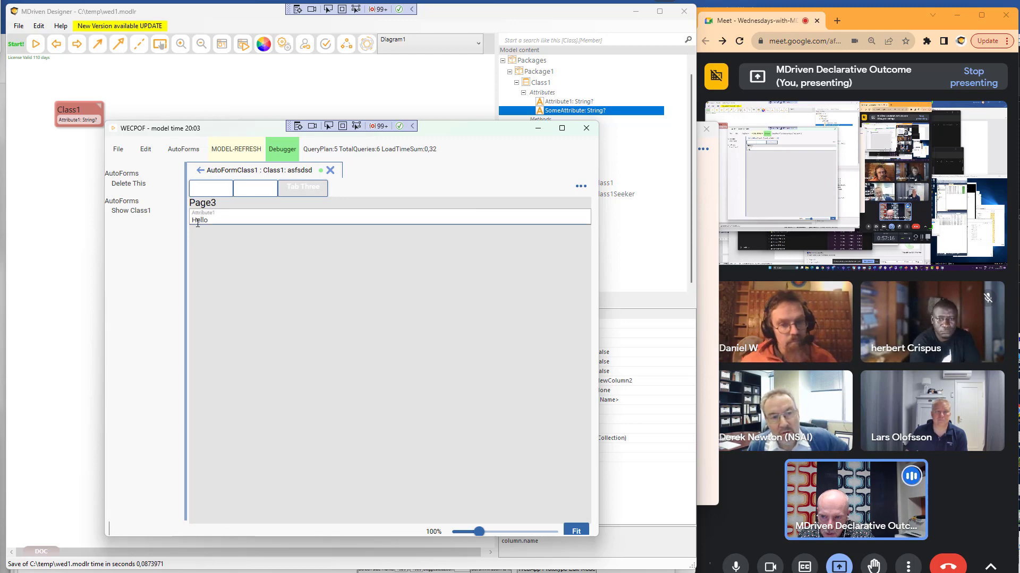
left_click(211, 192)
left_click(256, 194)
left_click(213, 193)
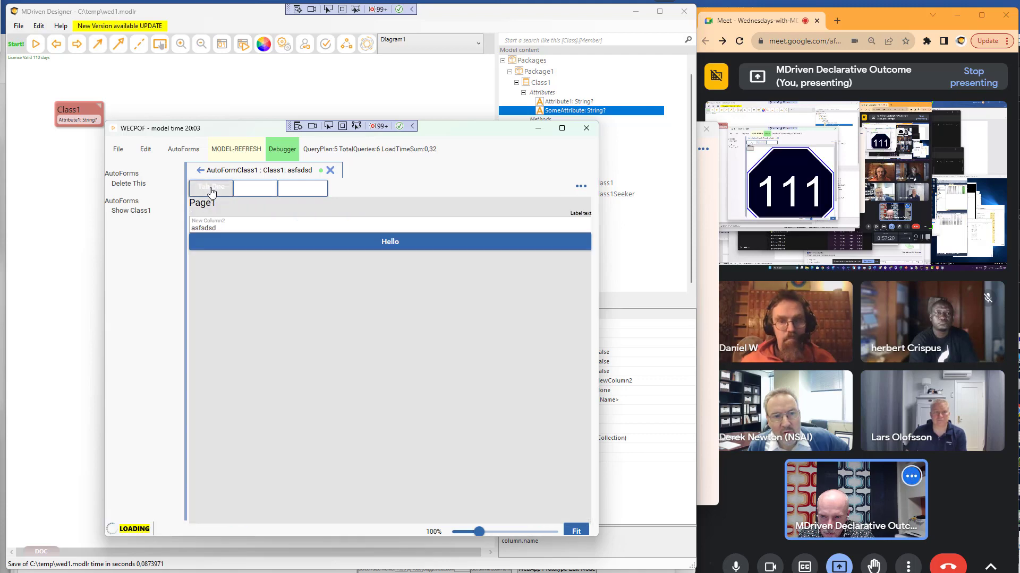
left_click(215, 242)
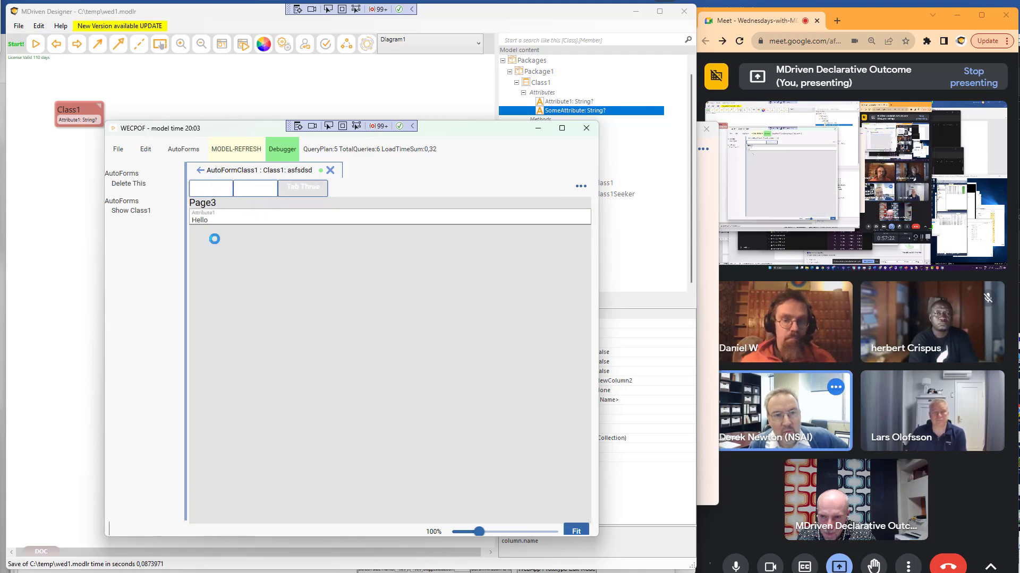
left_click(206, 194)
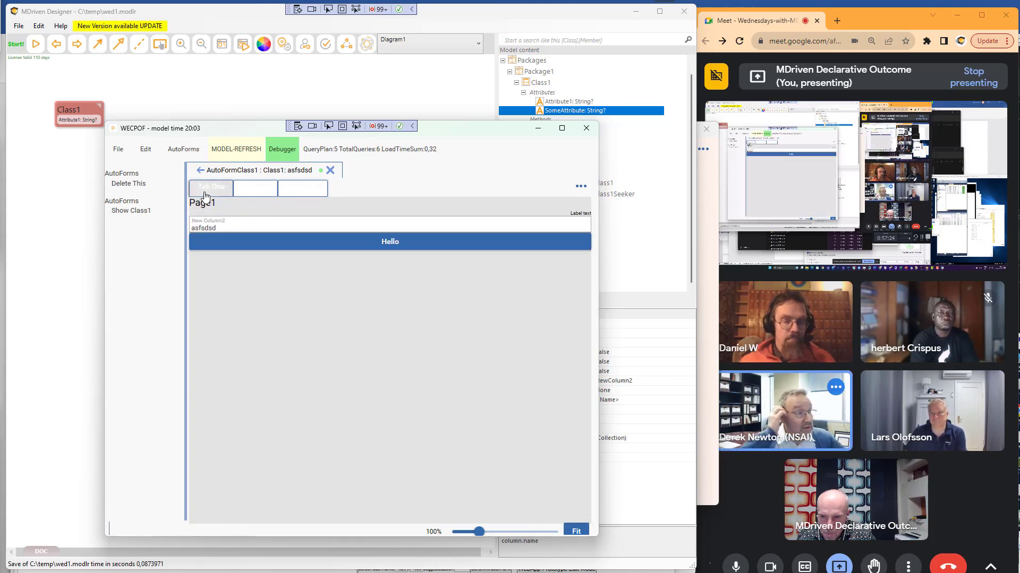